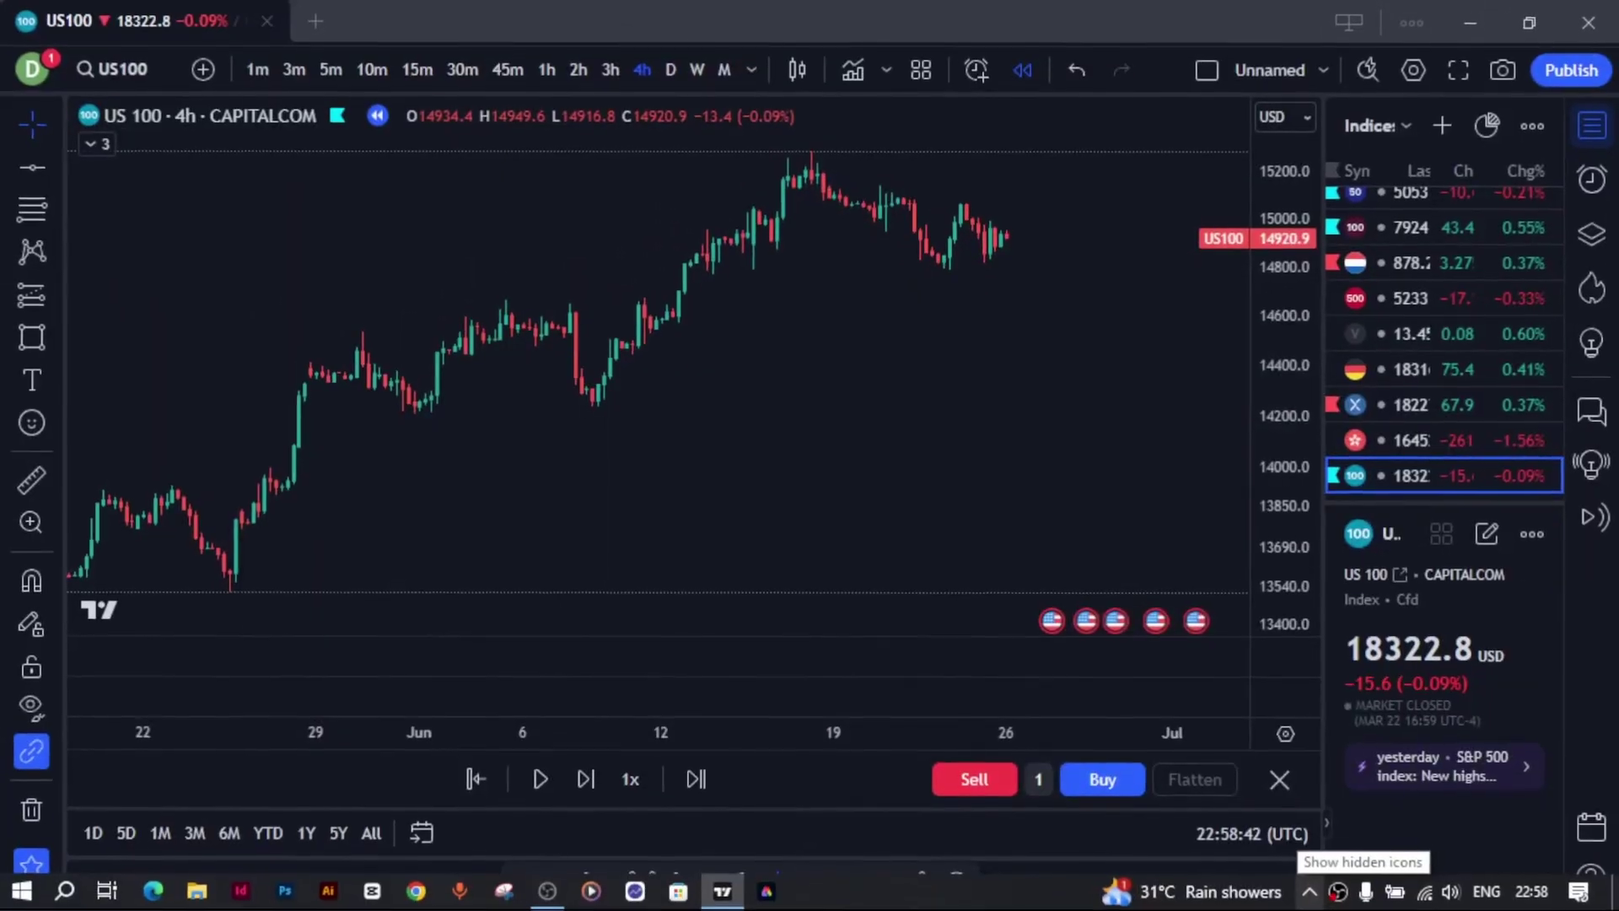
pyautogui.write('-')
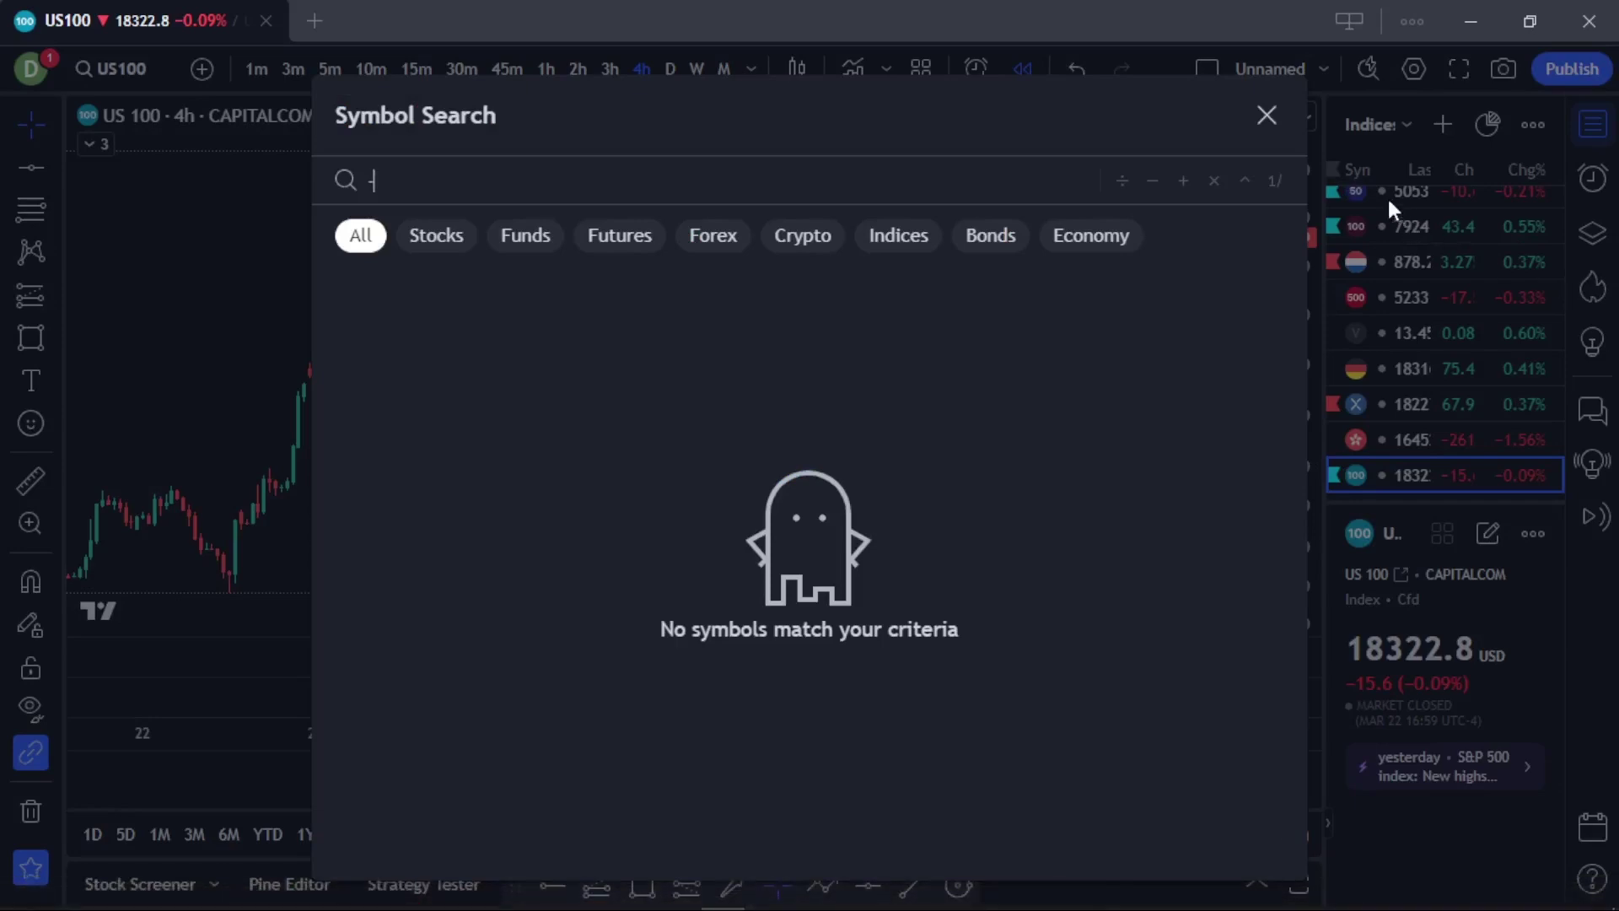
pyautogui.click(1268, 115)
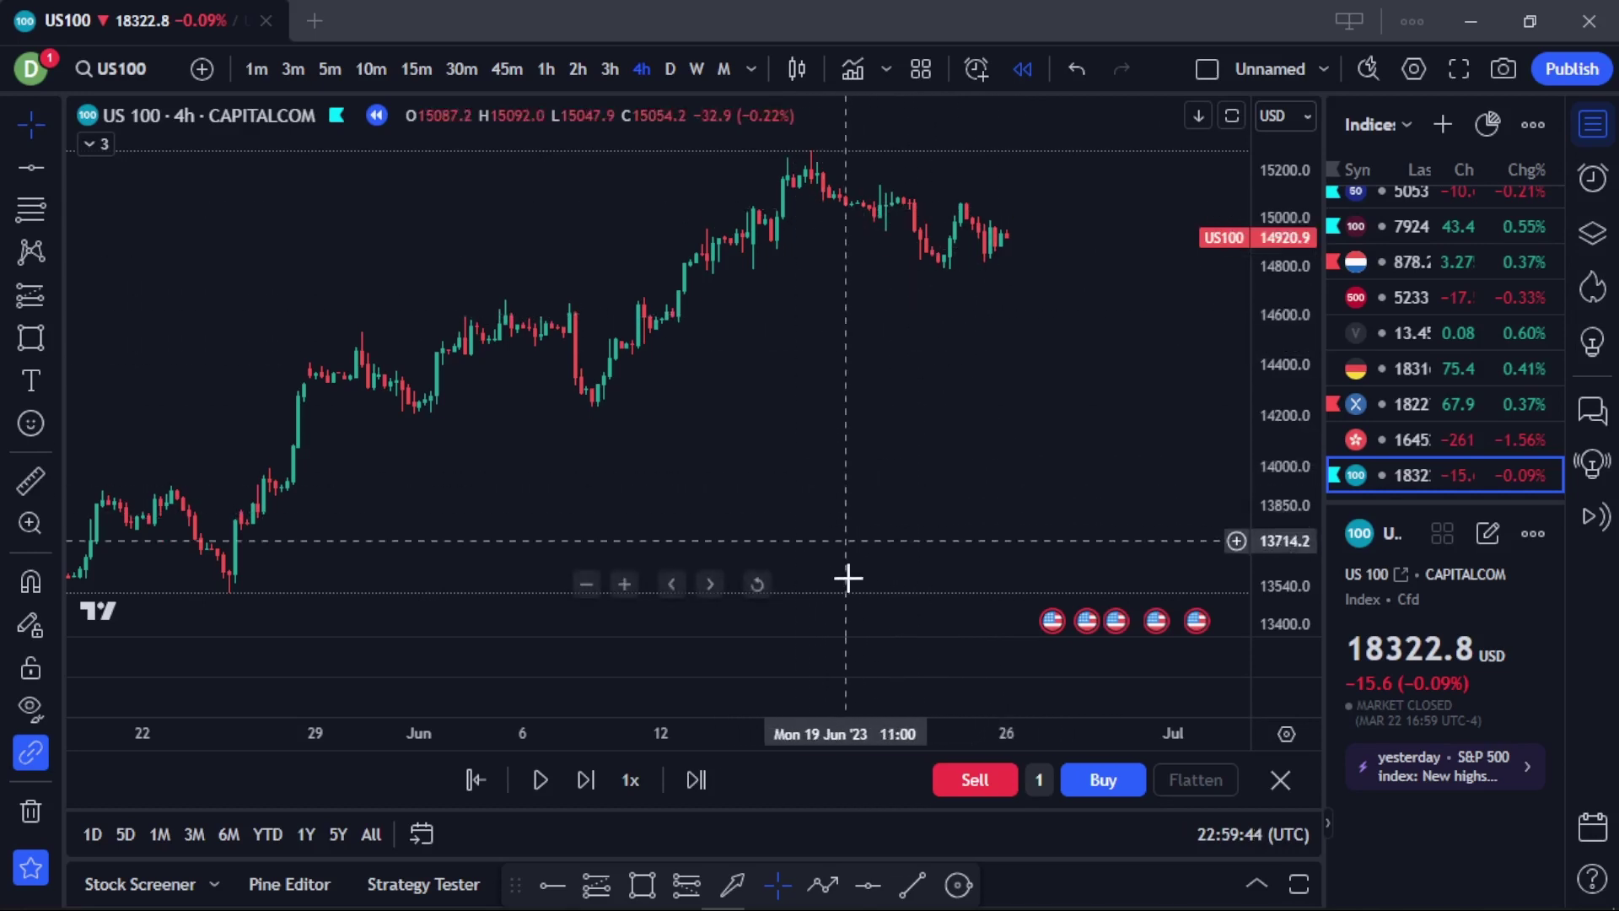
# Draw a resistance rectangle over the mid-June high, from about 15306 down to 15171, extending from 15 June to 4 July.
pyautogui.click(642, 884)
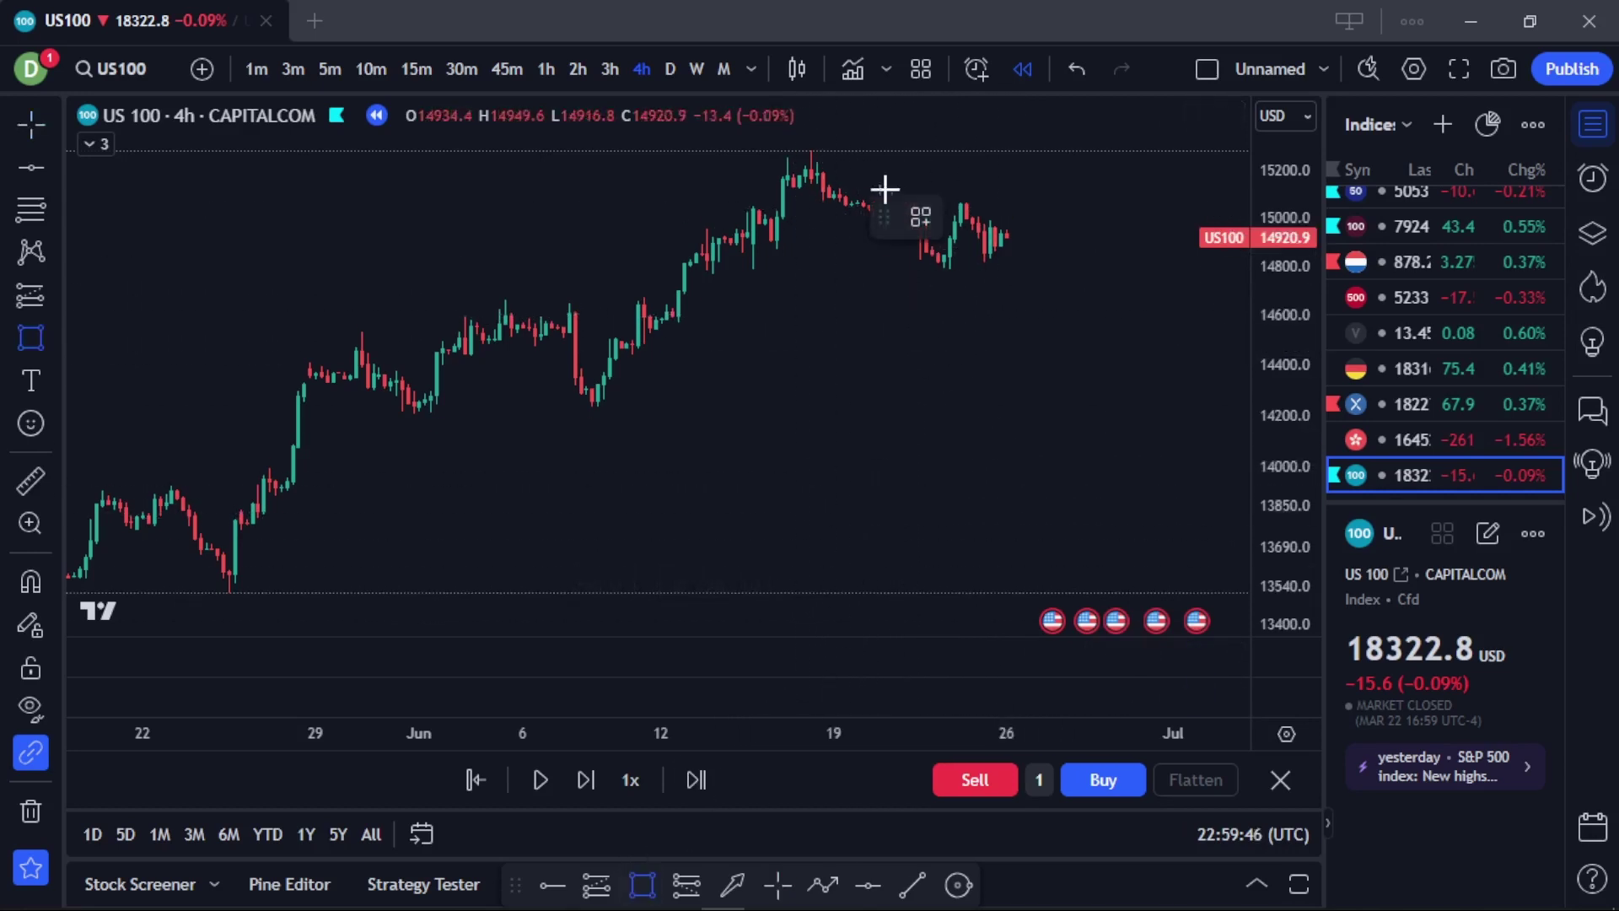
pyautogui.click(776, 133)
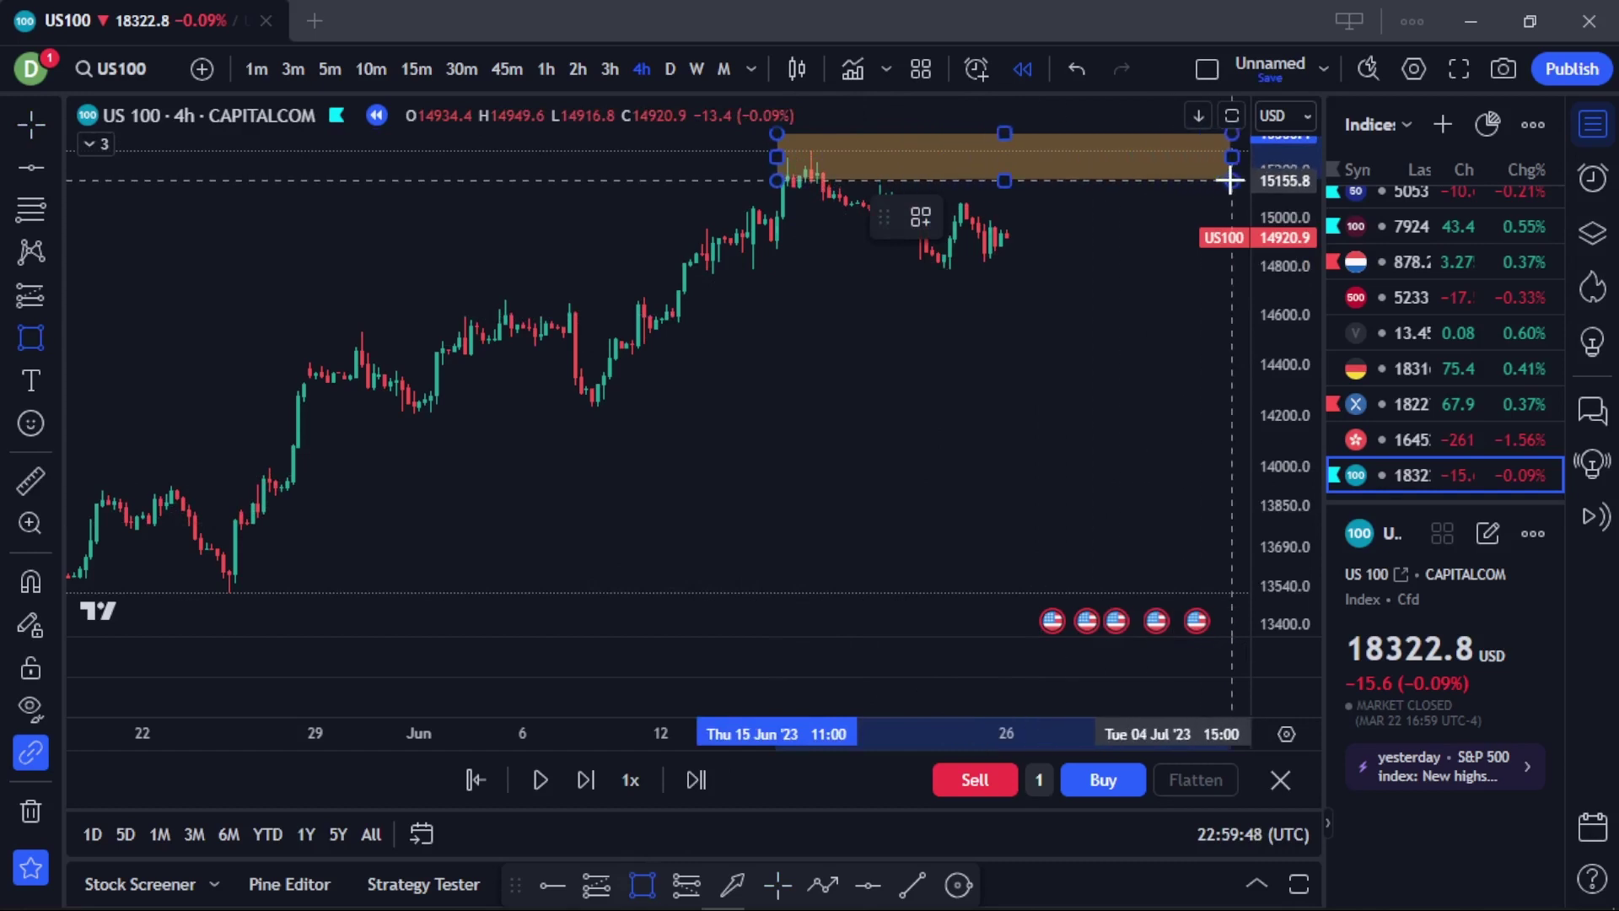
pyautogui.click(1242, 177)
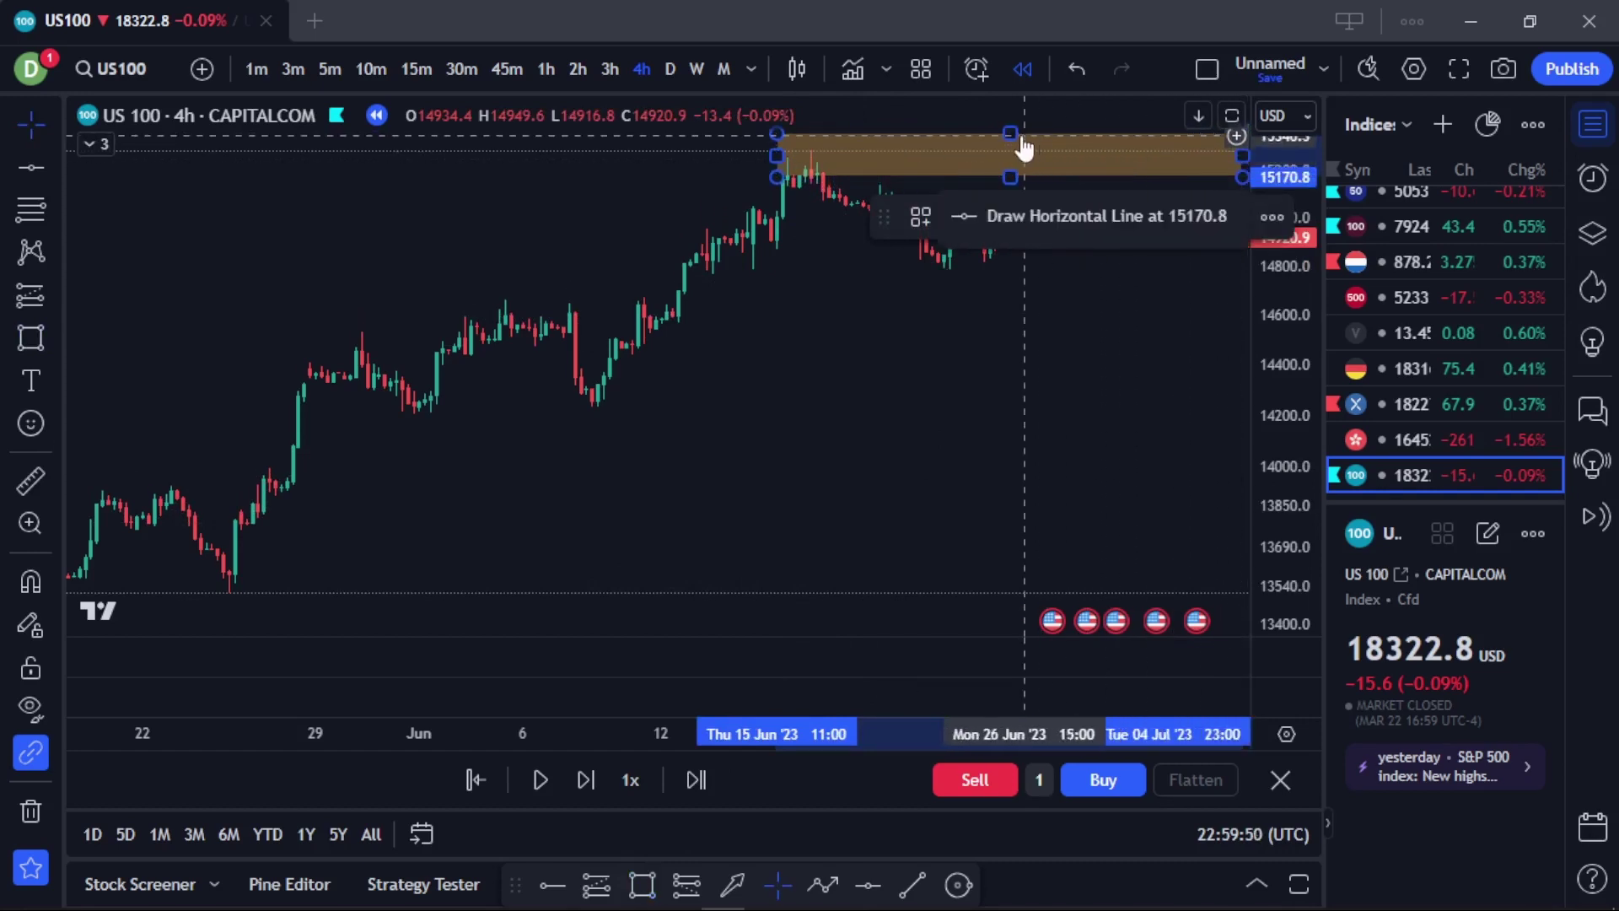
pyautogui.moveTo(1010, 133); pyautogui.dragTo(1008, 145)
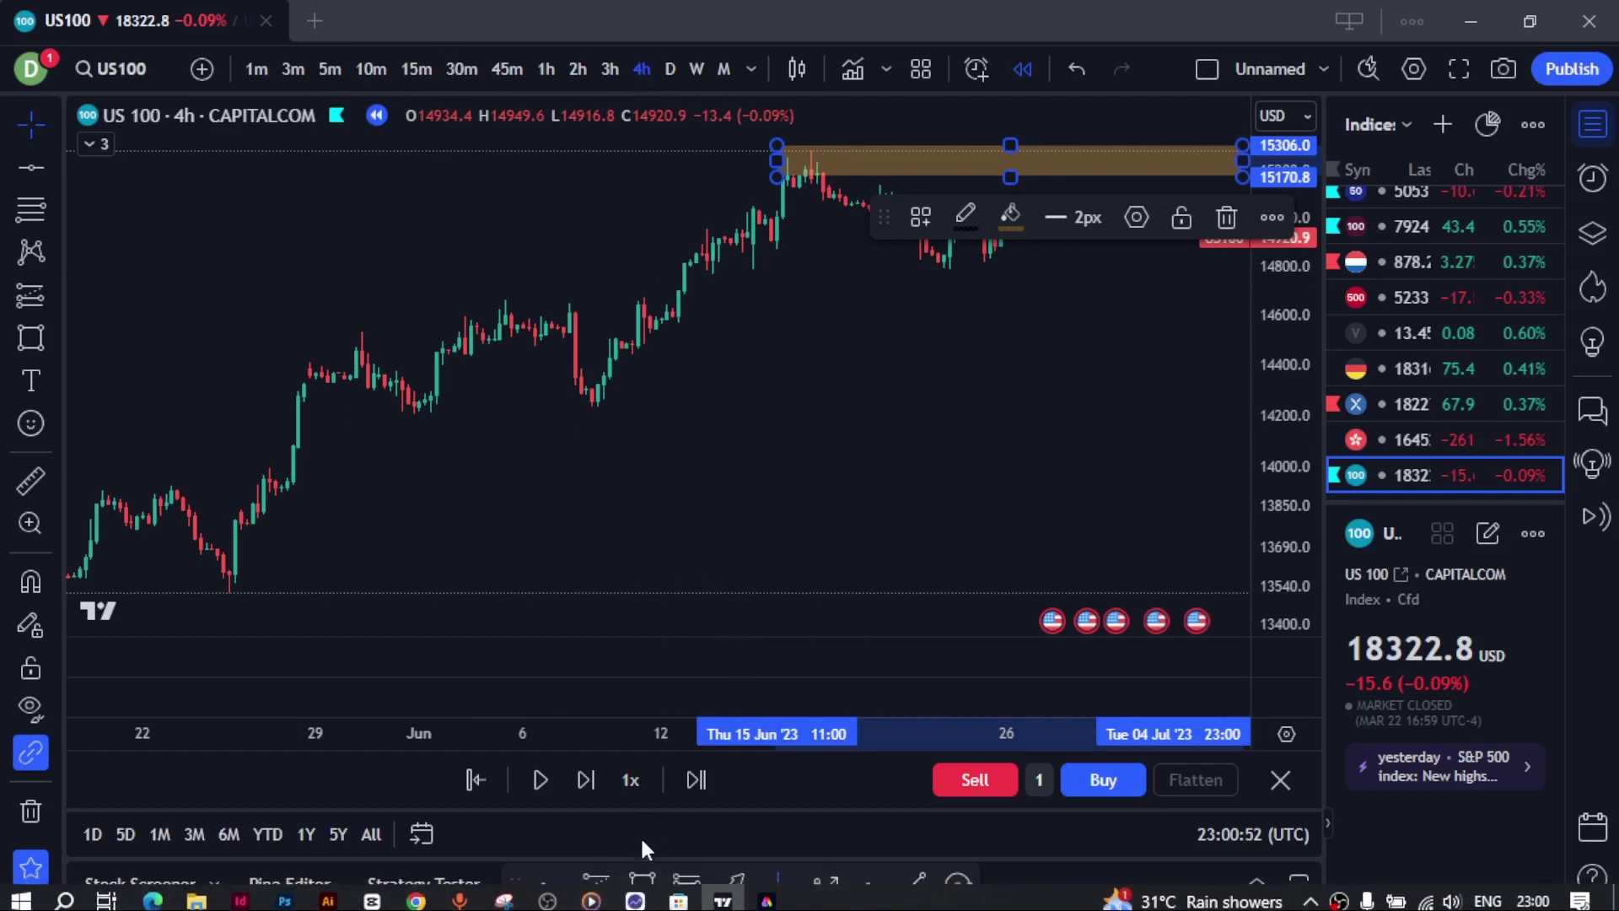
# Draw support rectangles at the late-May low (about 13504 to 13580) and across the two later lows, with its top edge at about 14341.
pyautogui.click(638, 884)
pyautogui.moveTo(195, 576)
pyautogui.mouseDown()
pyautogui.moveTo(614, 621)
pyautogui.moveTo(824, 585)
pyautogui.moveTo(891, 595)
pyautogui.mouseUp()
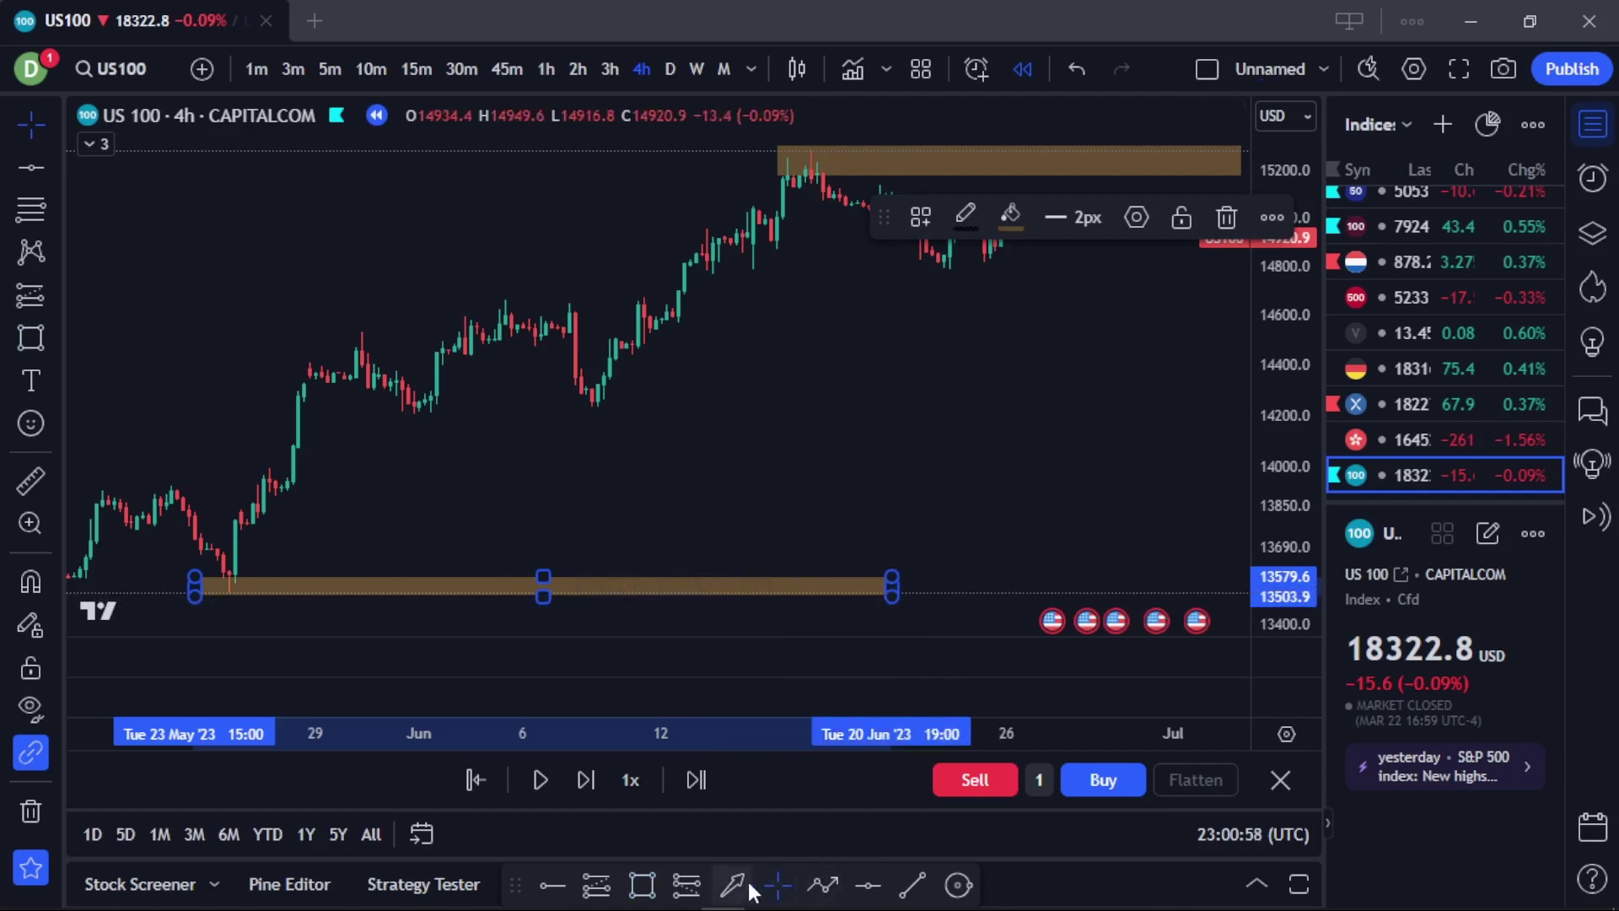
pyautogui.click(651, 882)
pyautogui.moveTo(390, 403)
pyautogui.mouseDown()
pyautogui.moveTo(833, 453)
pyautogui.moveTo(1040, 447)
pyautogui.moveTo(1149, 409)
pyautogui.moveTo(1168, 379)
pyautogui.mouseUp()
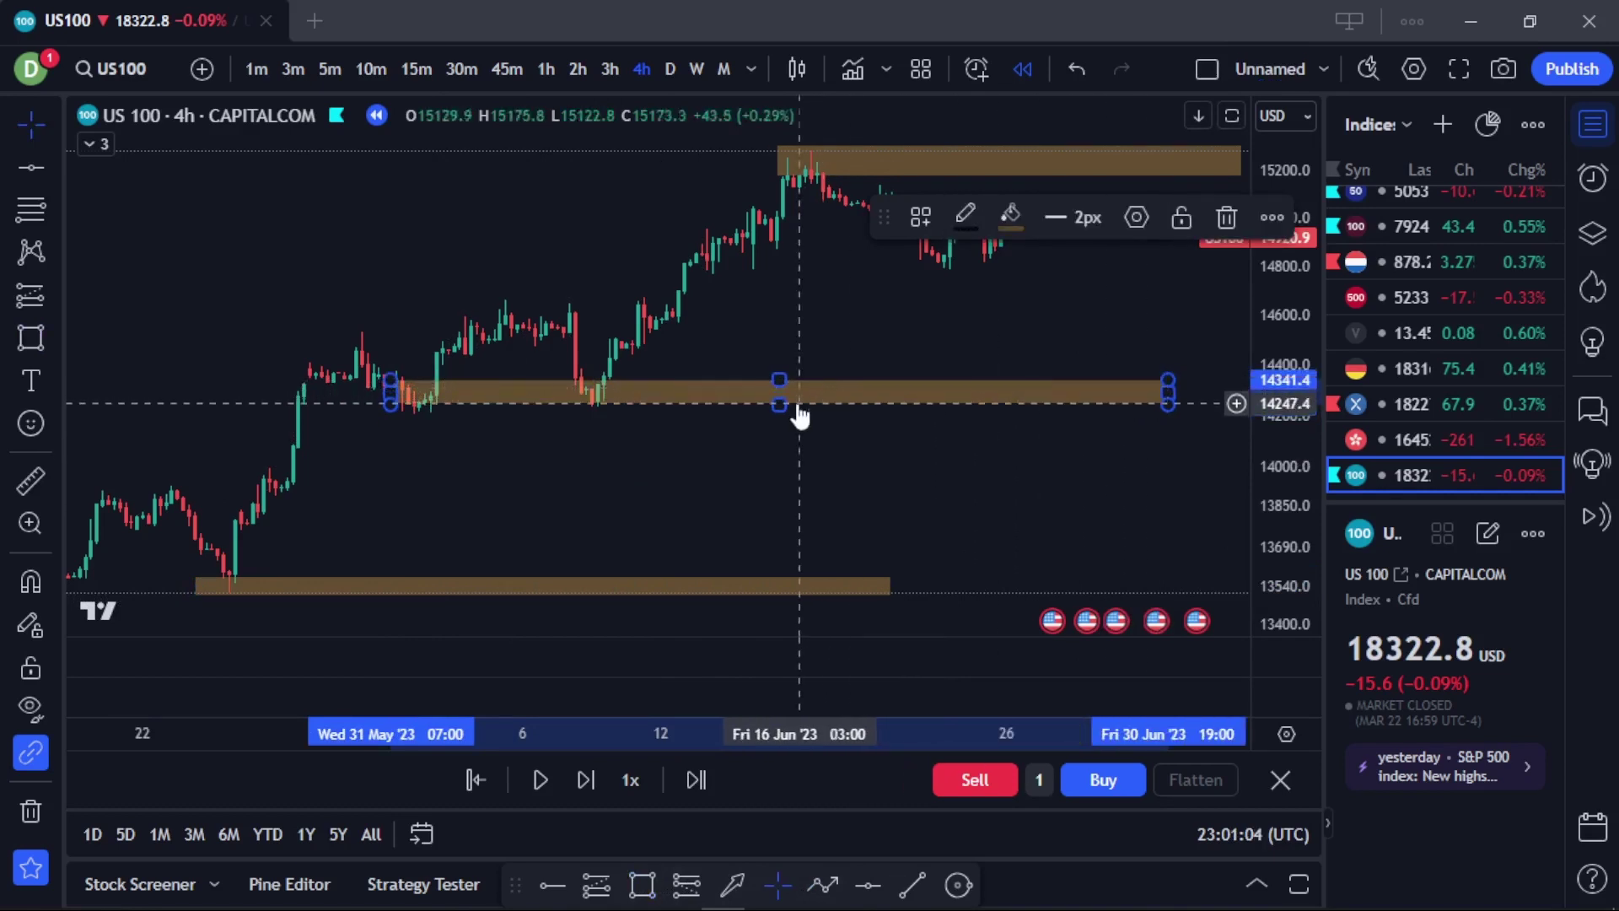
pyautogui.moveTo(794, 403); pyautogui.dragTo(793, 413)
# Draw a down arrow from about 15171 to 14340 and an up arrow from about 14316 to 15171 between the two zones.
pyautogui.moveTo(965, 329); pyautogui.dragTo(769, 364)
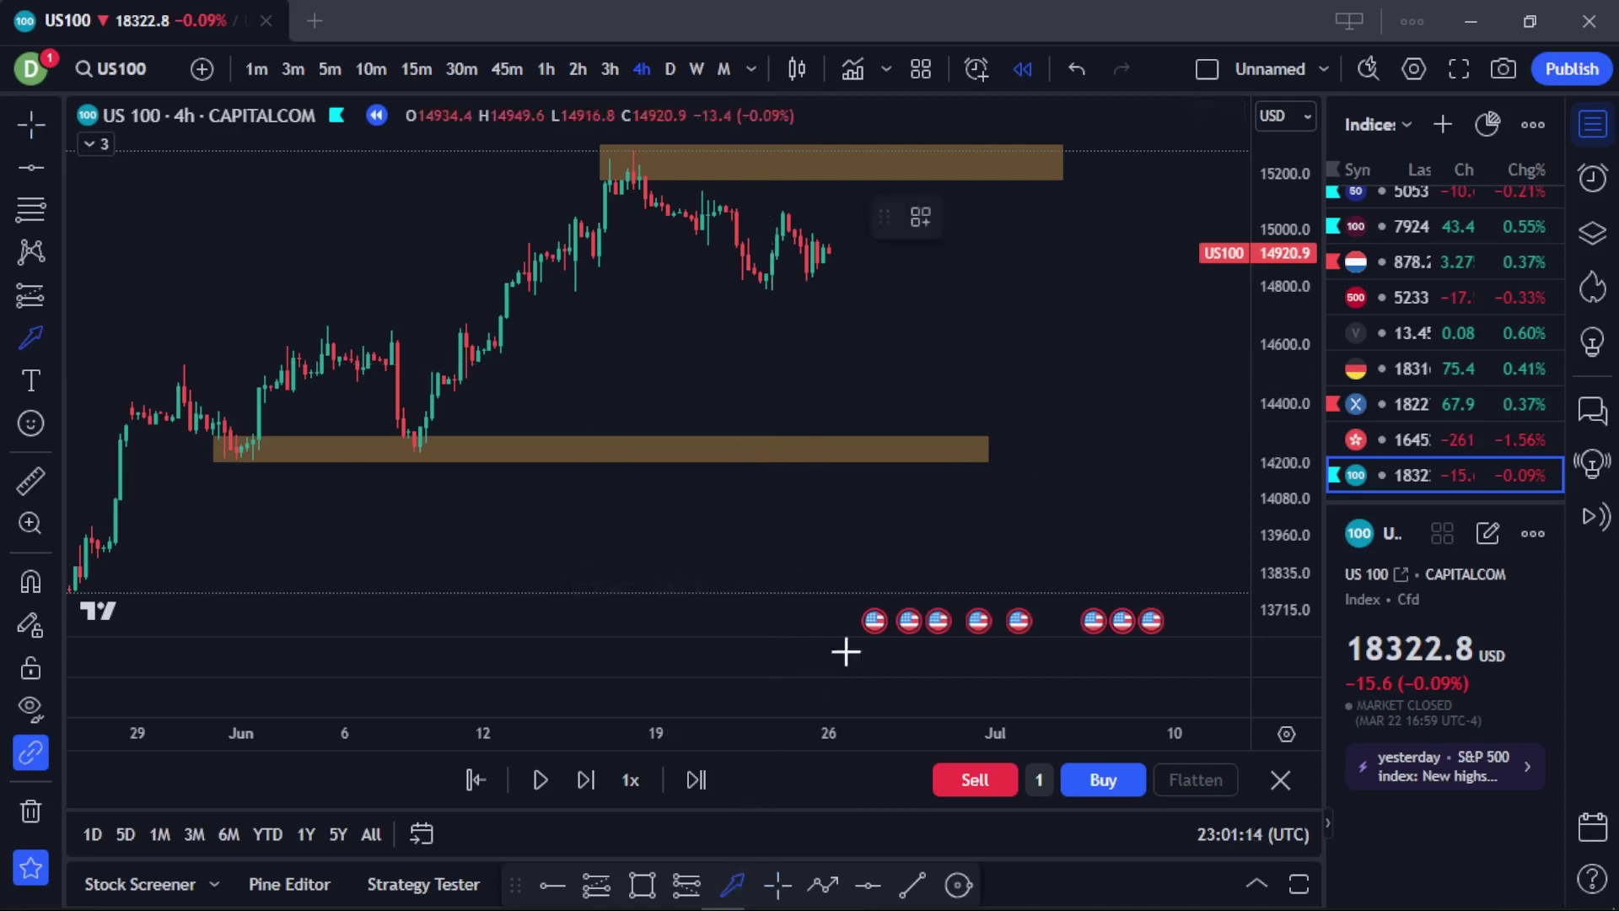
pyautogui.moveTo(841, 181); pyautogui.dragTo(862, 421)
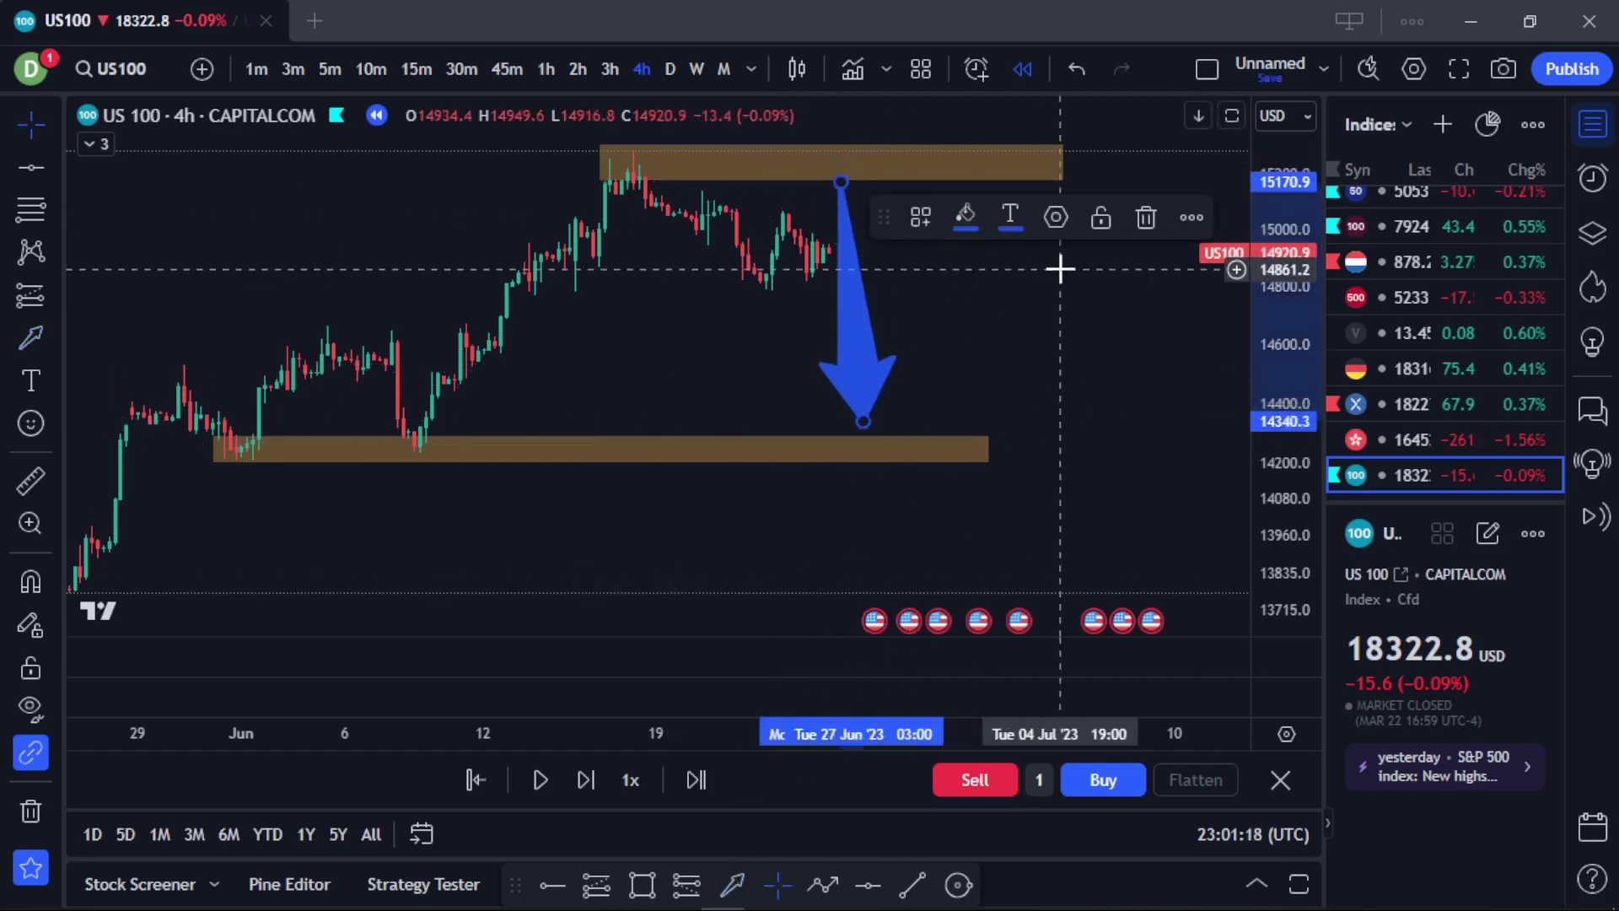
pyautogui.click(740, 883)
pyautogui.moveTo(955, 427); pyautogui.dragTo(967, 182)
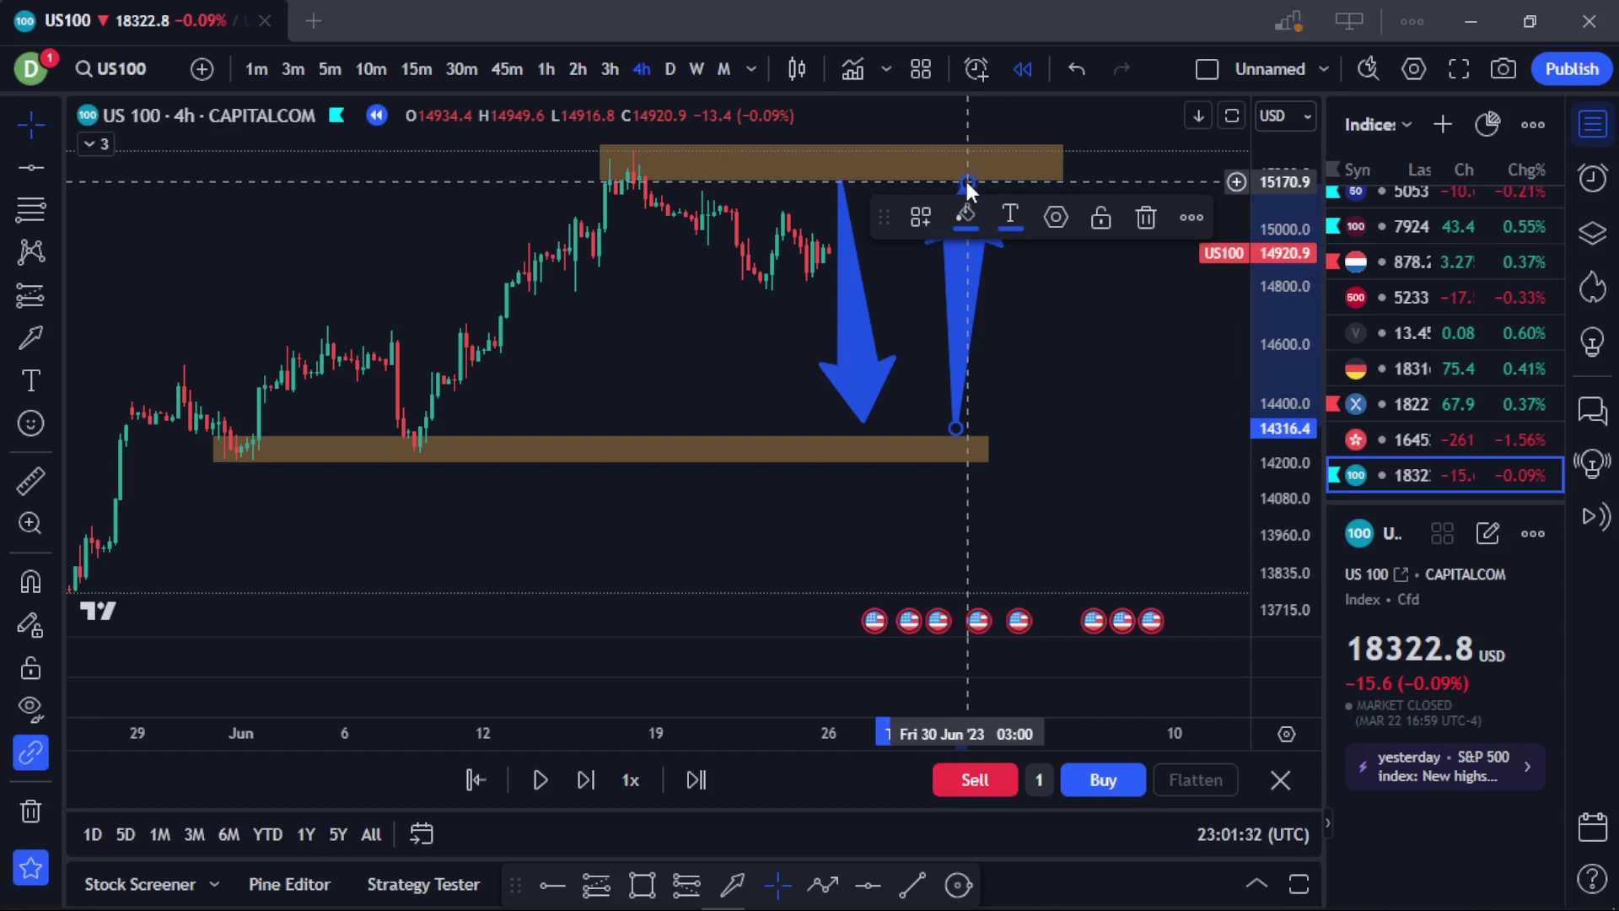
# Delete both the up arrow and the down arrow between the zones.
pyautogui.click(1144, 218)
pyautogui.click(860, 381)
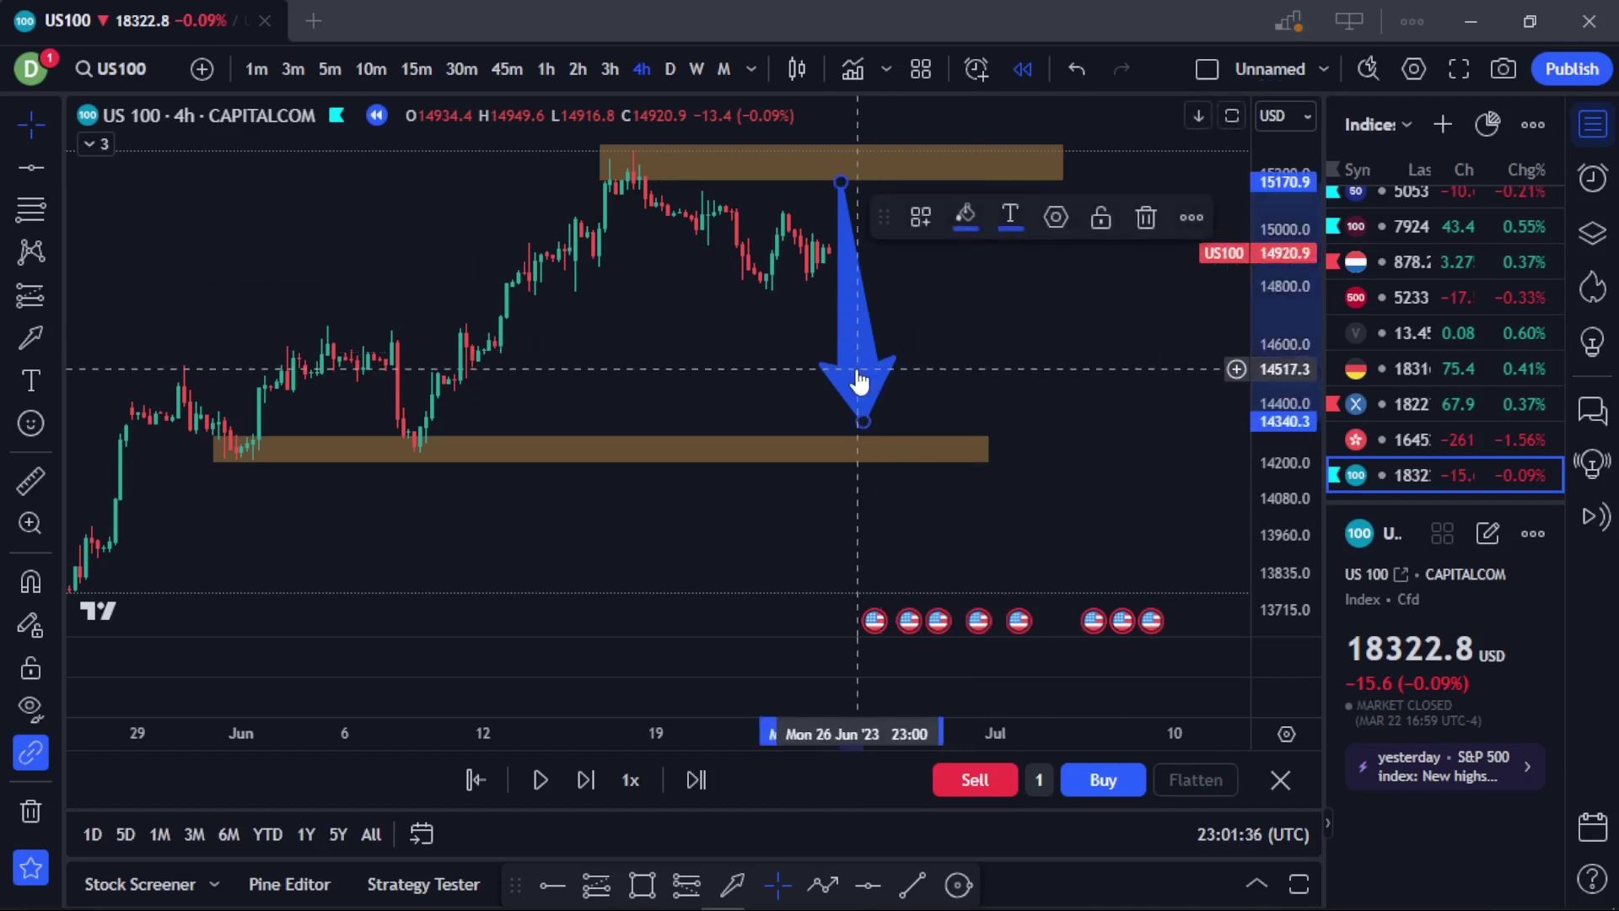
pyautogui.press('Delete')
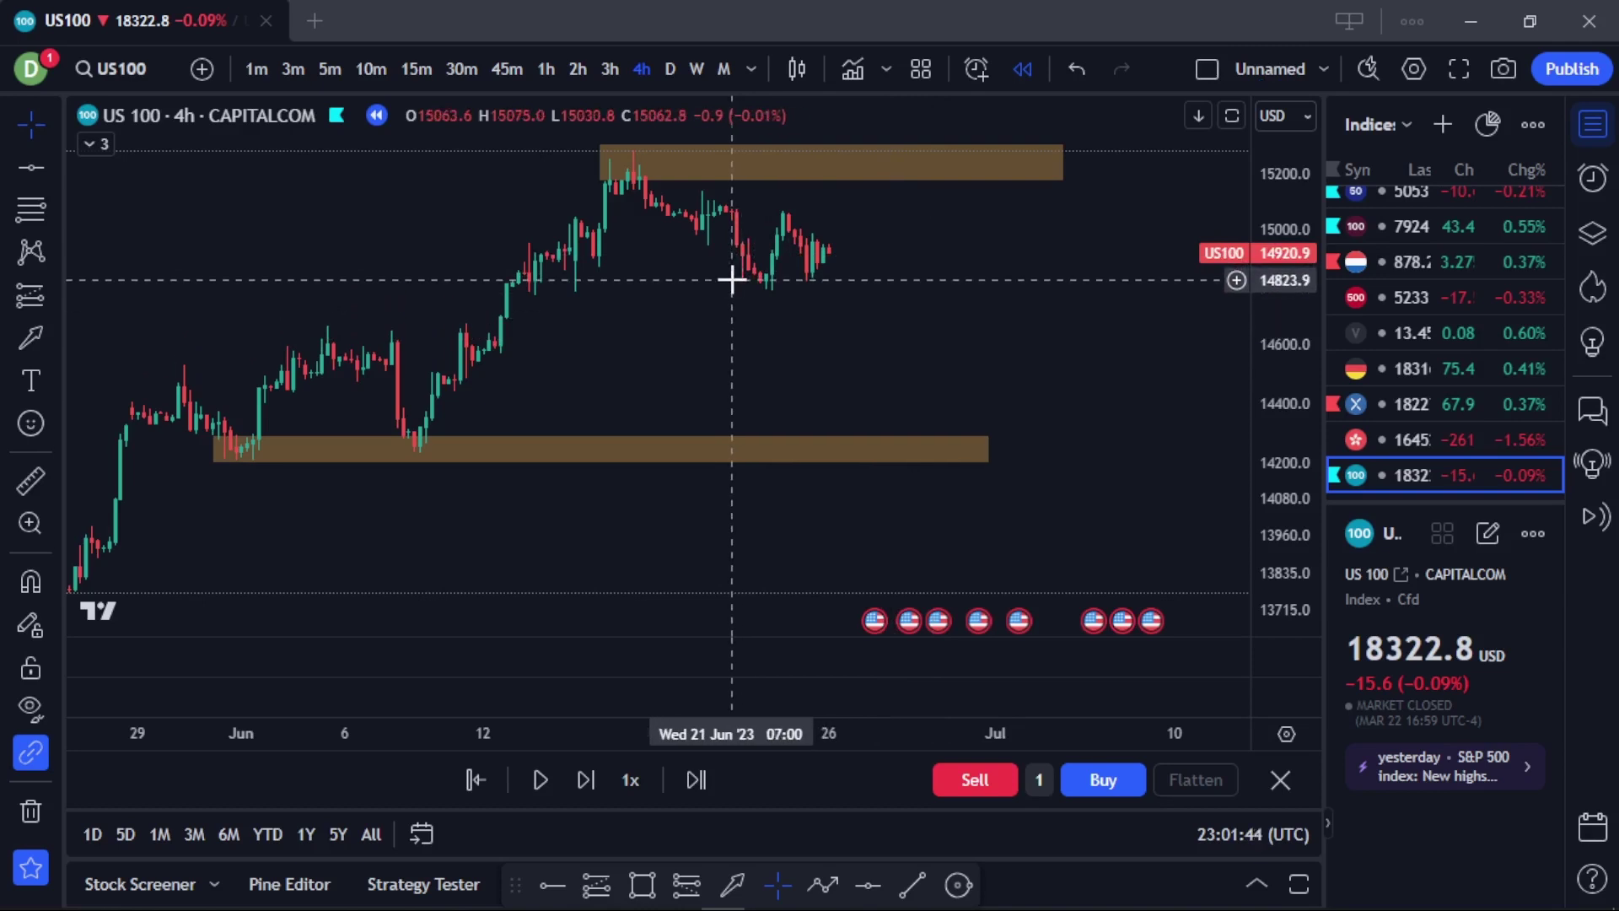
# Place a horizontal ray starting at 14 June under the recent lows and adjust it to about 14828.
pyautogui.click(553, 884)
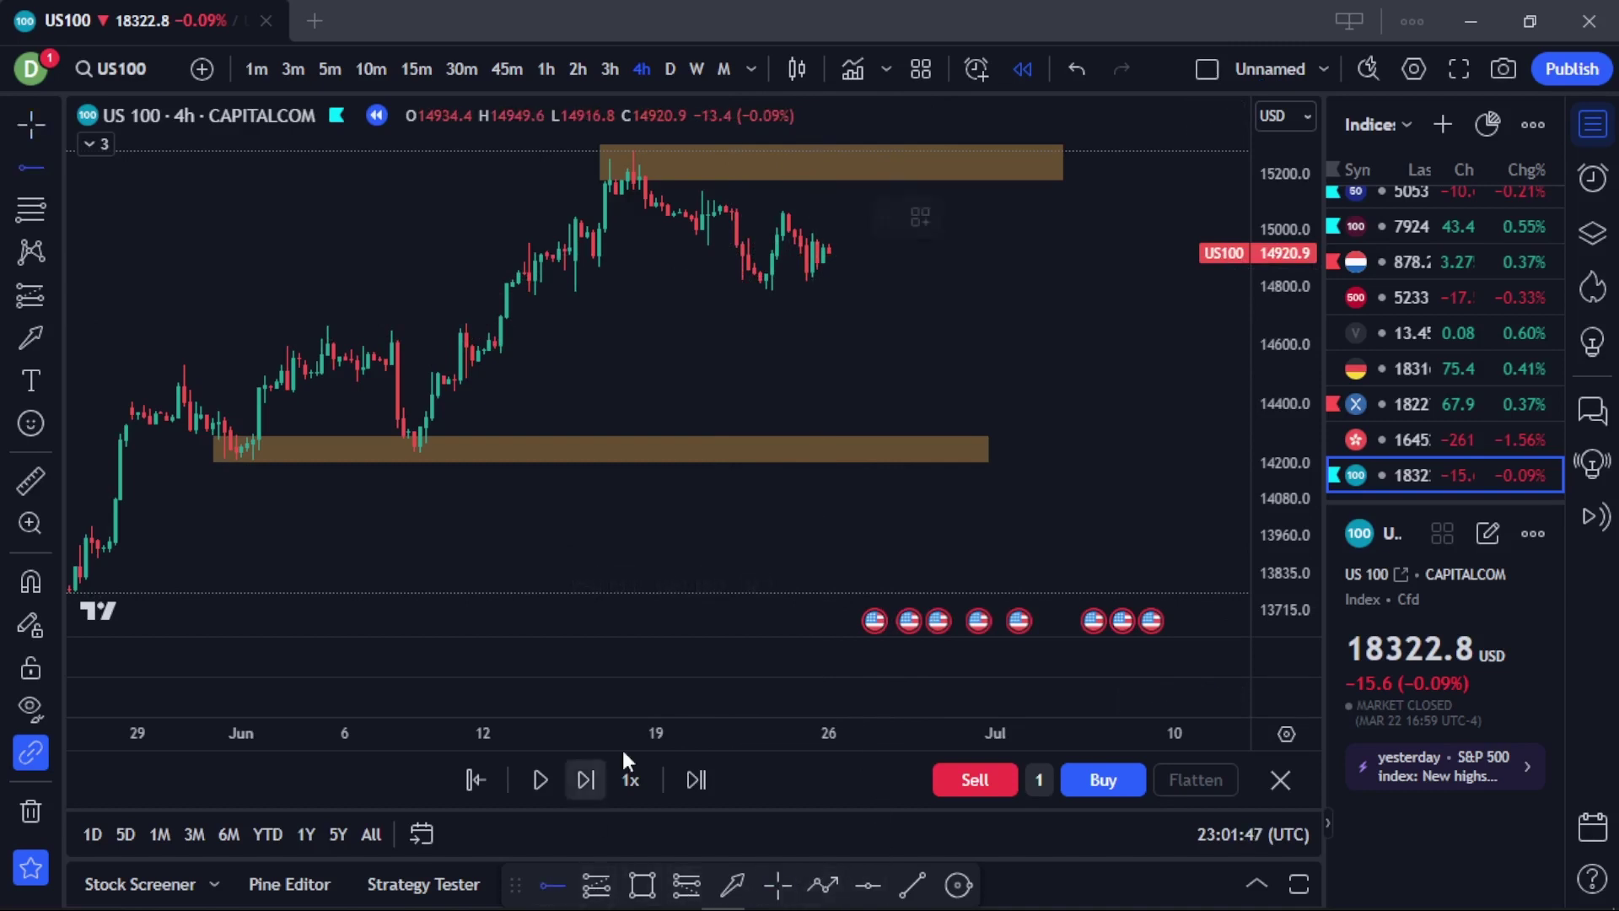
pyautogui.click(565, 272)
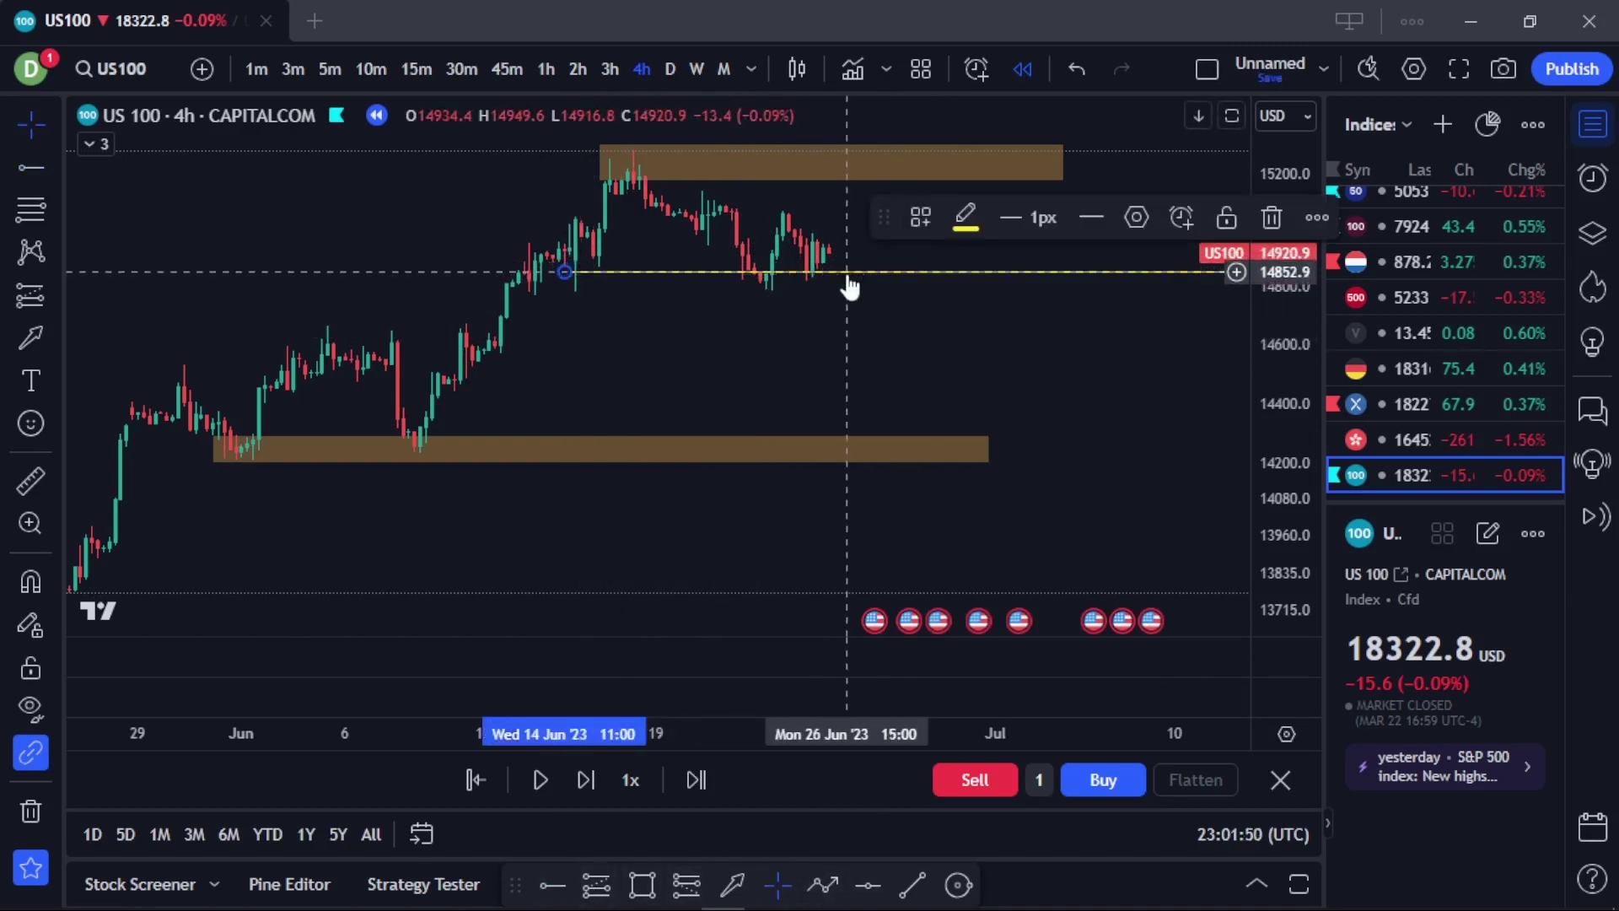
pyautogui.moveTo(848, 293)
pyautogui.mouseDown()
pyautogui.moveTo(834, 275)
pyautogui.moveTo(837, 299)
pyautogui.mouseUp()
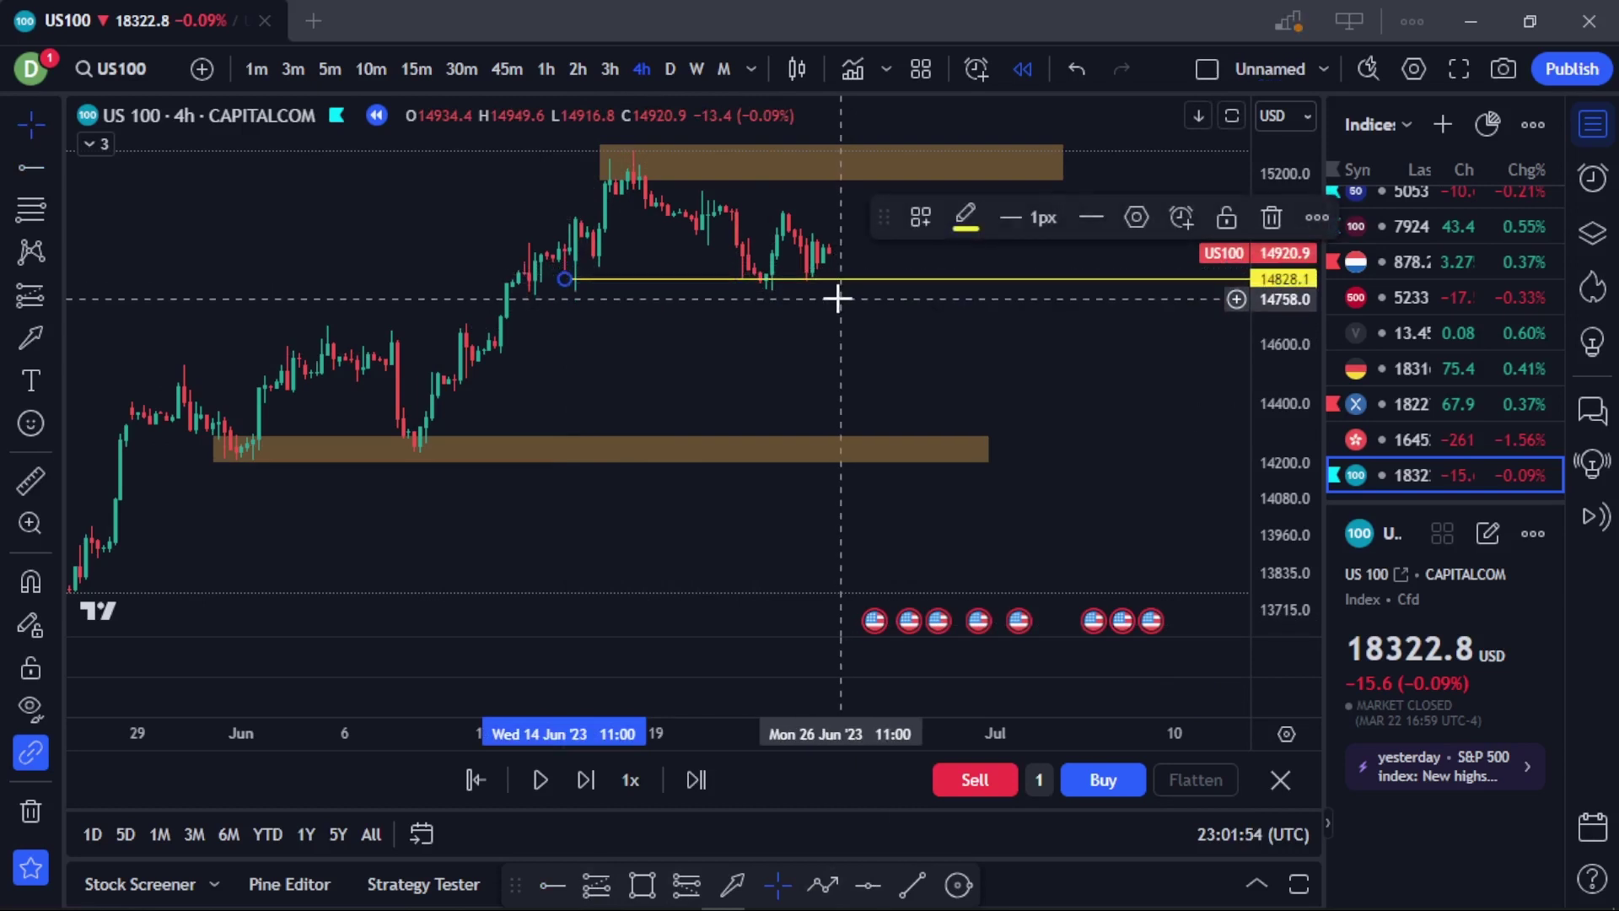
# Switch the chart to the 30-minute timeframe and reset the chart view.
pyautogui.click(473, 77)
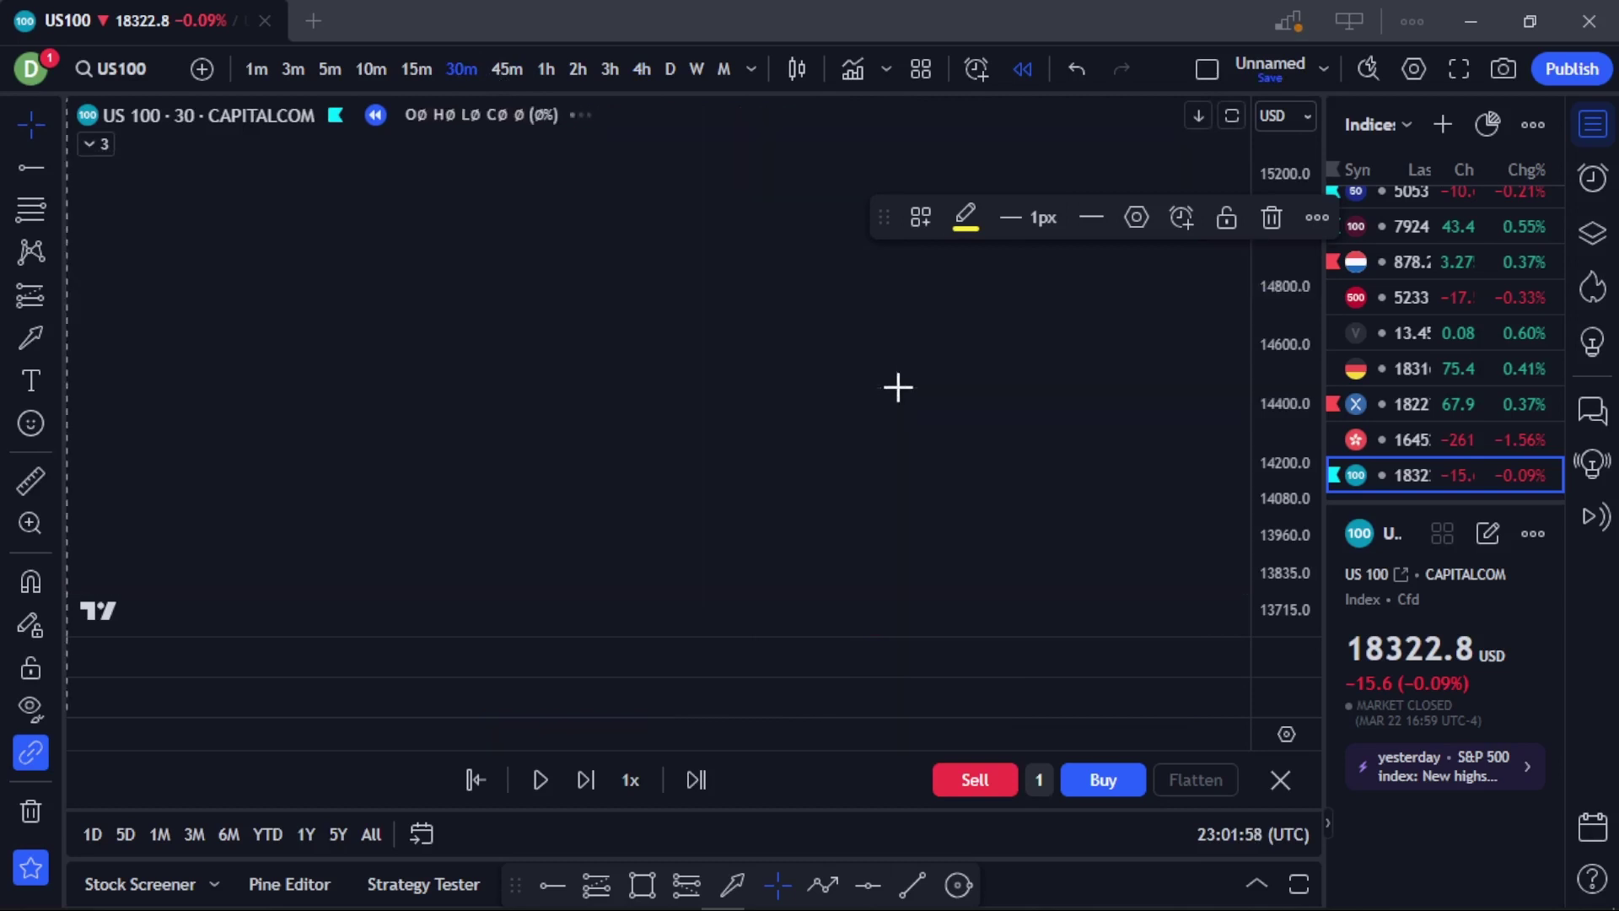
pyautogui.rightClick(899, 388)
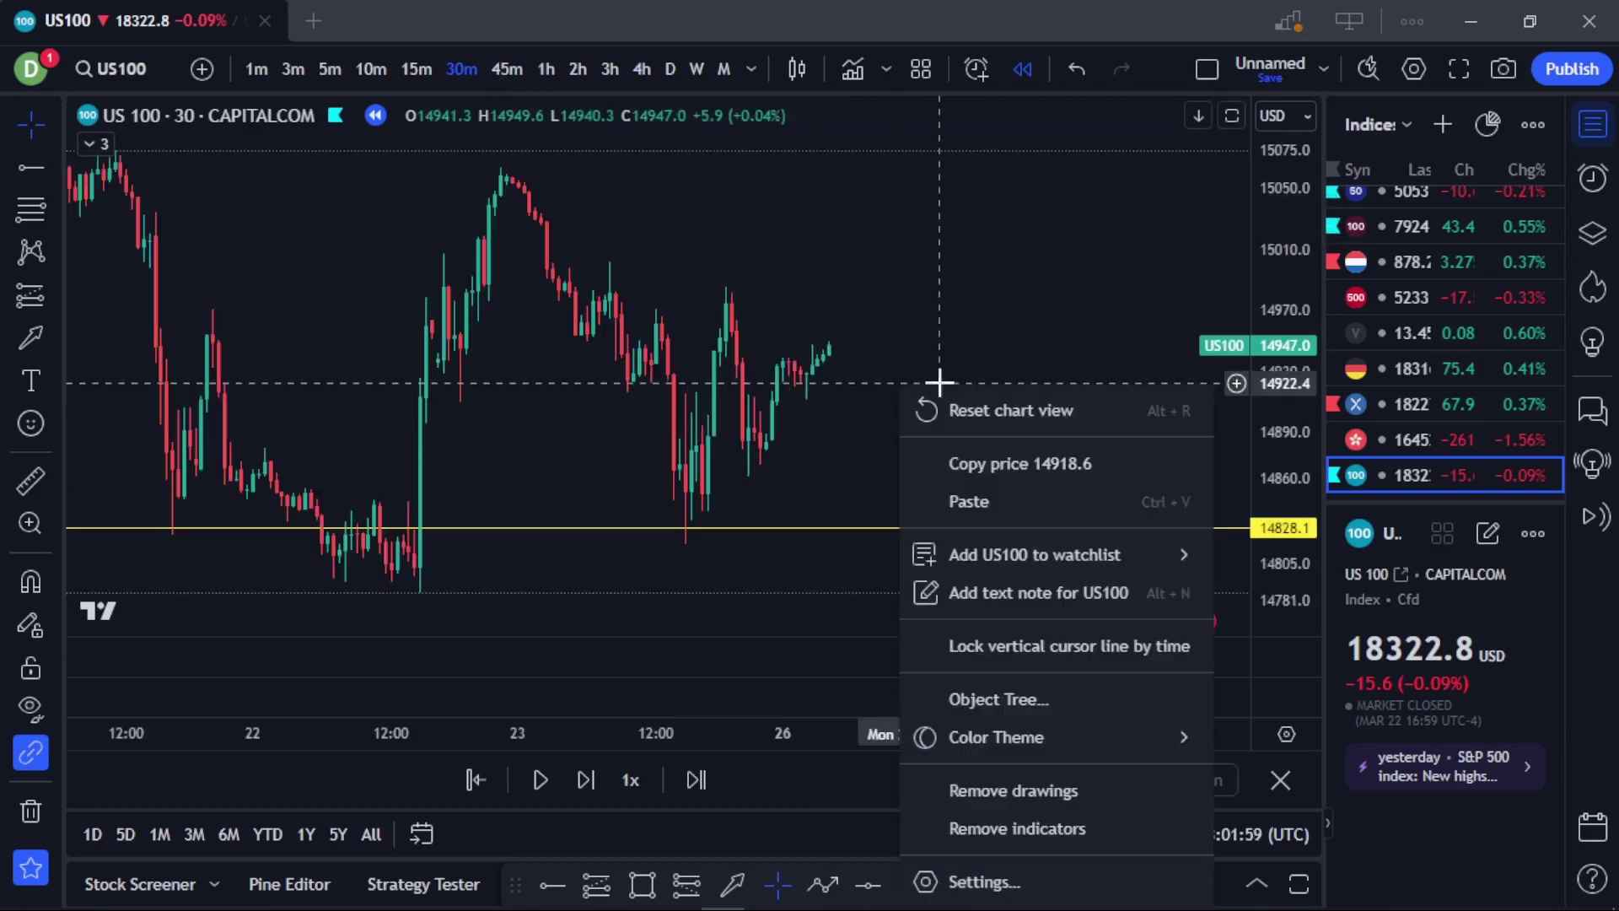
pyautogui.click(969, 418)
pyautogui.moveTo(1142, 309); pyautogui.dragTo(1012, 268)
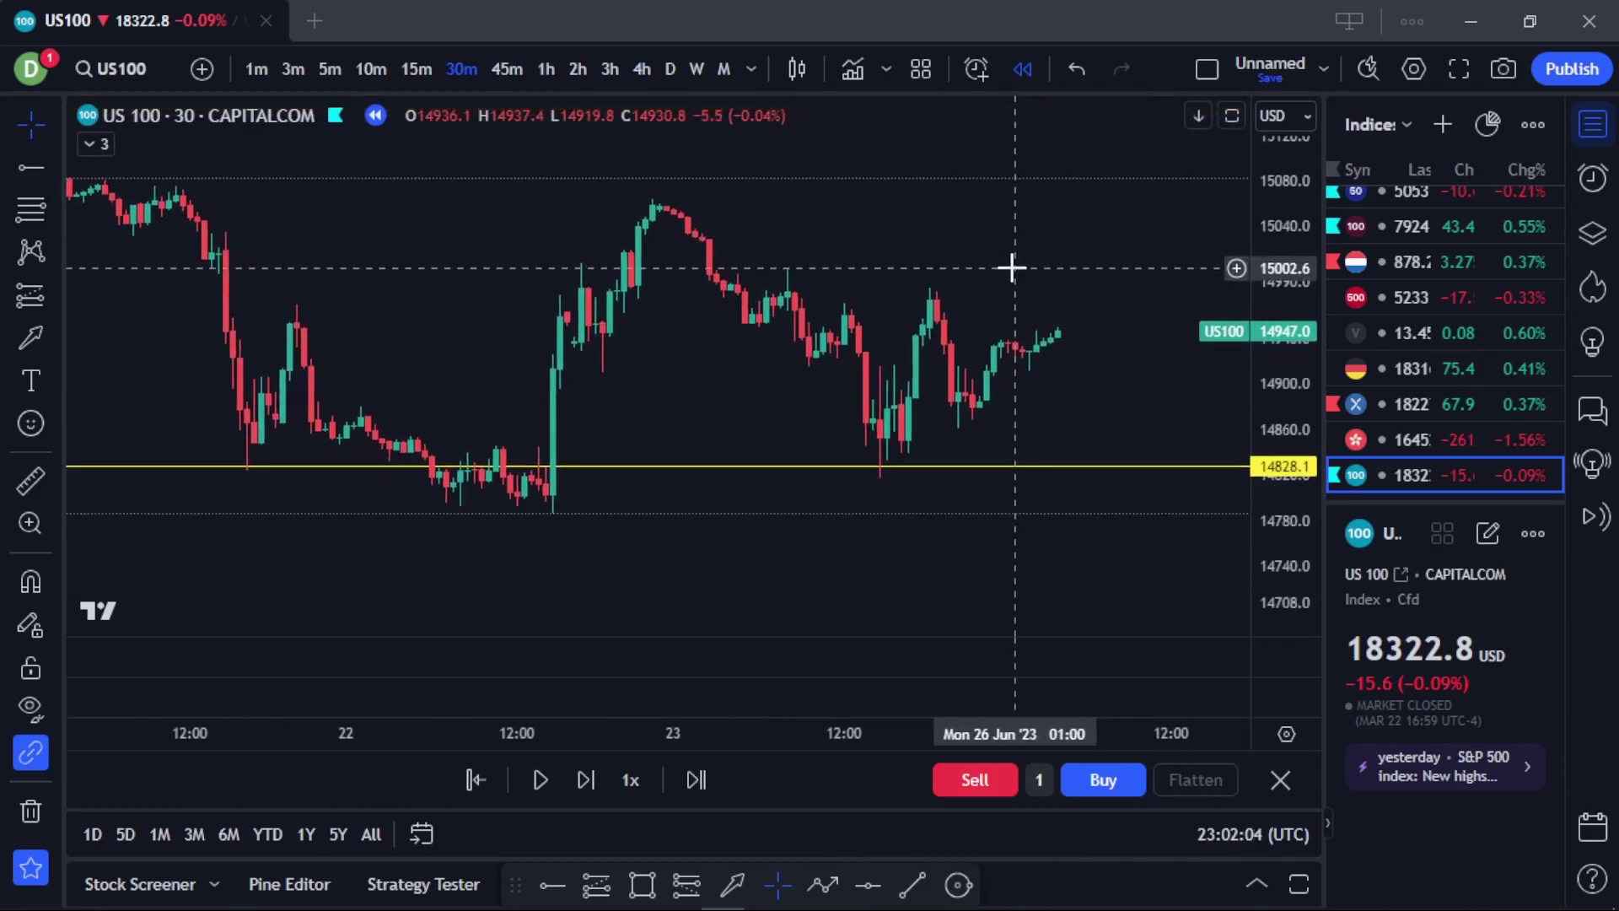
pyautogui.scroll(-2, 1011, 268)
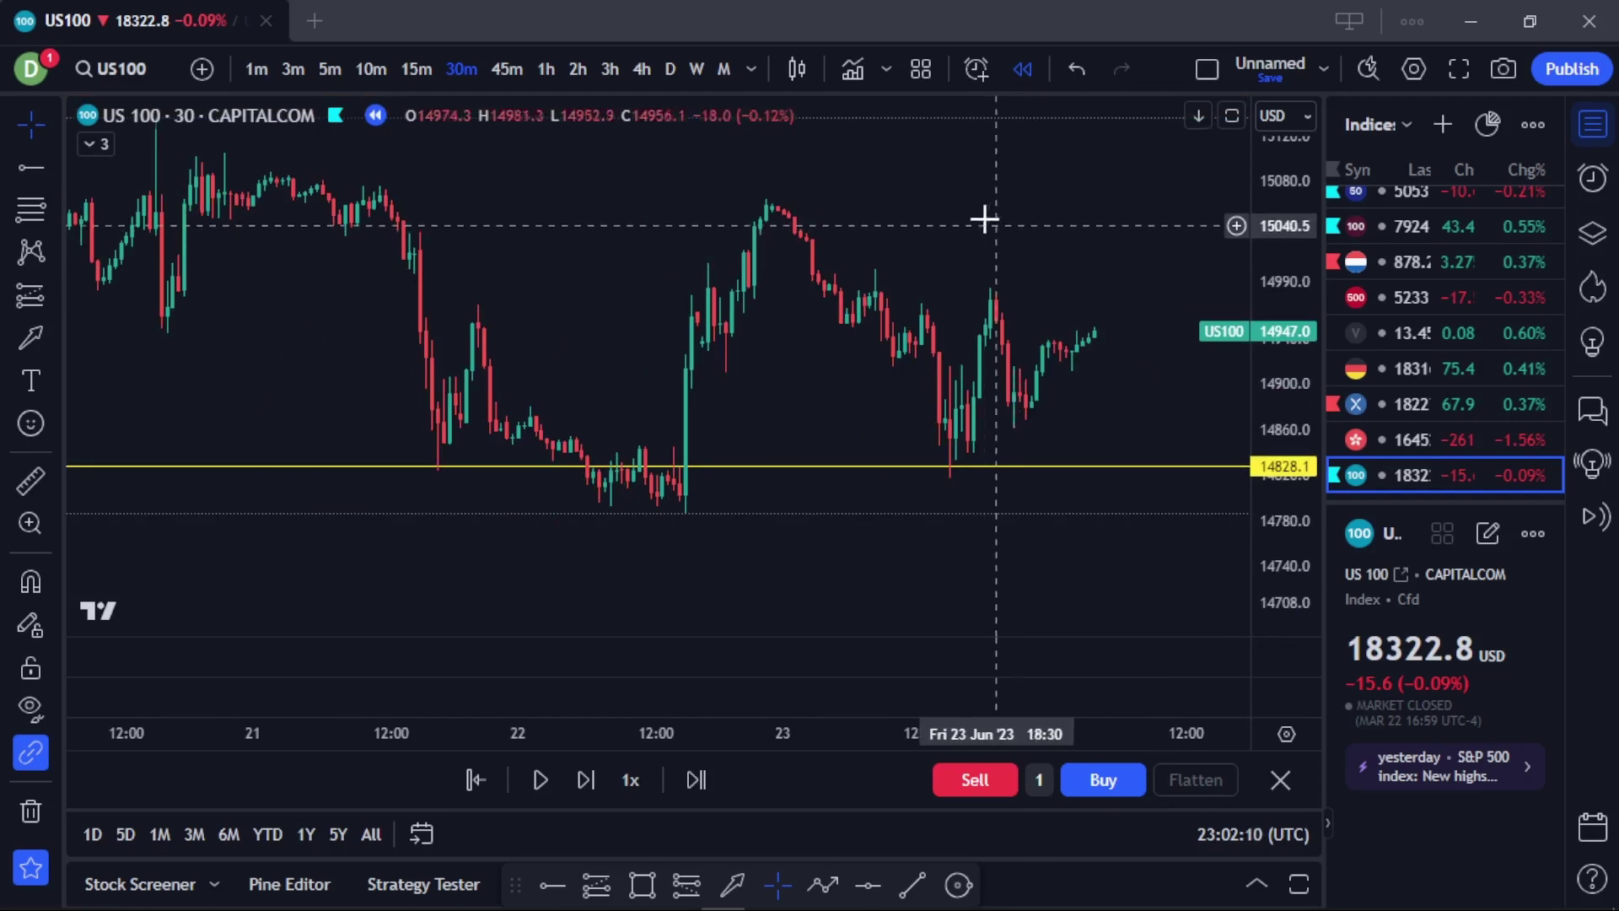
# Draw a resistance rectangle over the 22–23 June swing high, with its top at about 15068, extending past the latest candle.
pyautogui.click(638, 868)
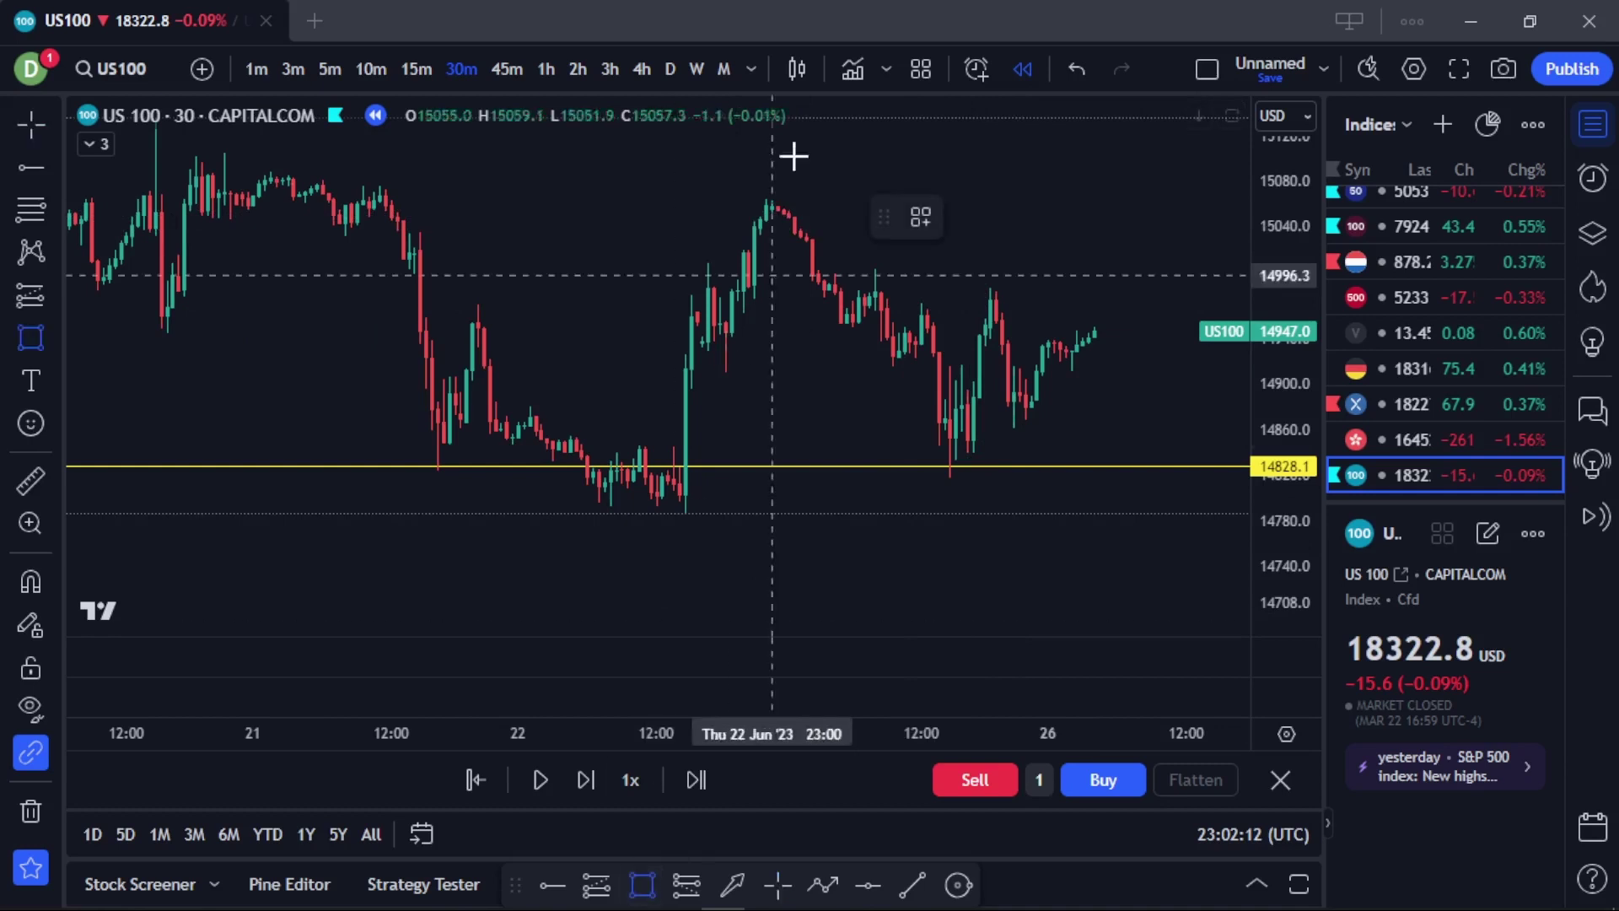
pyautogui.click(754, 200)
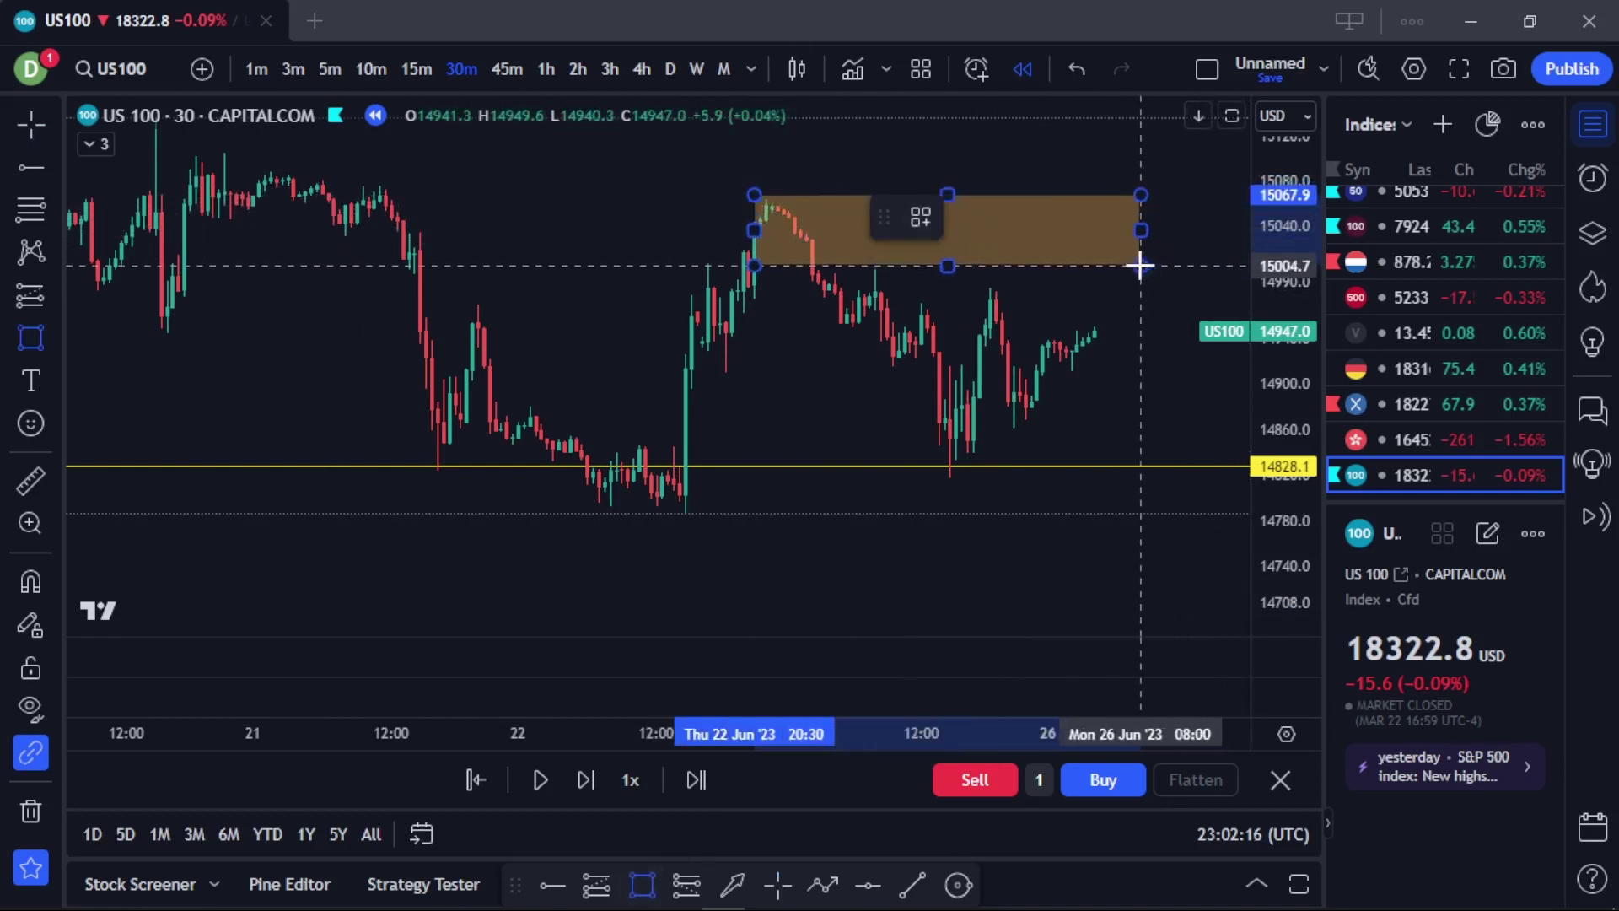
pyautogui.click(1255, 221)
pyautogui.moveTo(1251, 229); pyautogui.dragTo(1246, 230)
pyautogui.click(1099, 167)
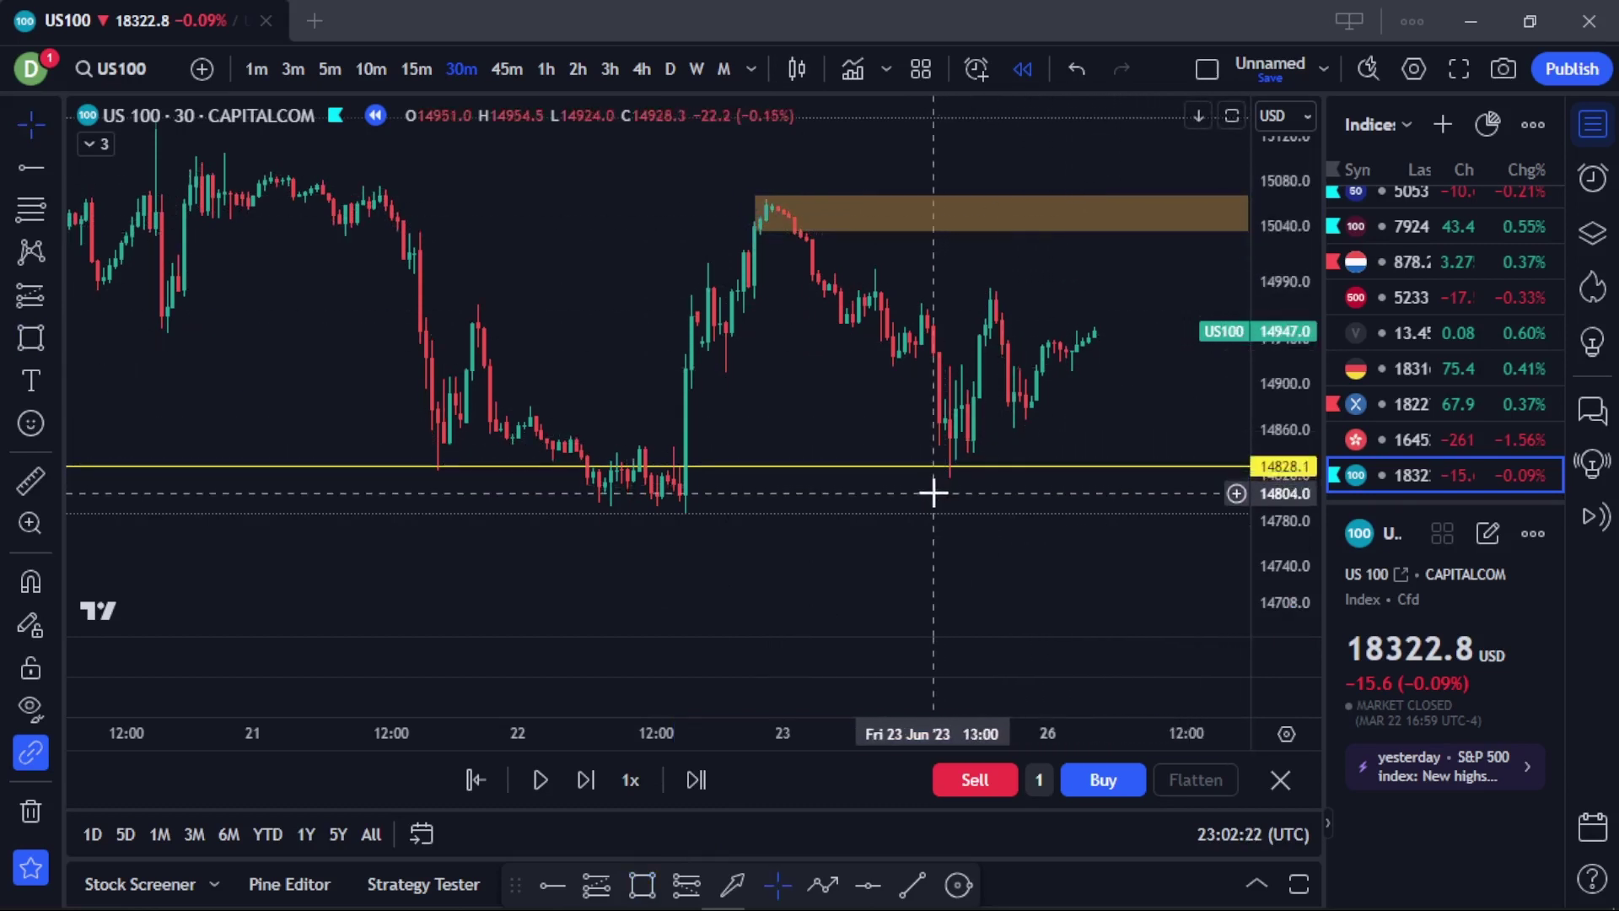
# Draw a support rectangle just below the yellow ray, from about 14823 down to 14792, starting at the 22 June lows.
pyautogui.click(628, 884)
pyautogui.moveTo(580, 500)
pyautogui.mouseDown()
pyautogui.moveTo(759, 514)
pyautogui.moveTo(1142, 502)
pyautogui.moveTo(1192, 473)
pyautogui.moveTo(1178, 470)
pyautogui.moveTo(1233, 465)
pyautogui.mouseUp()
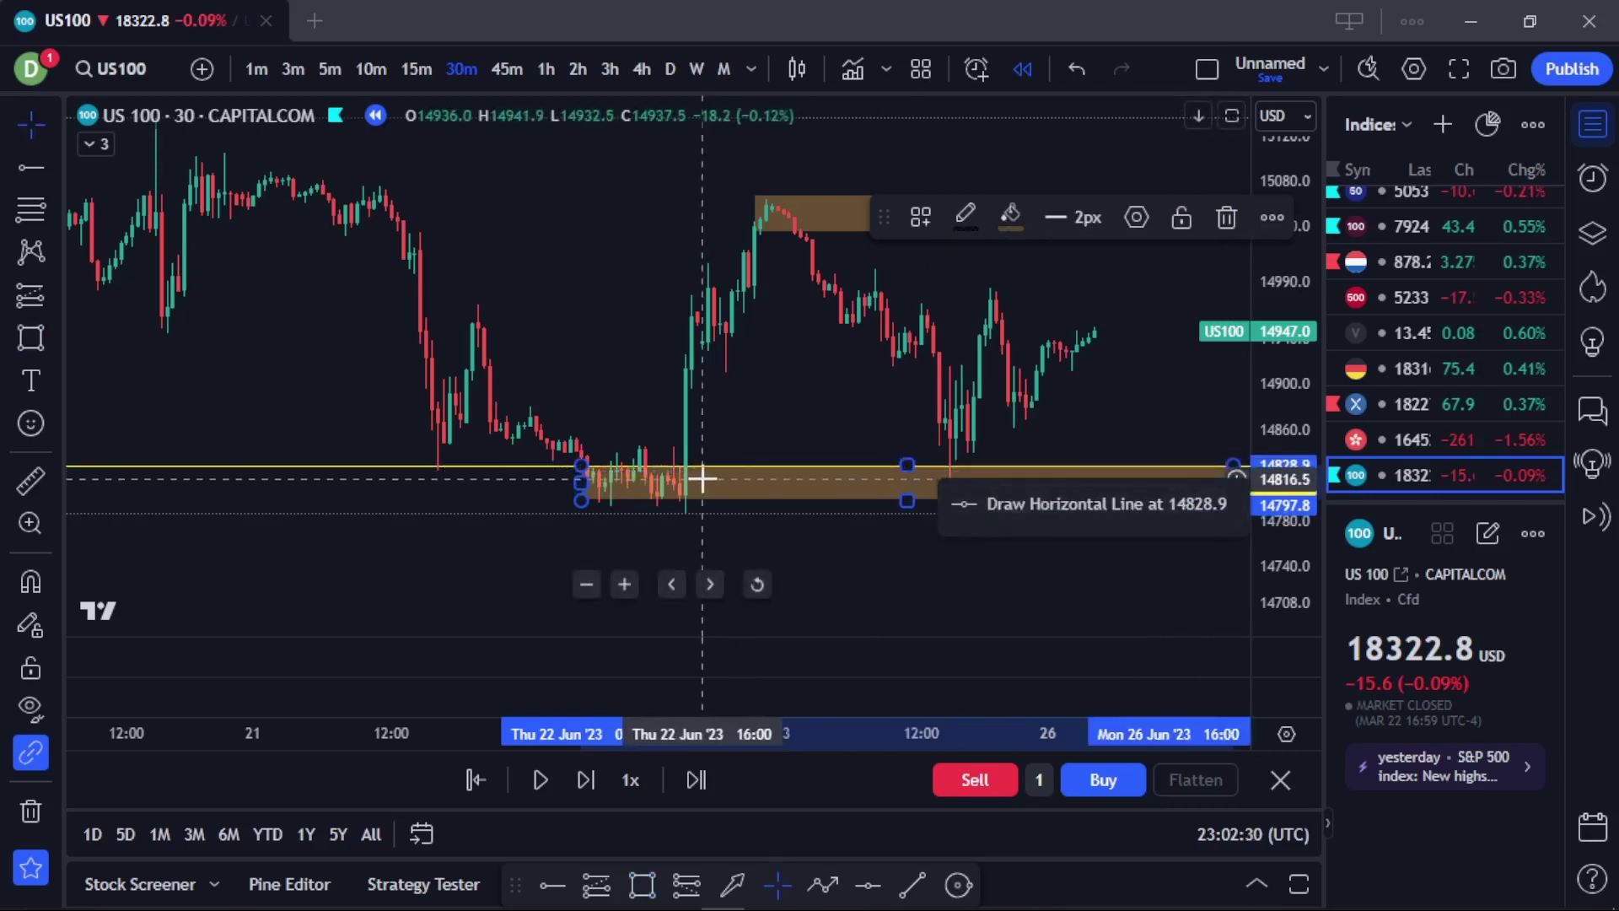
pyautogui.moveTo(838, 509); pyautogui.dragTo(831, 508)
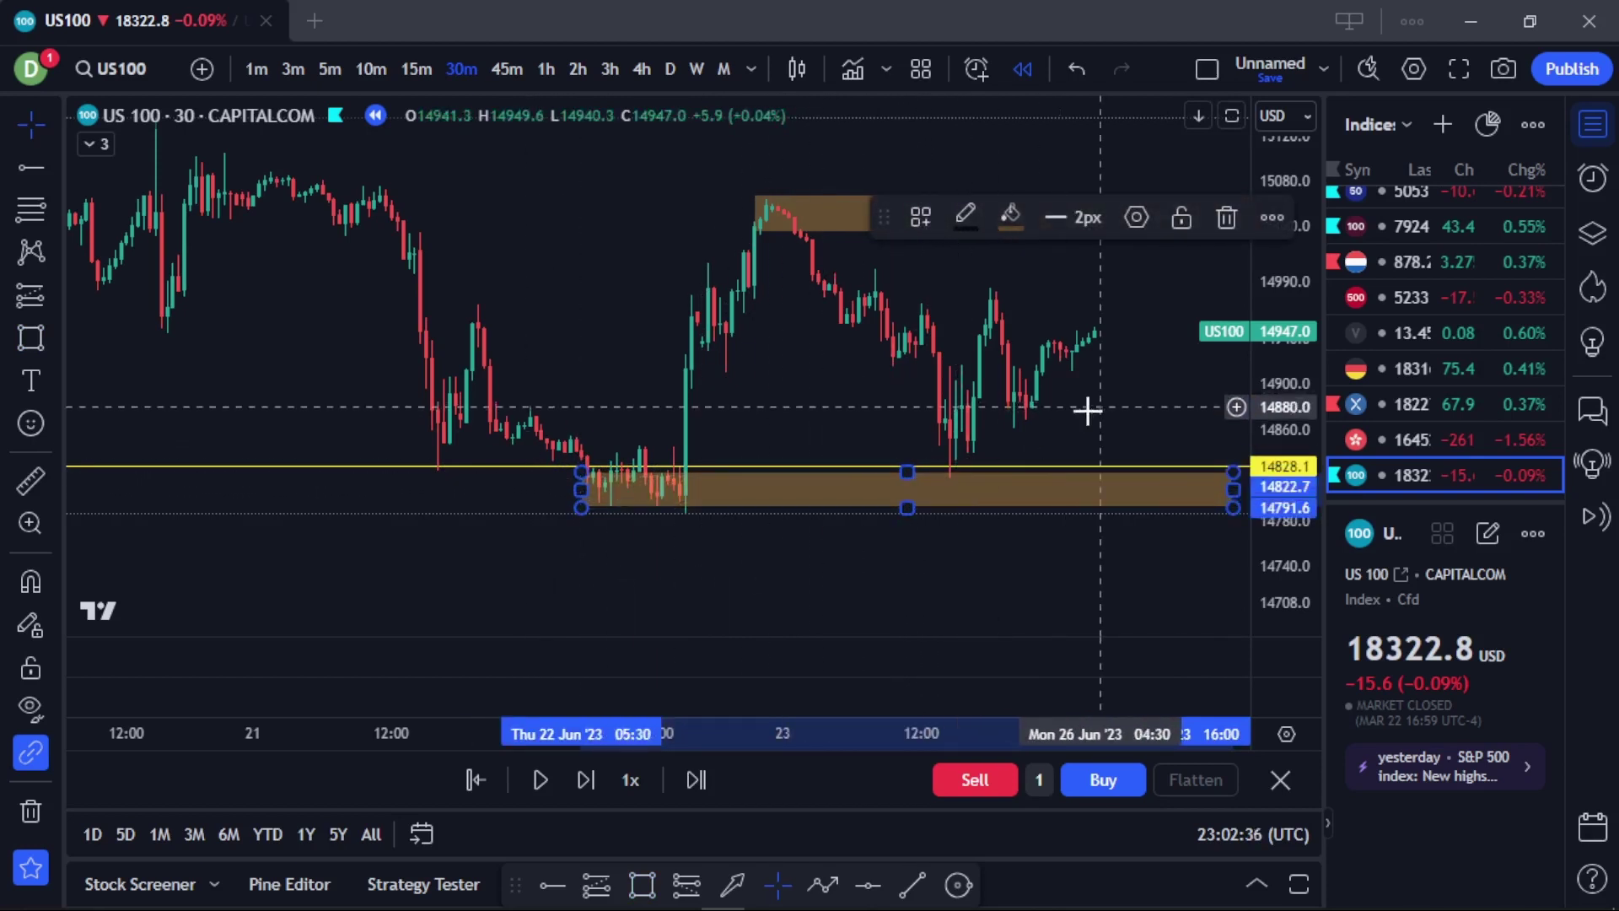
# Switch the chart to the 10-minute timeframe and reset the chart view.
pyautogui.moveTo(1085, 408); pyautogui.dragTo(928, 481)
pyautogui.moveTo(993, 419); pyautogui.dragTo(932, 477)
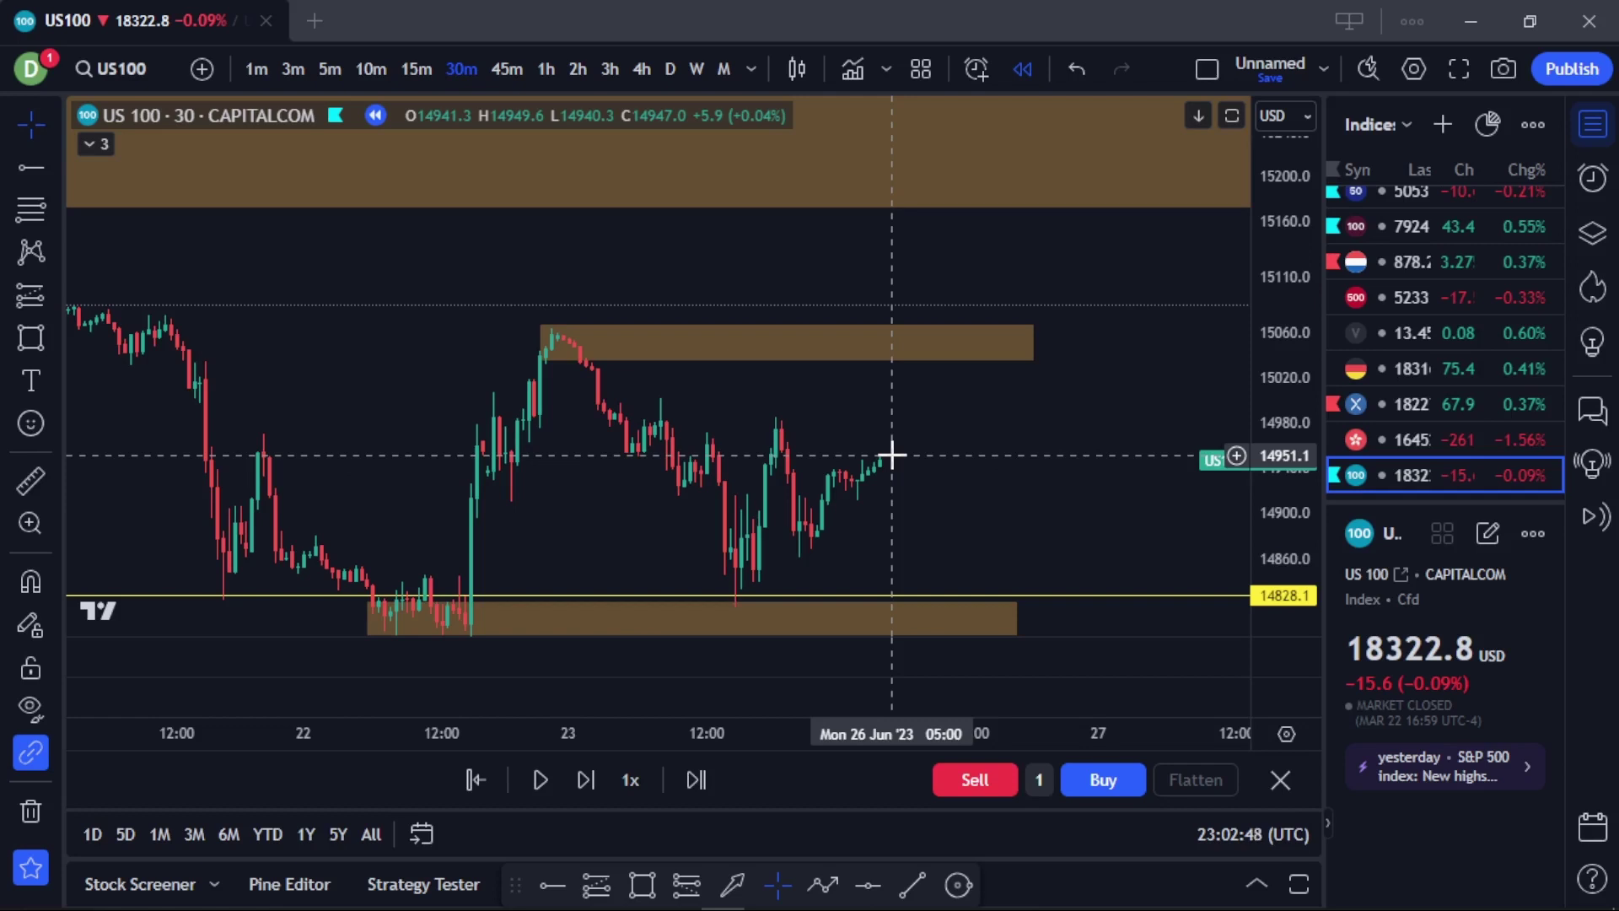
pyautogui.click(371, 70)
pyautogui.rightClick(862, 386)
pyautogui.click(915, 400)
pyautogui.moveTo(961, 318); pyautogui.dragTo(759, 340)
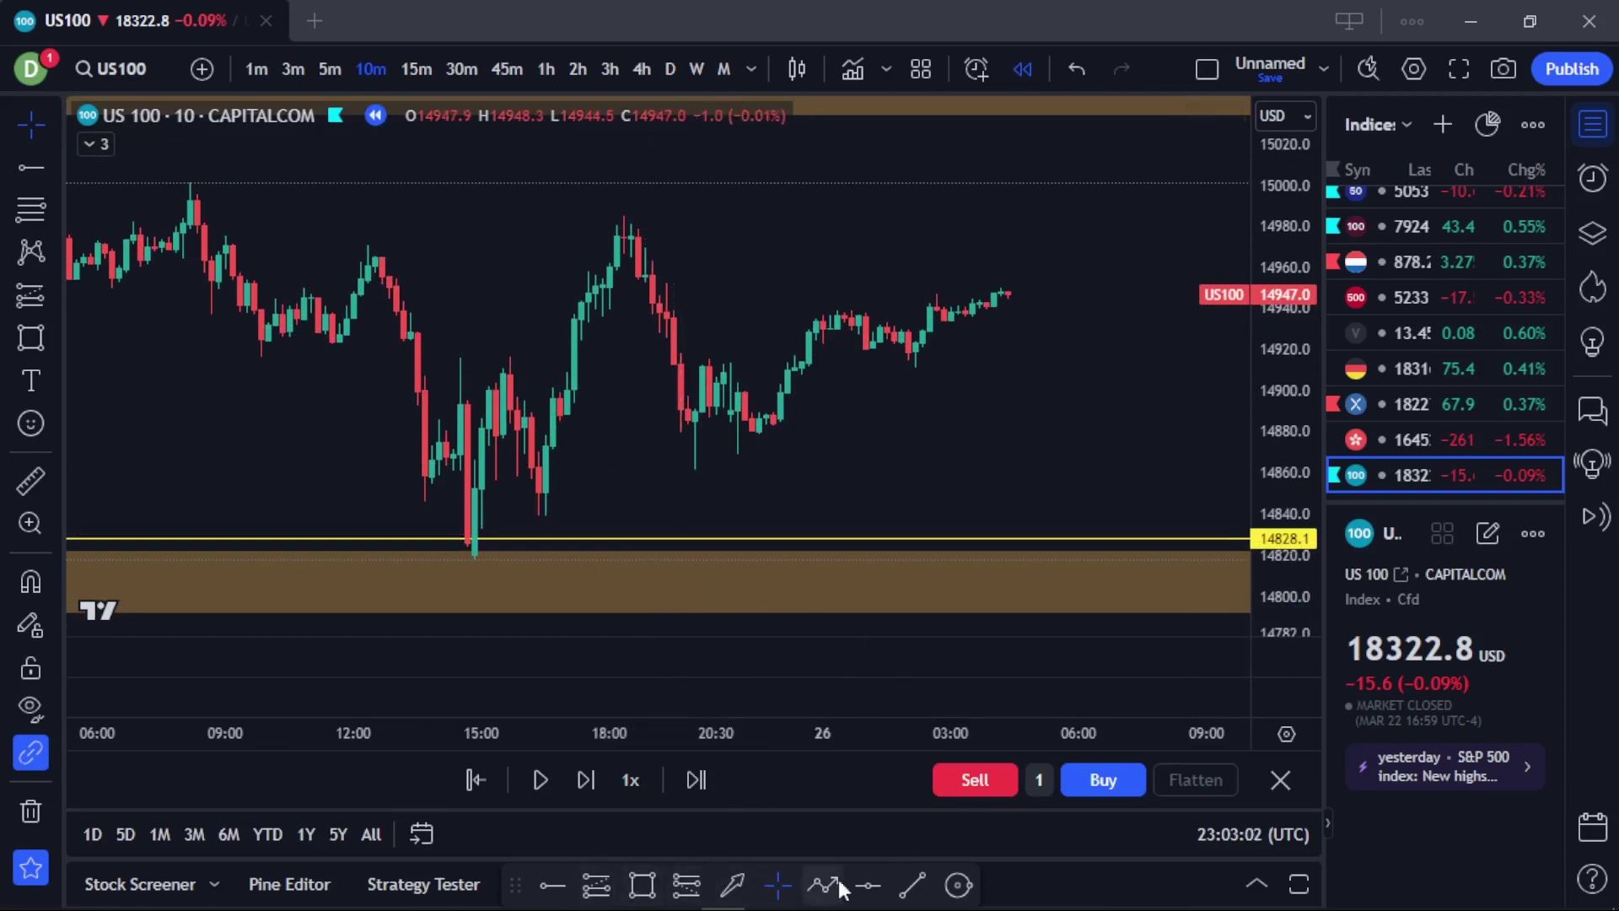
# Draw a descending trend line from the 23 June swing high at about 14981 to about 14834 and delete it.
pyautogui.click(904, 885)
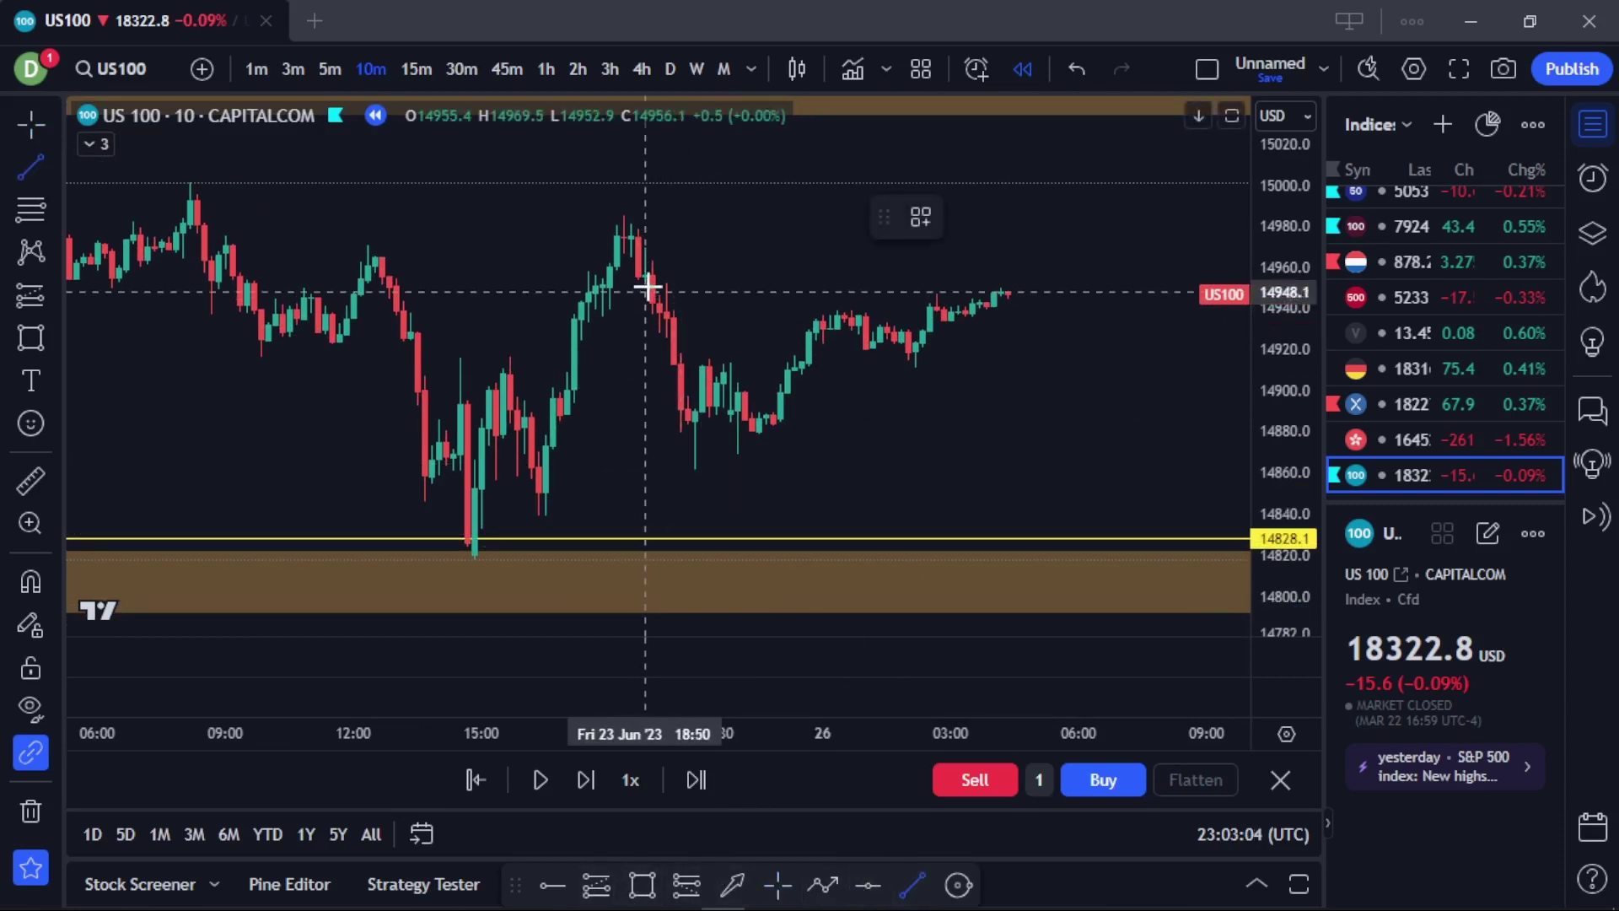
pyautogui.click(631, 223)
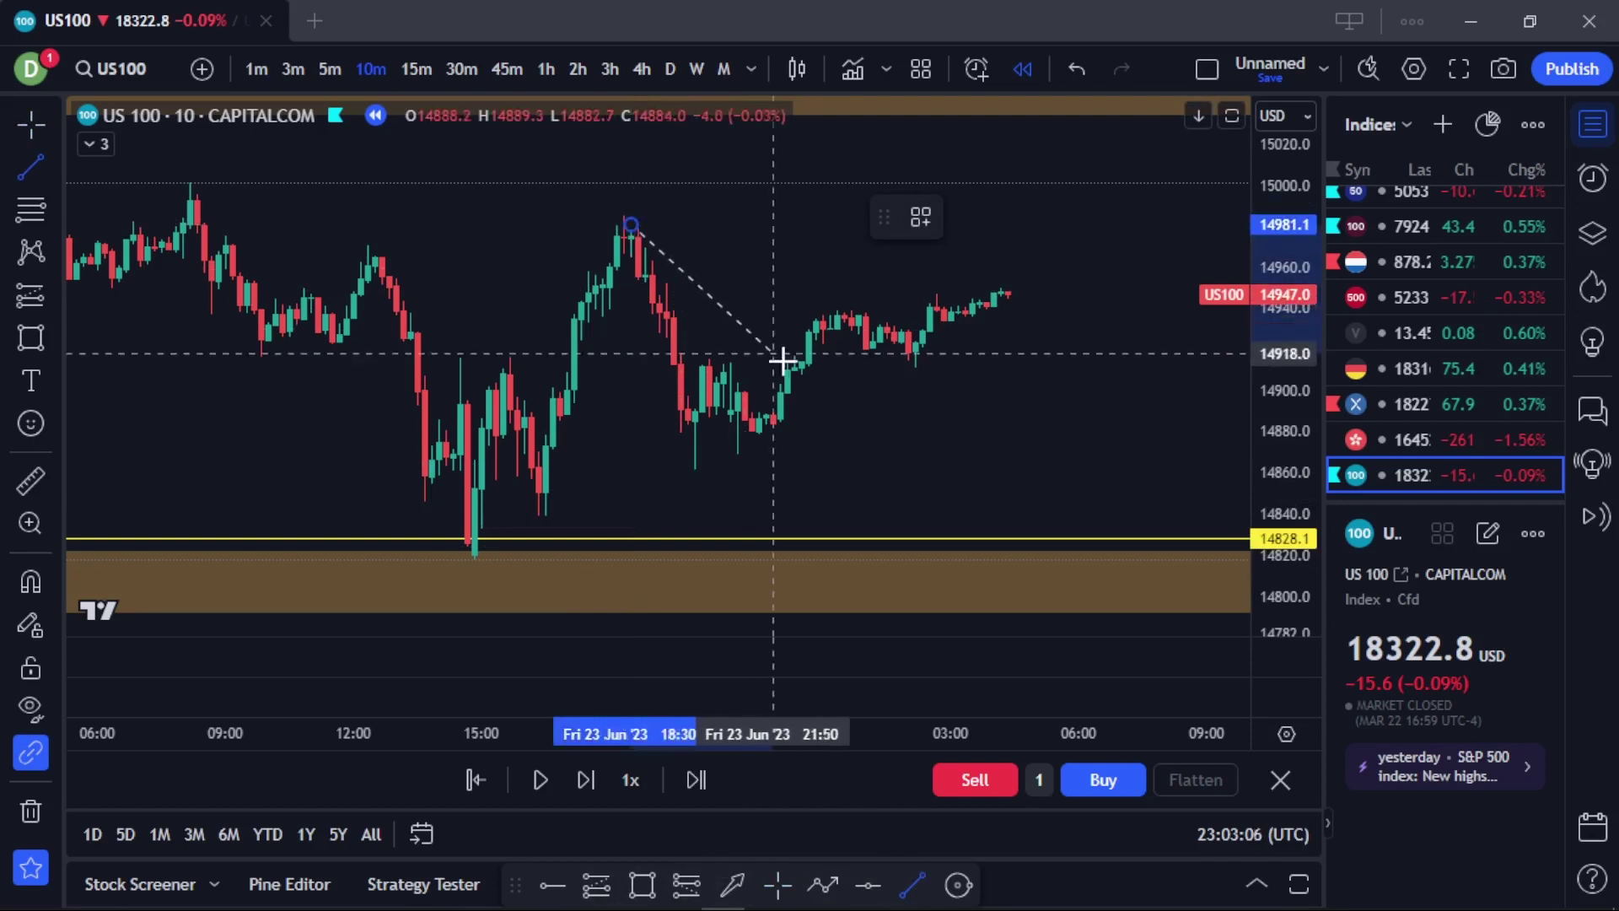
pyautogui.click(843, 527)
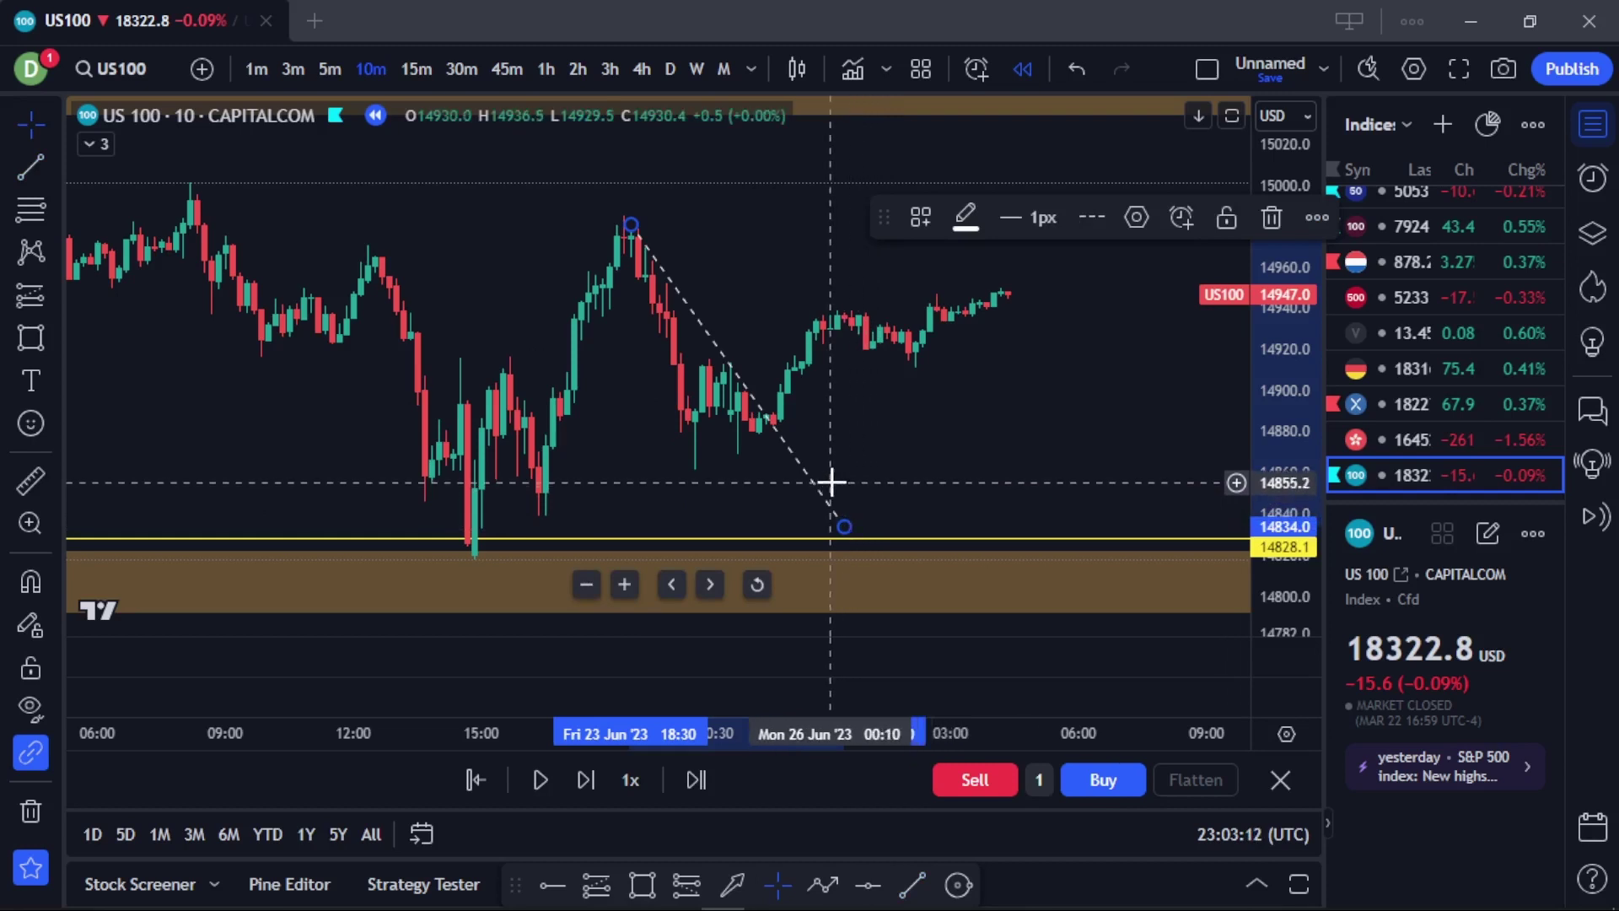
pyautogui.press('Delete')
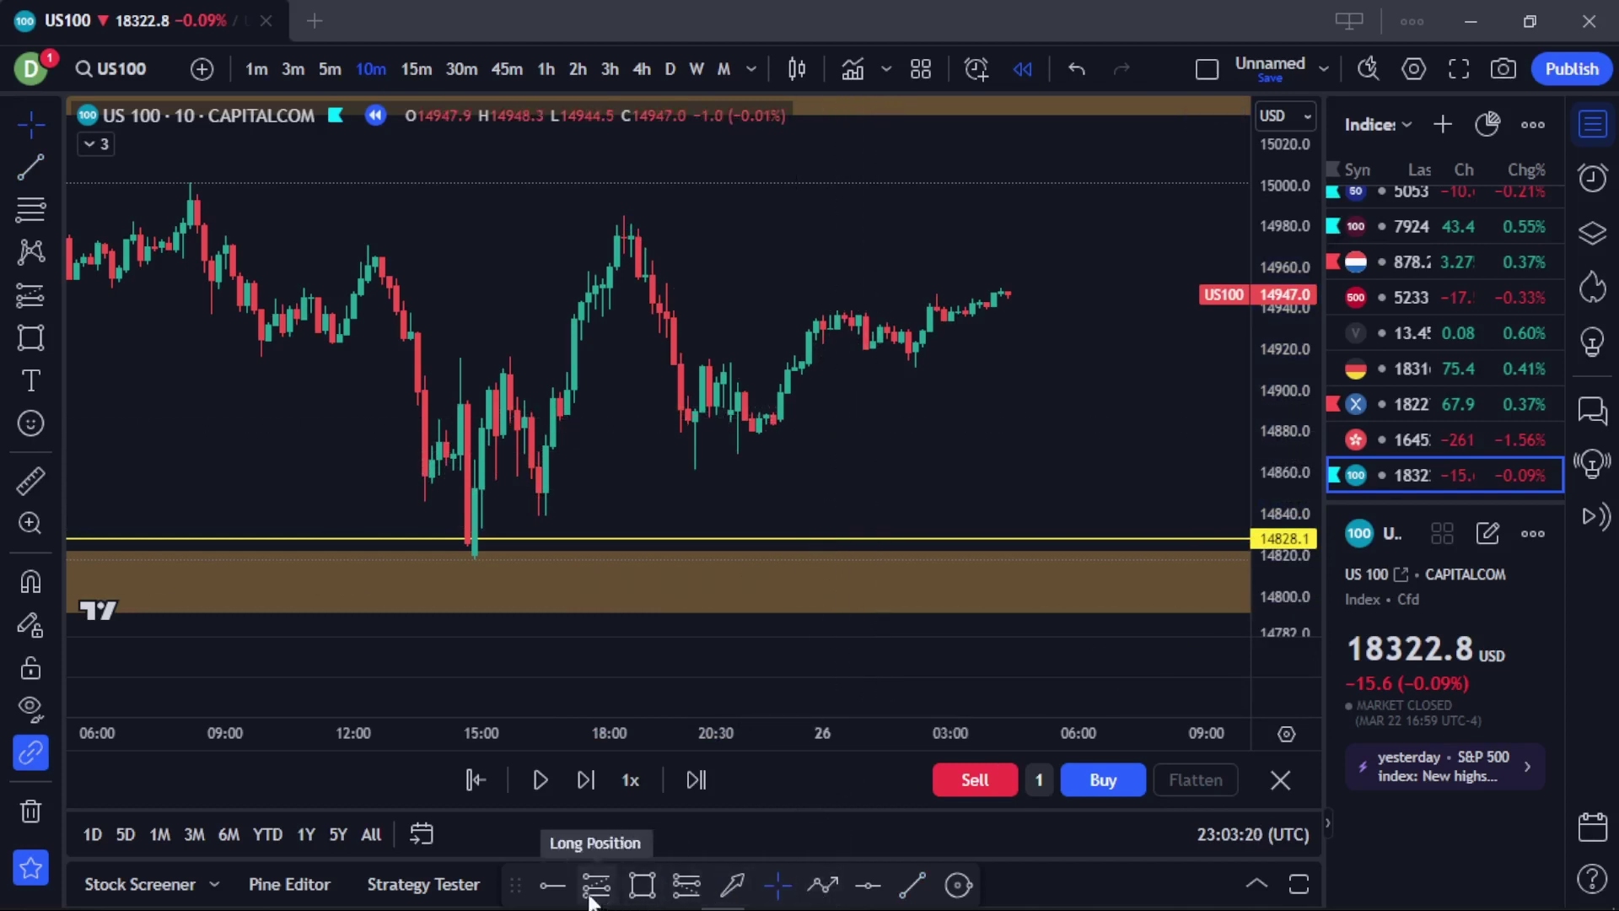
# Draw an ascending trend line beneath the rising lows, from the 23 June low at about 14822 to about 14967 on 26 June.
pyautogui.click(912, 884)
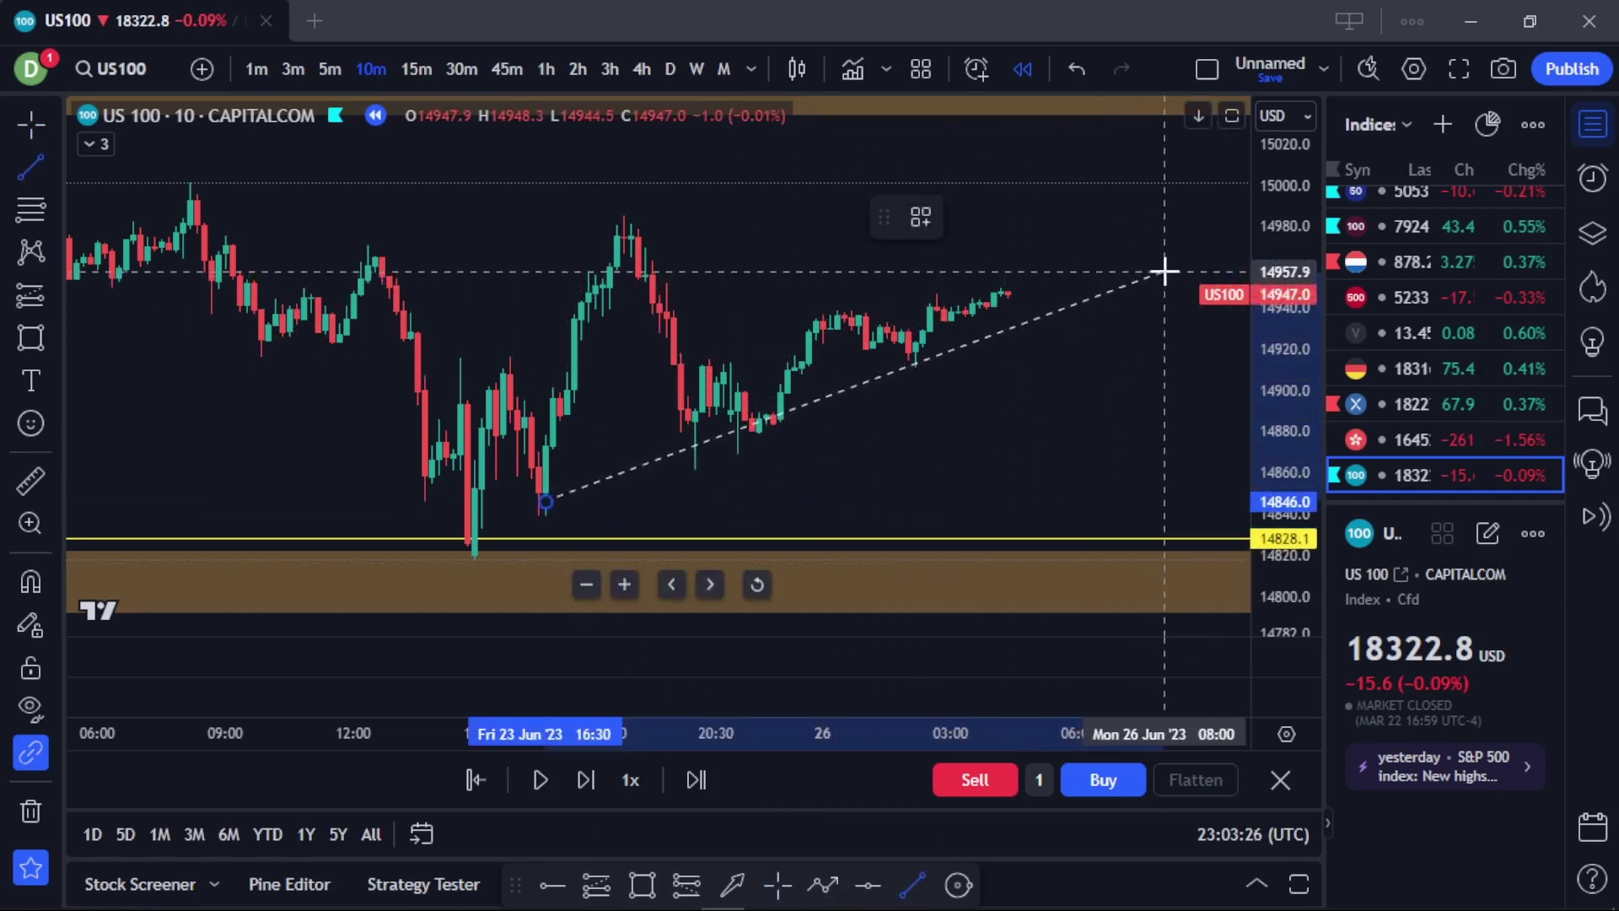
pyautogui.click(1211, 272)
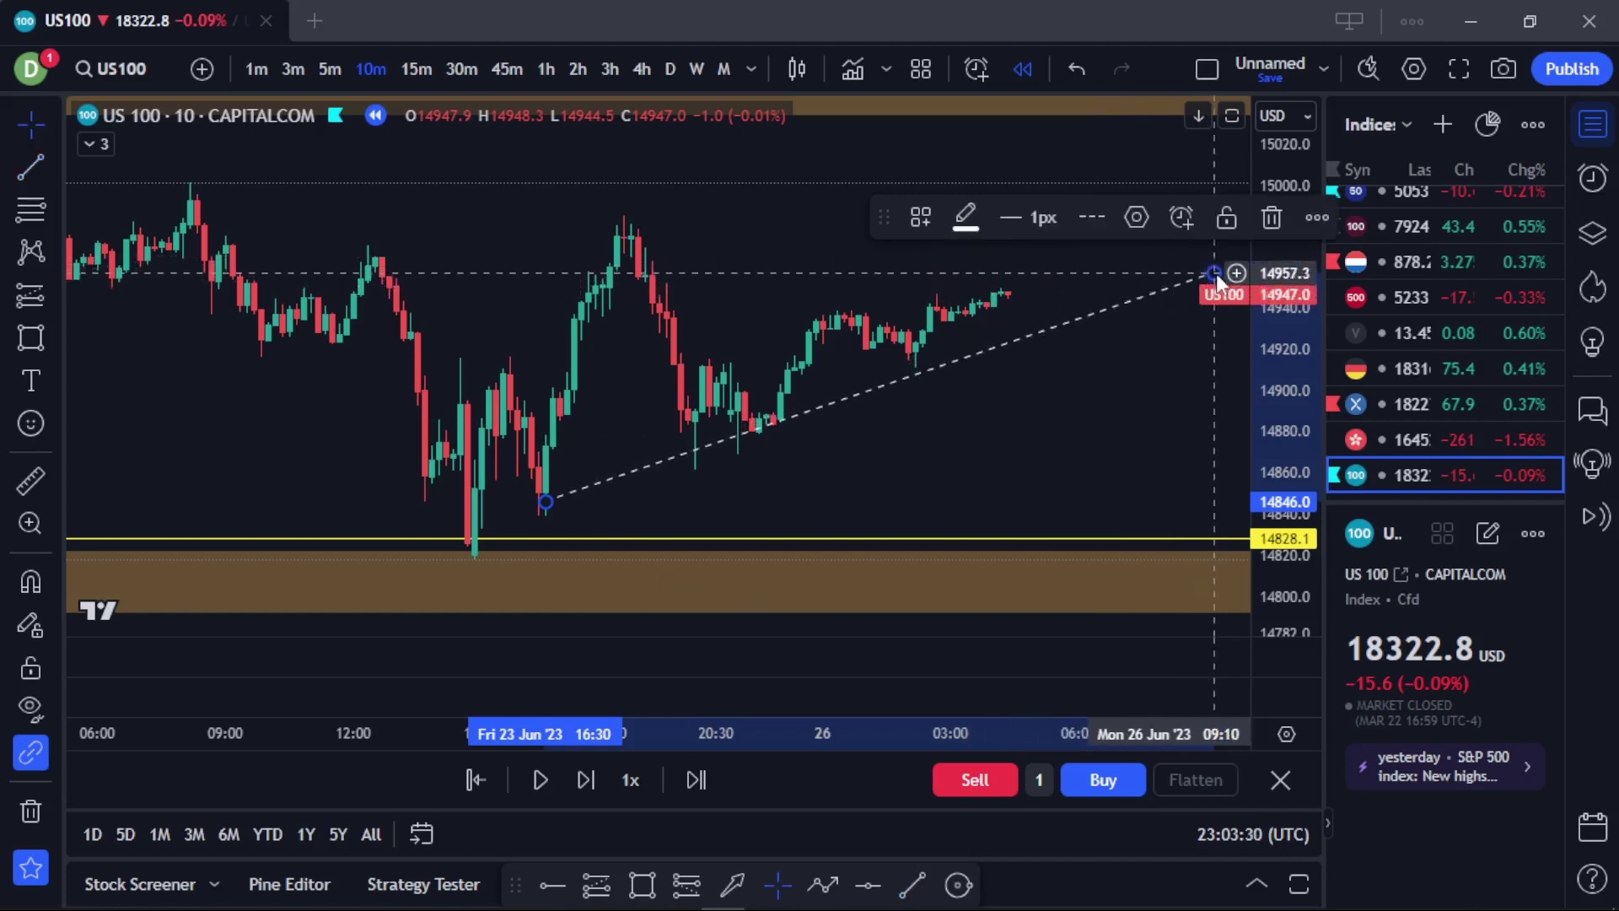
pyautogui.moveTo(1214, 274); pyautogui.dragTo(1203, 251)
pyautogui.click(1096, 387)
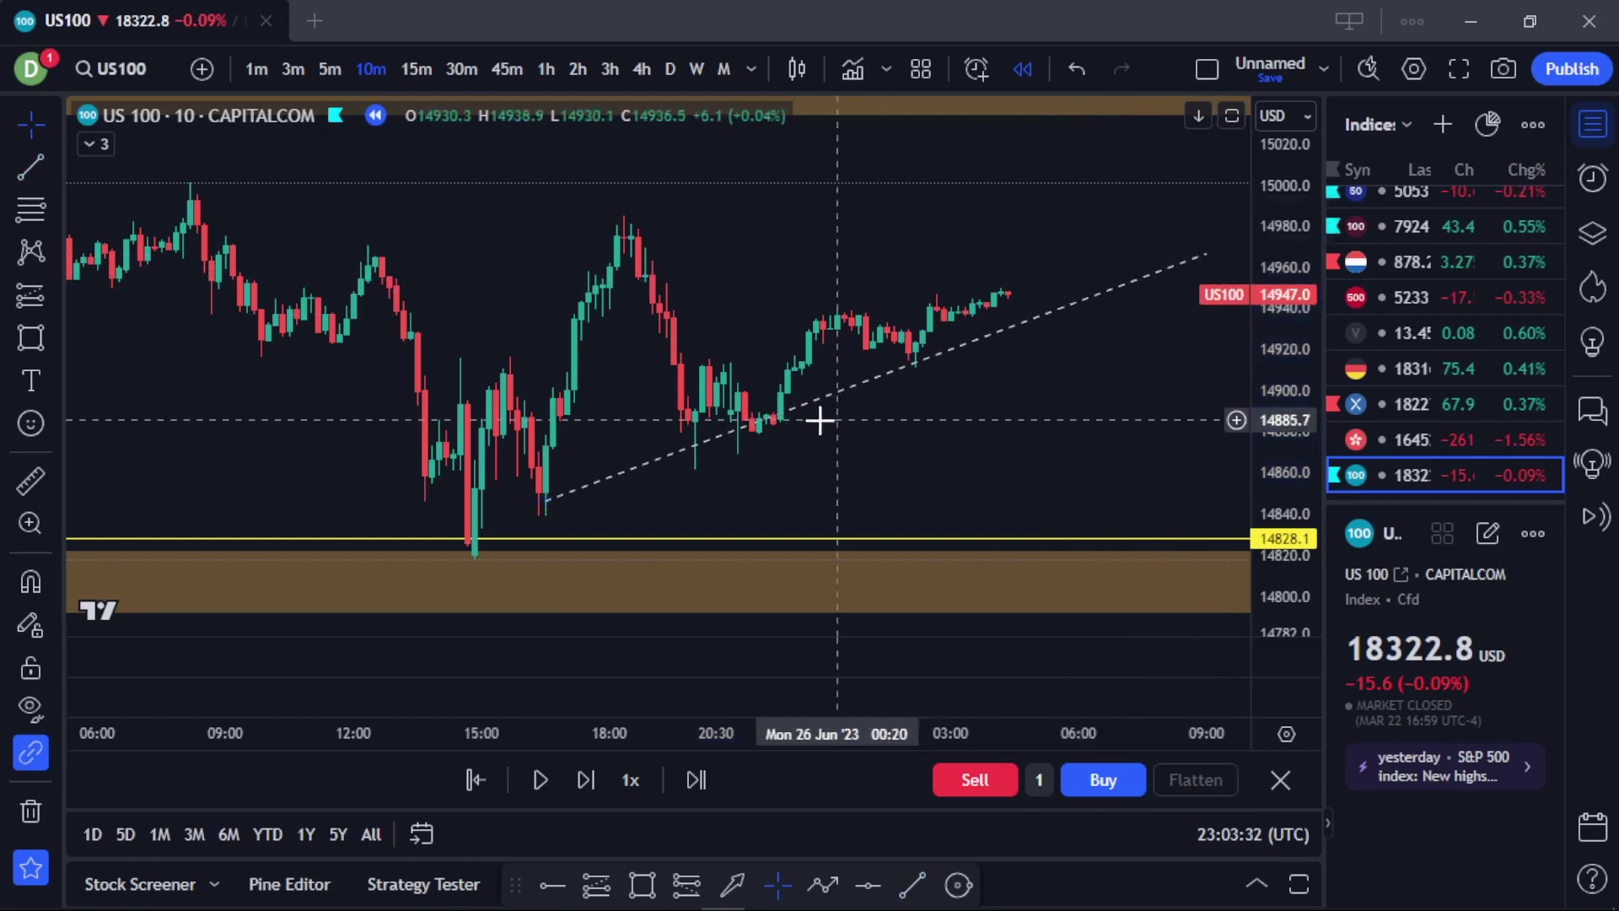
pyautogui.moveTo(543, 503); pyautogui.dragTo(460, 549)
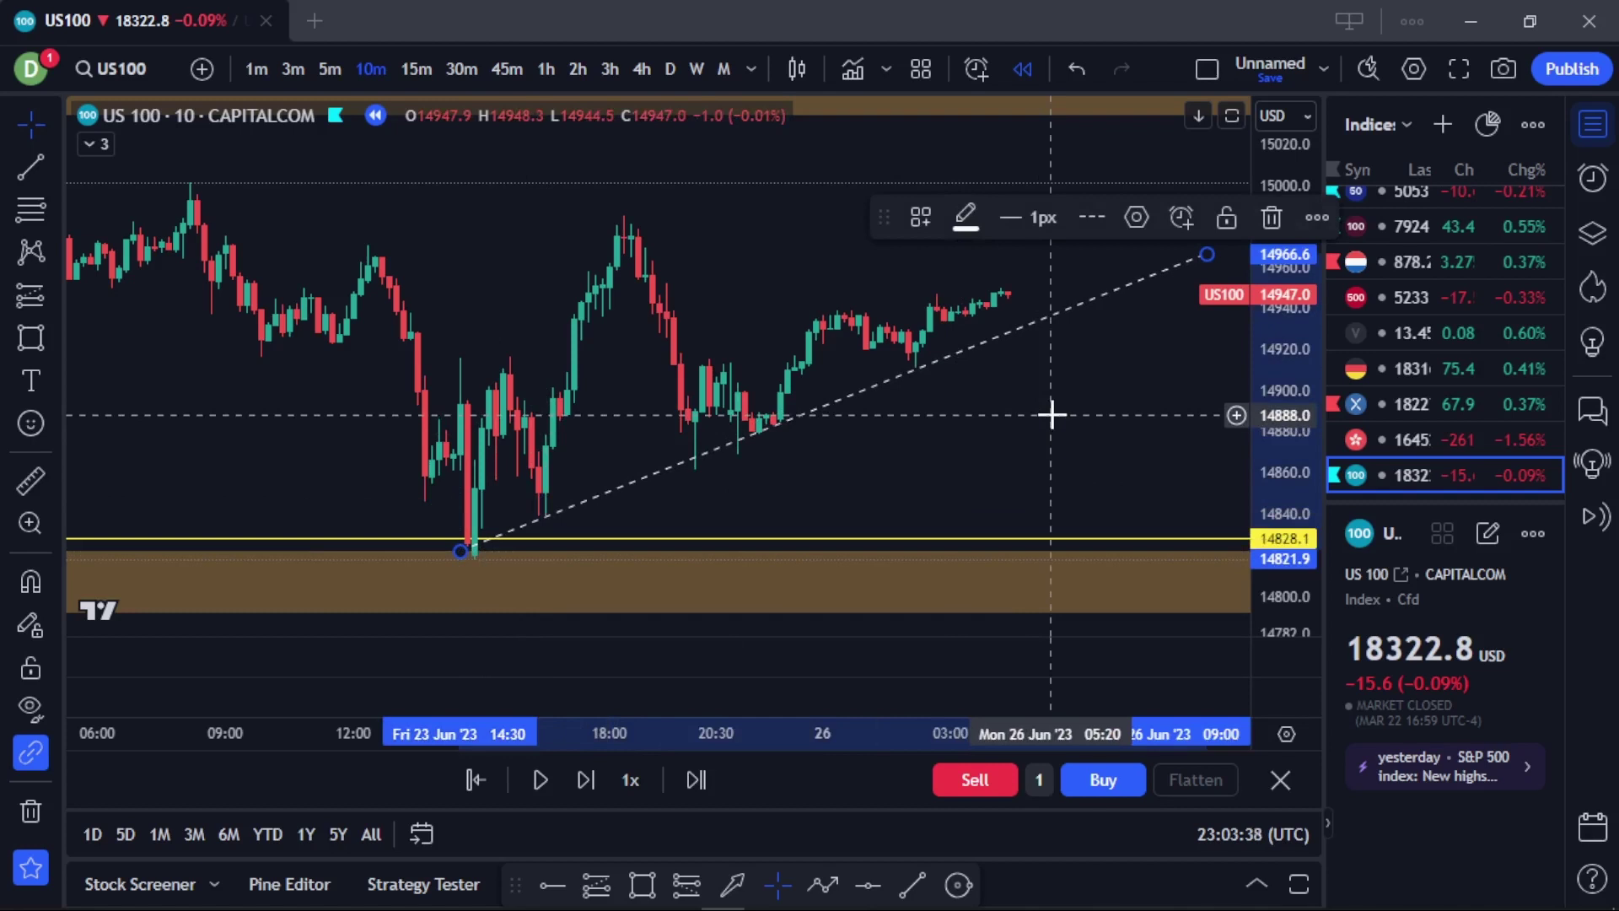
# Draw a small circle around the 23 June low at about 14826, where the ascending trend line starts.
pyautogui.click(958, 885)
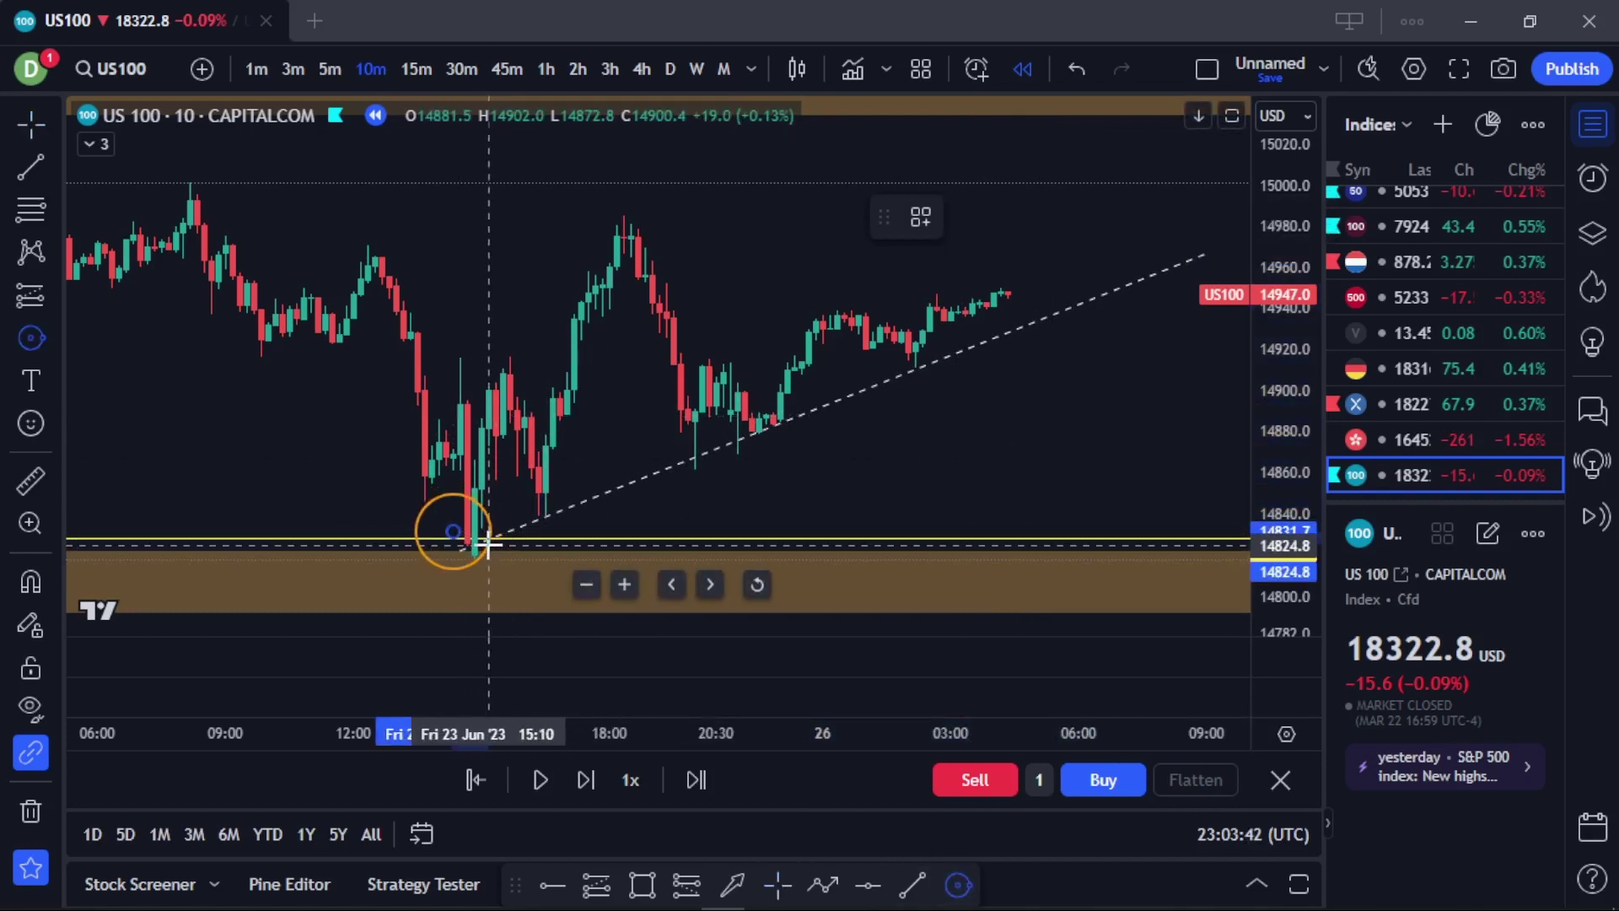
pyautogui.click(464, 533)
pyautogui.moveTo(471, 530); pyautogui.dragTo(473, 541)
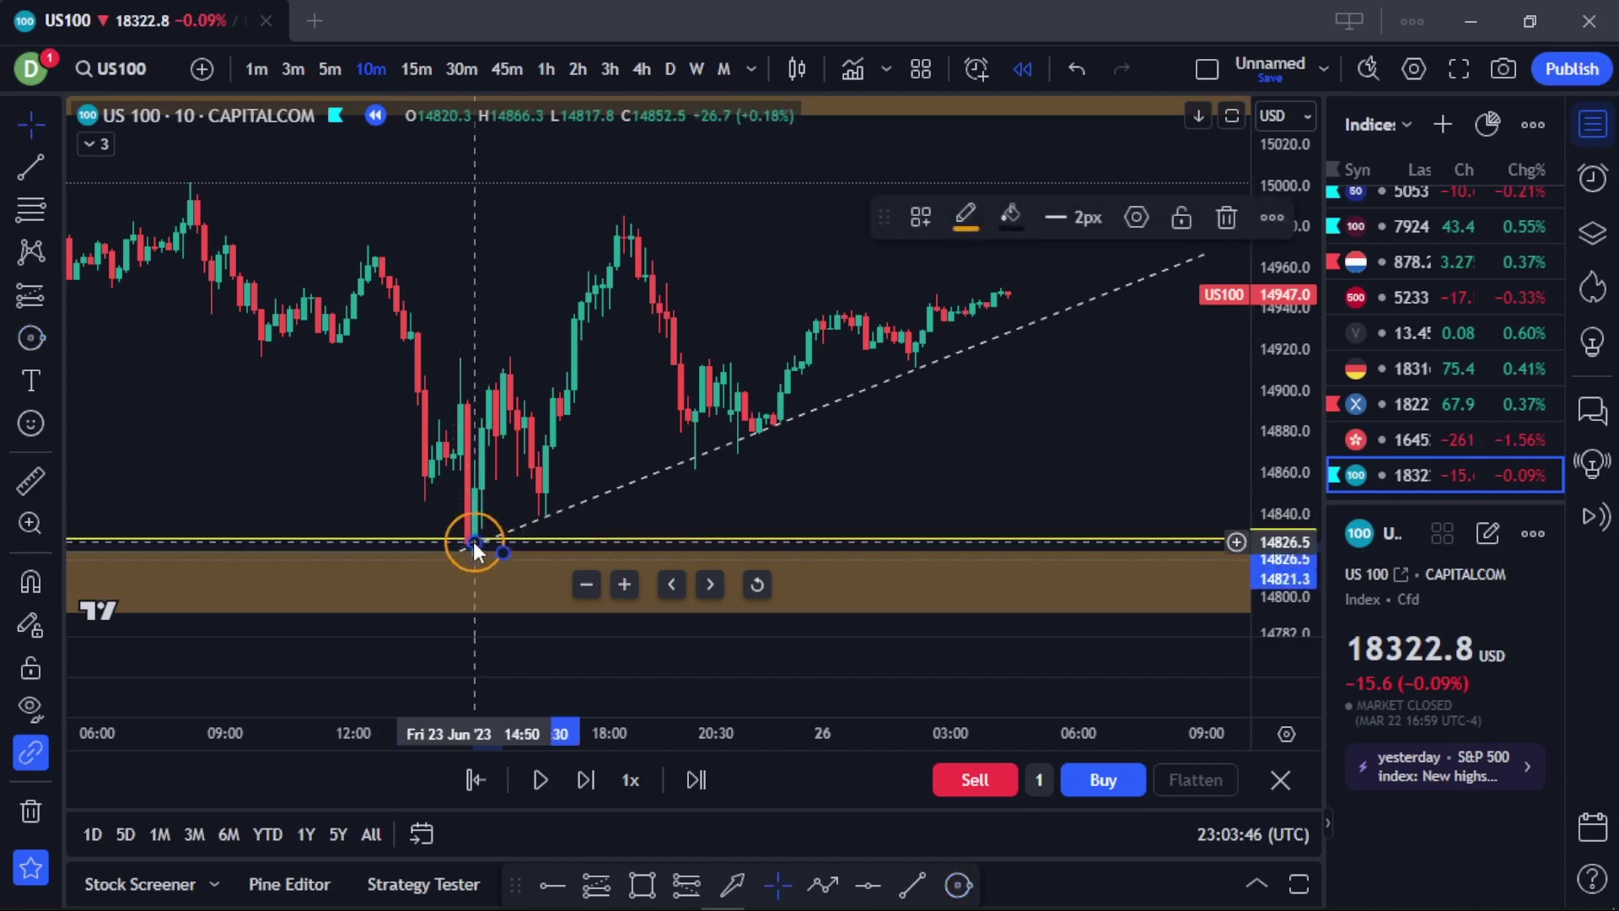
# Clone the circle three times to mark the other three swing lows that touch the ascending trend line.
pyautogui.click(1271, 217)
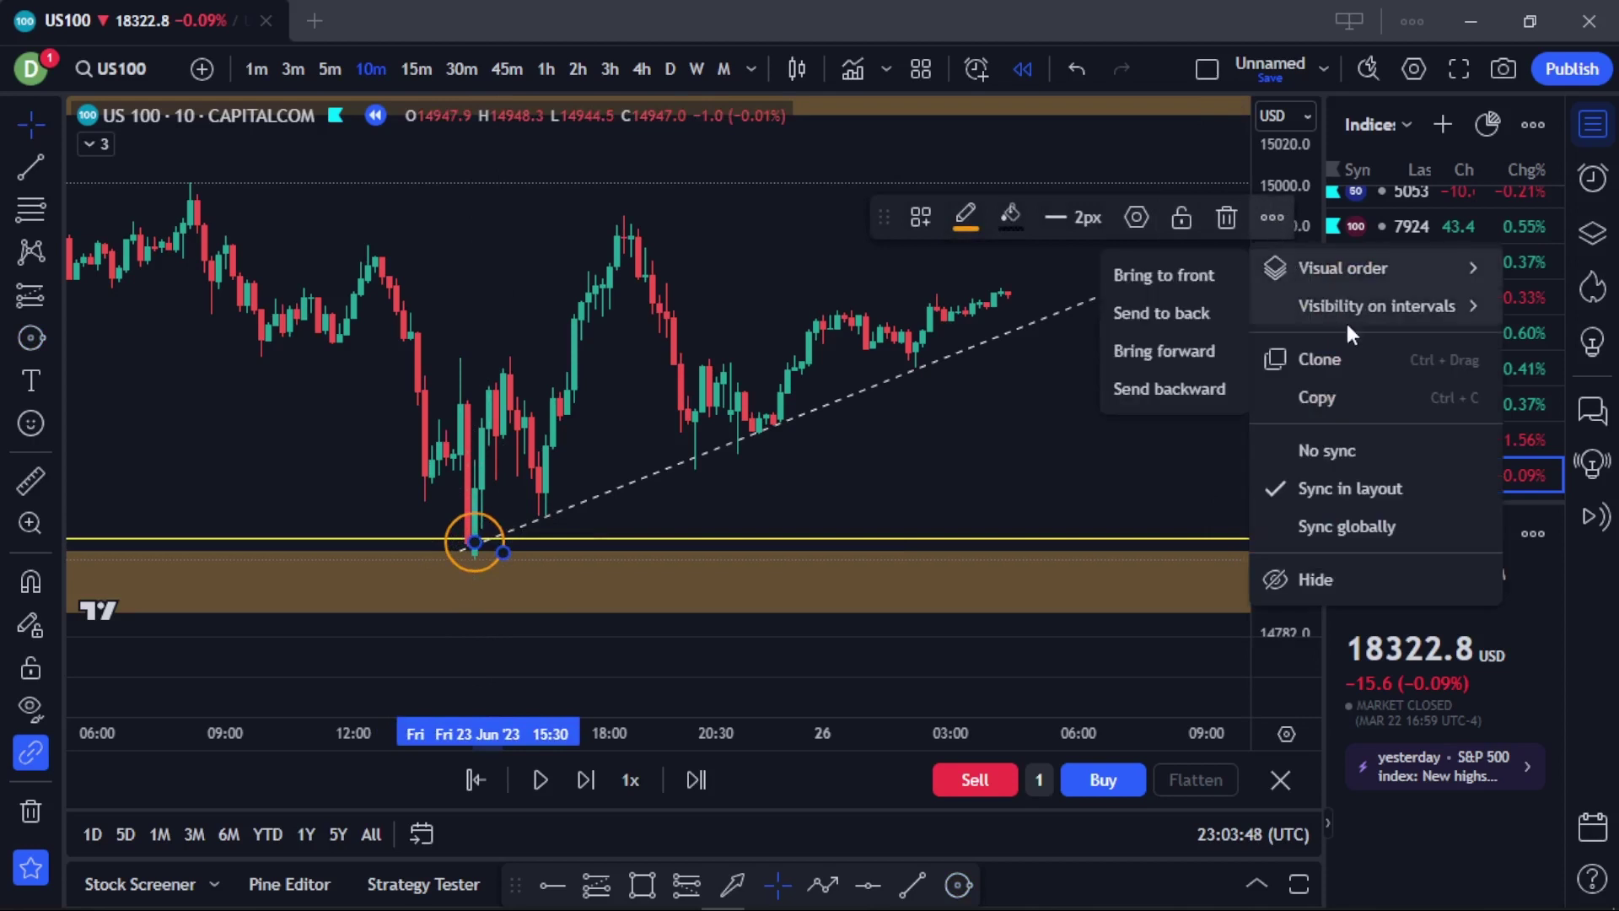
pyautogui.click(1273, 360)
pyautogui.moveTo(475, 493); pyautogui.dragTo(544, 497)
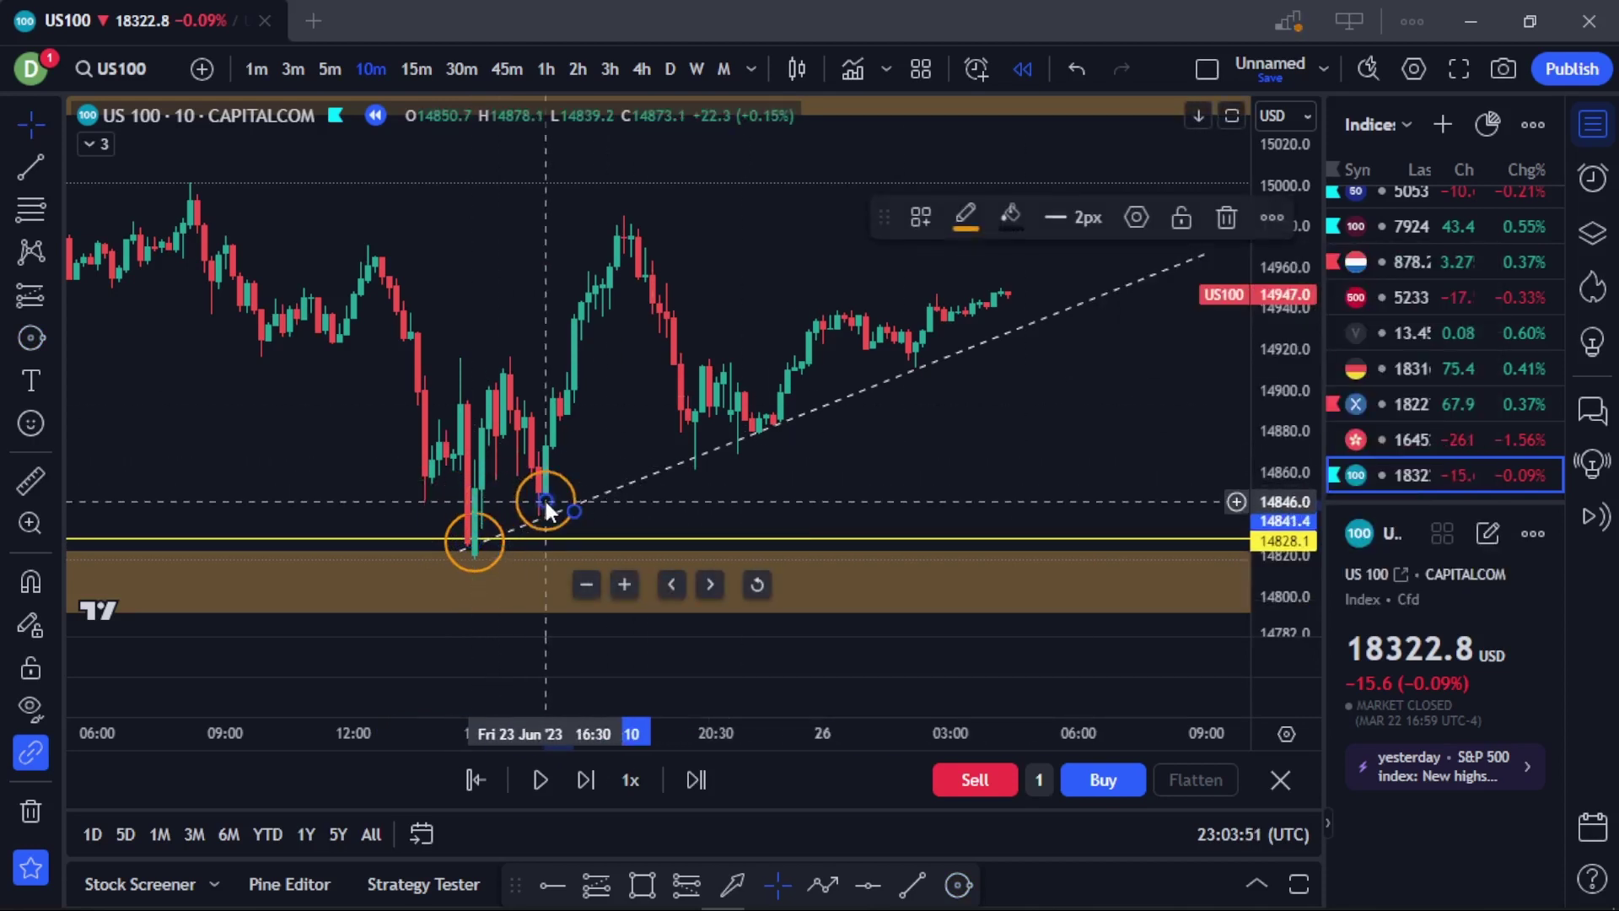
pyautogui.click(1273, 217)
pyautogui.click(1318, 362)
pyautogui.moveTo(543, 448); pyautogui.dragTo(766, 423)
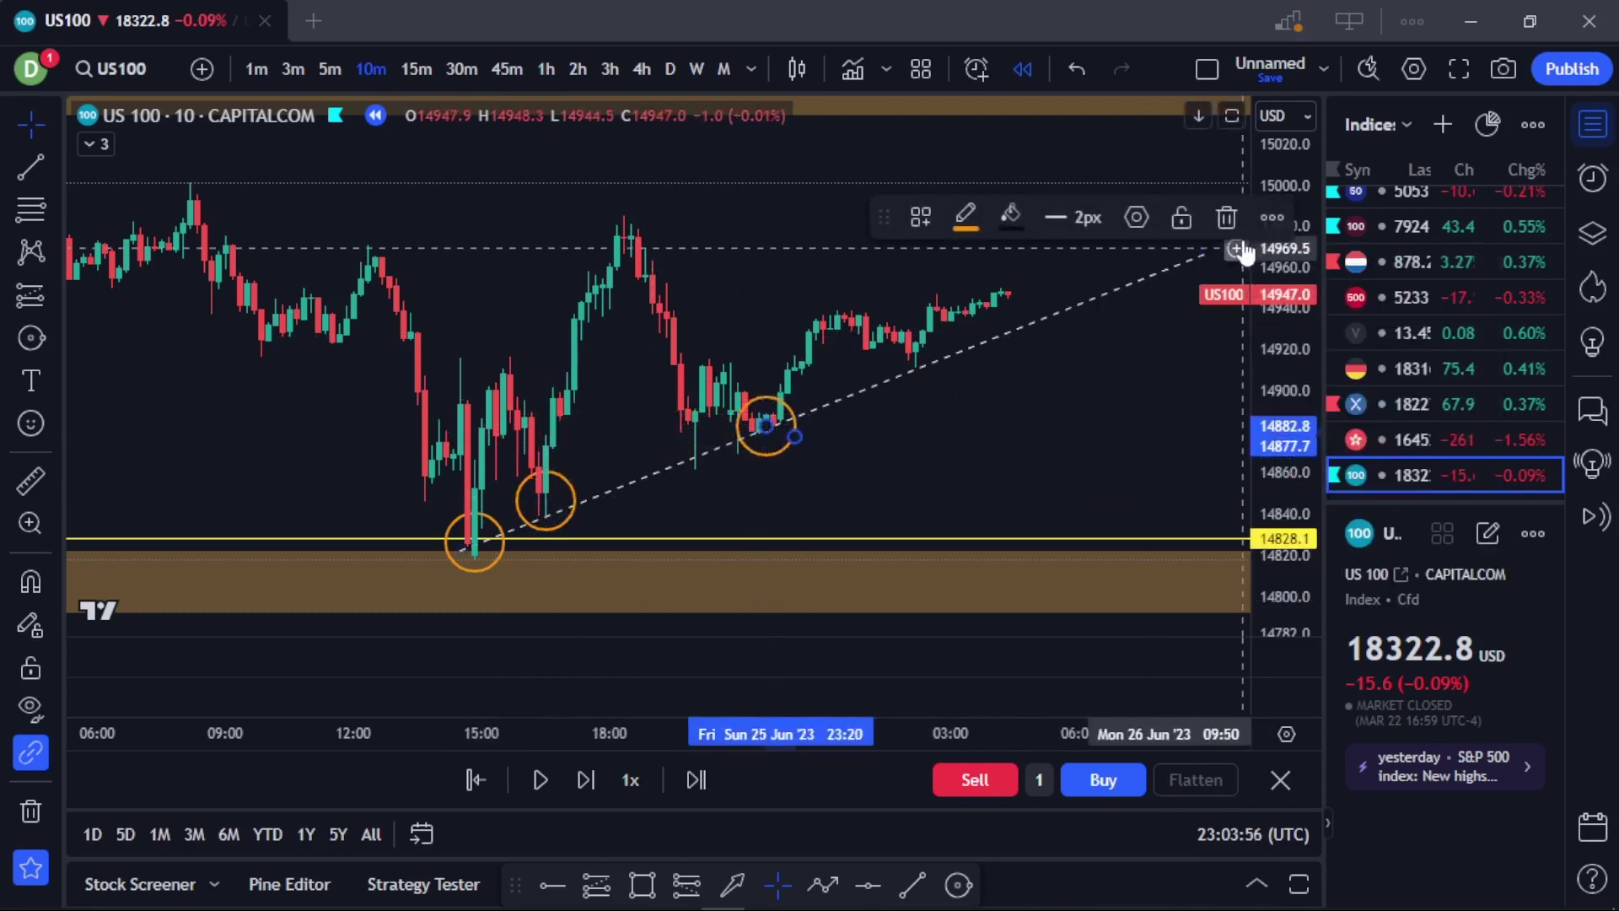
pyautogui.click(1273, 217)
pyautogui.moveTo(1315, 266)
pyautogui.click(1290, 361)
pyautogui.moveTo(766, 426); pyautogui.dragTo(771, 390)
pyautogui.moveTo(938, 376); pyautogui.dragTo(912, 358)
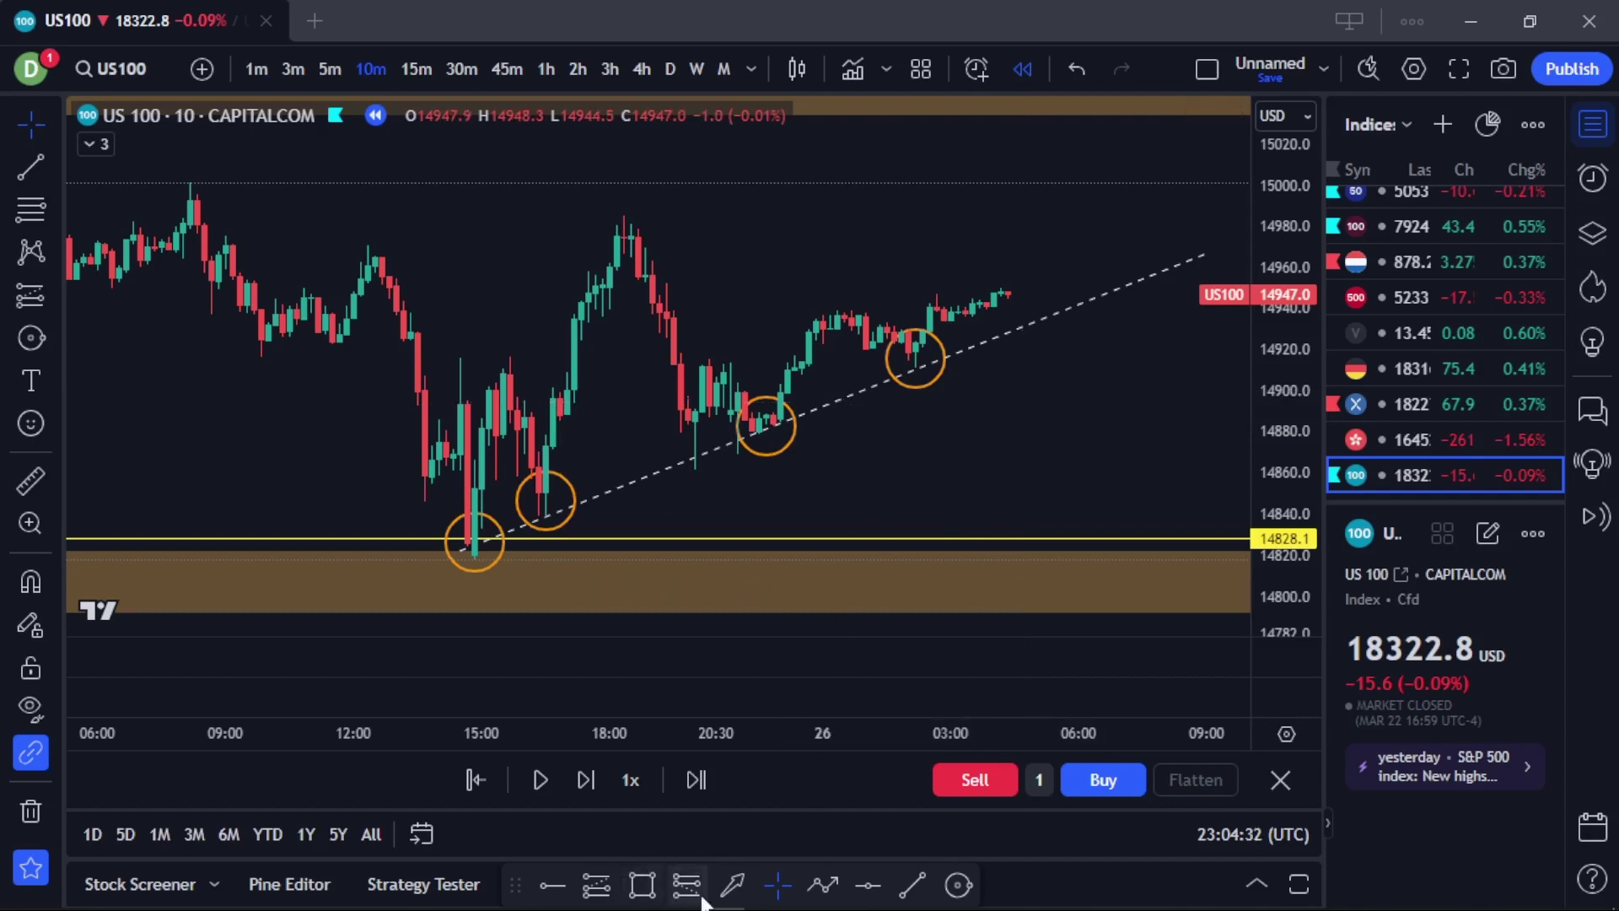
# Draw an upper trend line over the highs, from about 14916 on 23 June 14:30 to about 14960 on 26 June 07:40.
pyautogui.click(911, 884)
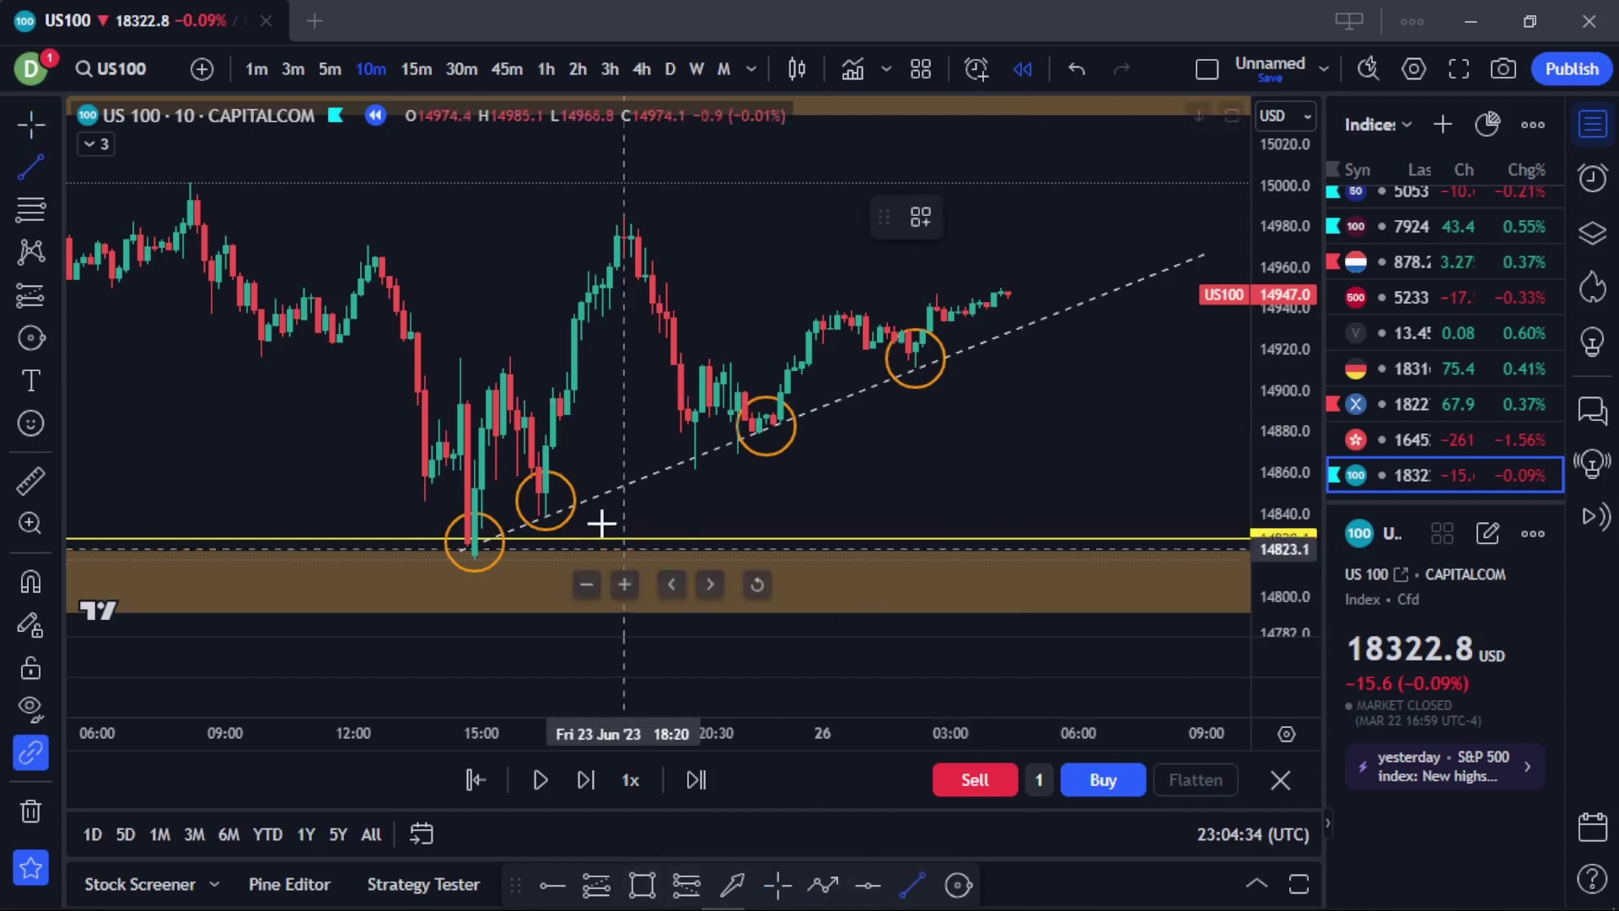
pyautogui.click(461, 358)
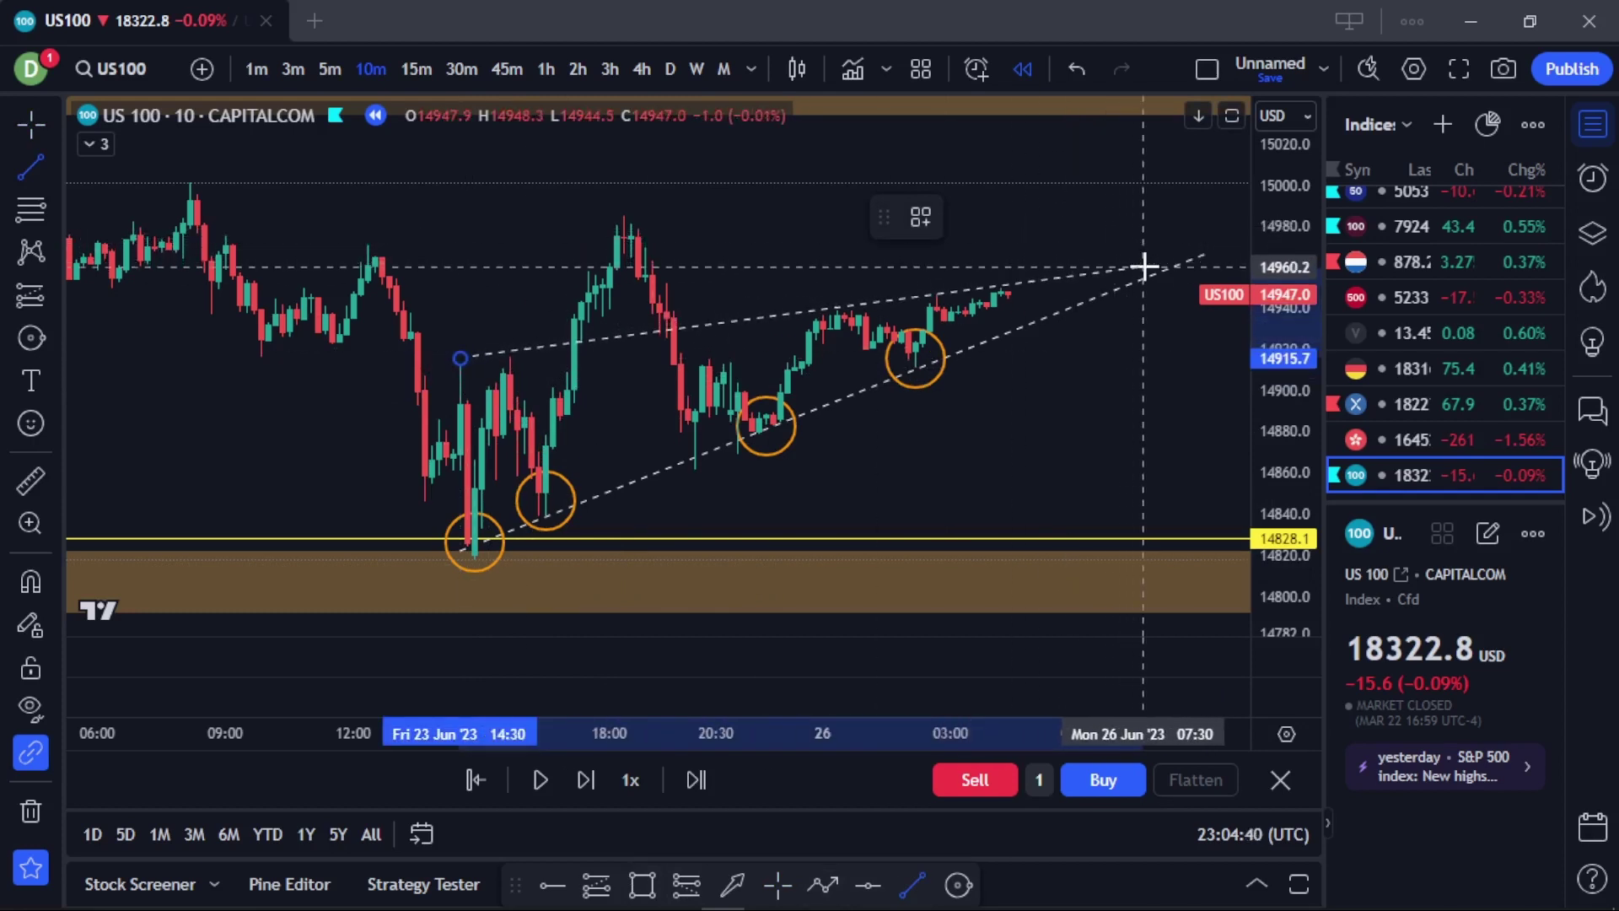
pyautogui.click(1145, 267)
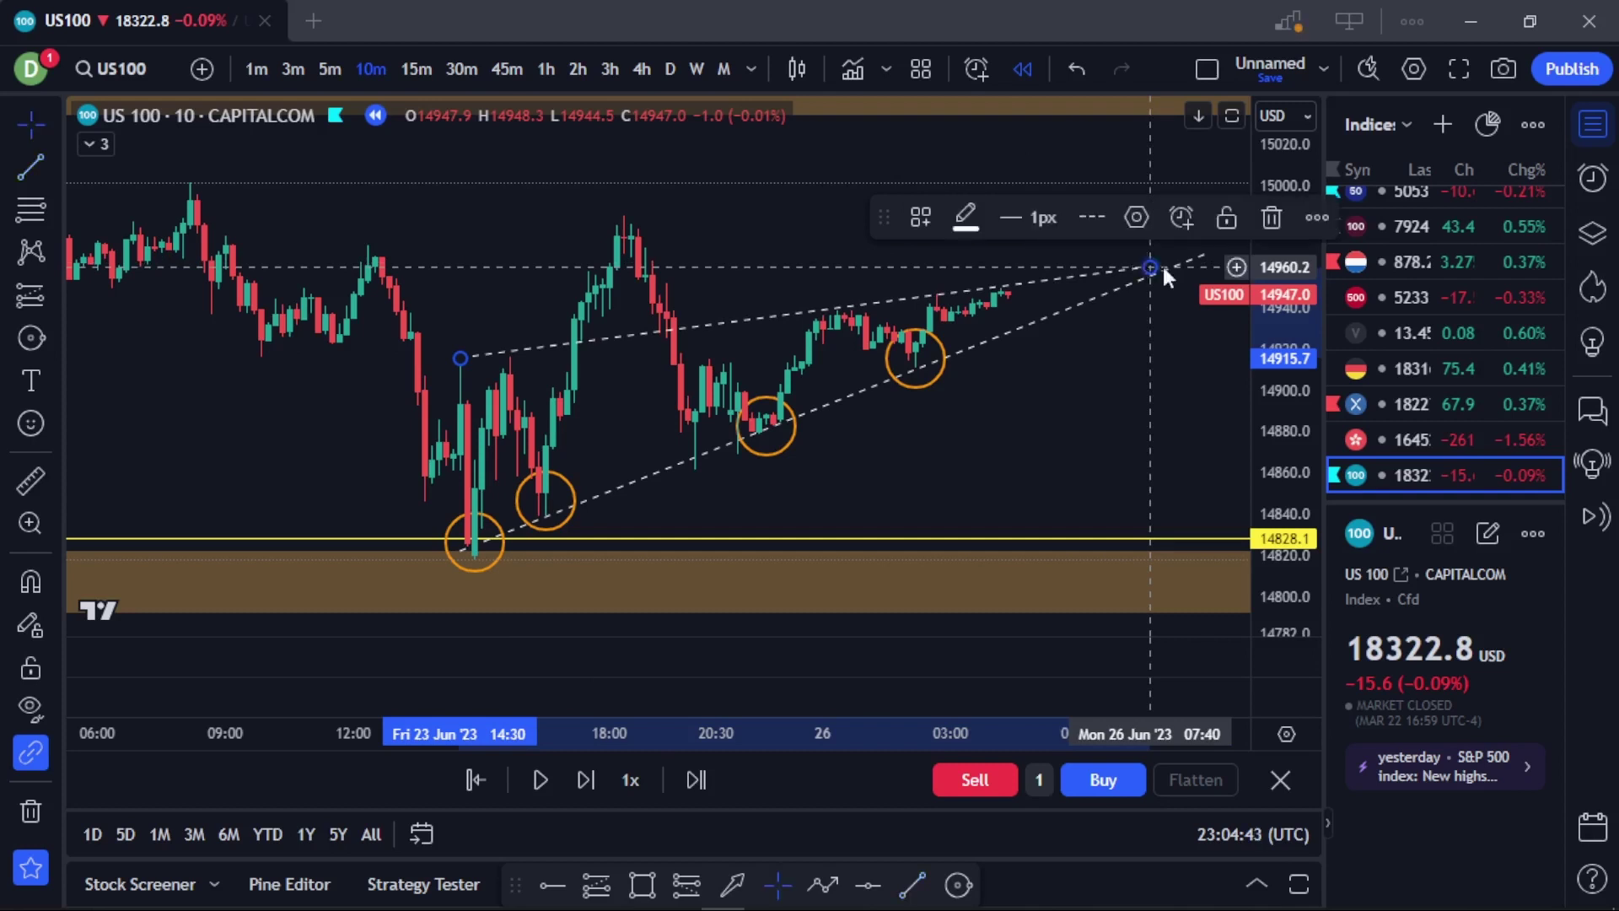
pyautogui.click(1155, 334)
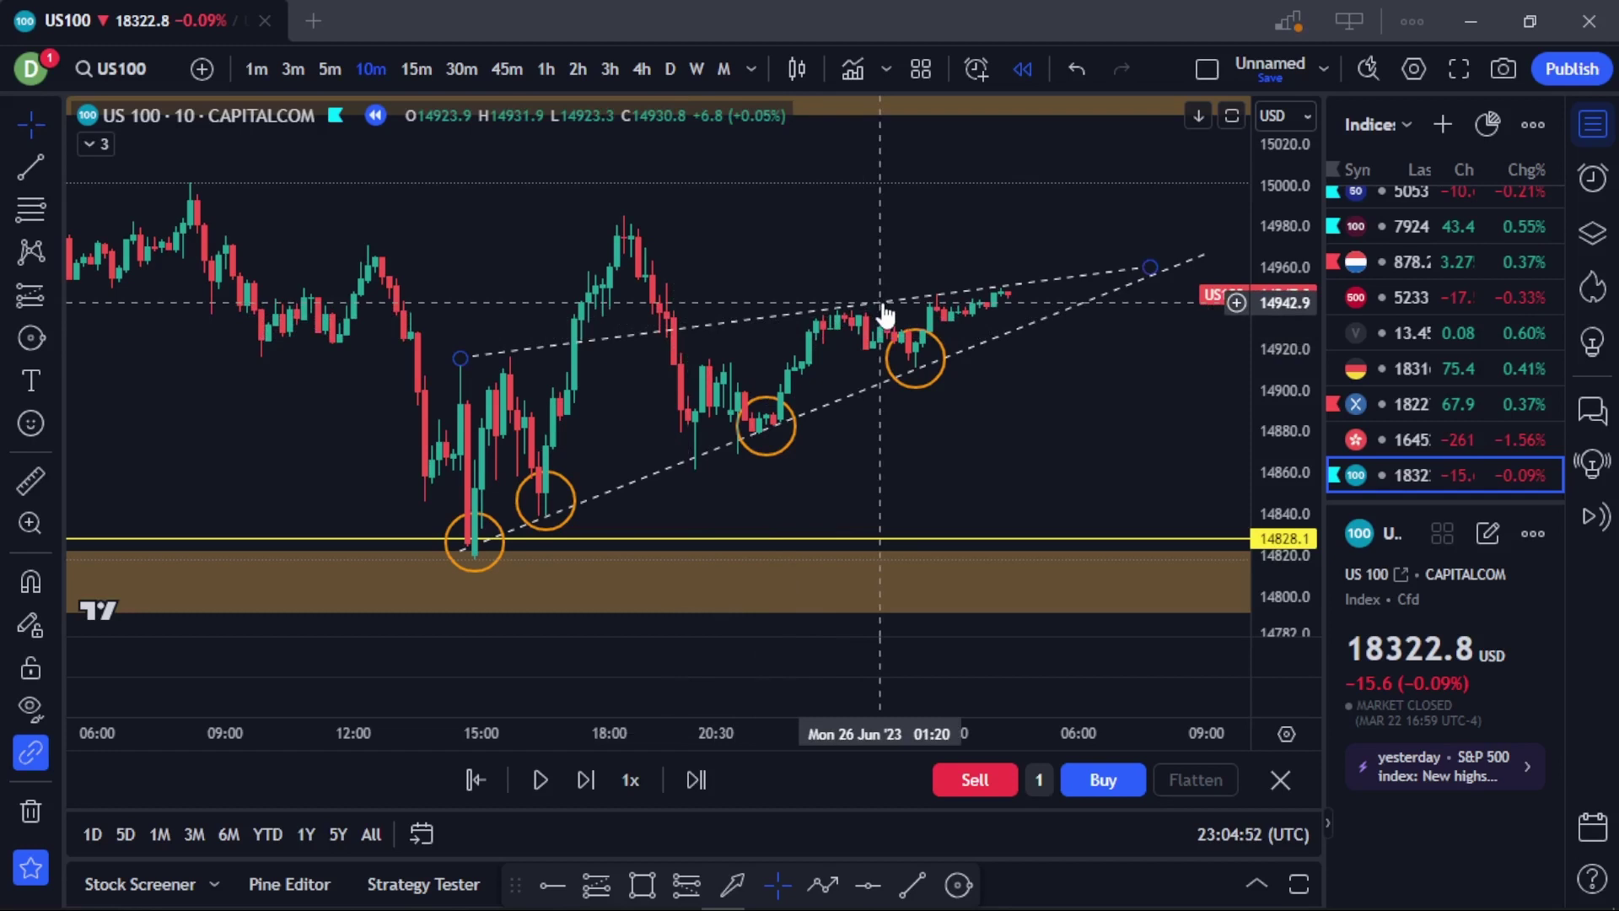
# Place a long position at 14955.0 with stop 14923.8 and target 15033.3 at the upper resistance zone, and delete it.
pyautogui.moveTo(1054, 386); pyautogui.dragTo(1020, 447)
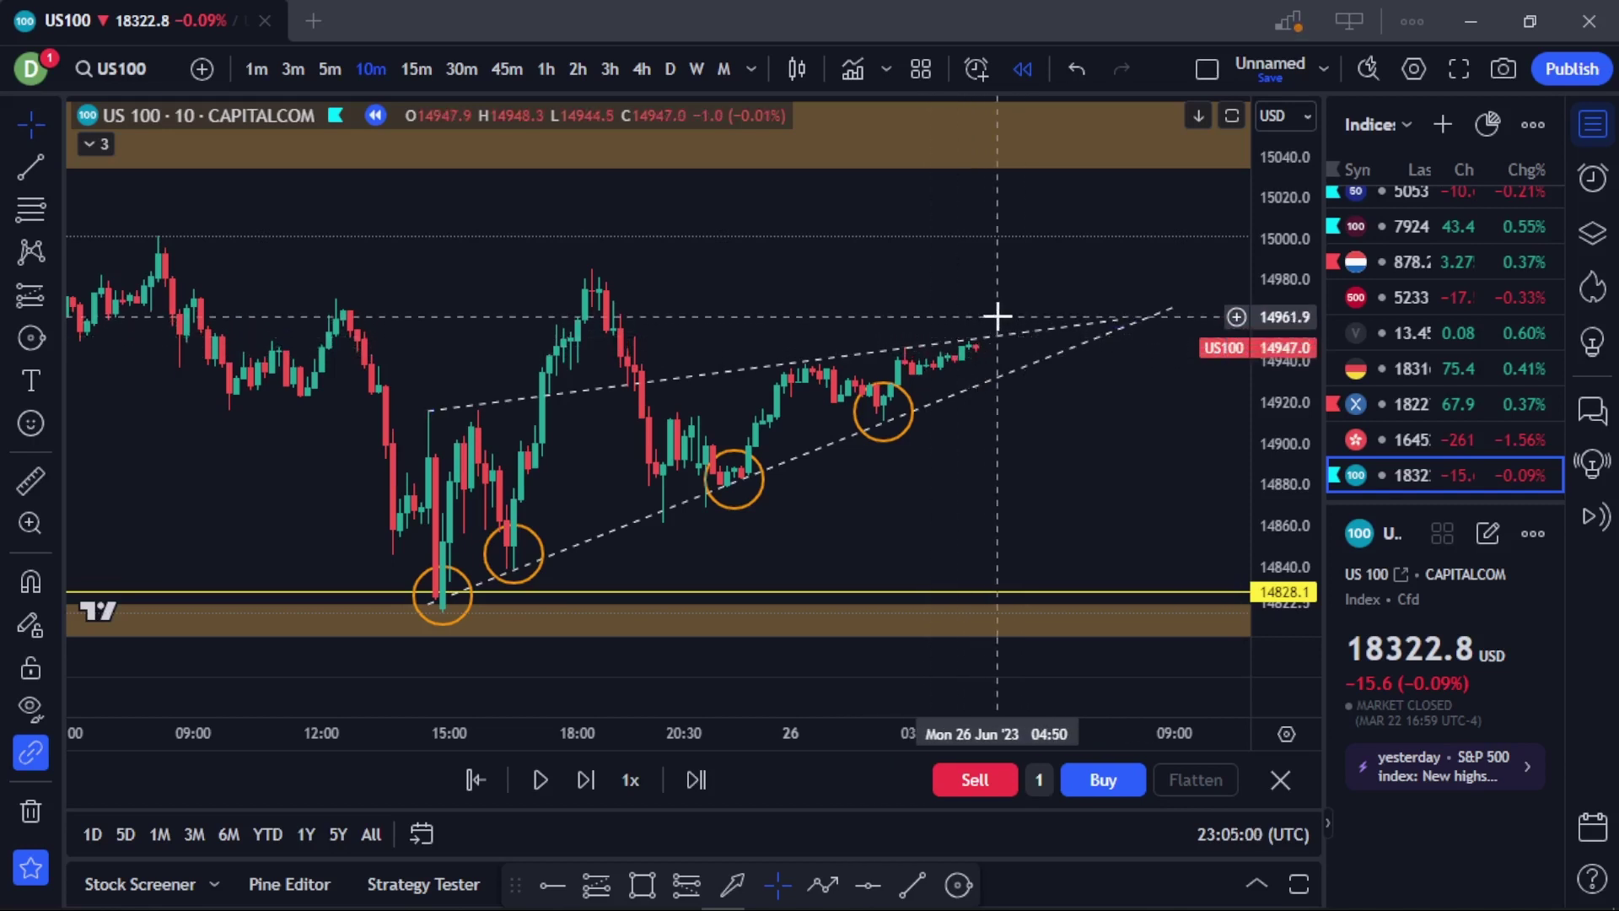
pyautogui.click(596, 884)
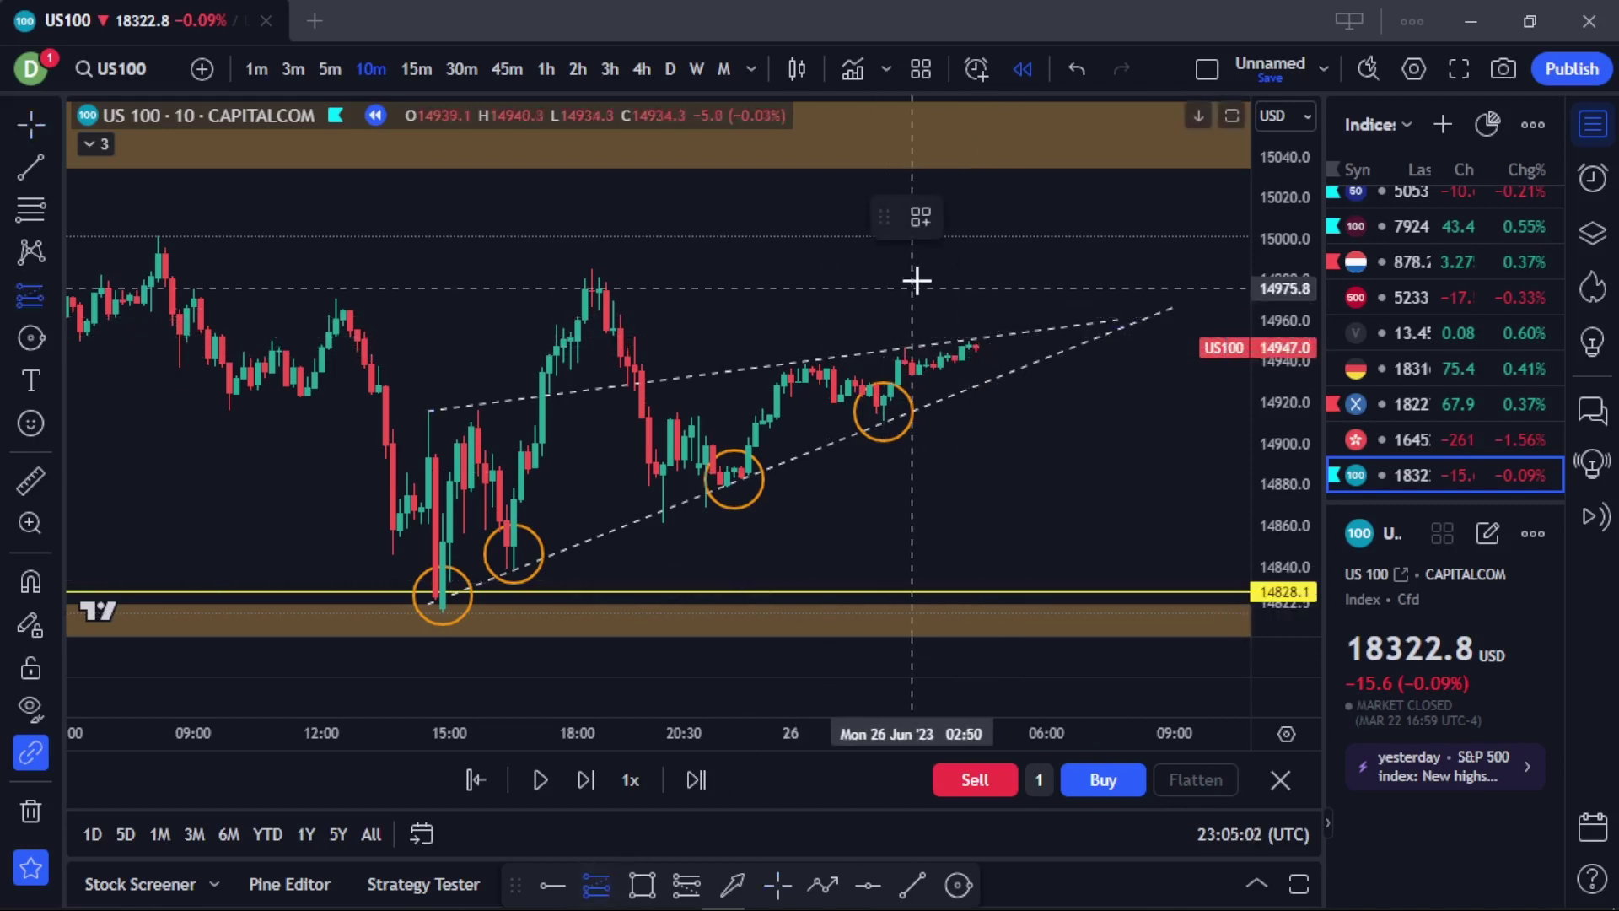
pyautogui.click(976, 330)
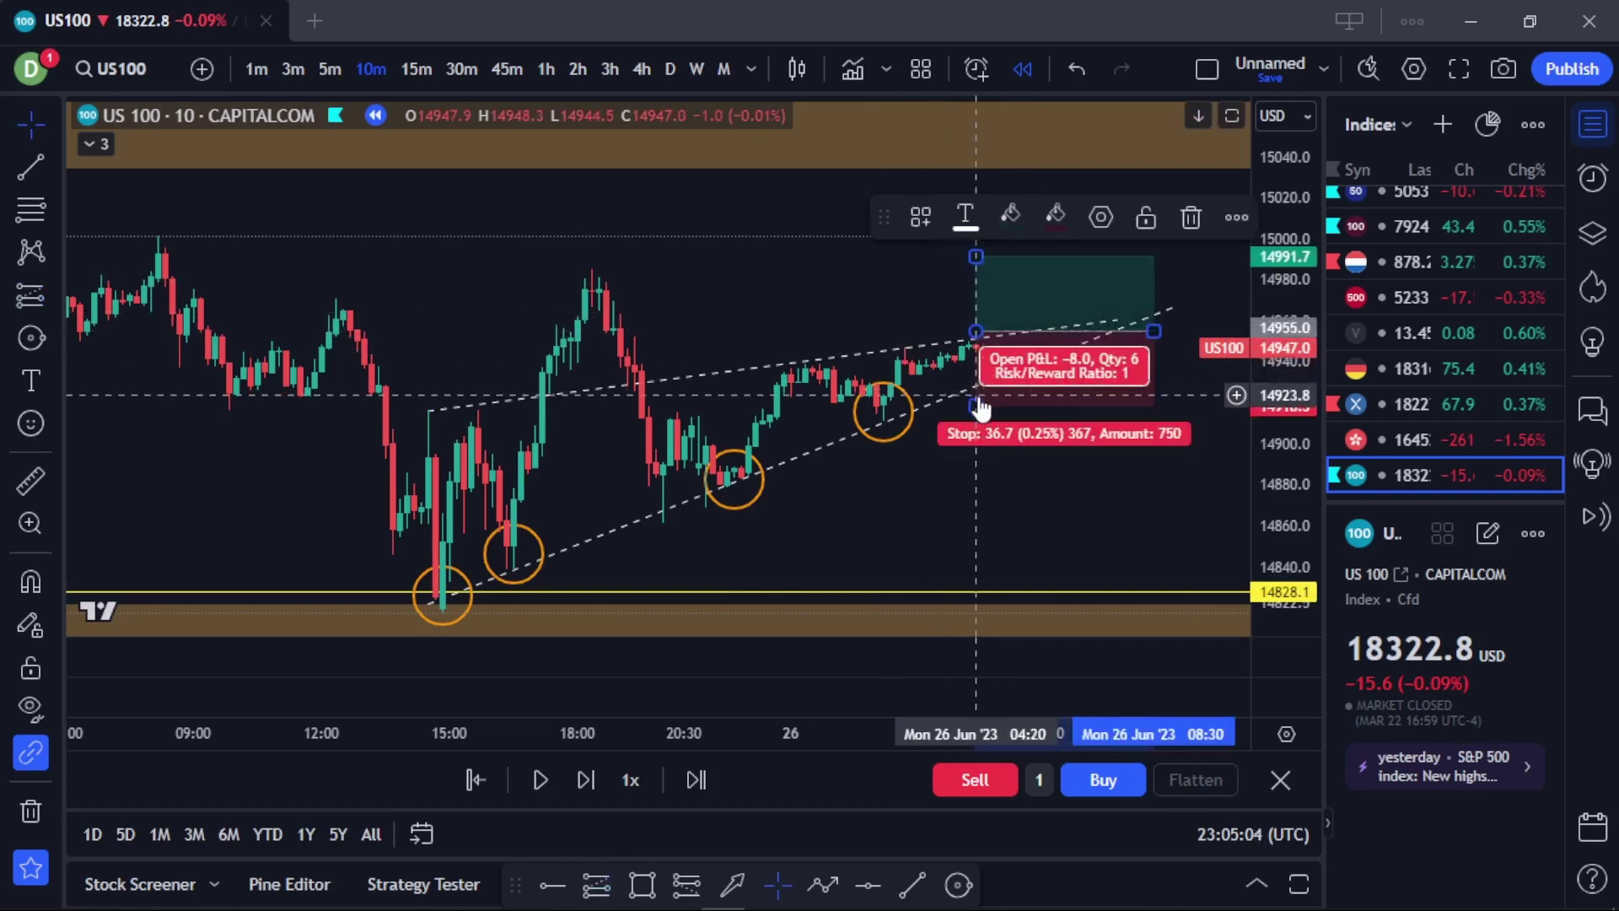
pyautogui.moveTo(975, 405); pyautogui.dragTo(976, 394)
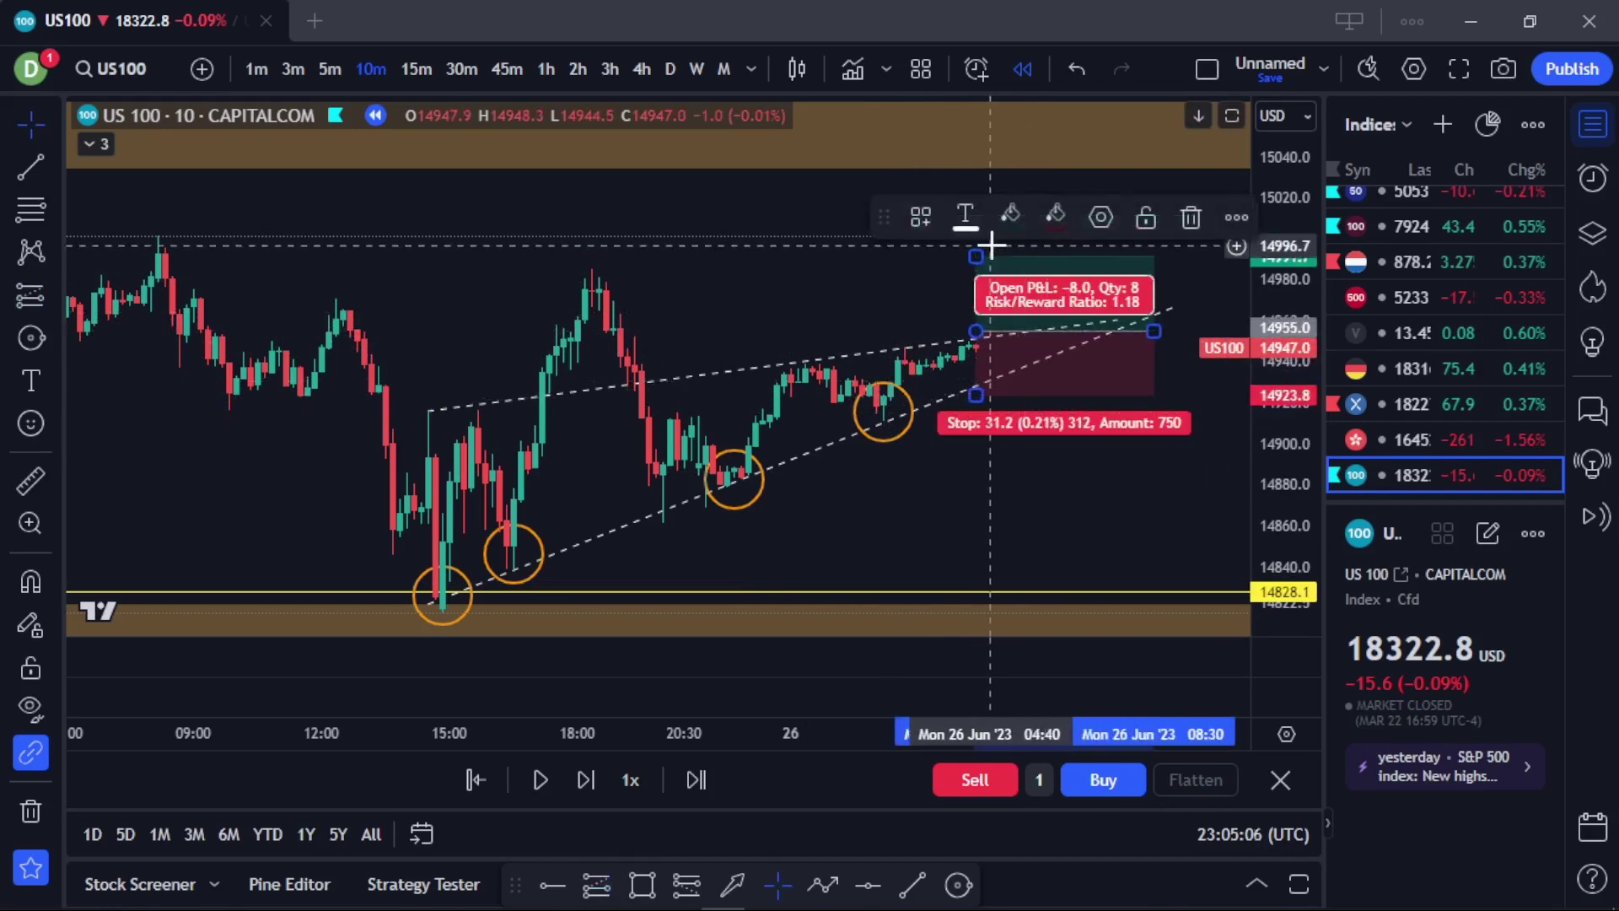
pyautogui.moveTo(976, 256); pyautogui.dragTo(975, 171)
pyautogui.click(921, 217)
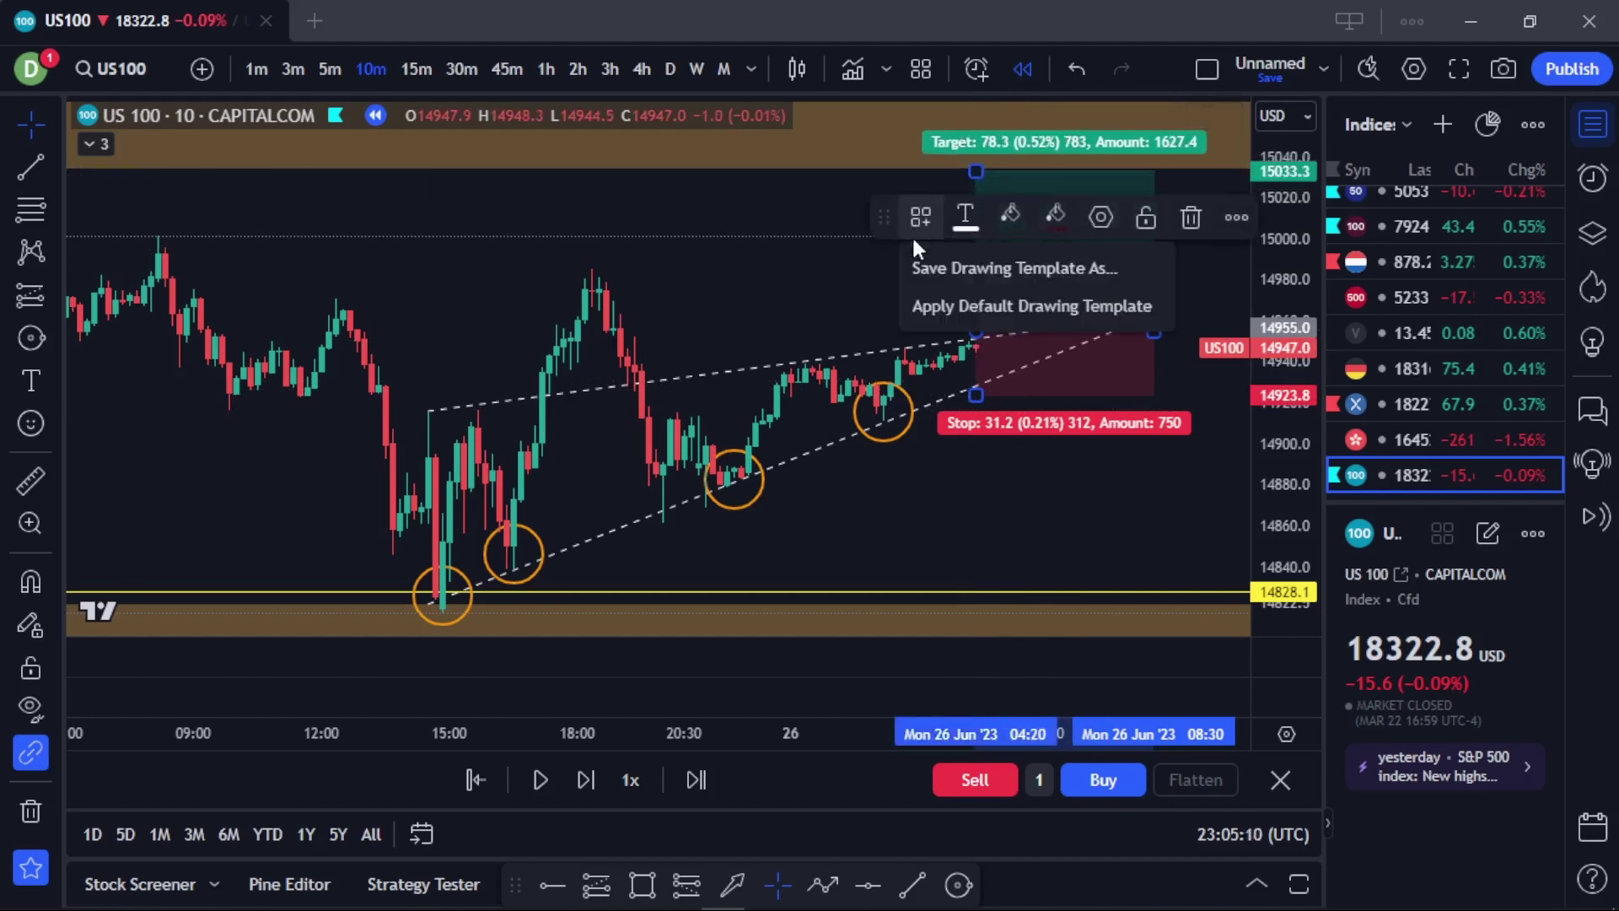
pyautogui.click(938, 371)
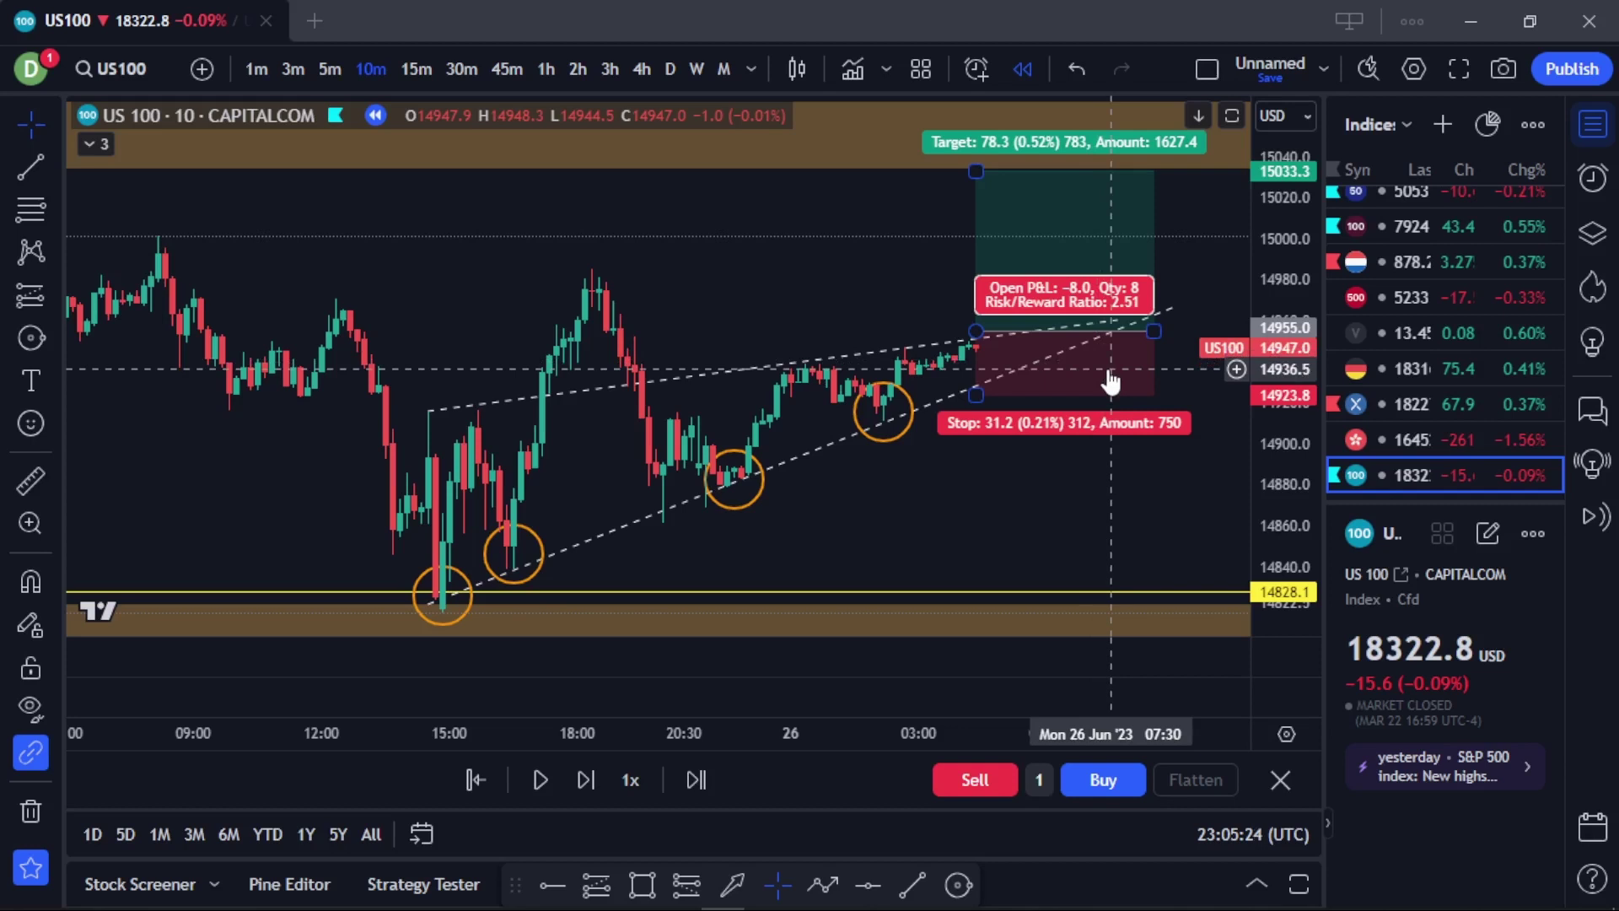
pyautogui.click(1110, 383)
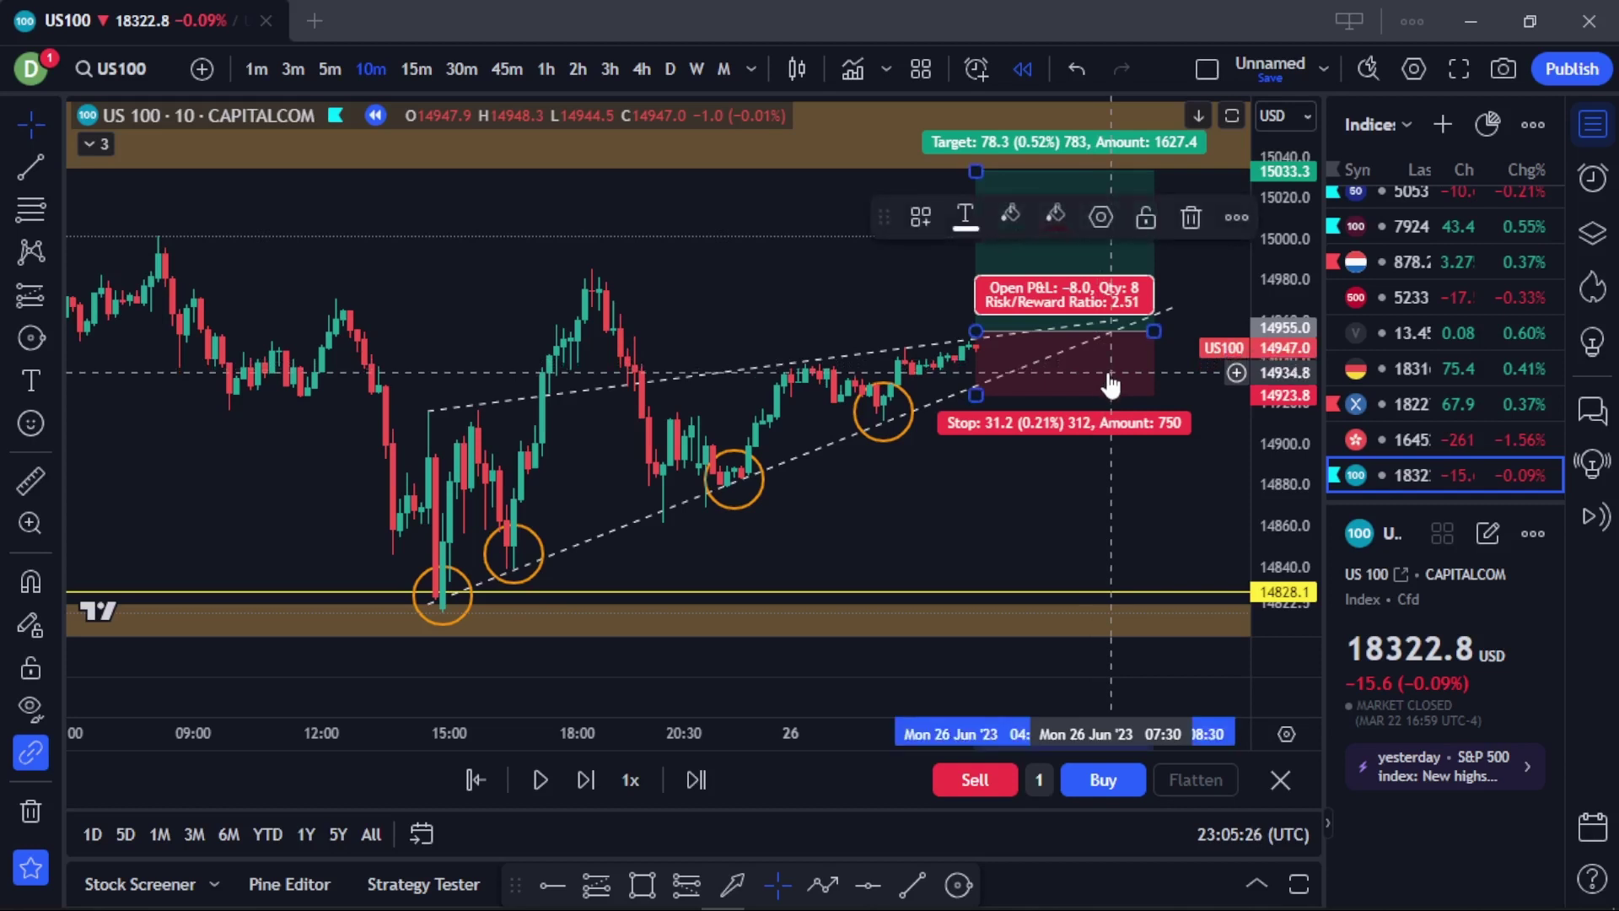
pyautogui.press('Delete')
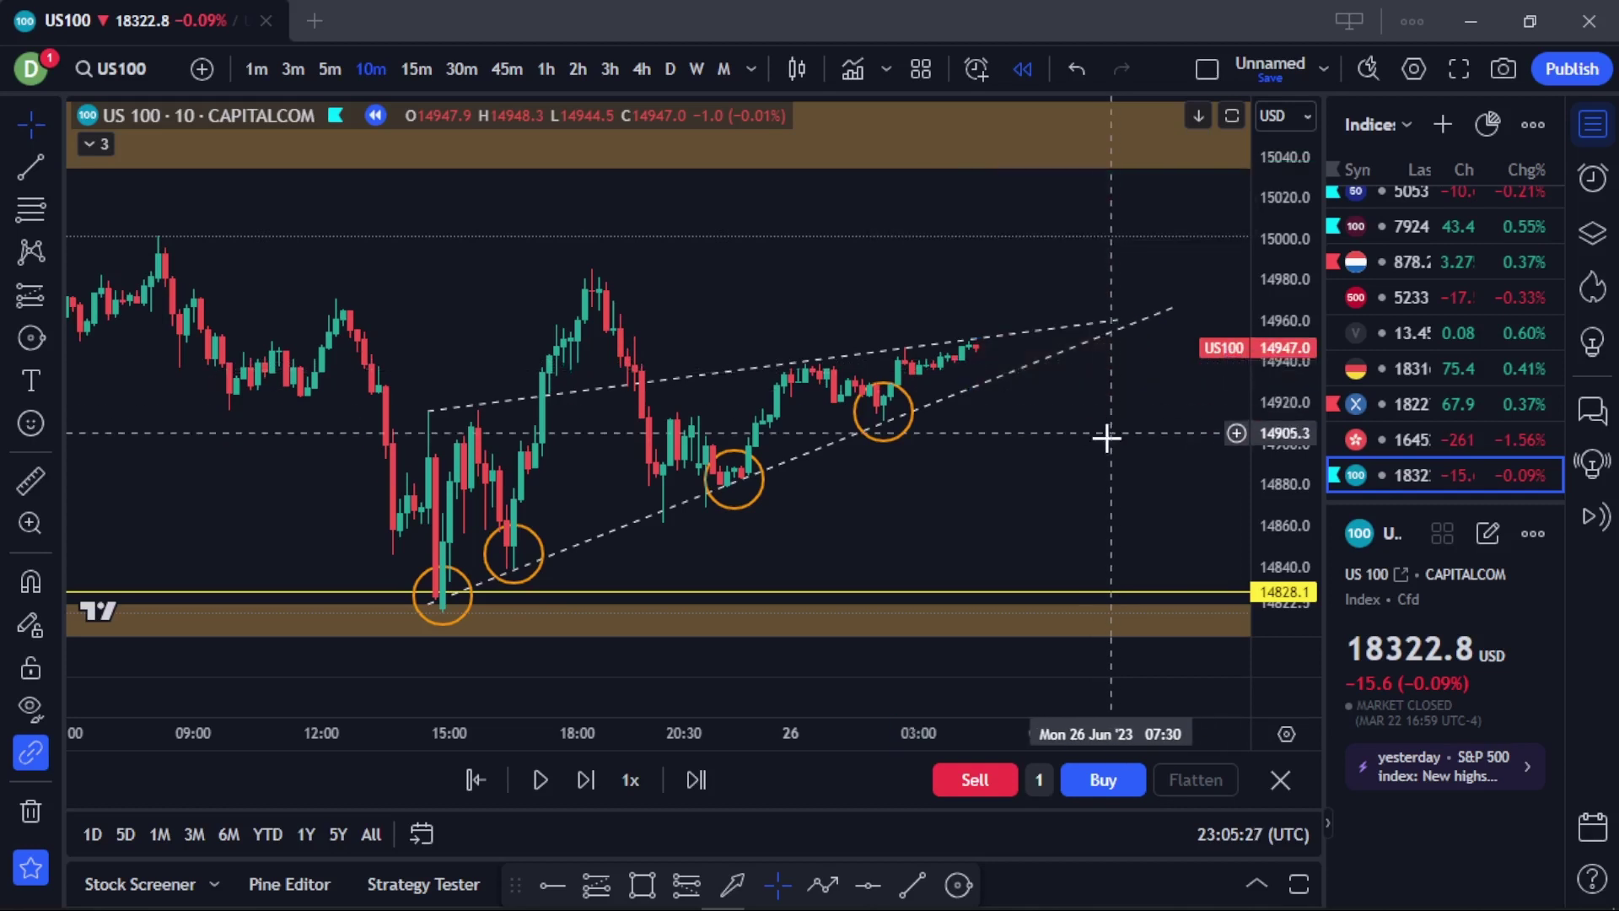
# Play the bar replay, pause it at the 26 June 05:30 candle and reset the chart view.
pyautogui.click(549, 784)
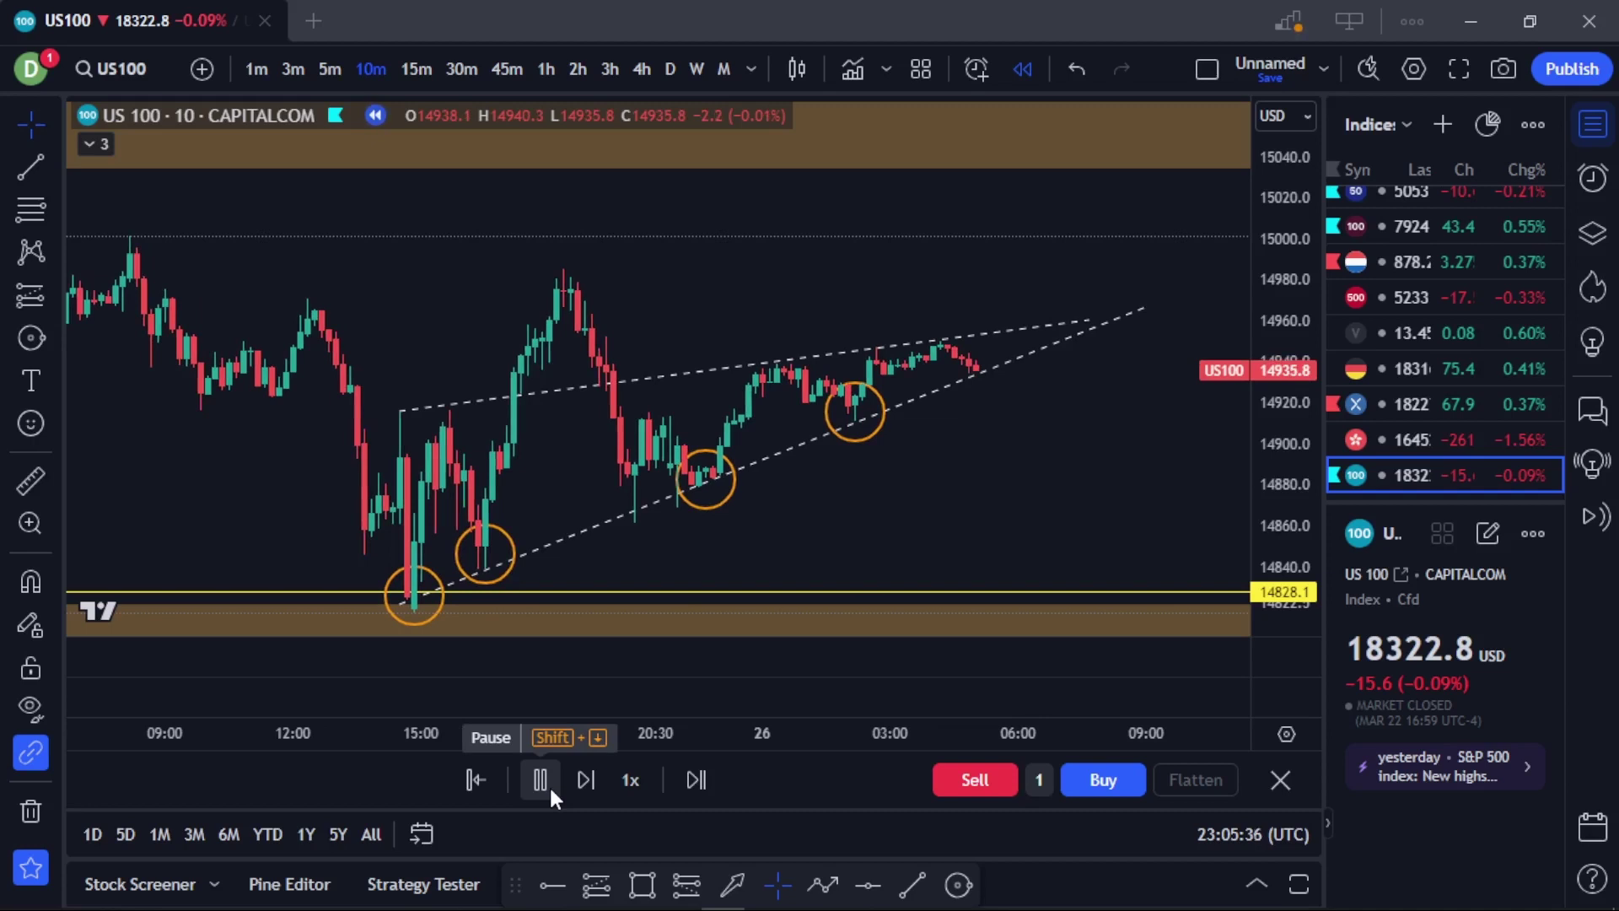
pyautogui.click(549, 784)
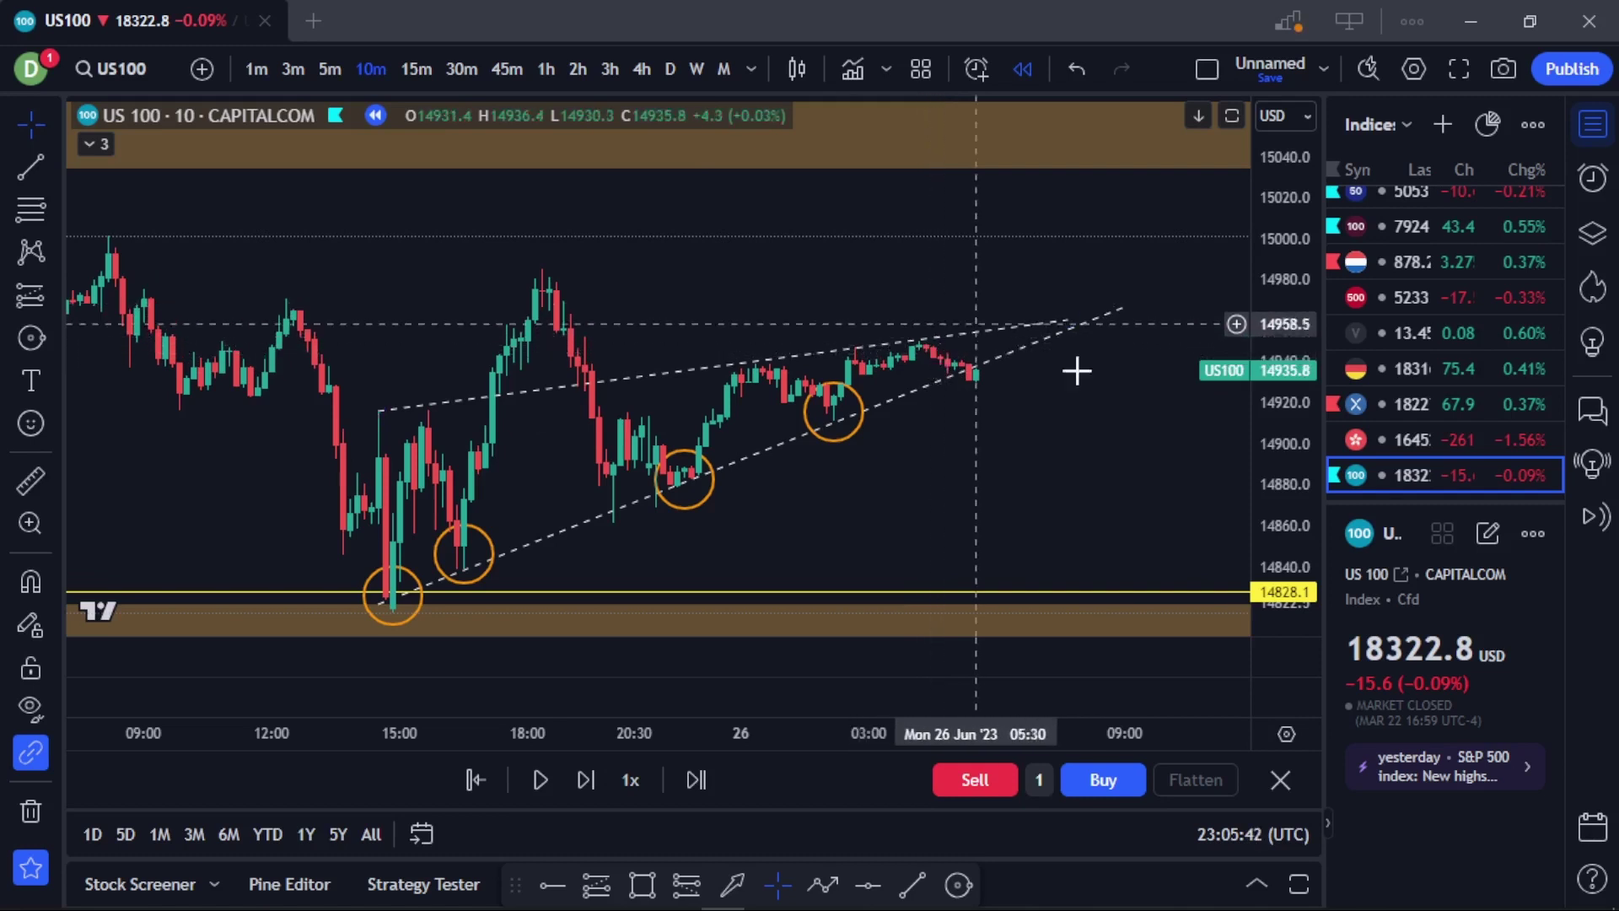
pyautogui.rightClick(1121, 399)
pyautogui.click(1138, 407)
# Draw a thin support rectangle from about 14934 down to 14930, starting at 26 June 02:50 and extending past the latest candle.
pyautogui.moveTo(1126, 396); pyautogui.dragTo(894, 432)
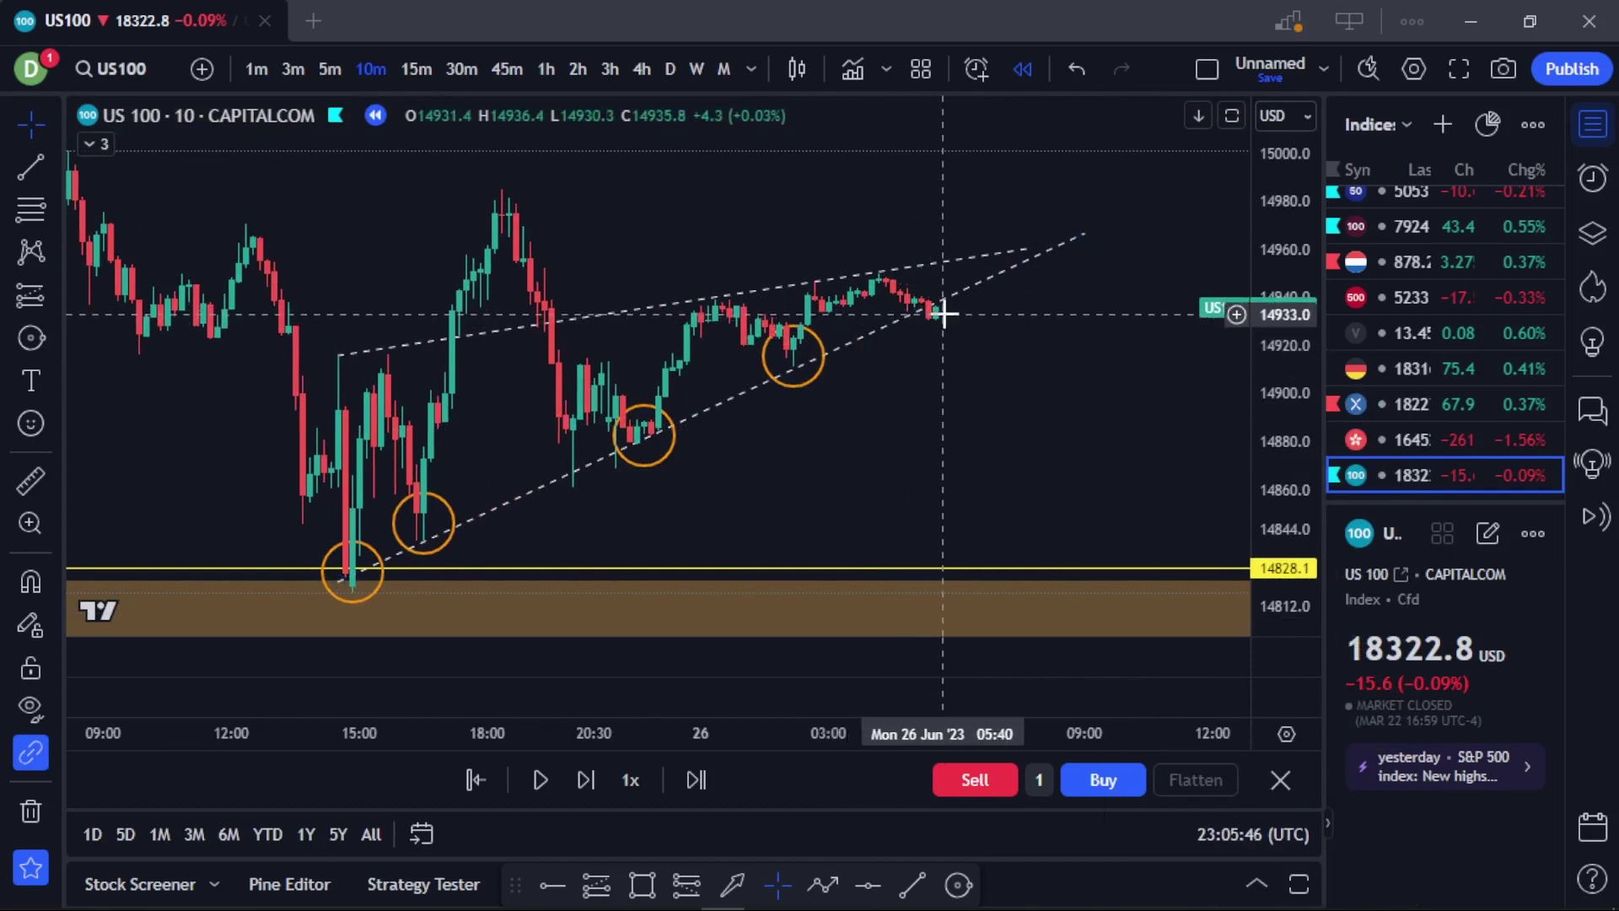
pyautogui.moveTo(1274, 287)
pyautogui.mouseDown()
pyautogui.moveTo(1274, 264)
pyautogui.moveTo(1274, 291)
pyautogui.mouseUp()
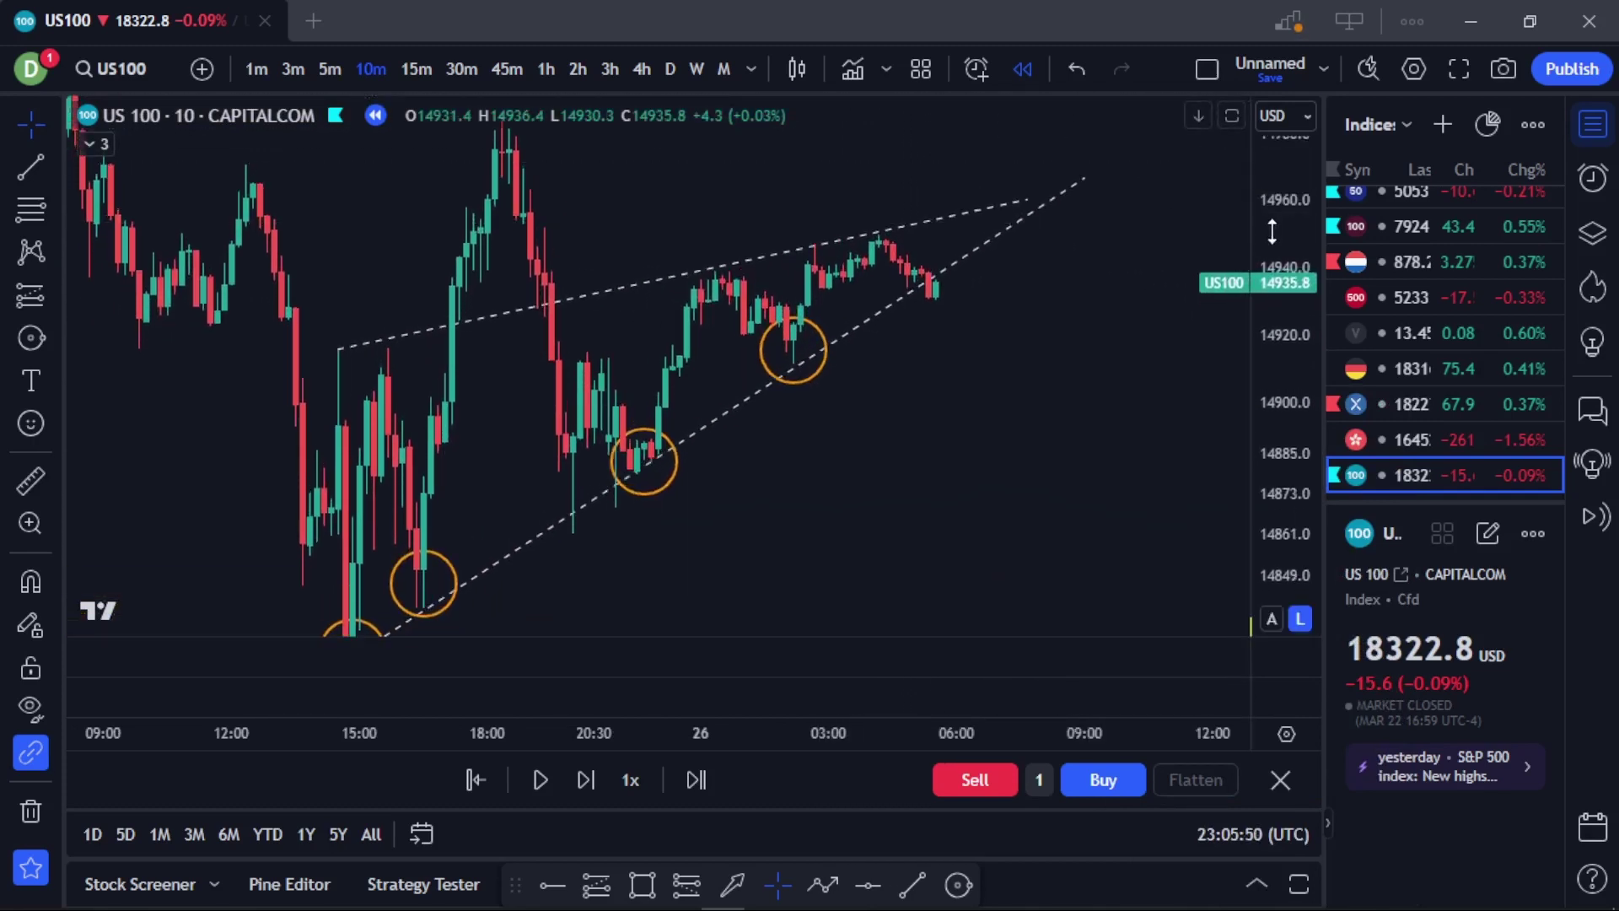
pyautogui.moveTo(1102, 269); pyautogui.dragTo(1098, 284)
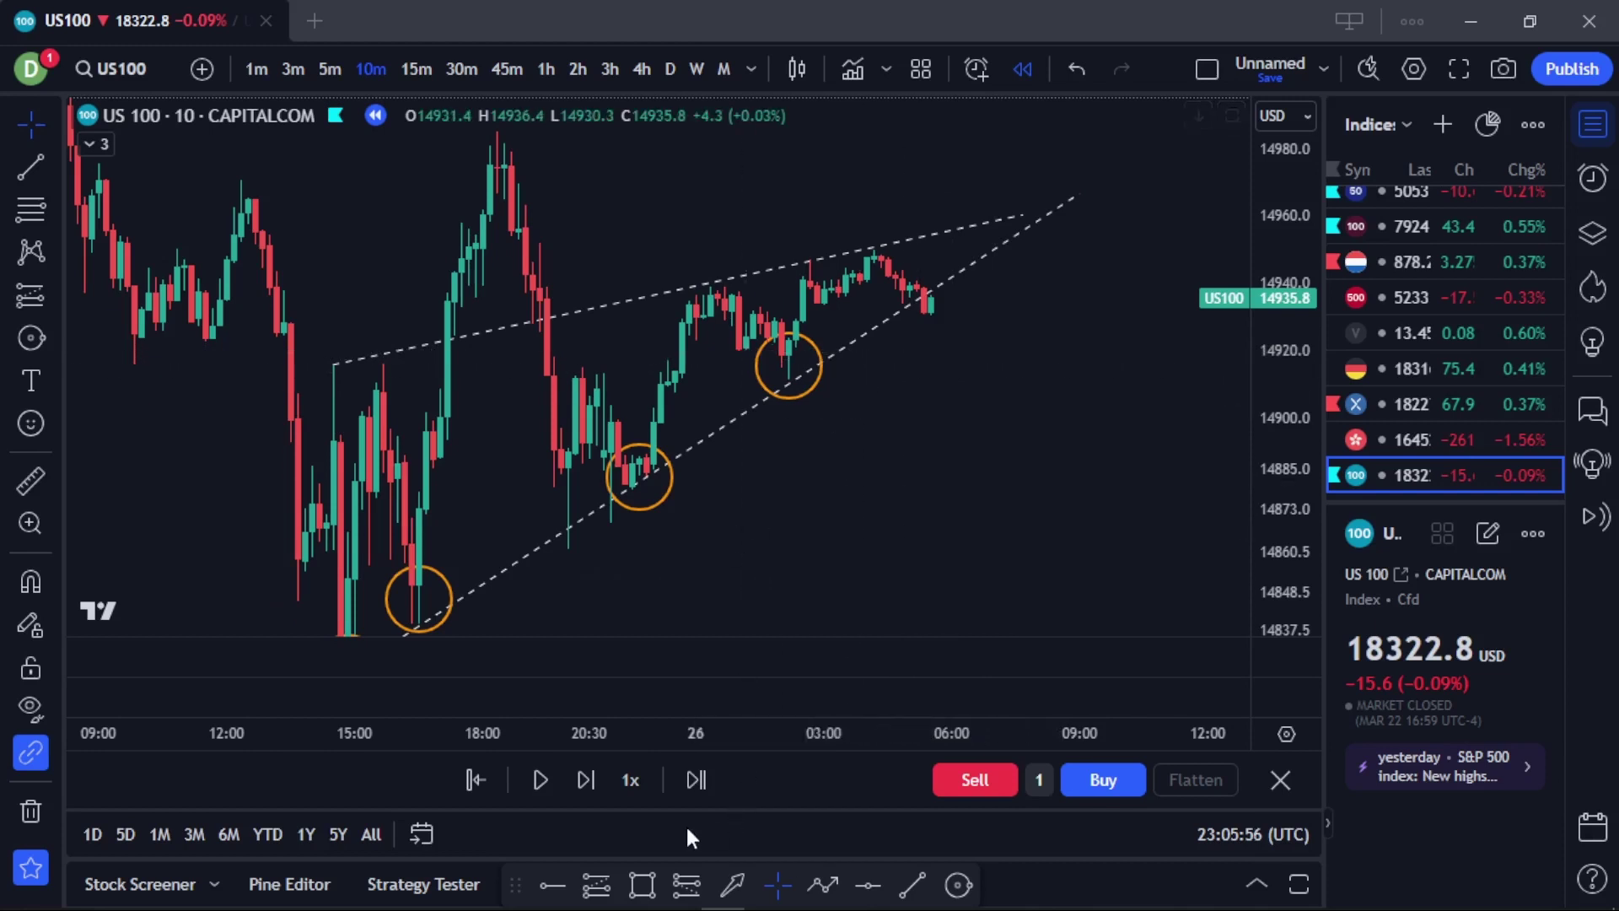
pyautogui.click(642, 881)
pyautogui.click(817, 301)
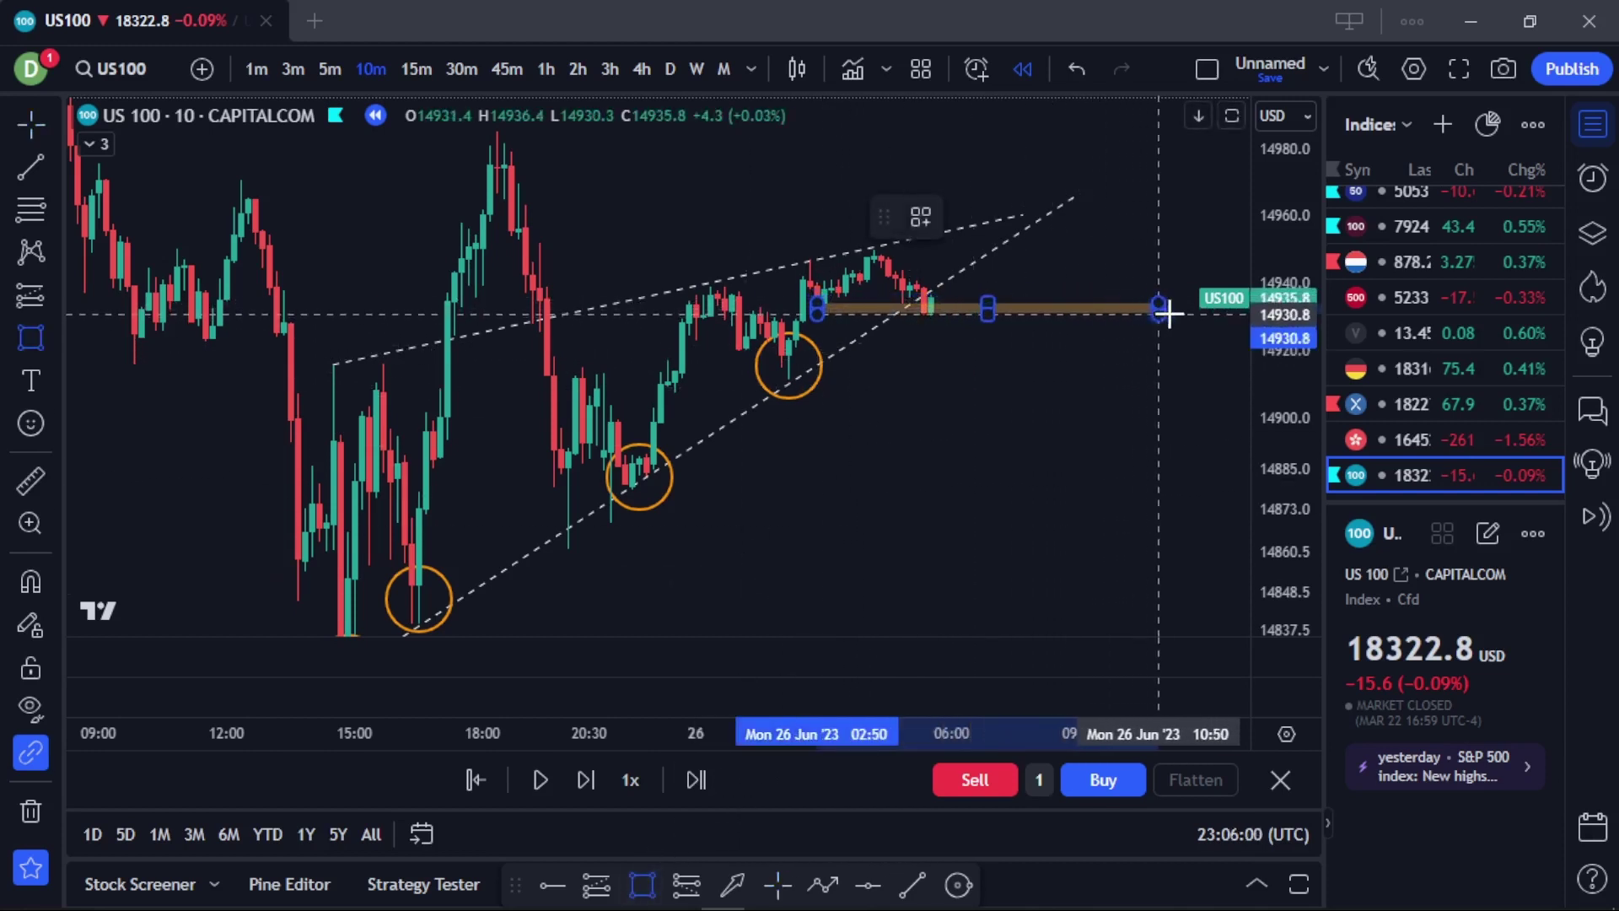
pyautogui.click(1192, 318)
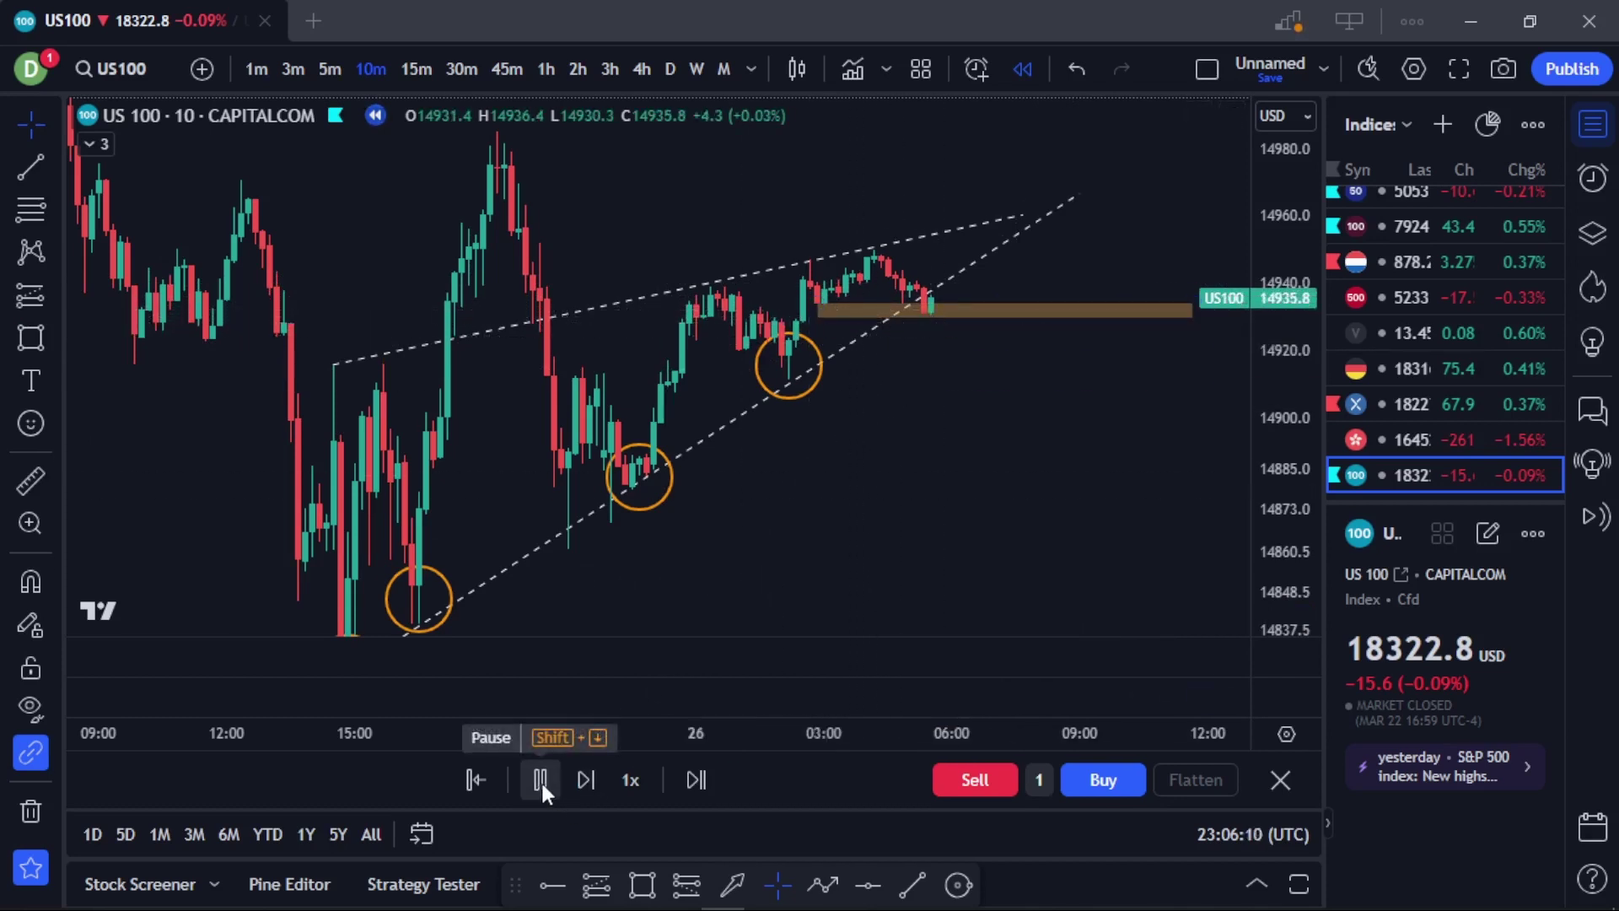
# Advance the replay to the break below the thin rectangle and place a short position at 14927.2 with stop 14952.1 and target 14893.7.
pyautogui.click(540, 779)
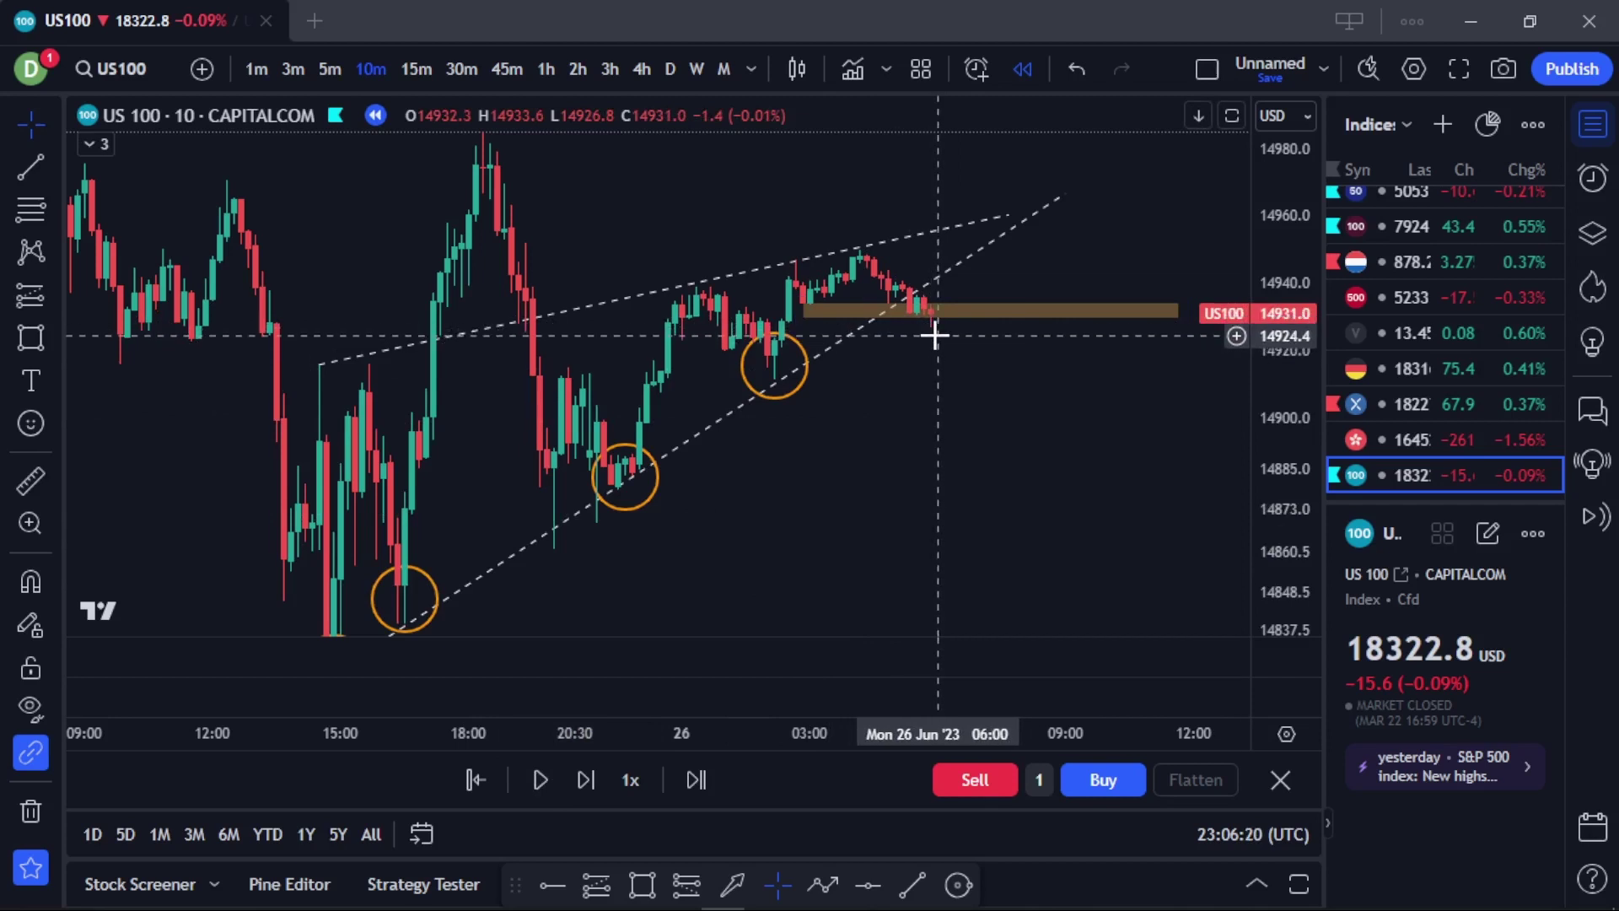
pyautogui.click(686, 884)
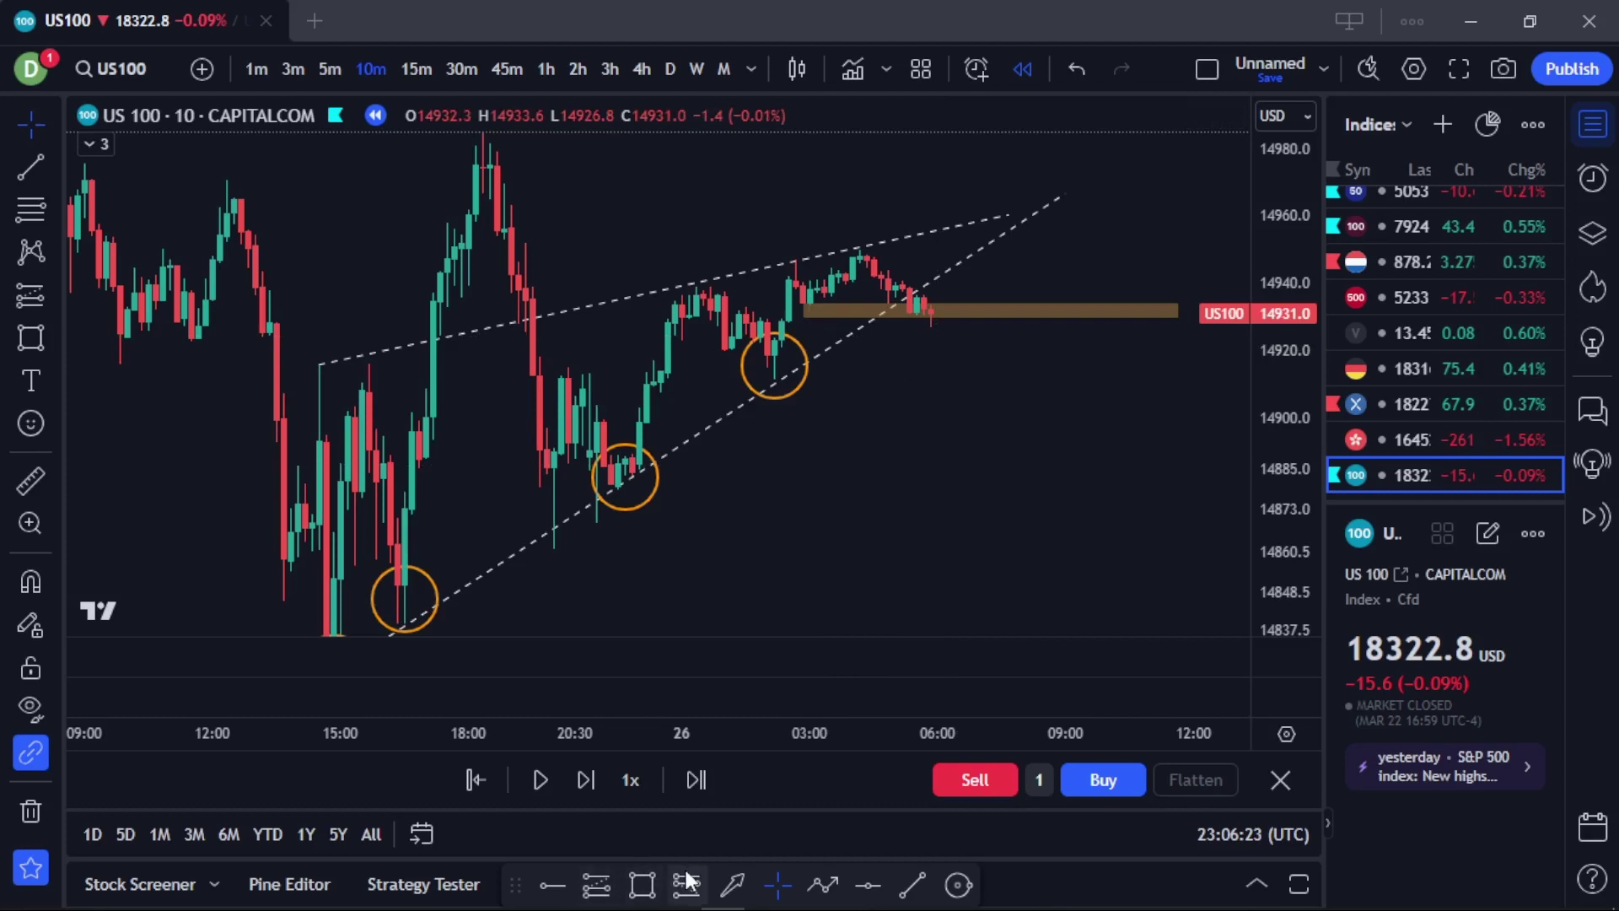
pyautogui.click(932, 323)
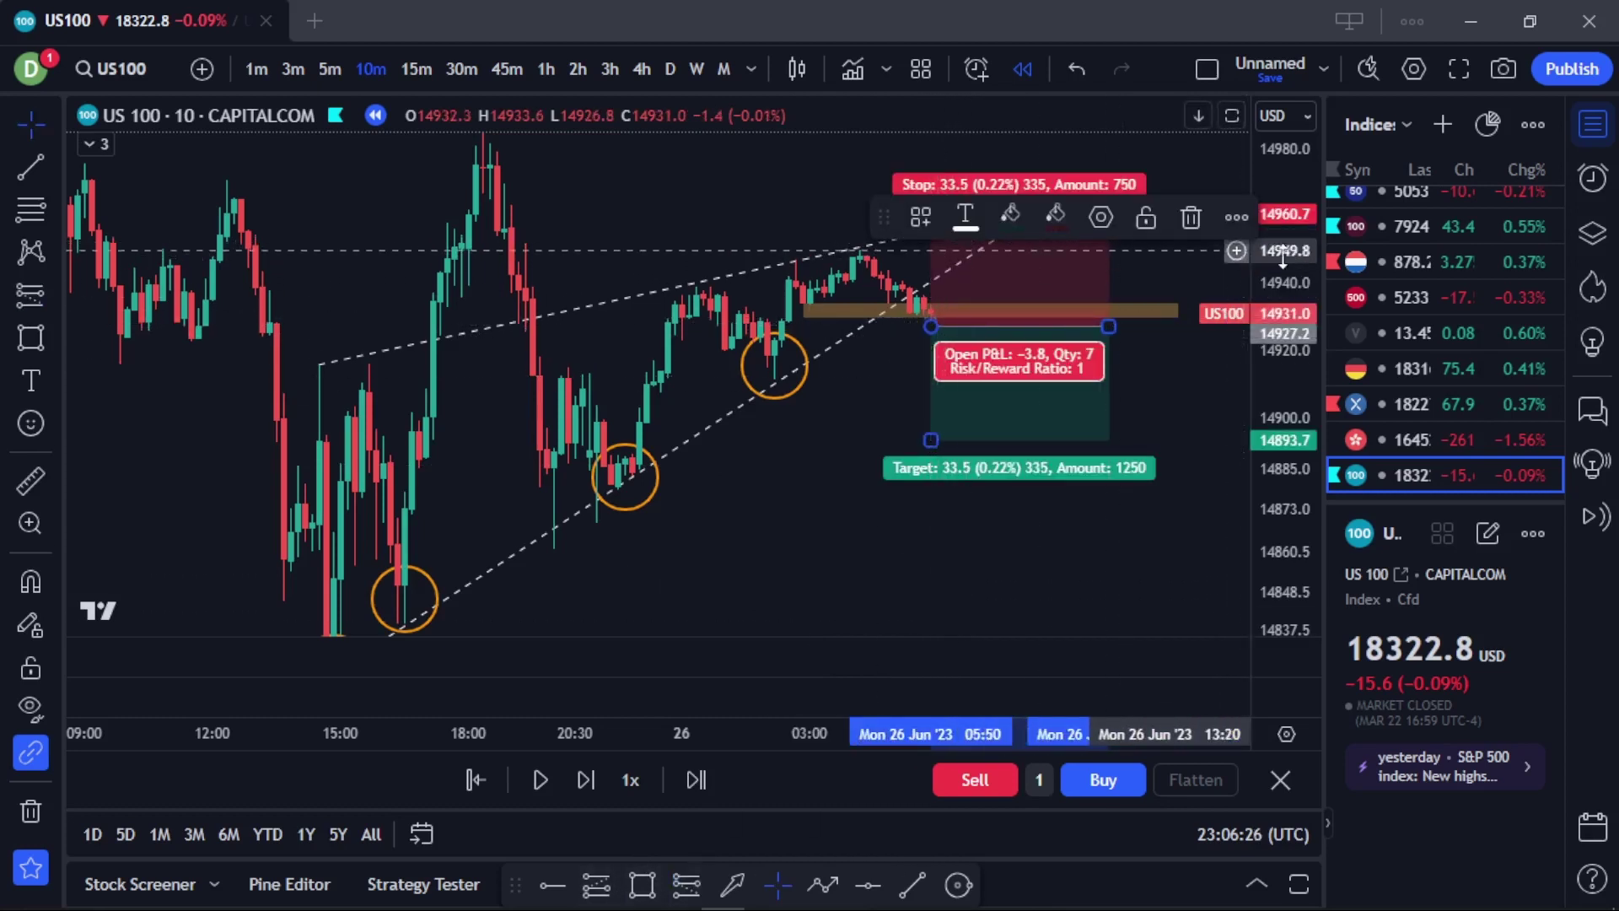
pyautogui.moveTo(1141, 253); pyautogui.dragTo(1138, 330)
pyautogui.moveTo(926, 276)
pyautogui.mouseDown()
pyautogui.moveTo(926, 309)
pyautogui.moveTo(921, 297)
pyautogui.mouseUp()
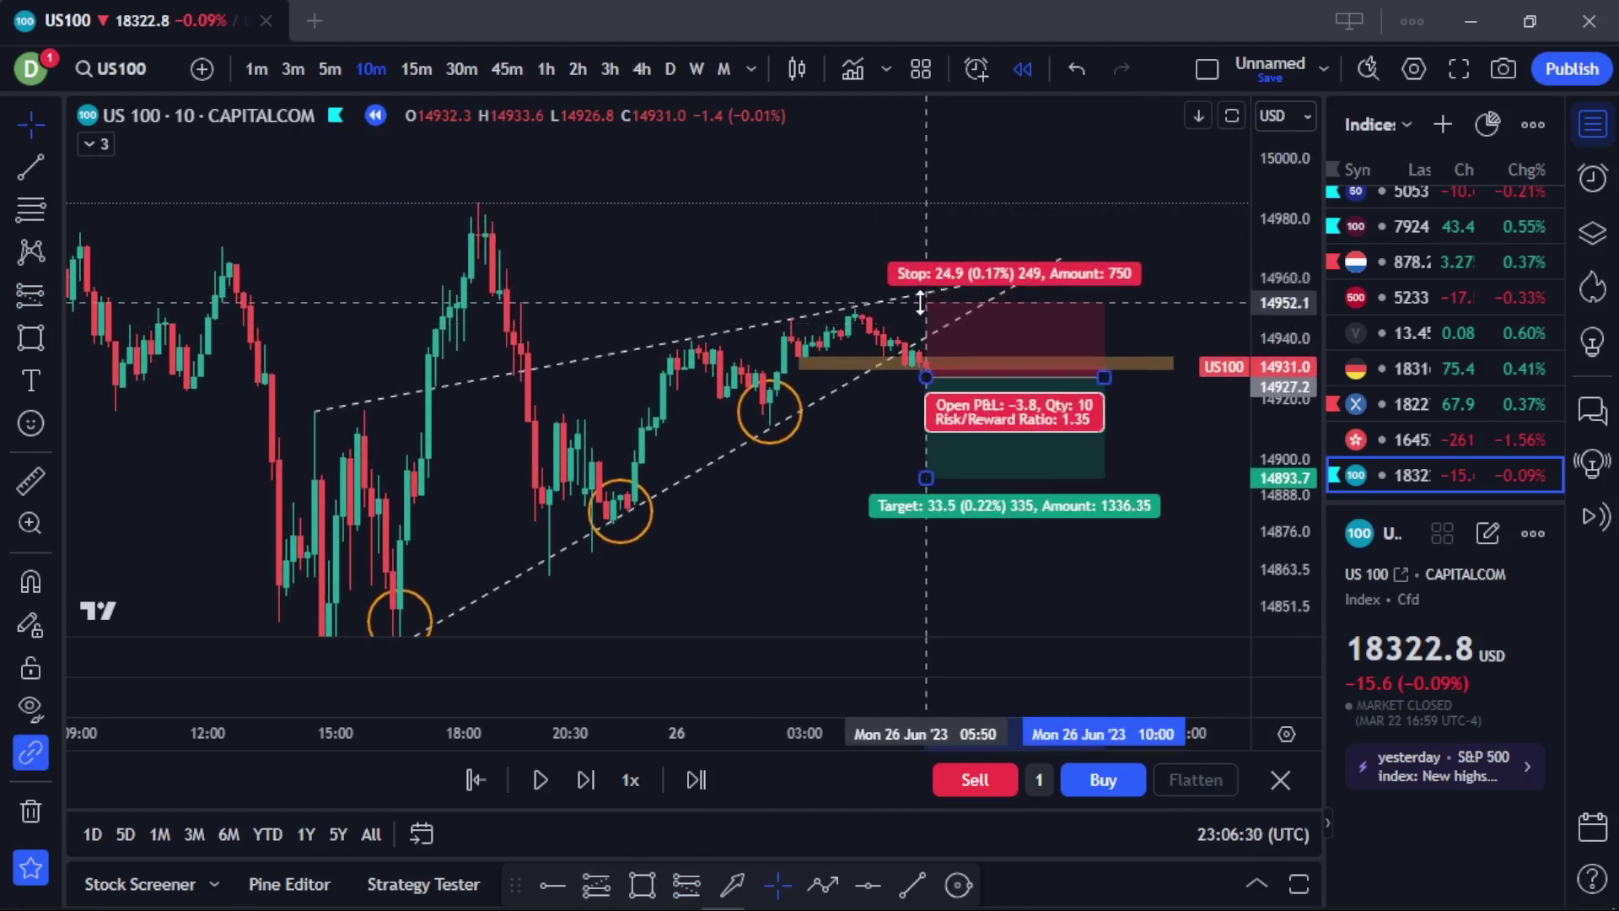
# Draw a horizontal line at 14879.0, through the low marked by the third circle.
pyautogui.moveTo(1160, 294); pyautogui.dragTo(1152, 256)
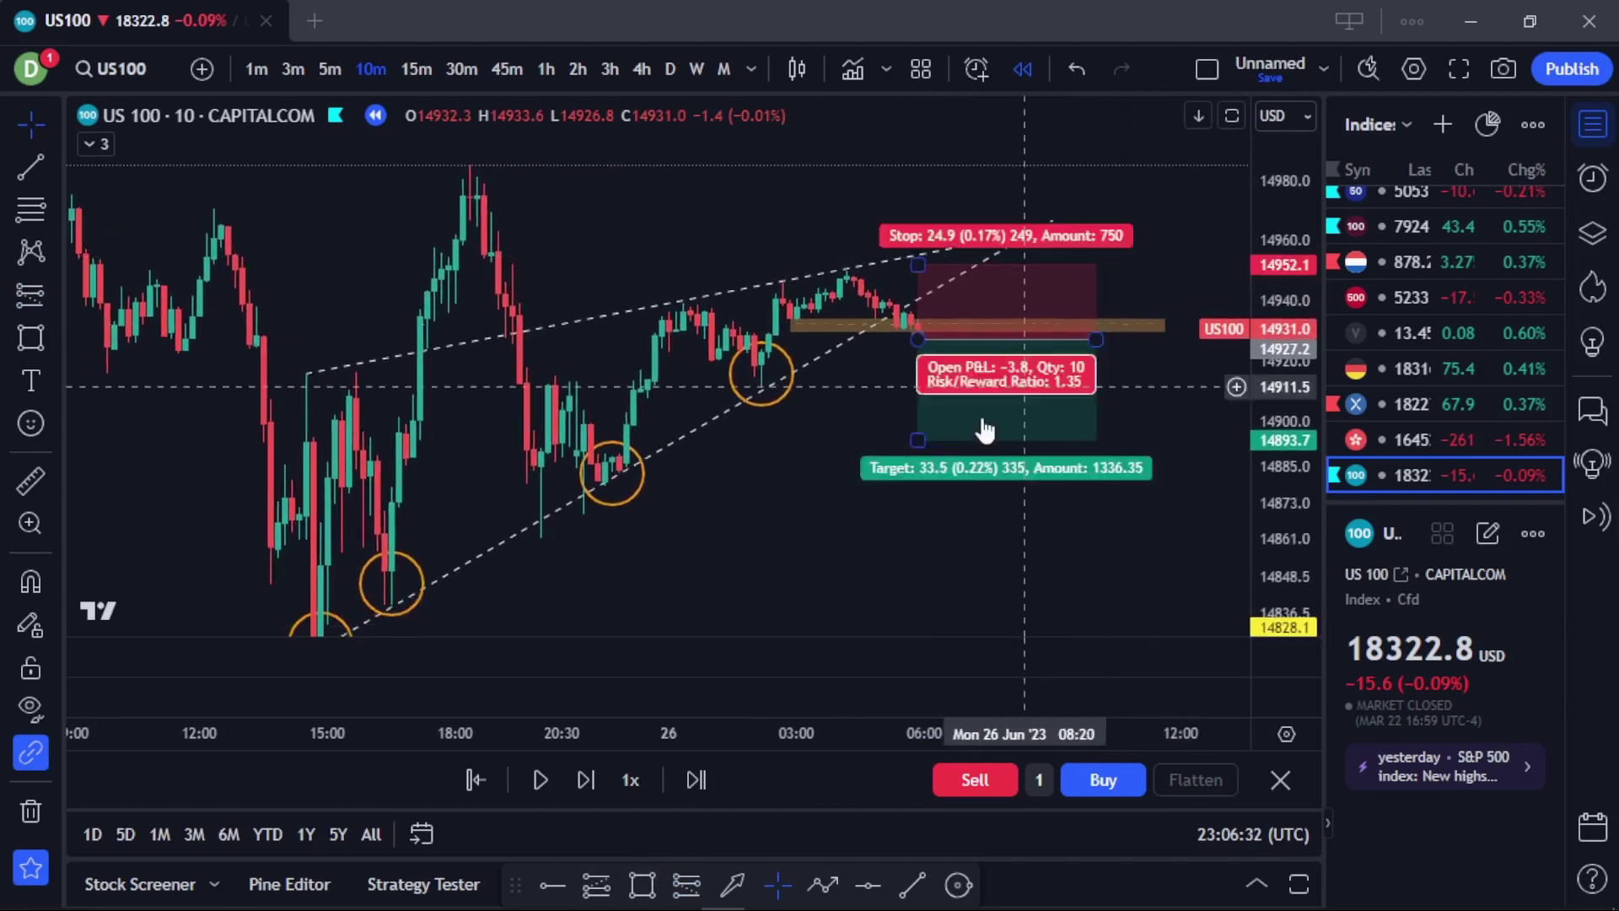
pyautogui.click(868, 884)
pyautogui.click(654, 485)
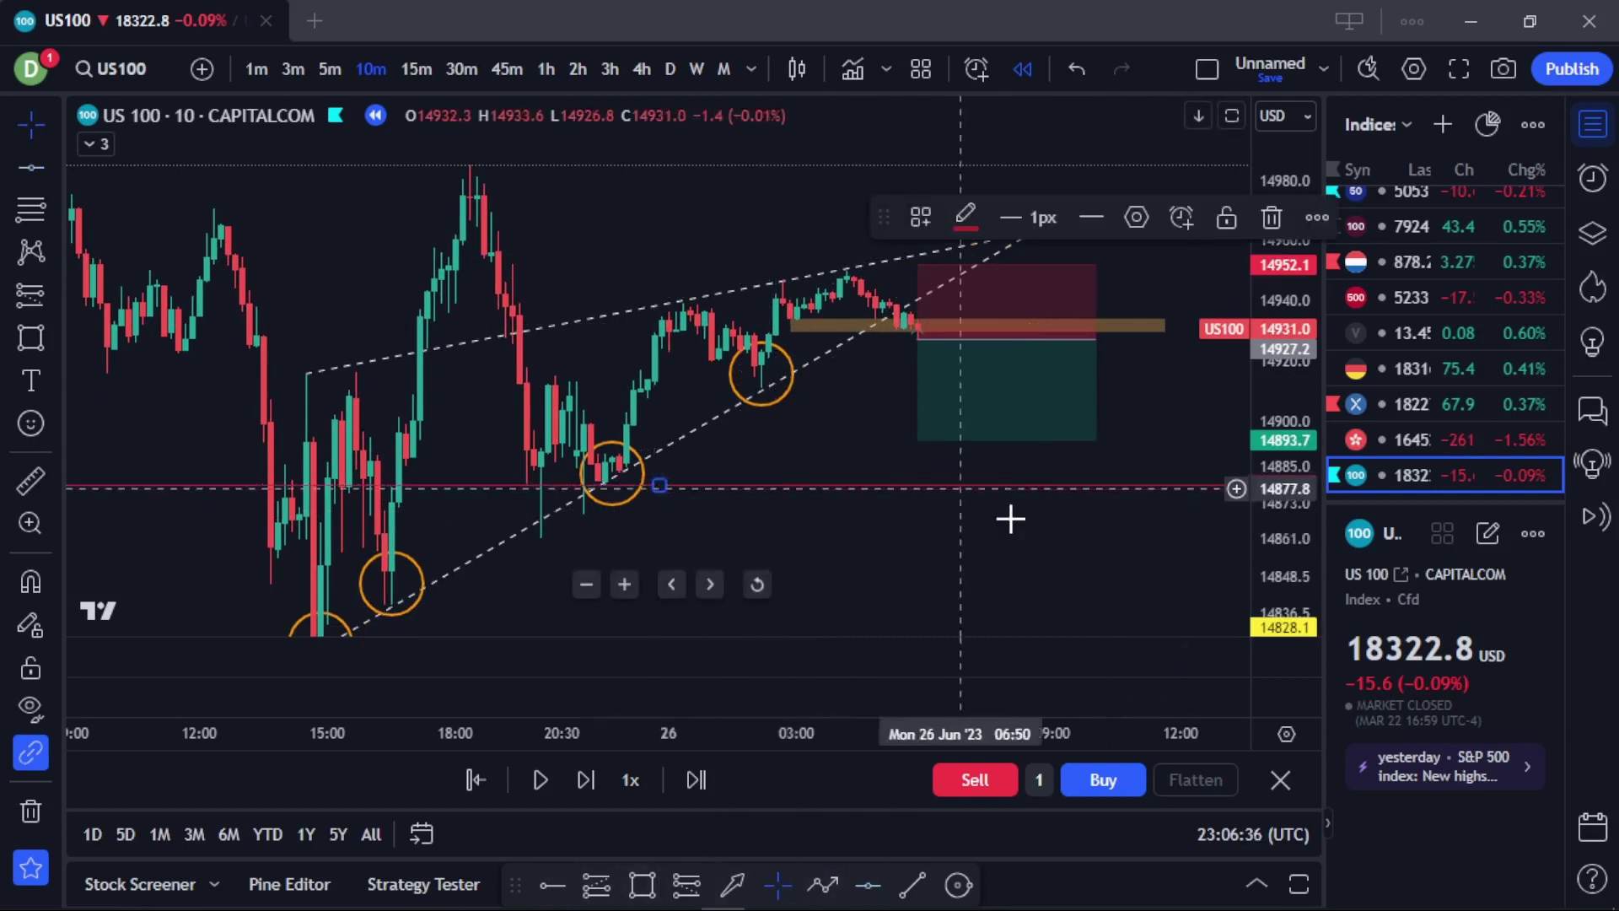
# Set the horizontal line at 14879.0 to 4px thickness and white color.
pyautogui.moveTo(1008, 517); pyautogui.dragTo(1021, 476)
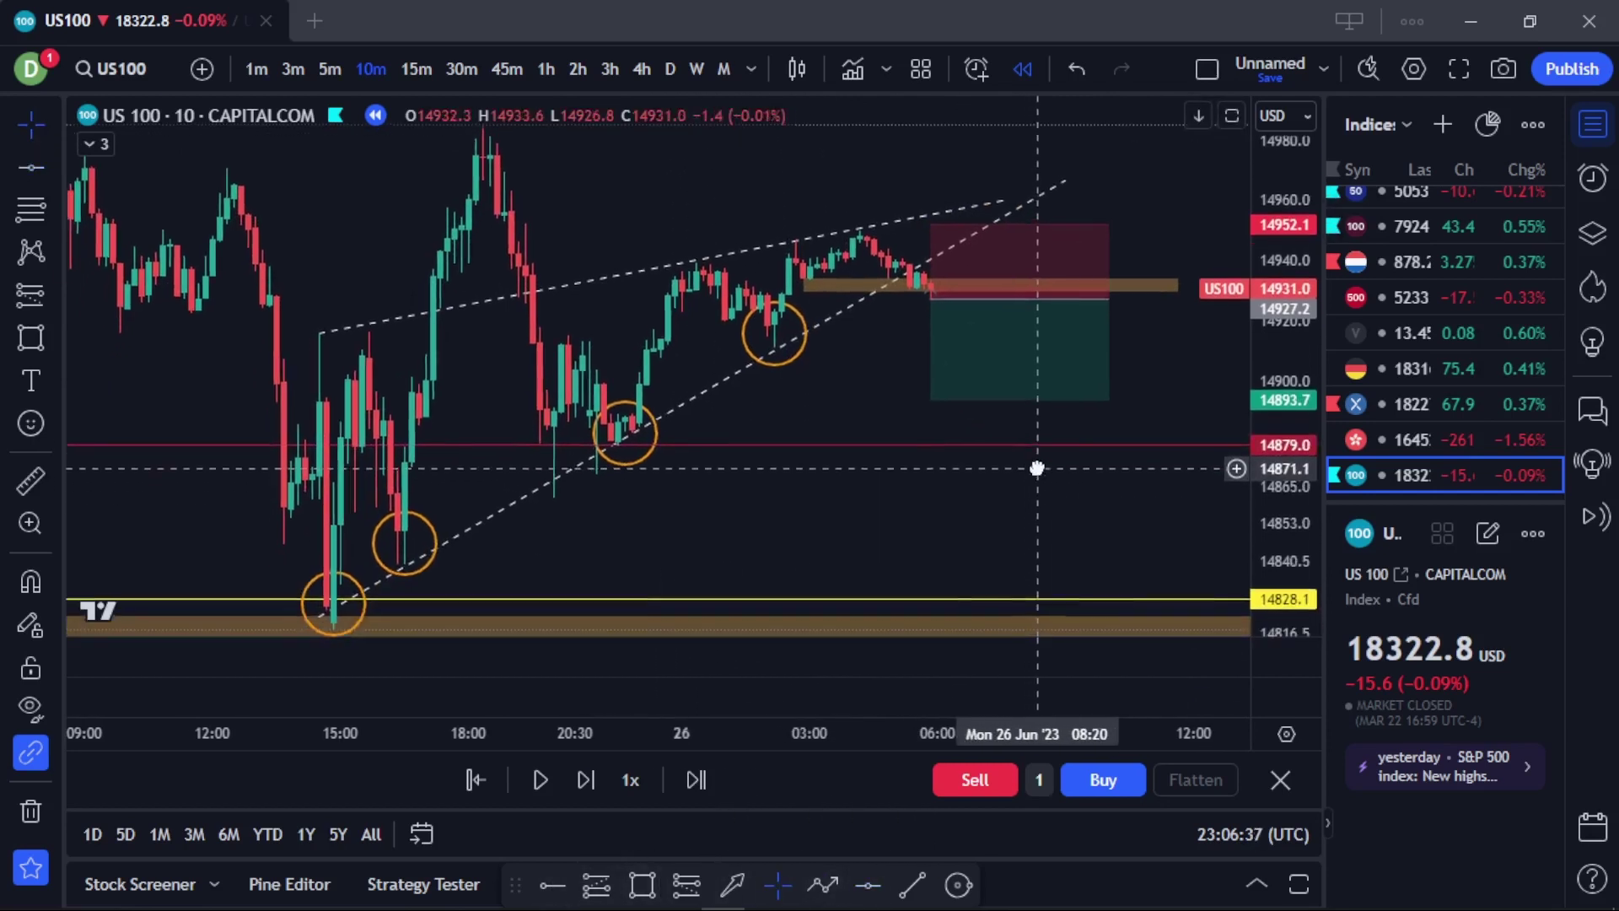
pyautogui.click(928, 443)
pyautogui.click(1041, 218)
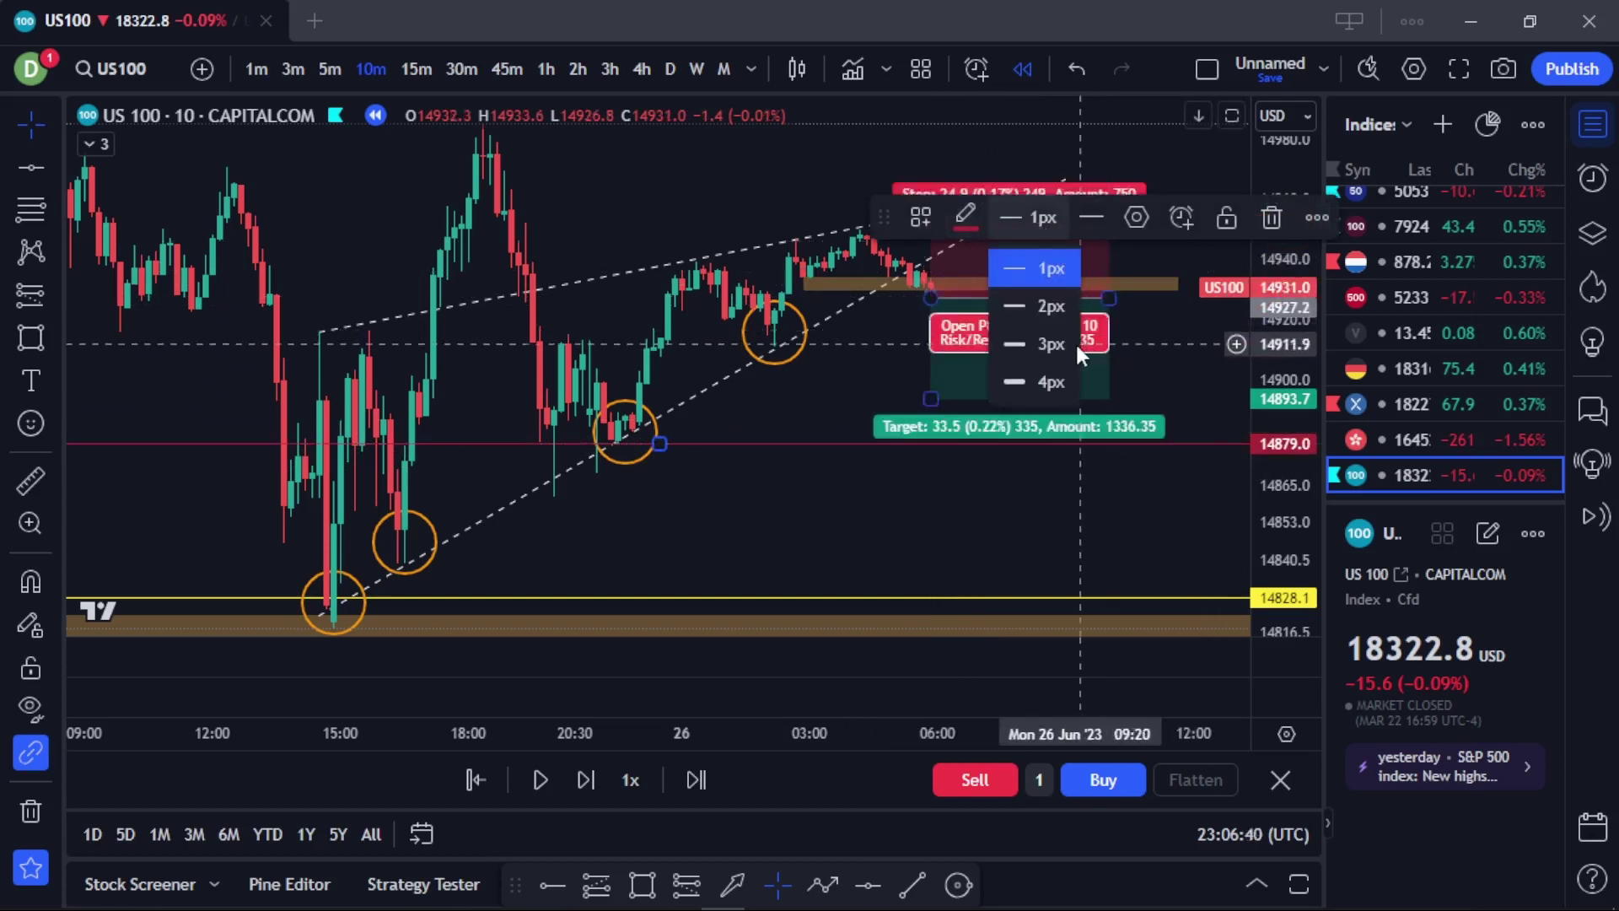
pyautogui.click(1041, 375)
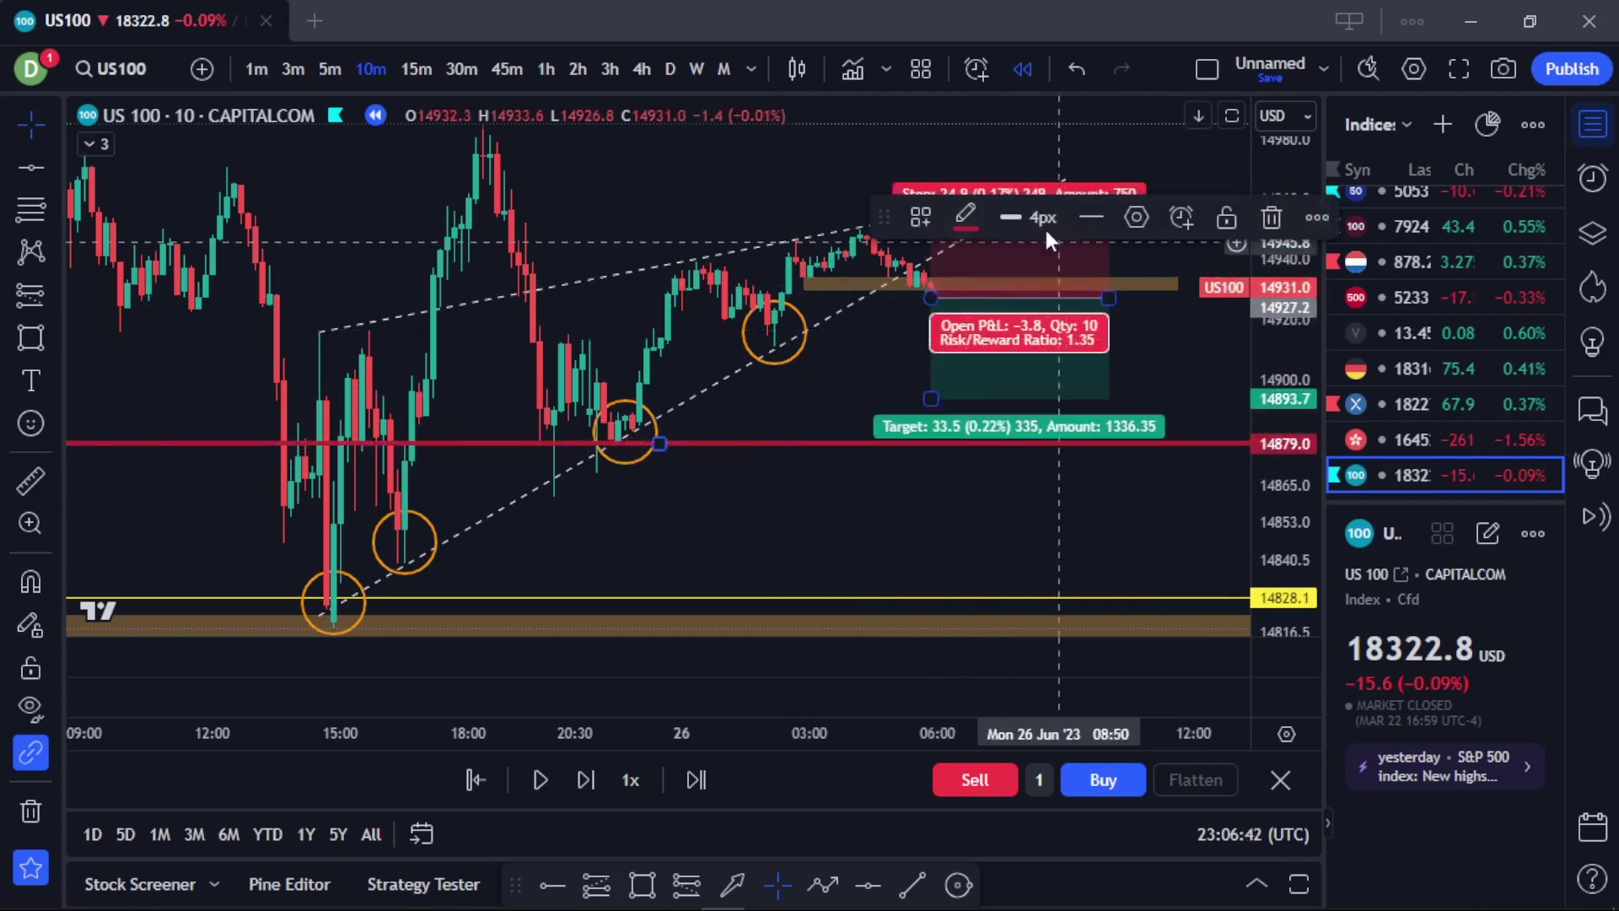
pyautogui.click(966, 217)
pyautogui.click(967, 270)
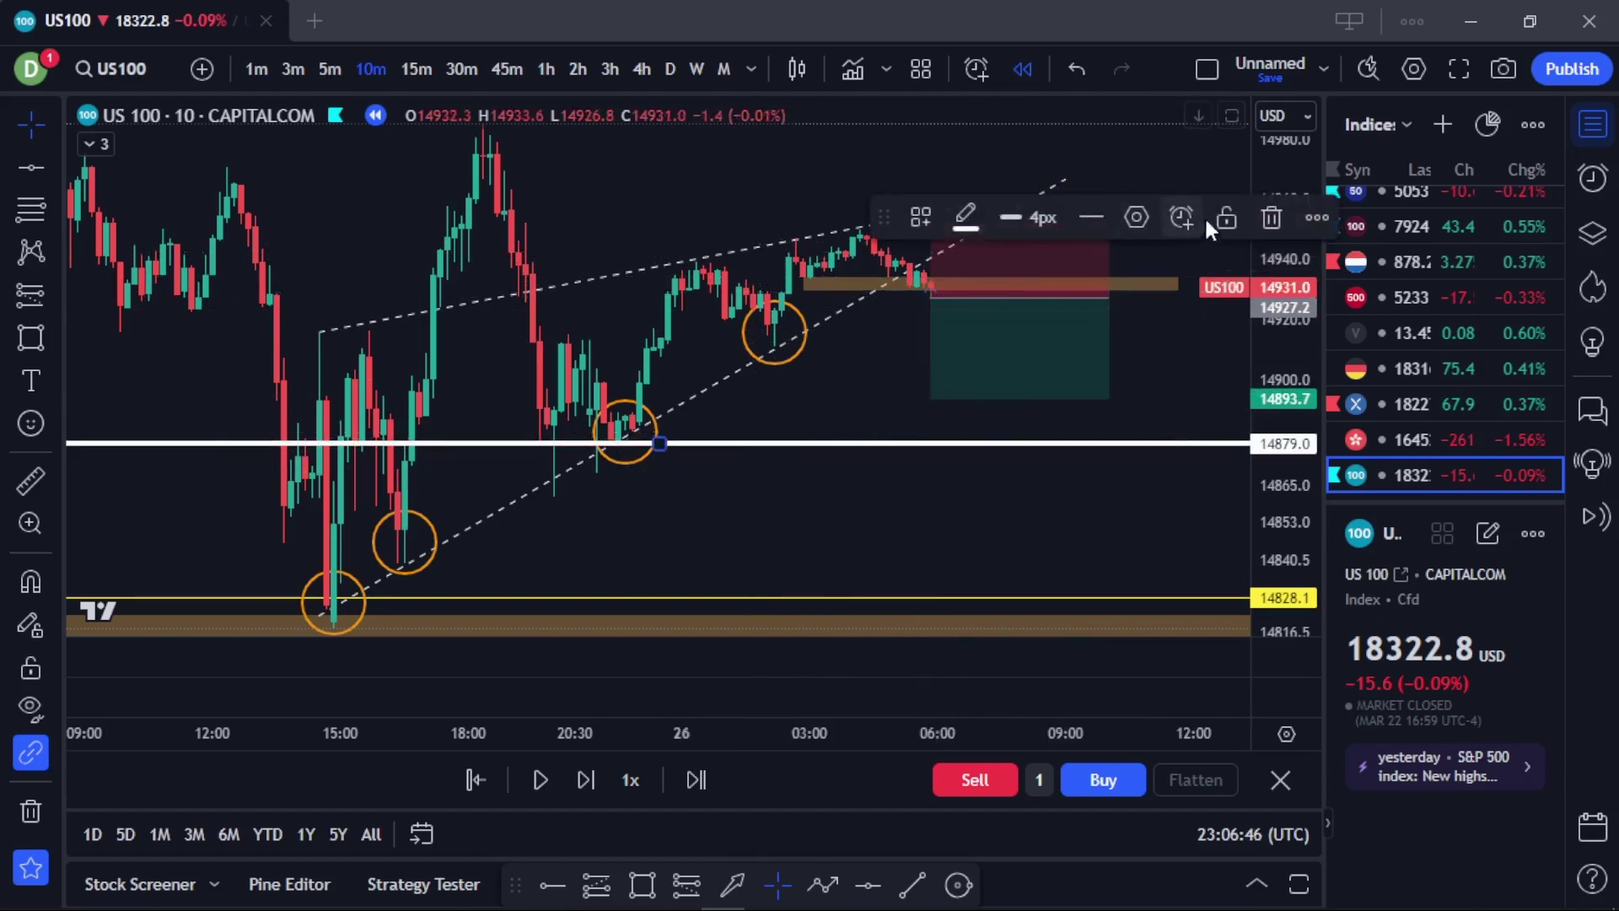
# Clone the white horizontal line down to 14844.5 and extend the short position's target to 14843.3.
pyautogui.click(1311, 221)
pyautogui.click(1362, 365)
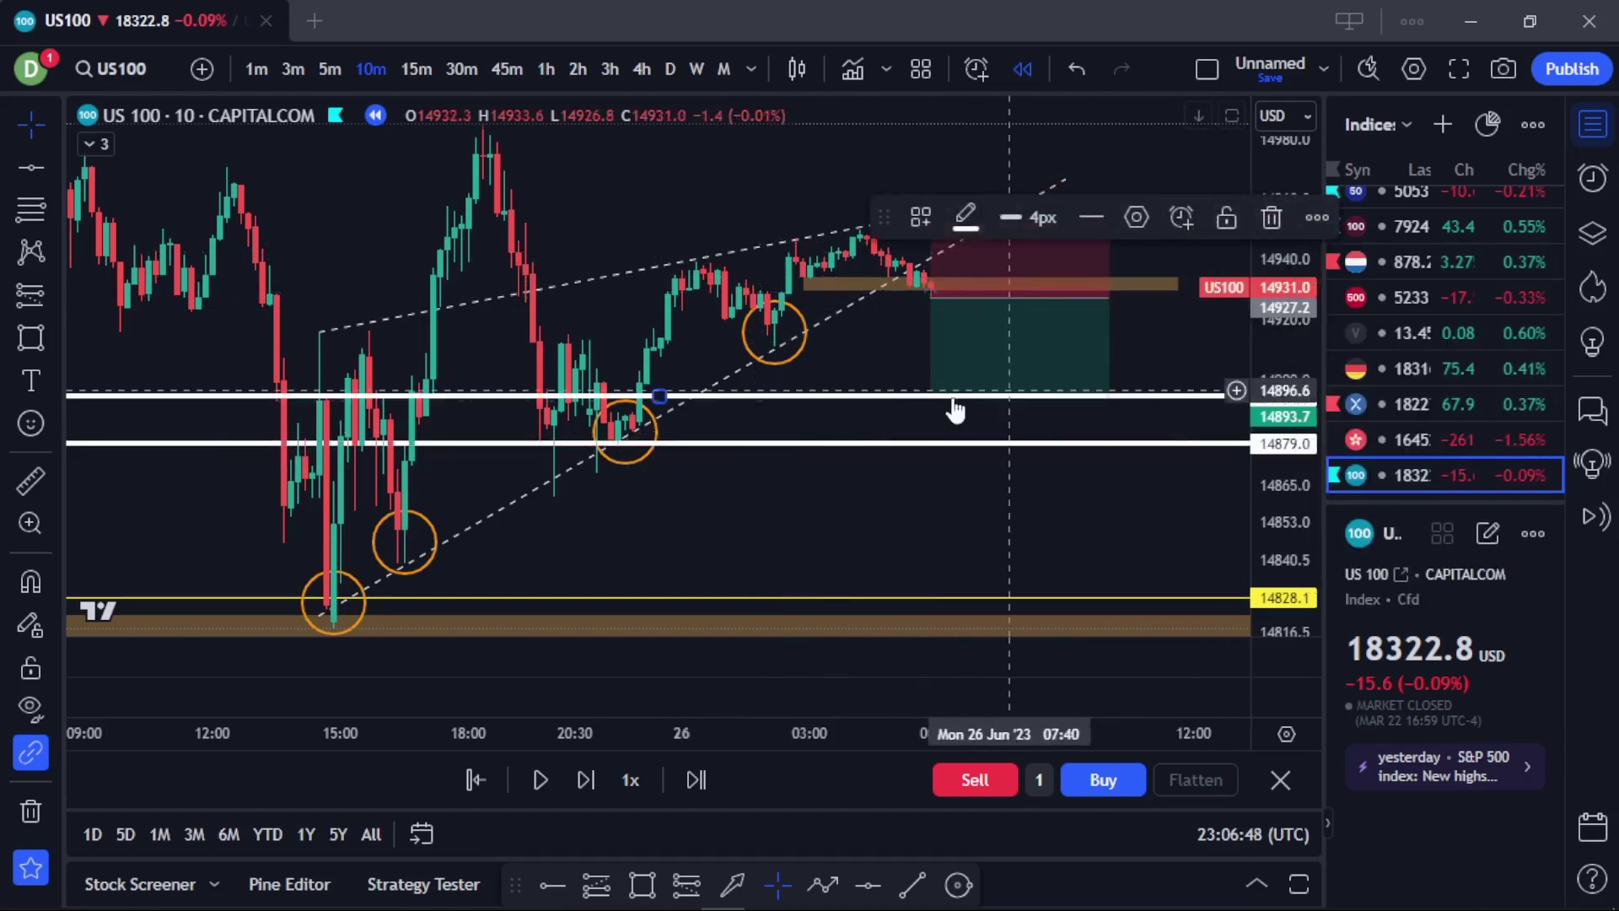
pyautogui.moveTo(777, 408); pyautogui.dragTo(780, 547)
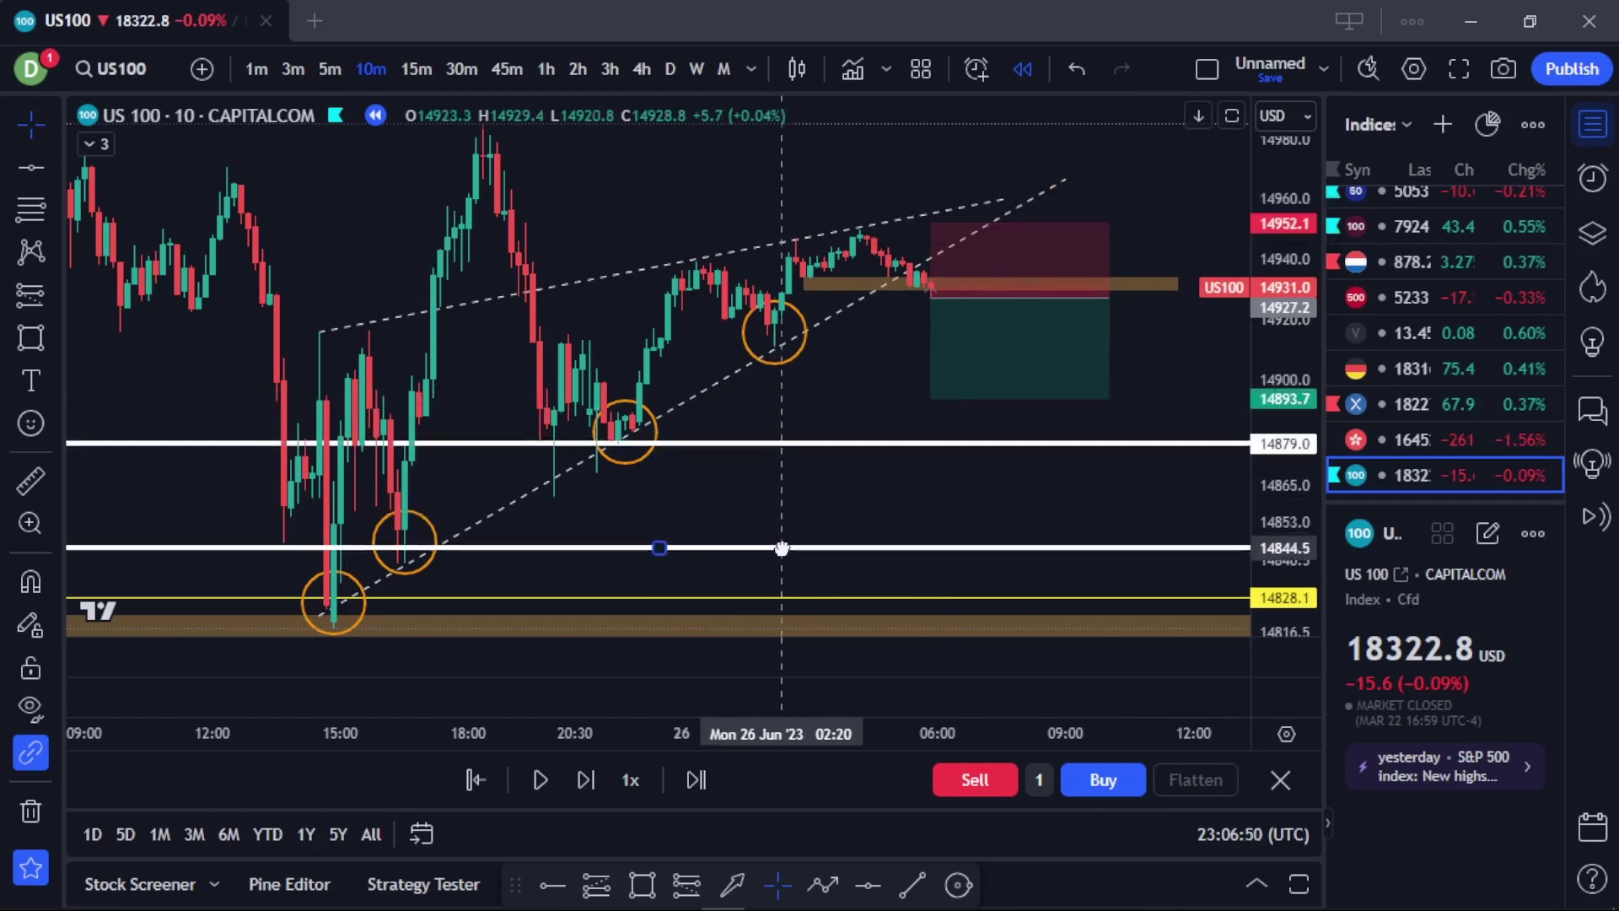
pyautogui.moveTo(930, 398); pyautogui.dragTo(930, 551)
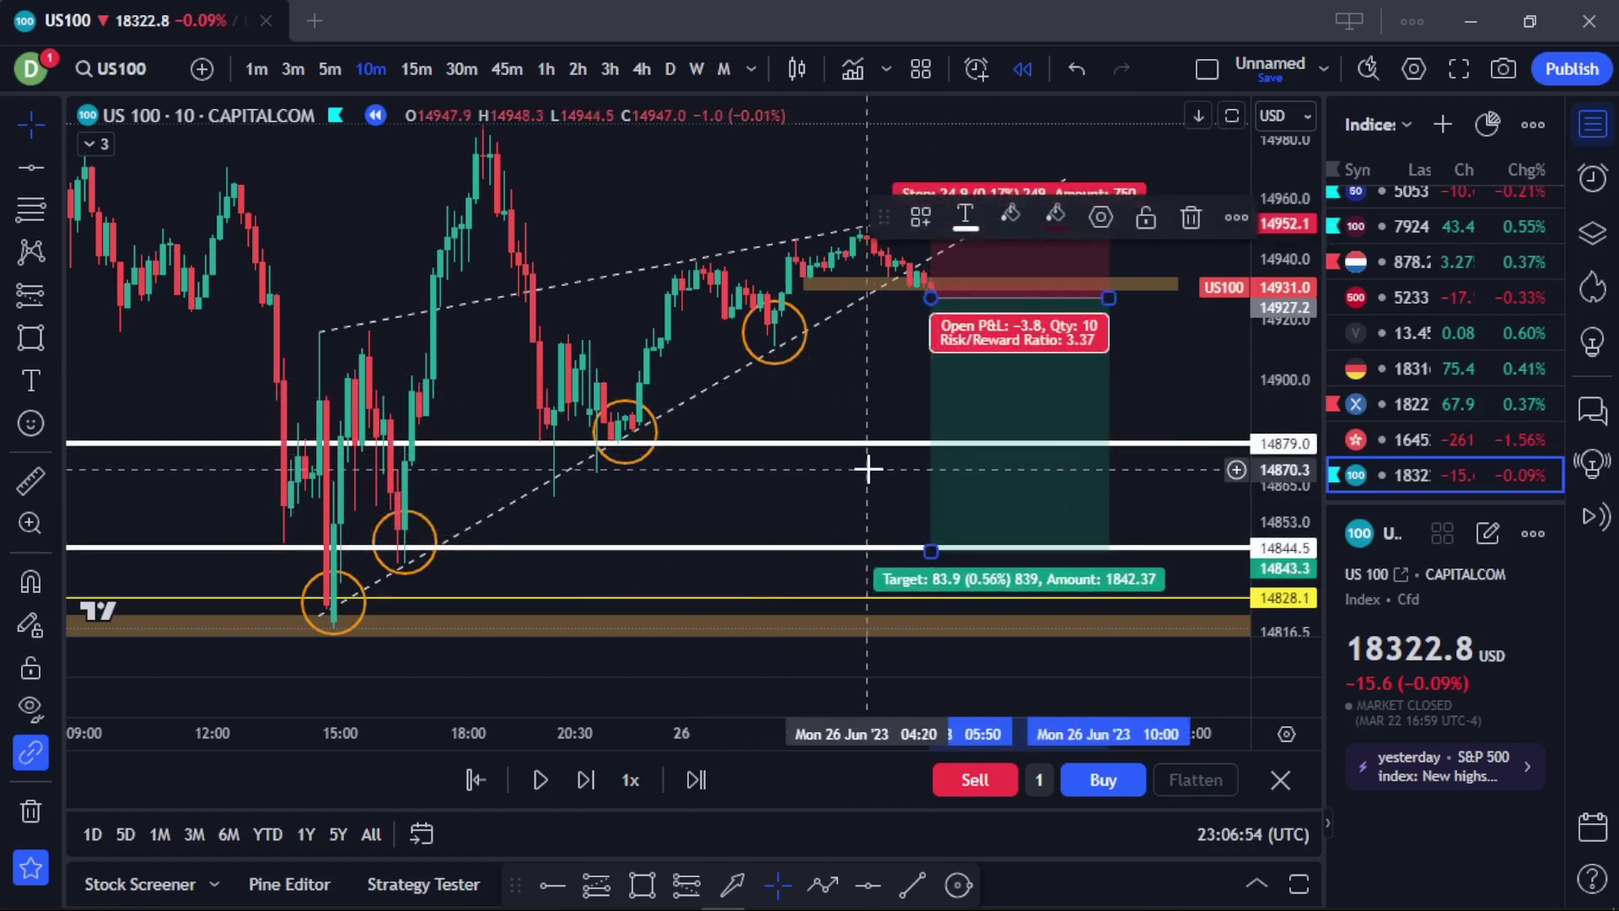
# Set the replay speed to 10x and play until price drops through the 14879.0 line, pausing there.
pyautogui.moveTo(847, 348); pyautogui.dragTo(697, 350)
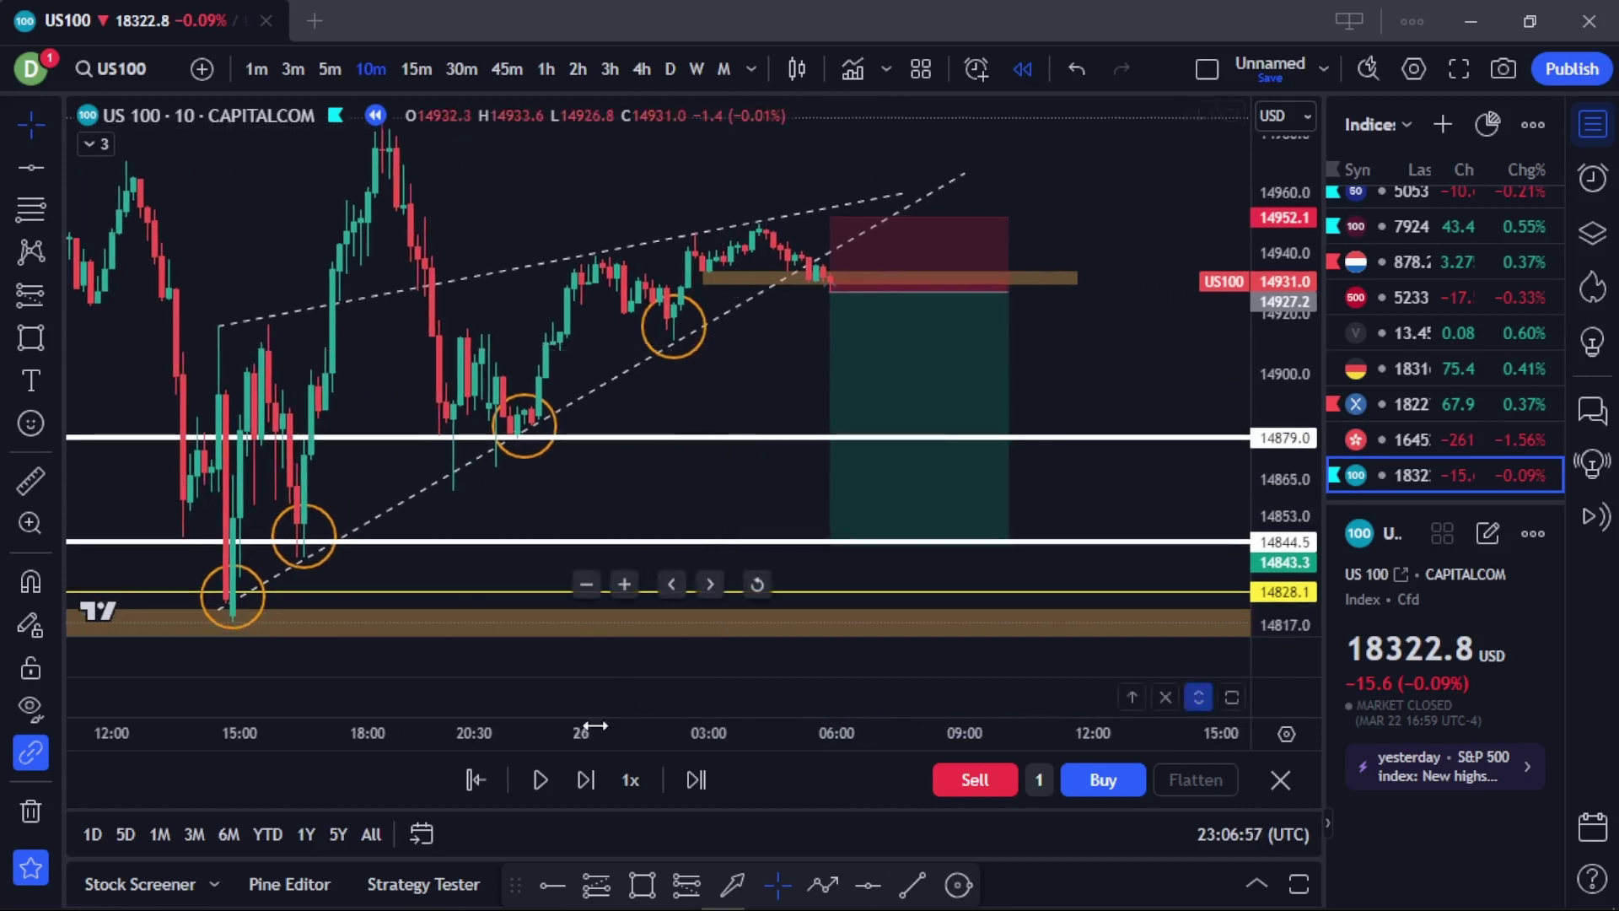
pyautogui.click(648, 777)
pyautogui.click(653, 540)
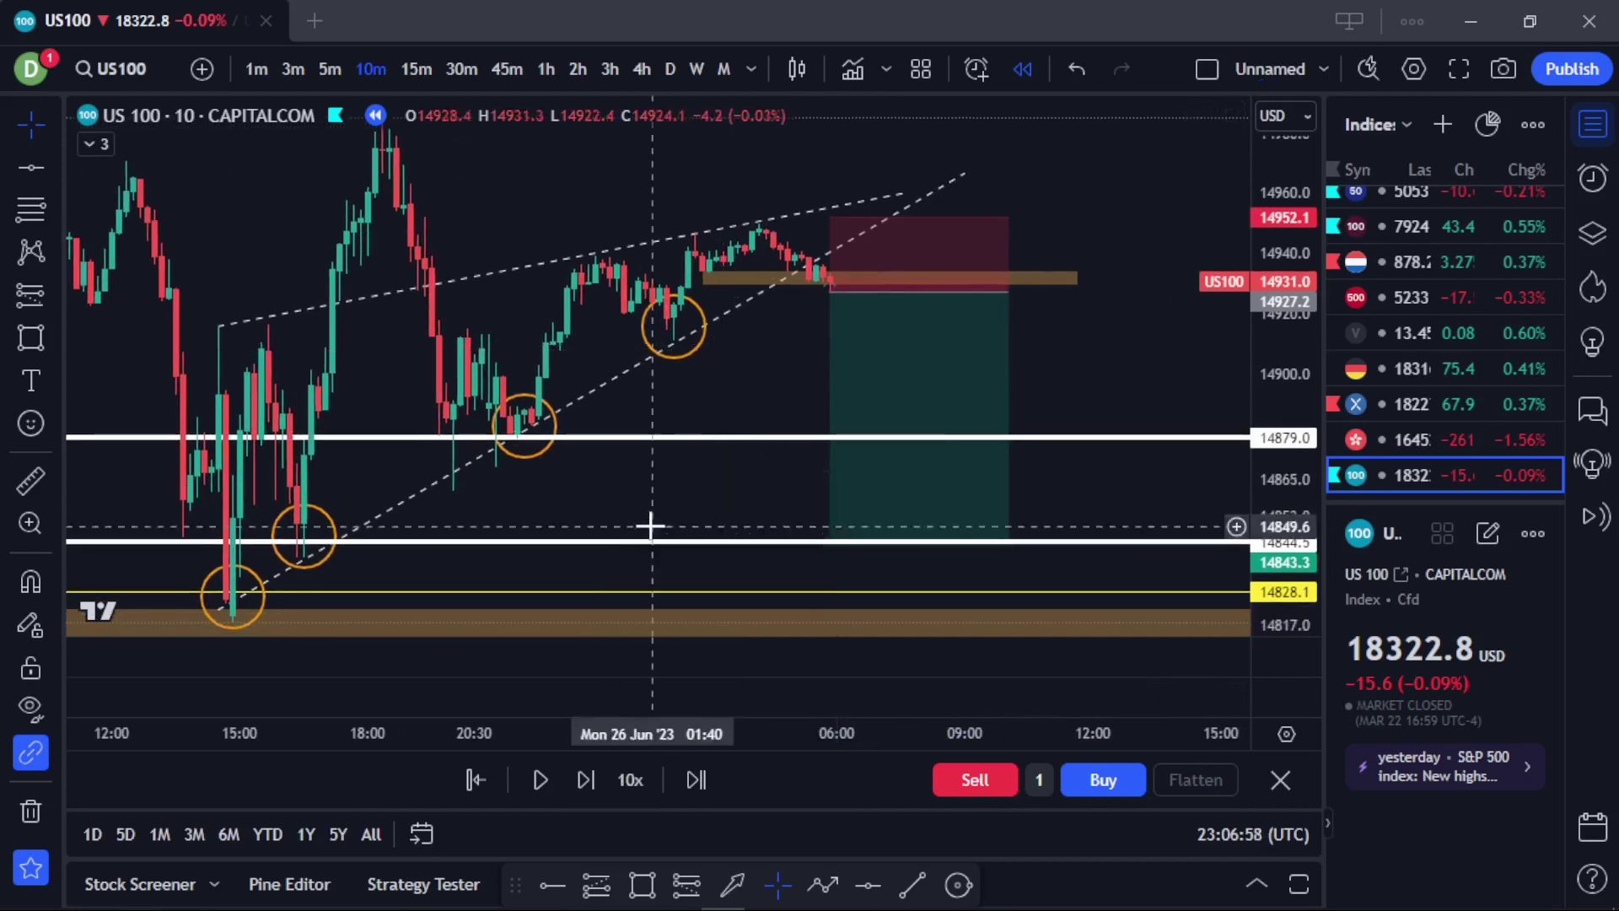
pyautogui.click(542, 777)
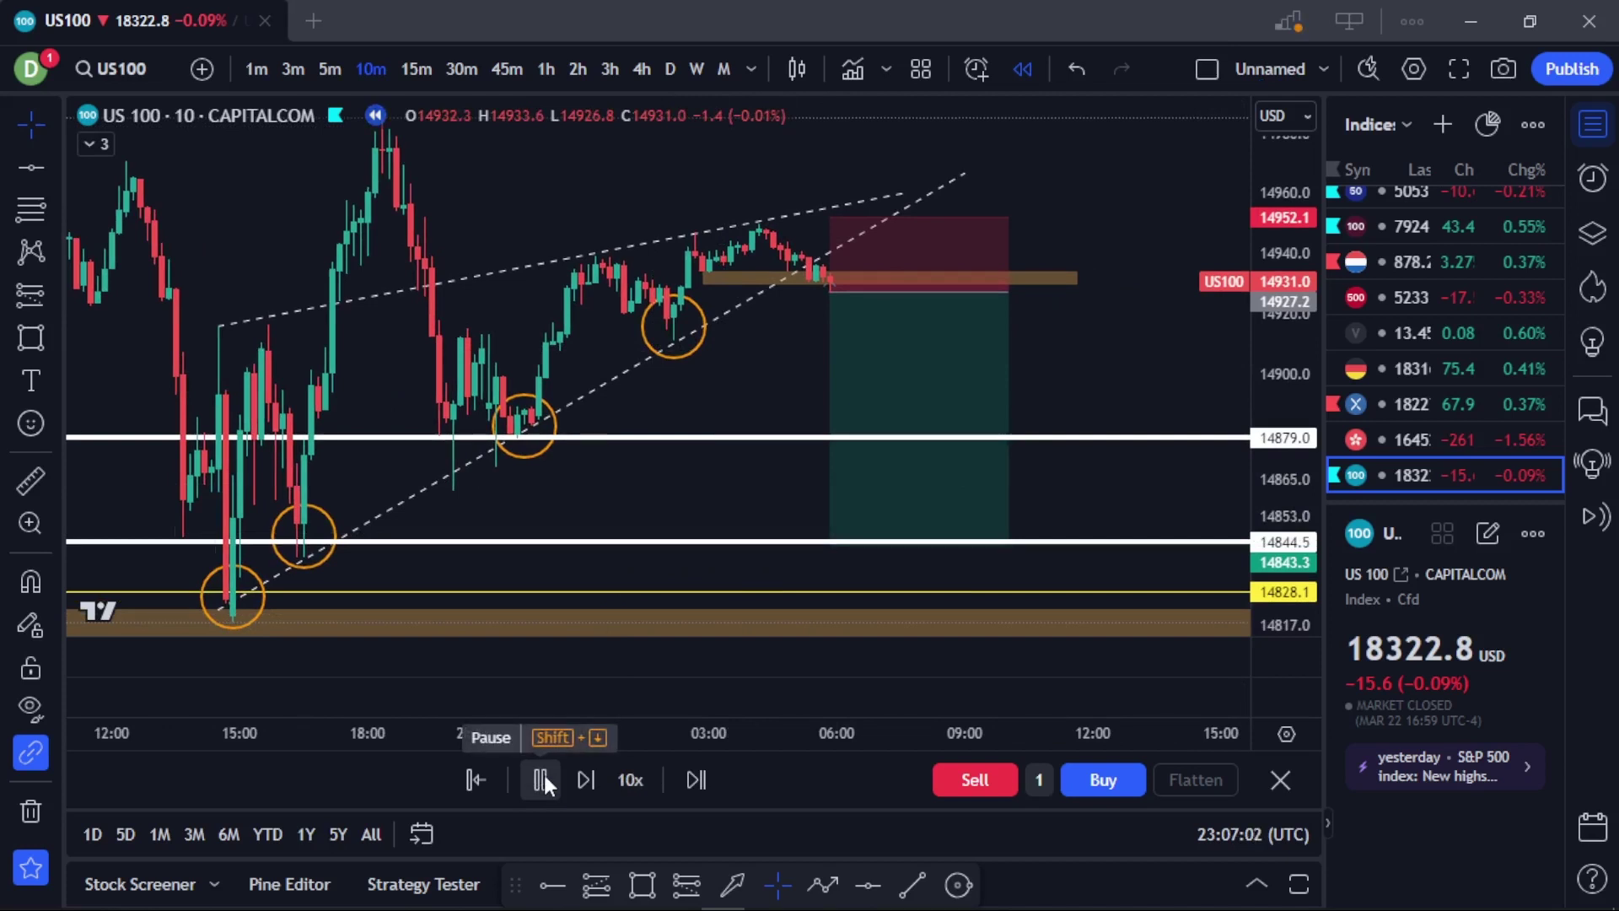
pyautogui.click(542, 777)
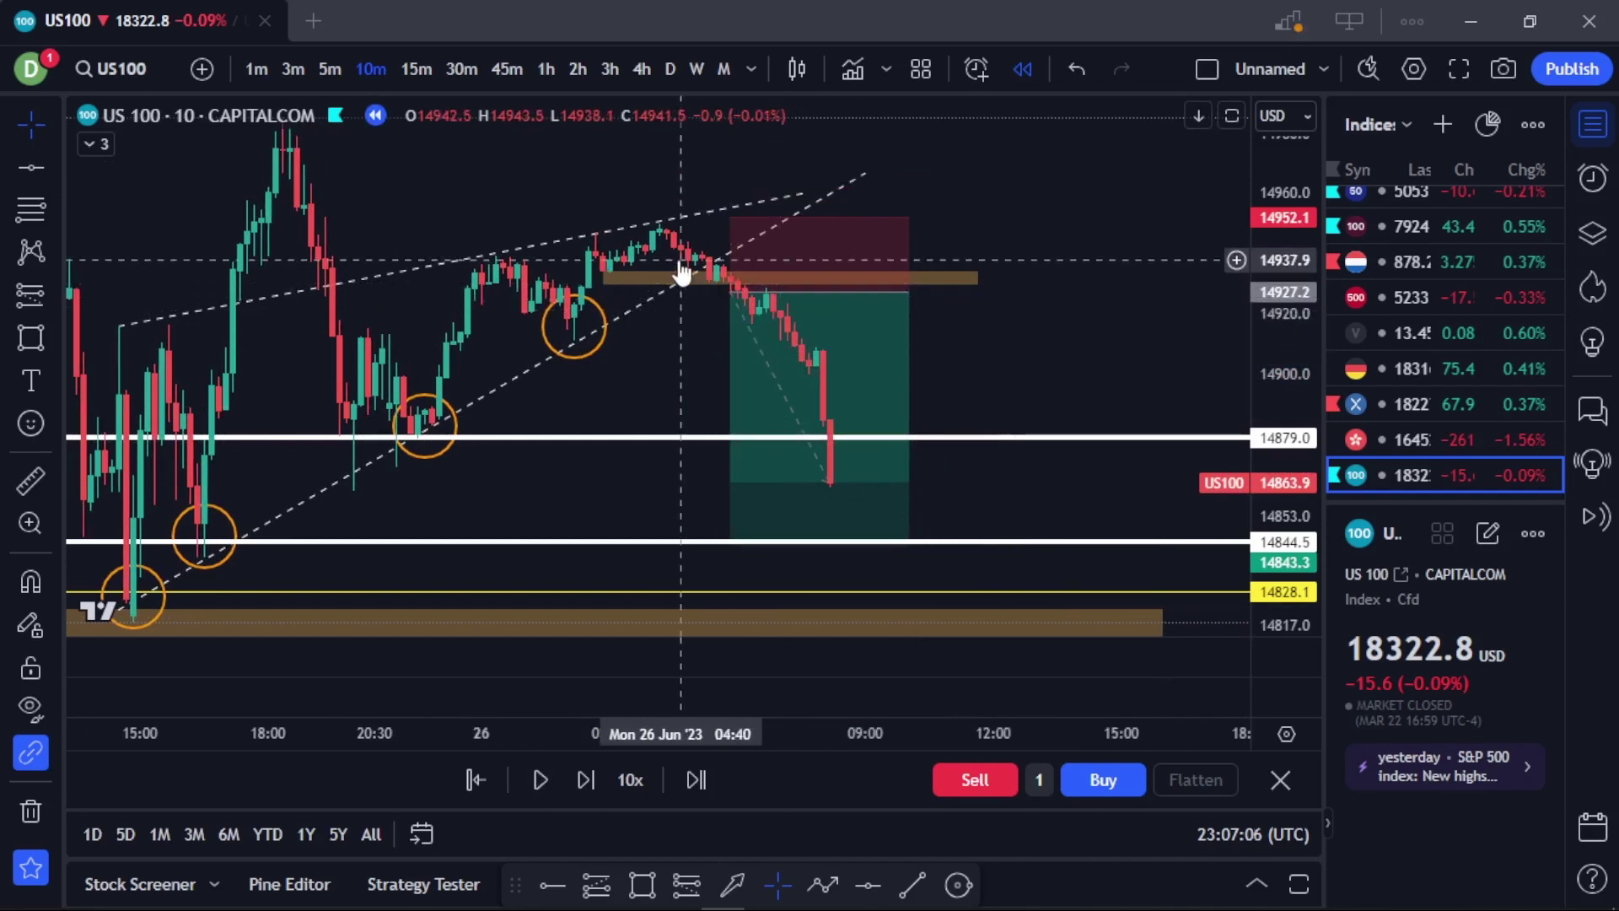
# Resume the 10x replay and pause it once price reaches the lower white line at 14844.5.
pyautogui.click(756, 308)
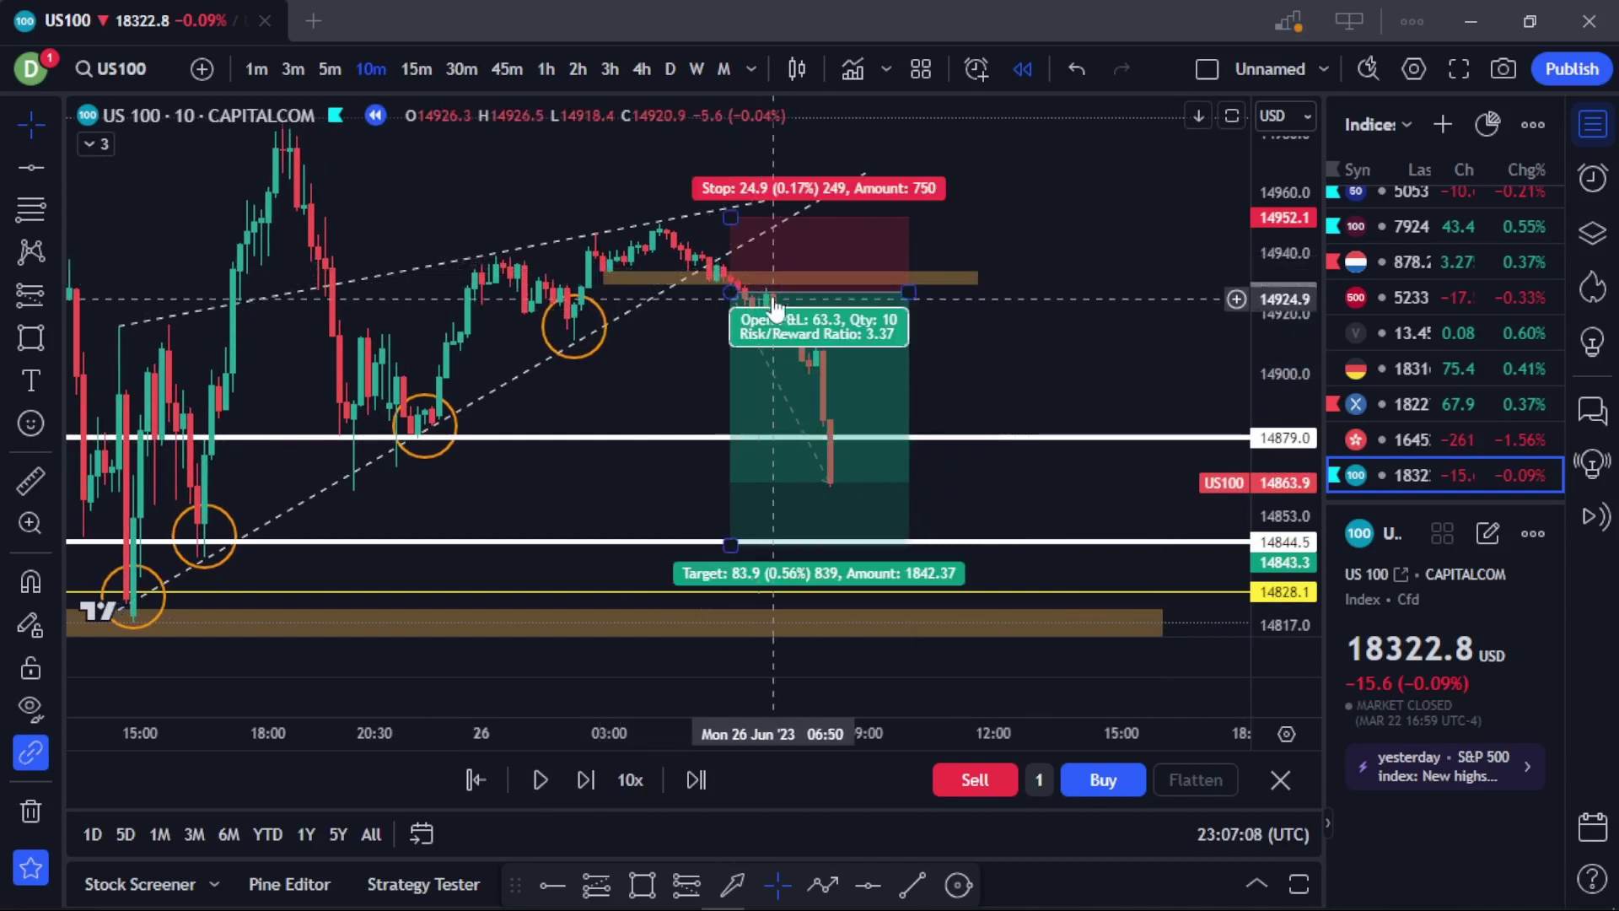
pyautogui.click(791, 279)
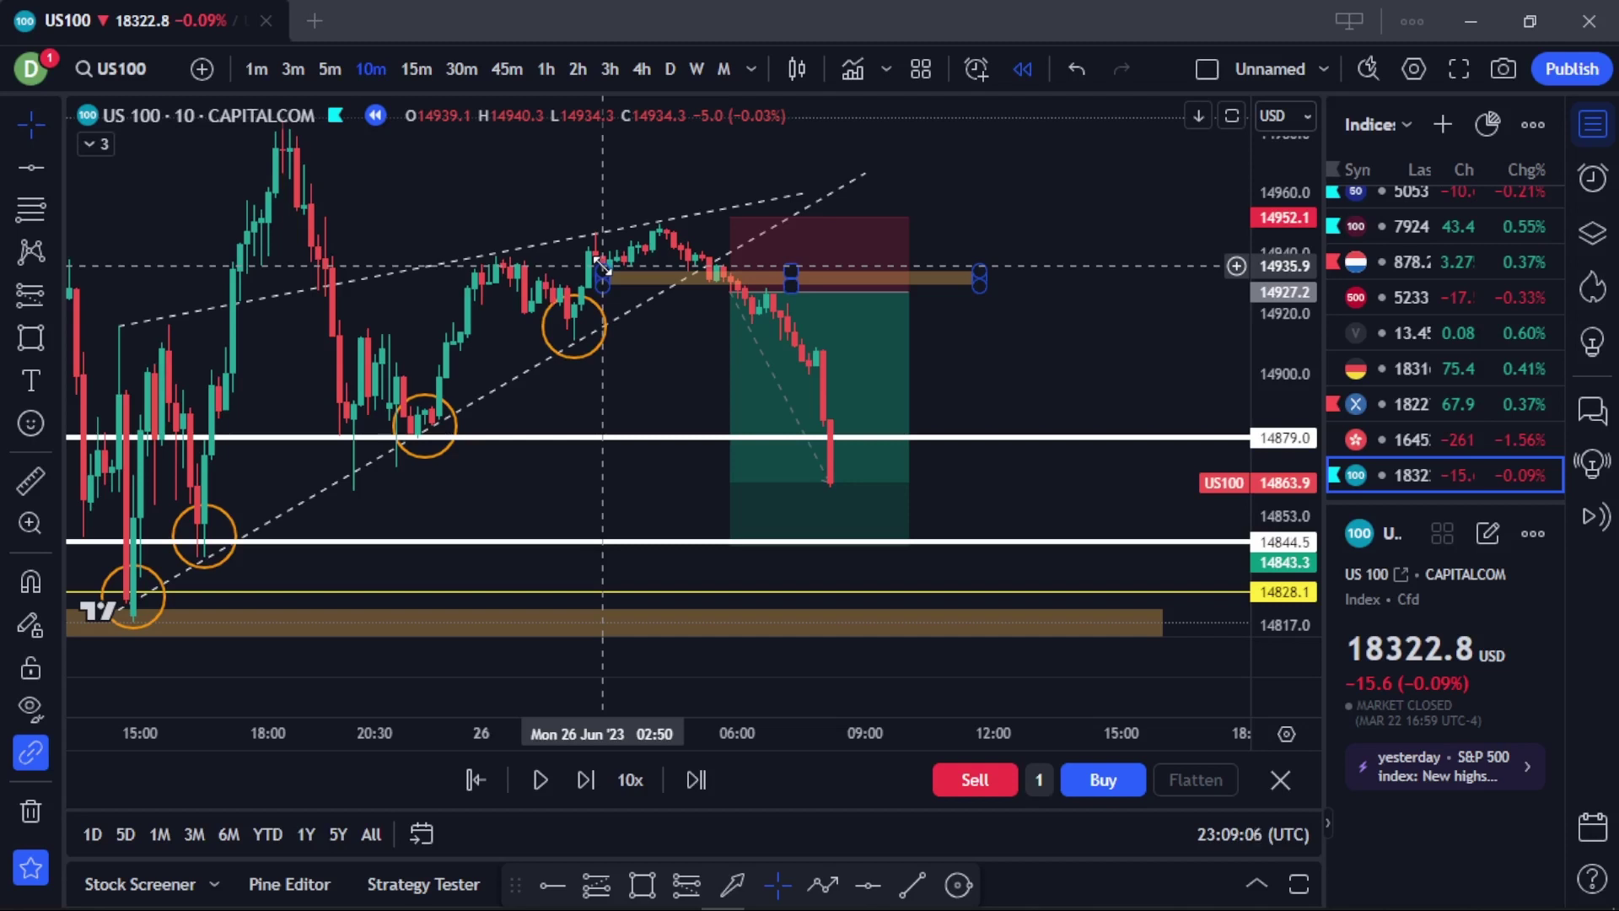
pyautogui.click(625, 782)
pyautogui.click(622, 782)
pyautogui.click(541, 779)
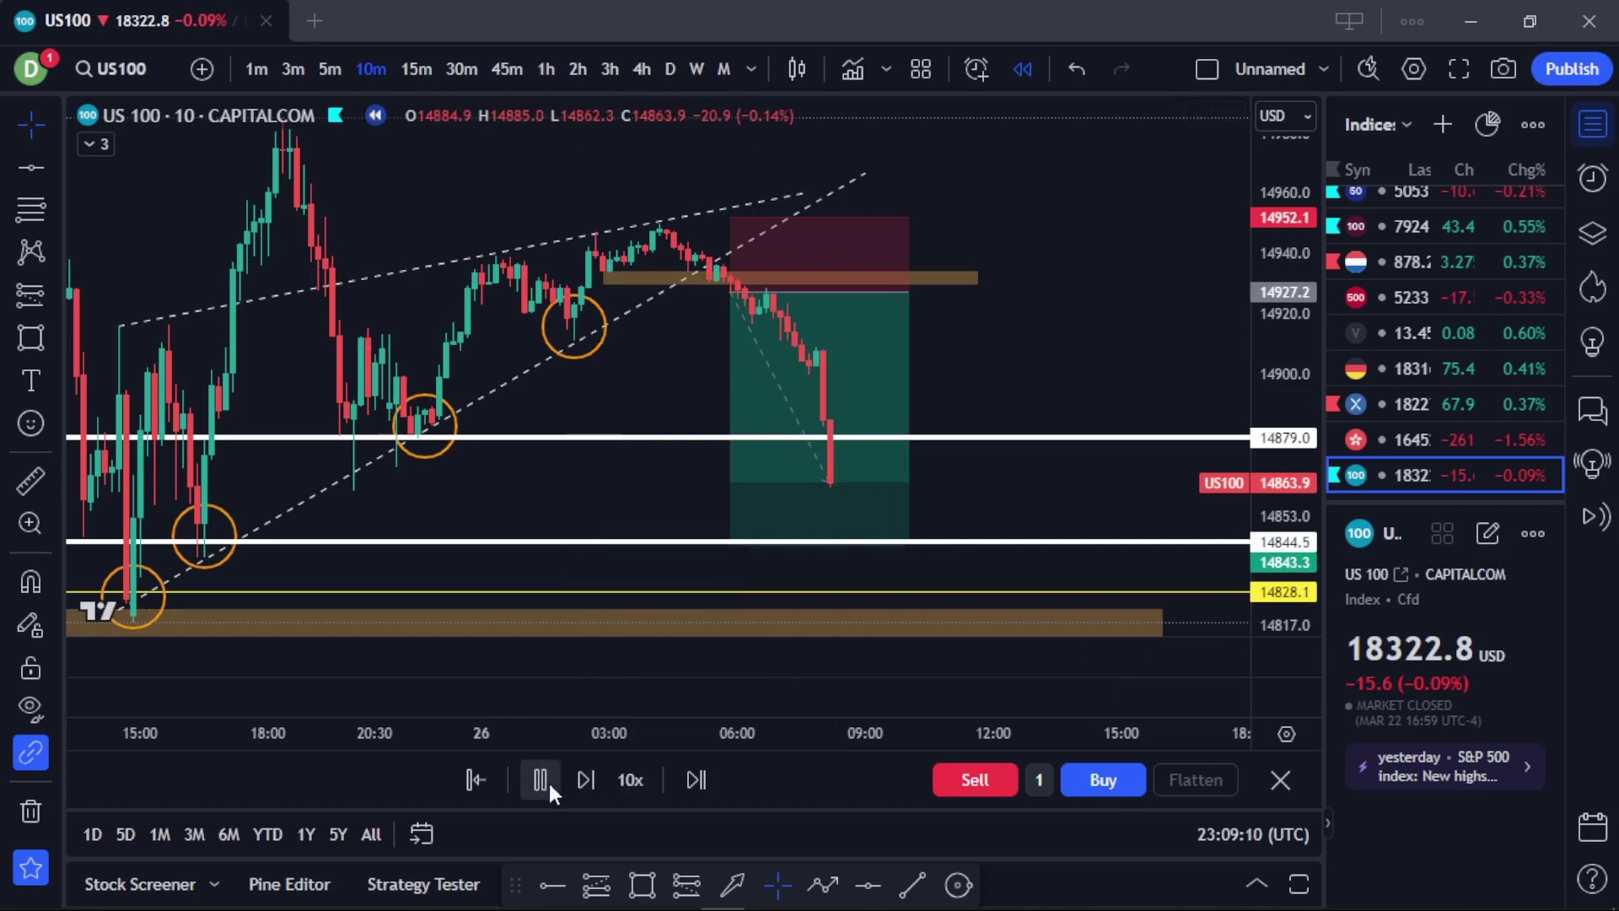
pyautogui.click(547, 779)
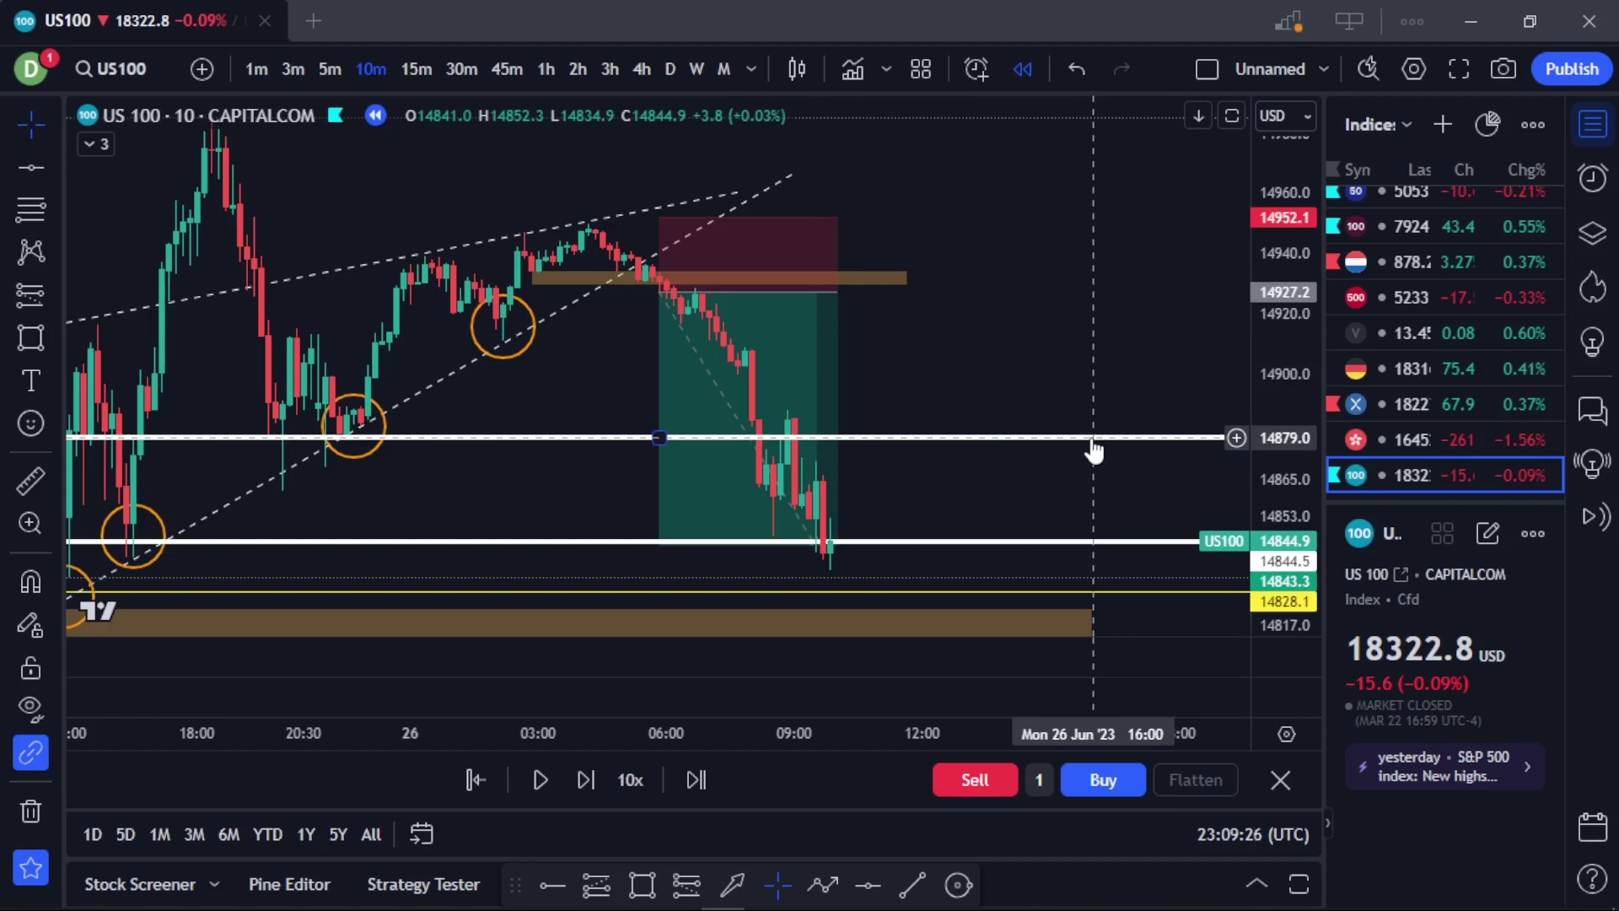
# Set the replay speed back to 1x.
pyautogui.click(687, 299)
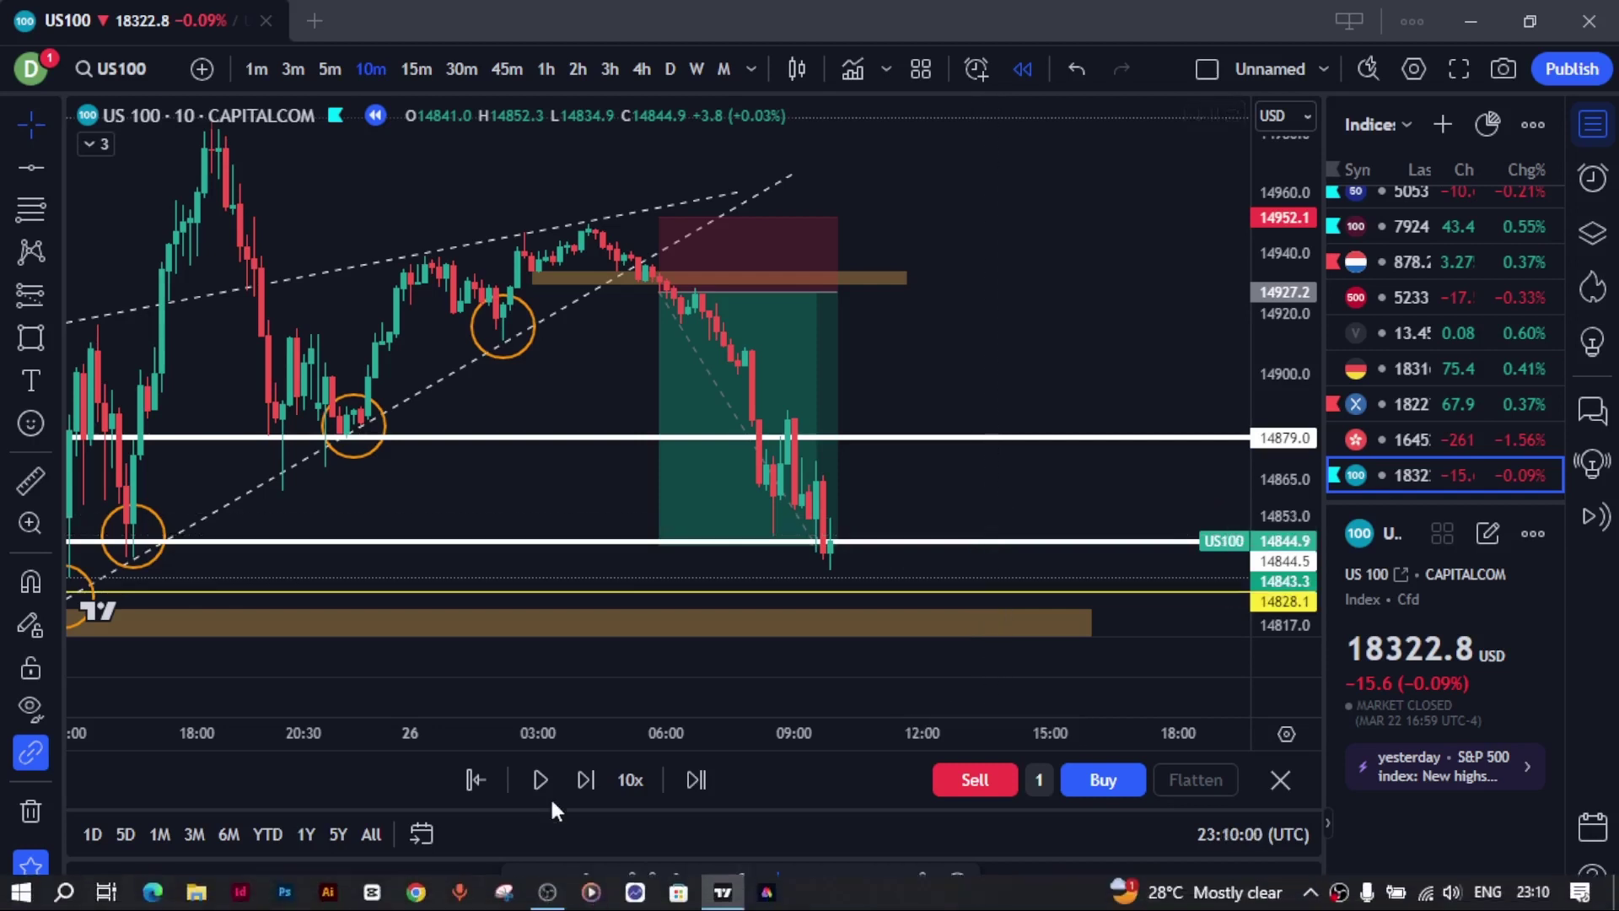
pyautogui.click(617, 779)
pyautogui.click(636, 616)
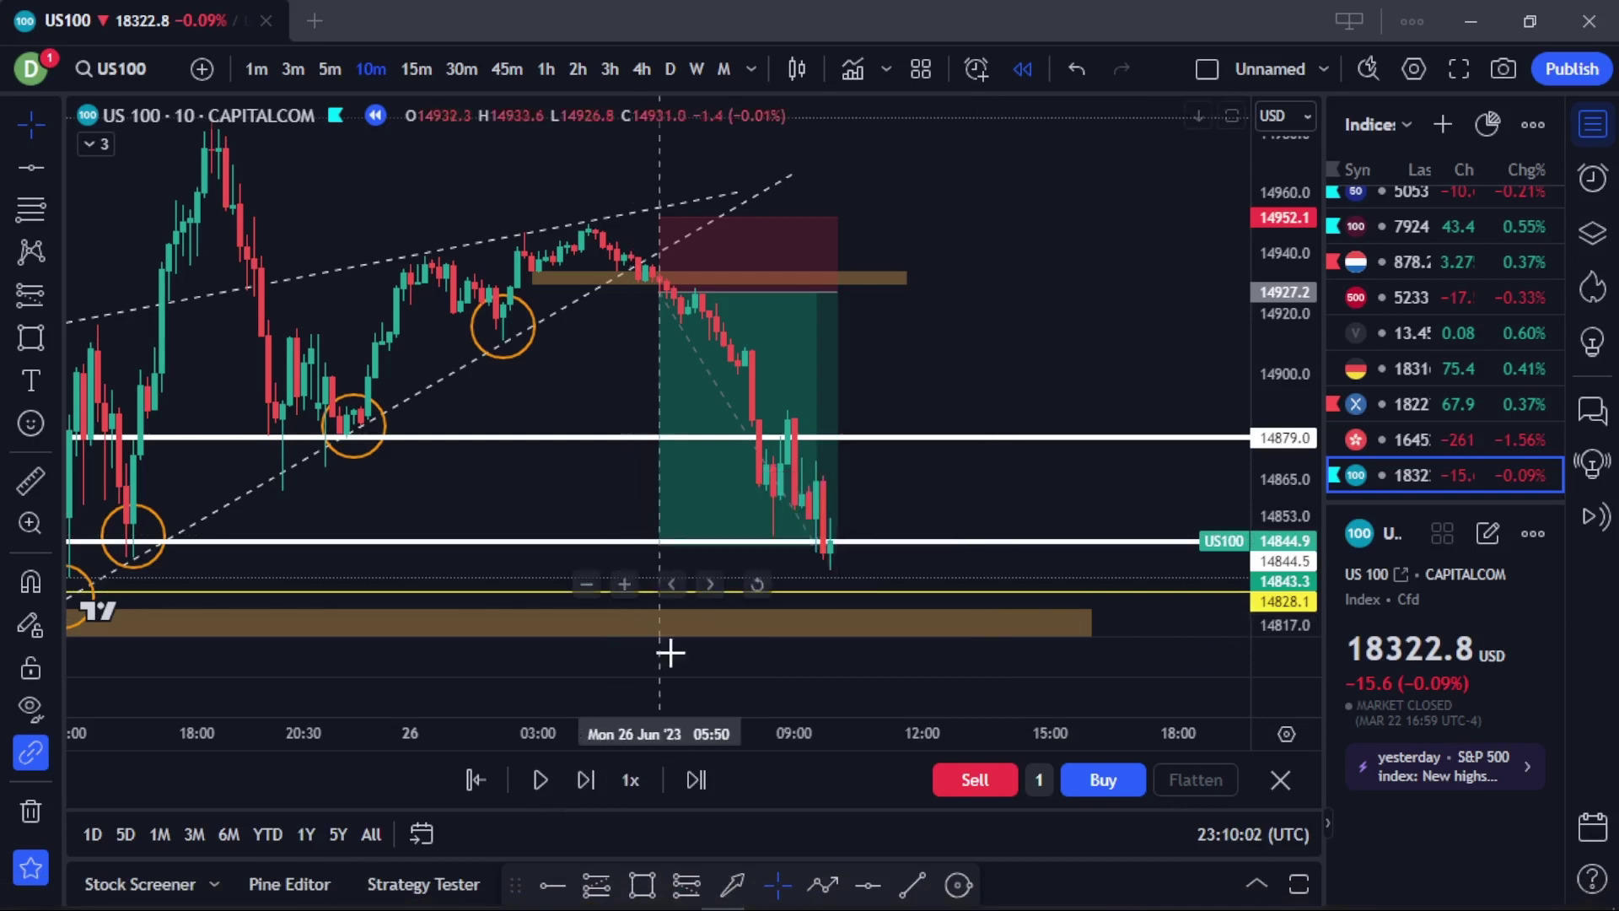
# Draw a falling trend line above the sell-off, from about 14935.2 at 26 June 05:50 to about 14840.8 at 12:40.
pyautogui.moveTo(1265, 318); pyautogui.dragTo(1265, 371)
pyautogui.scroll(-2, 1120, 372)
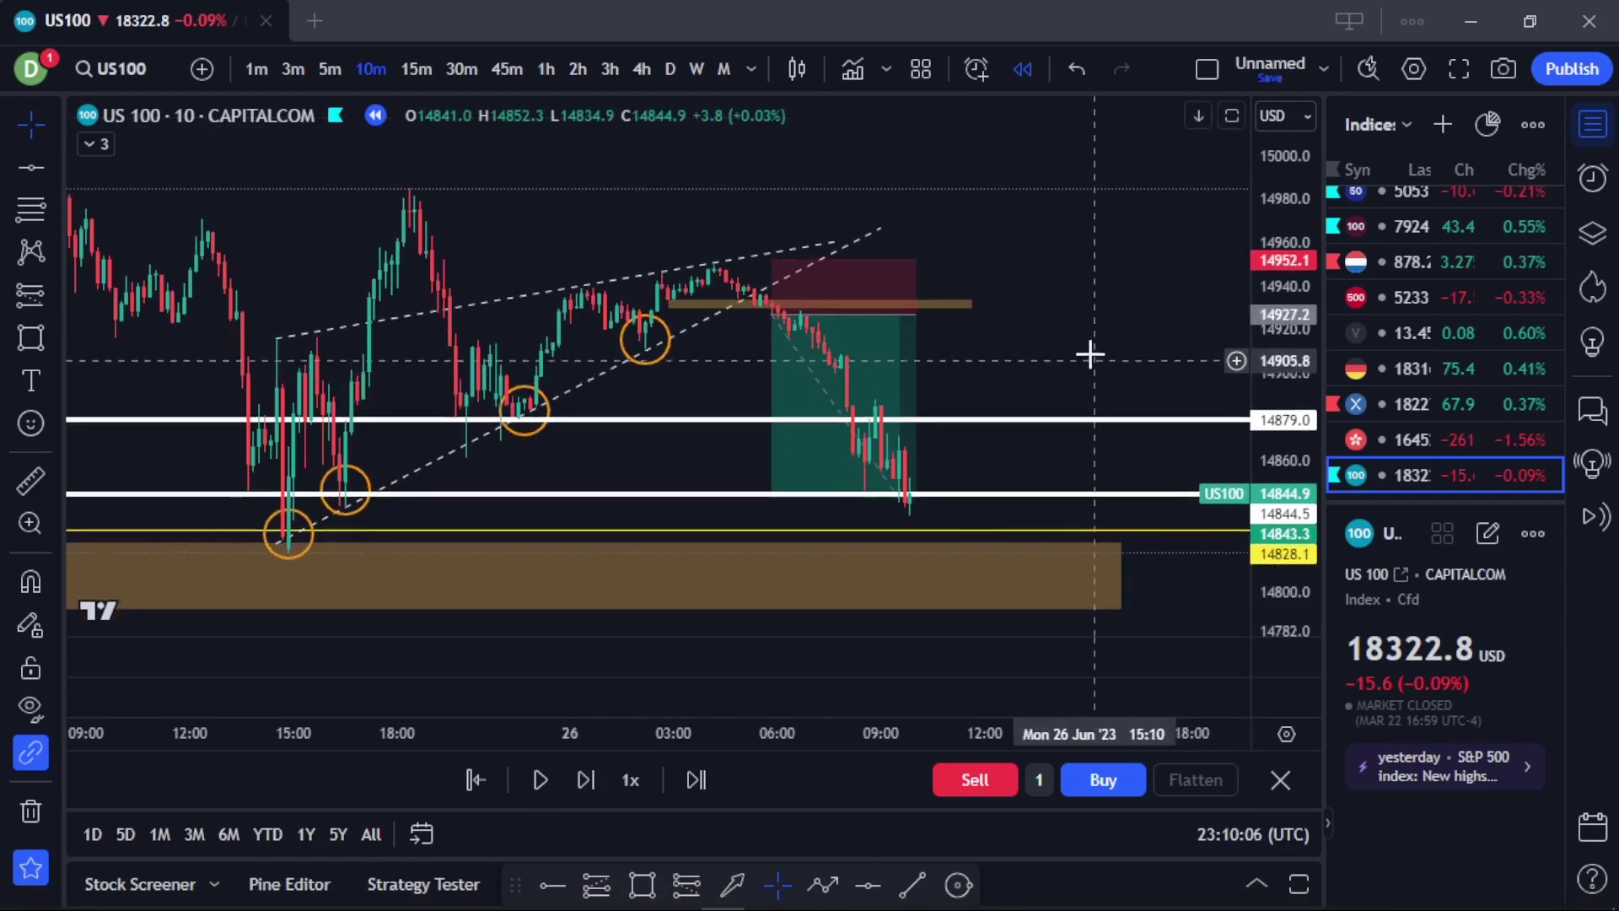
pyautogui.moveTo(1084, 358); pyautogui.dragTo(1006, 395)
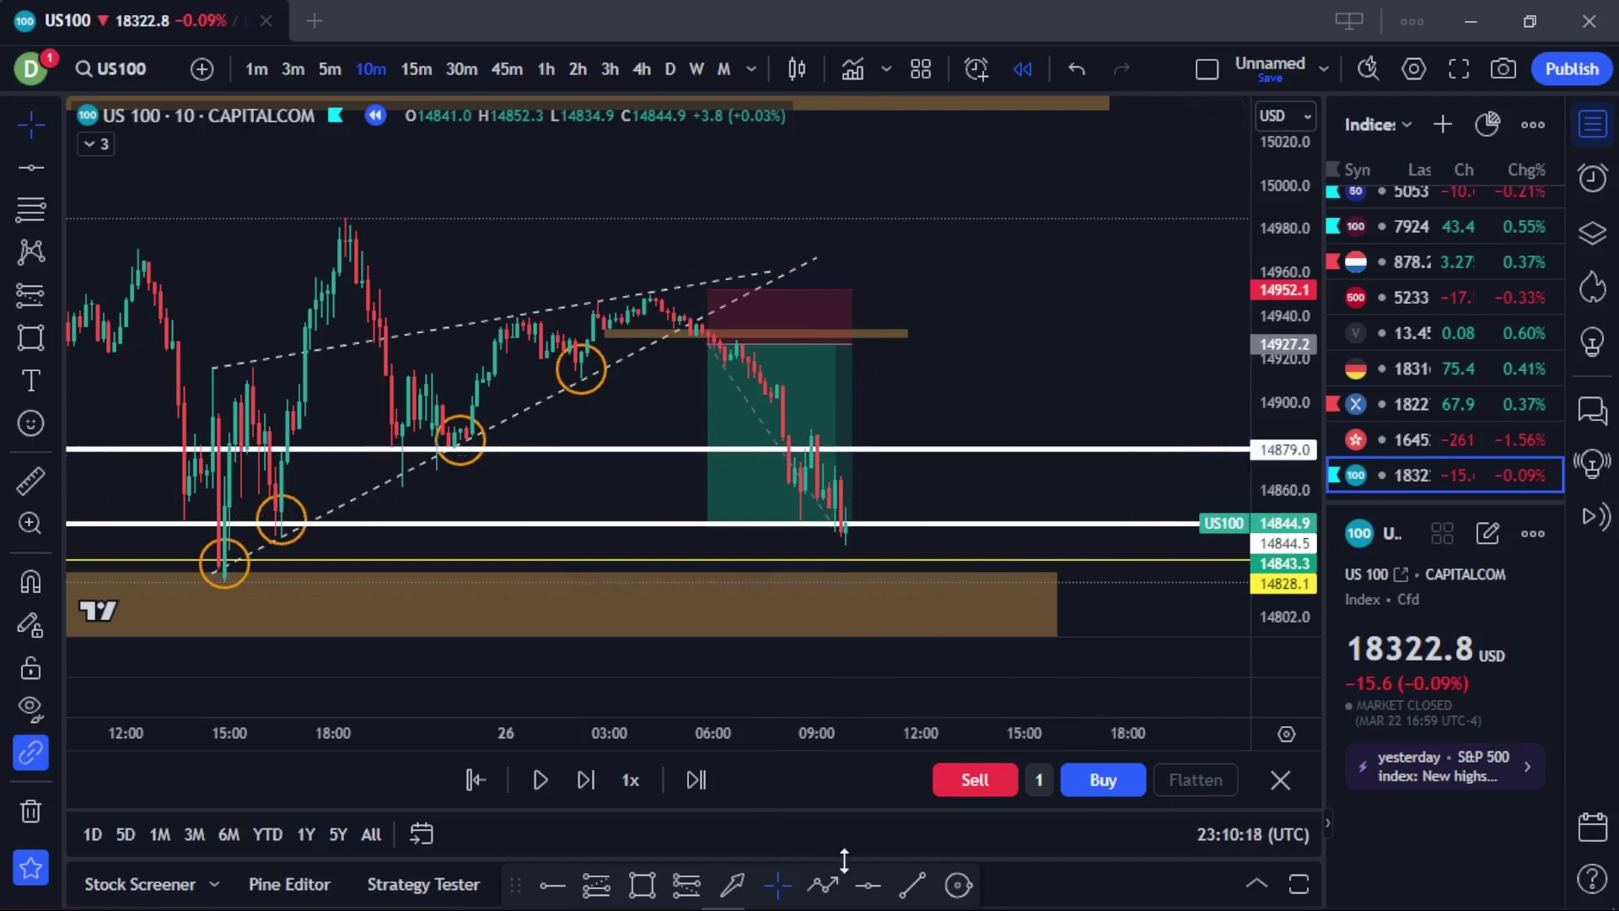
pyautogui.click(912, 884)
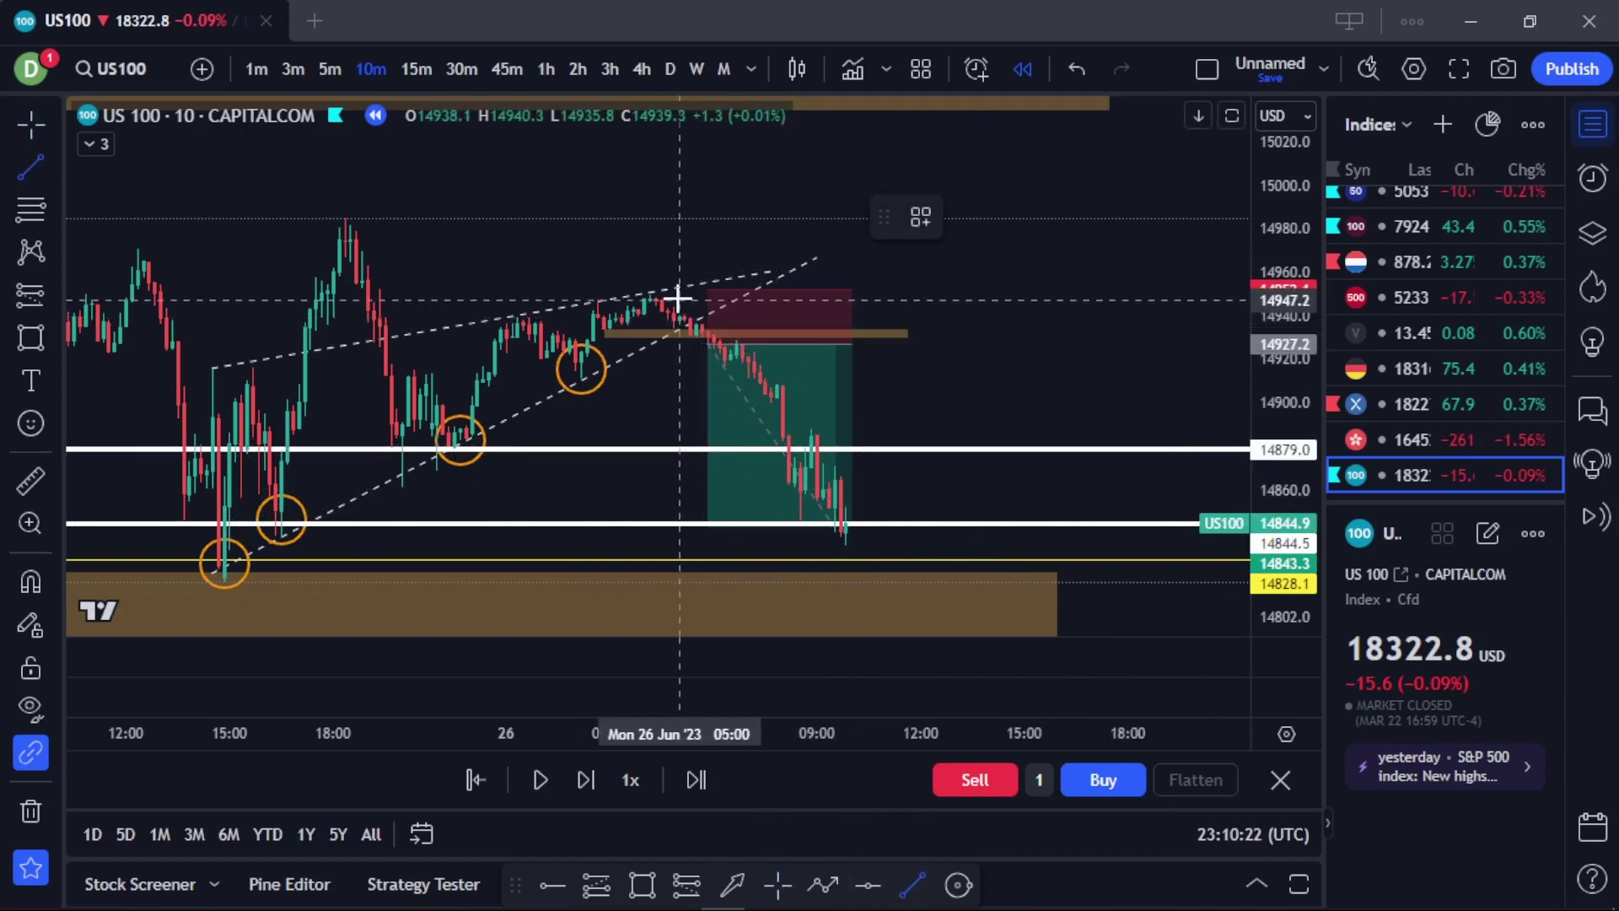
pyautogui.click(707, 326)
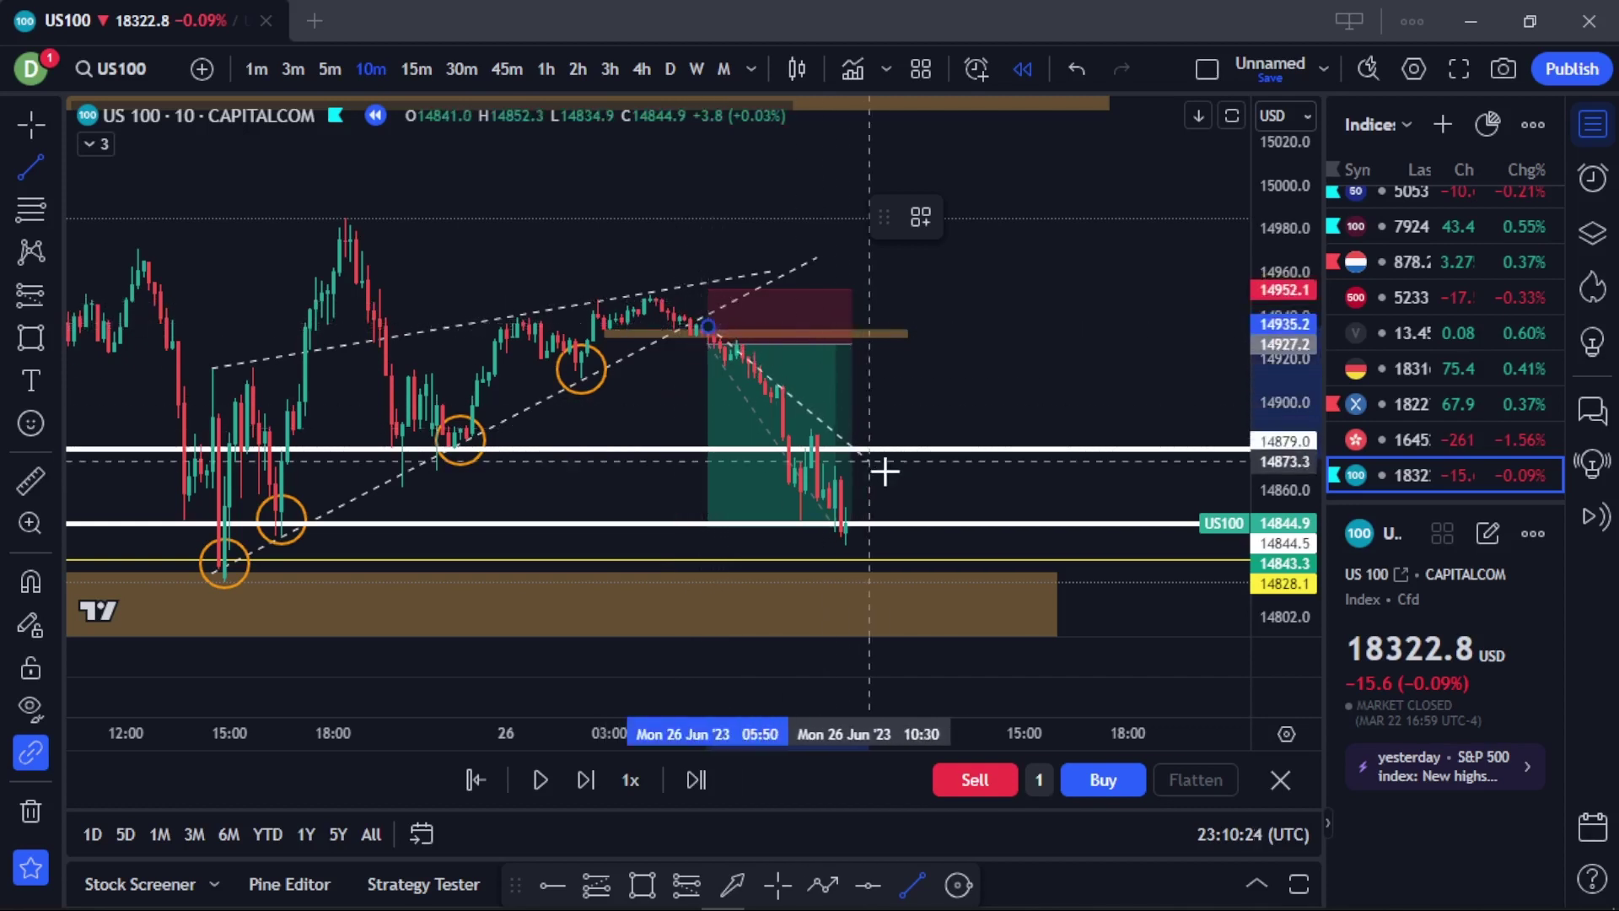
pyautogui.click(943, 532)
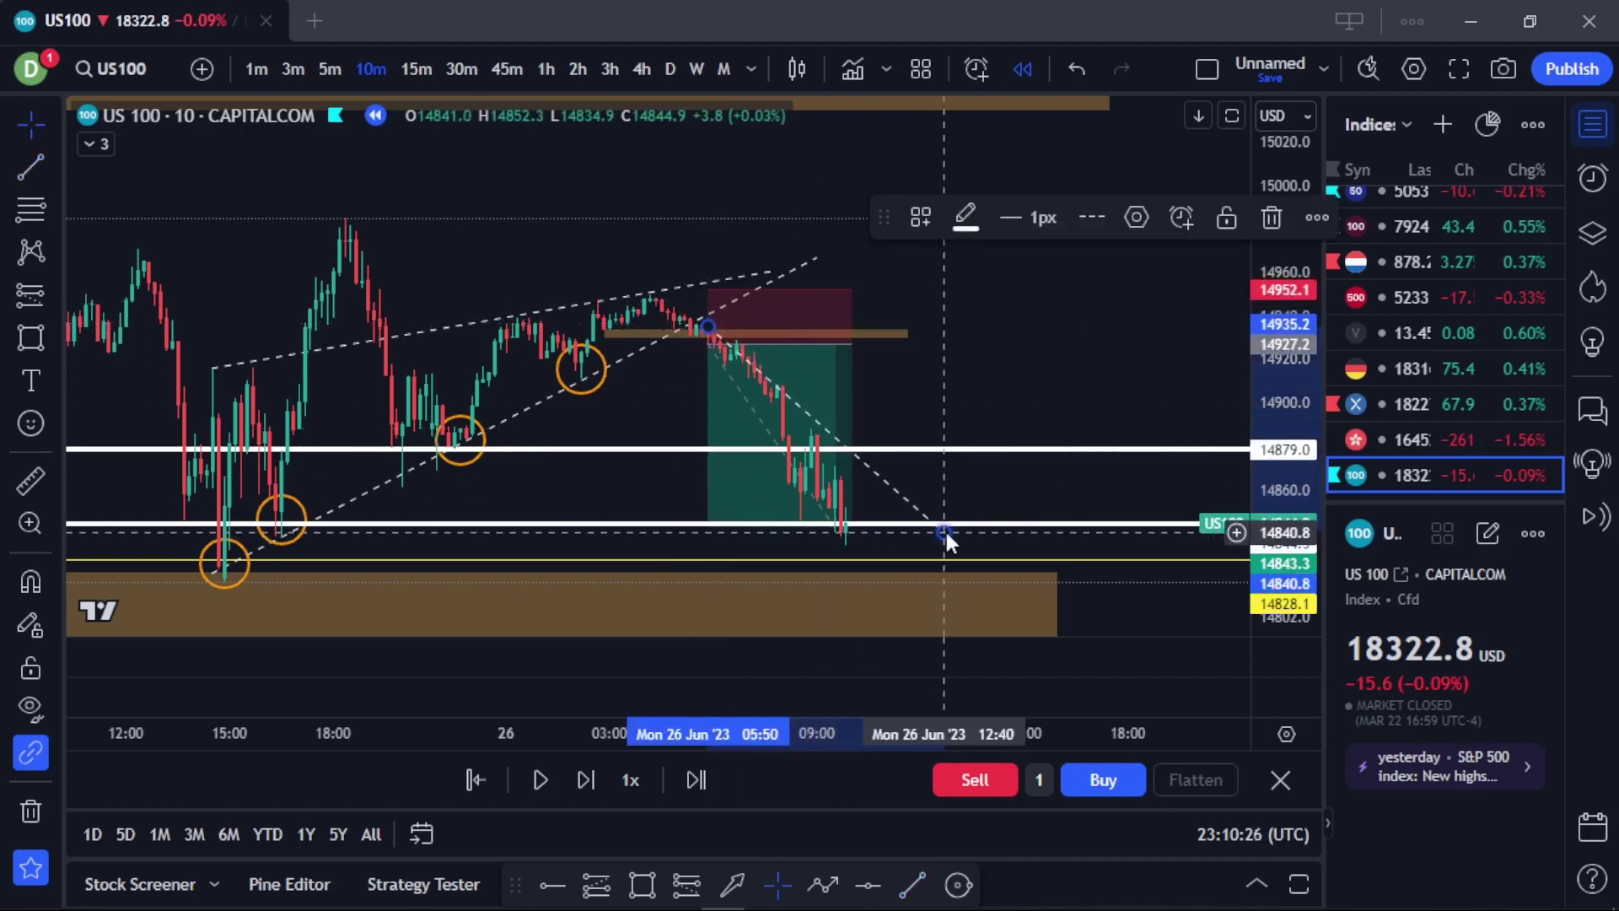
# Set the falling trend line to 3px thickness and yellow color.
pyautogui.click(1037, 218)
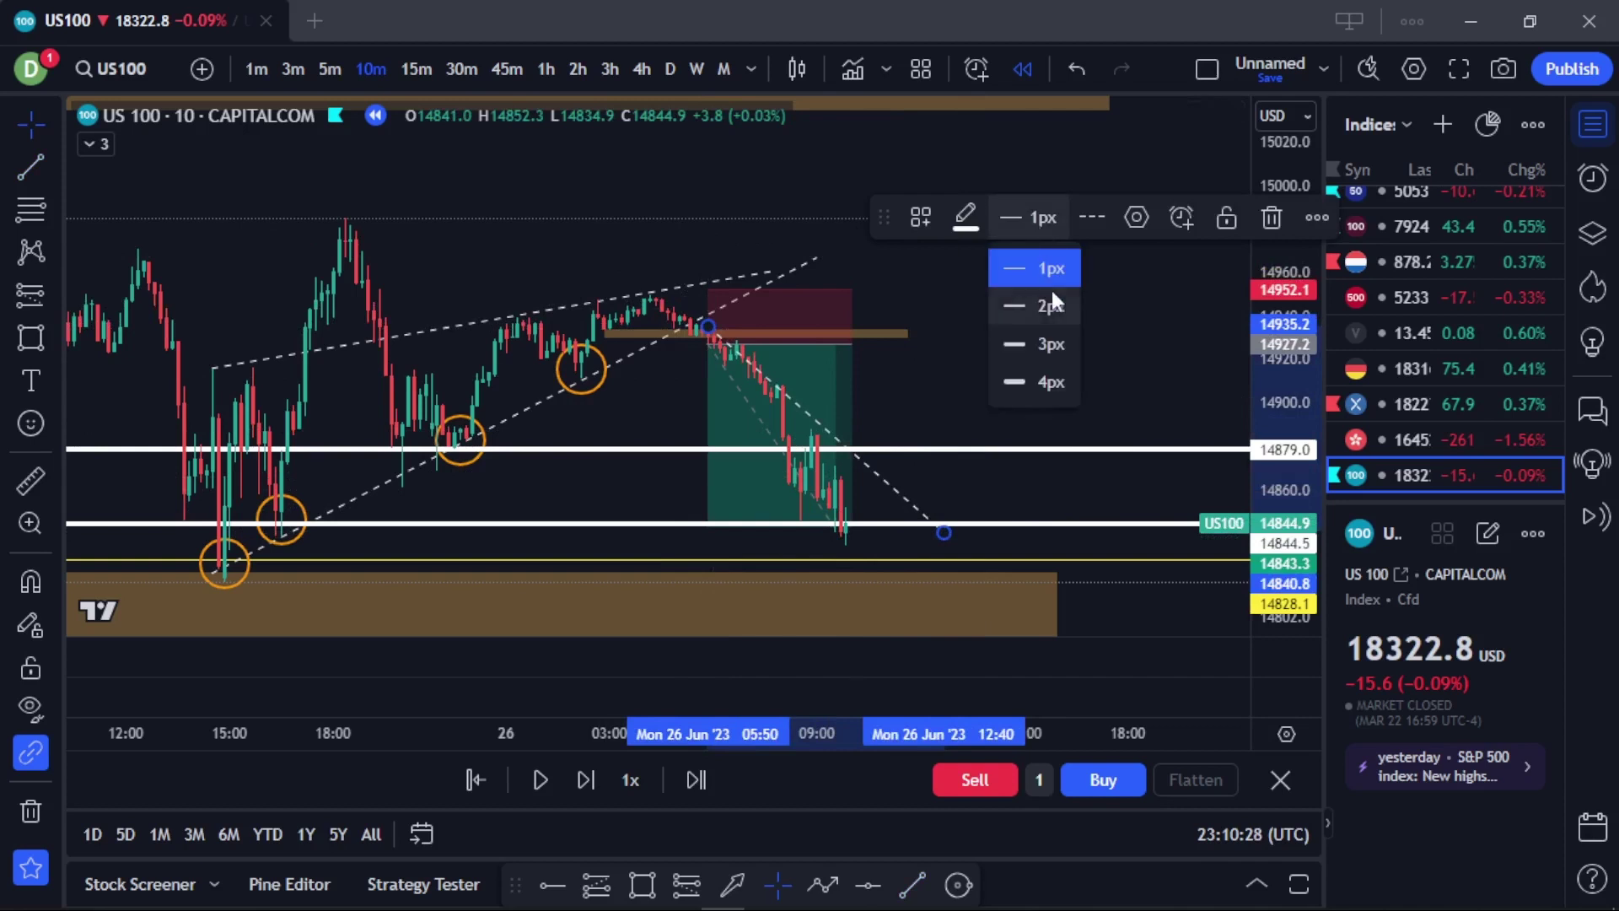
pyautogui.click(1041, 341)
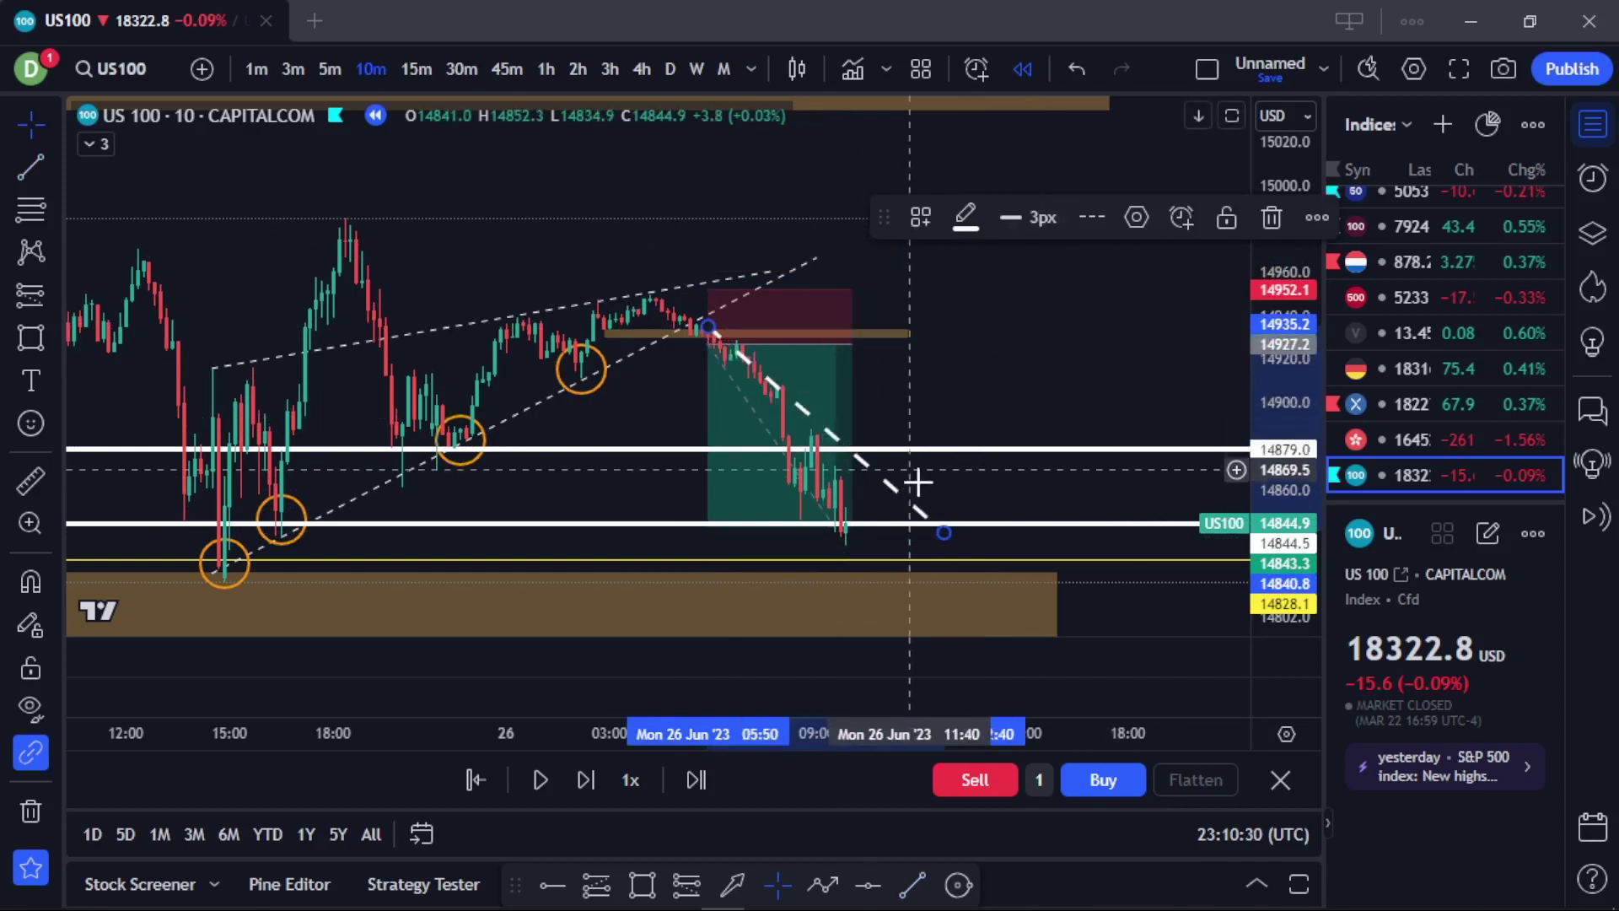
pyautogui.click(968, 223)
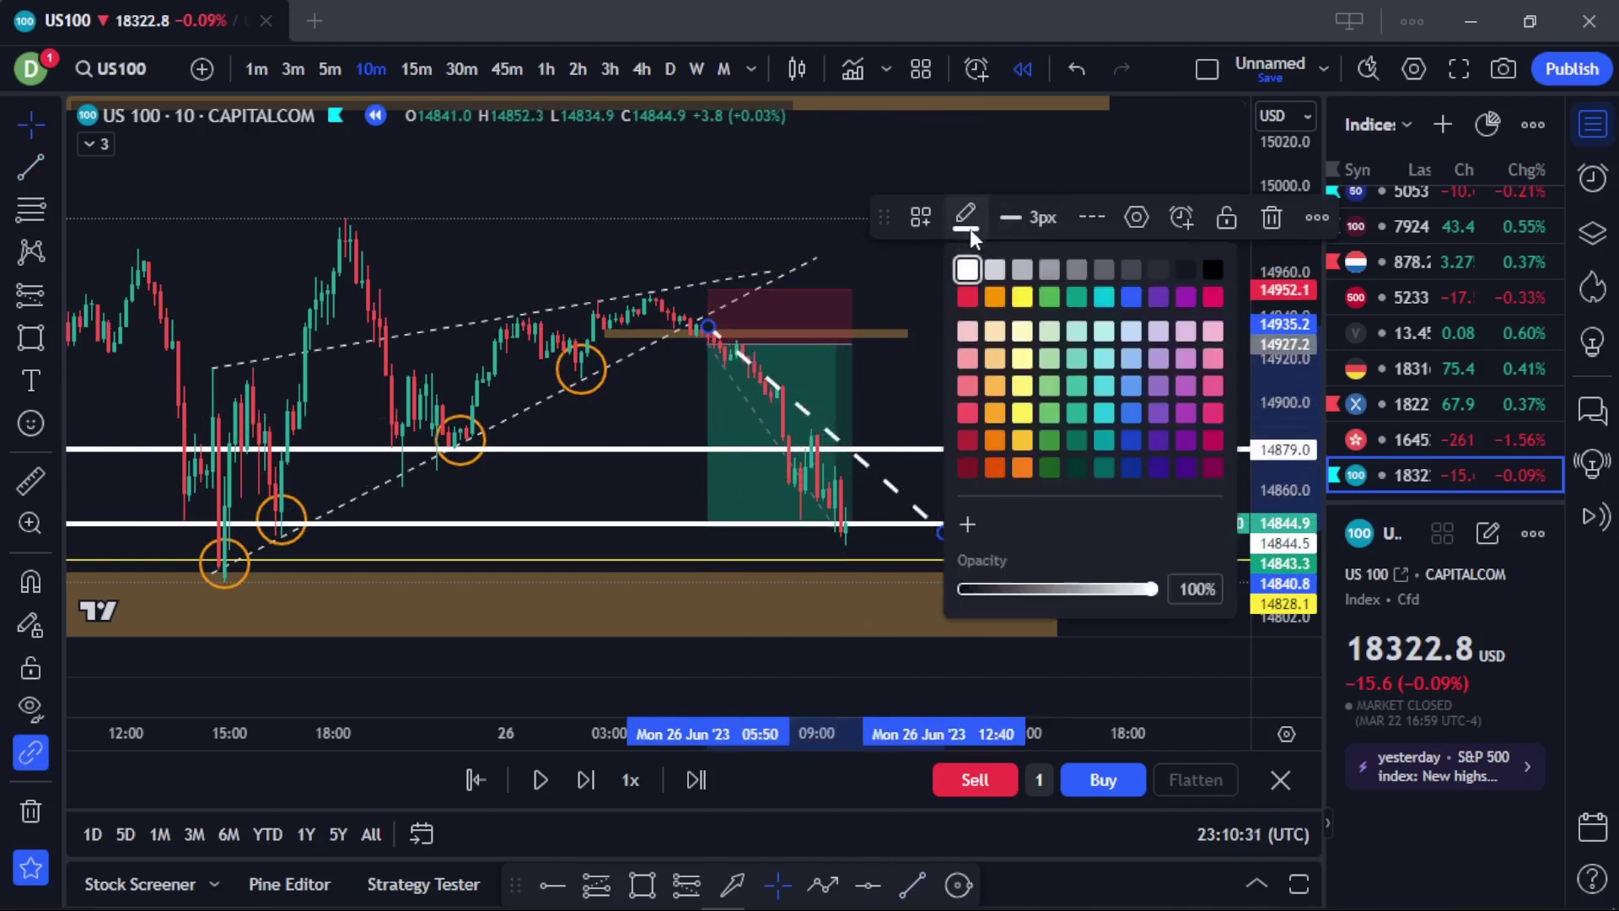
pyautogui.click(1021, 297)
pyautogui.click(976, 371)
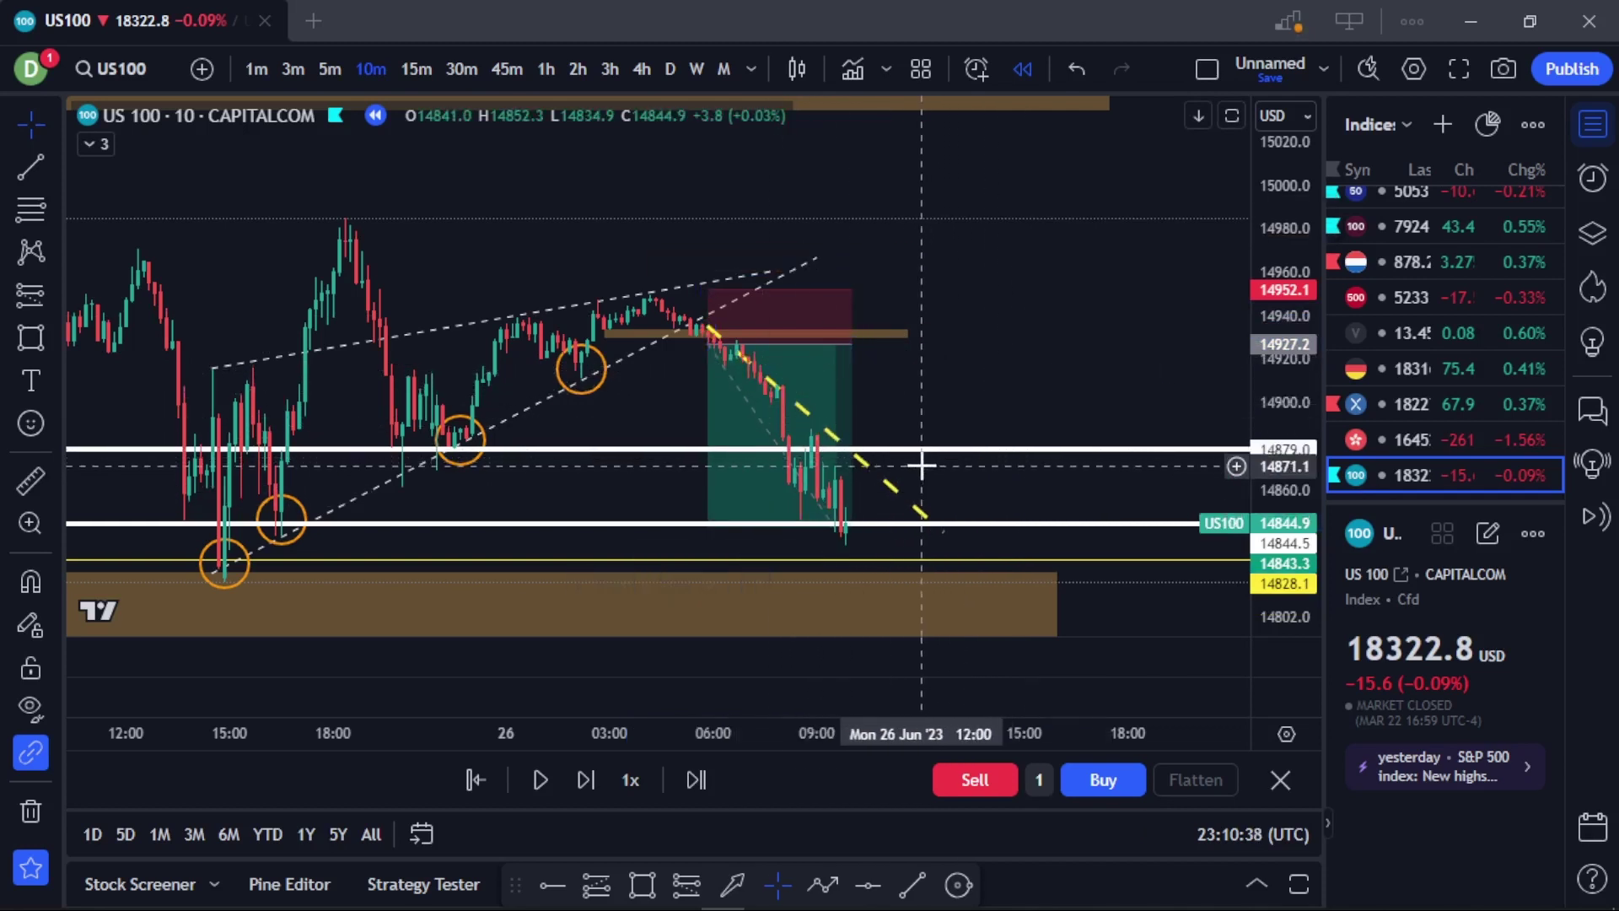
# Draw a support rectangle just under the 14844.5 line, from about 14843.5 down to 14833, spanning 26 June 09:20 to about 21:20.
pyautogui.moveTo(966, 358); pyautogui.dragTo(853, 358)
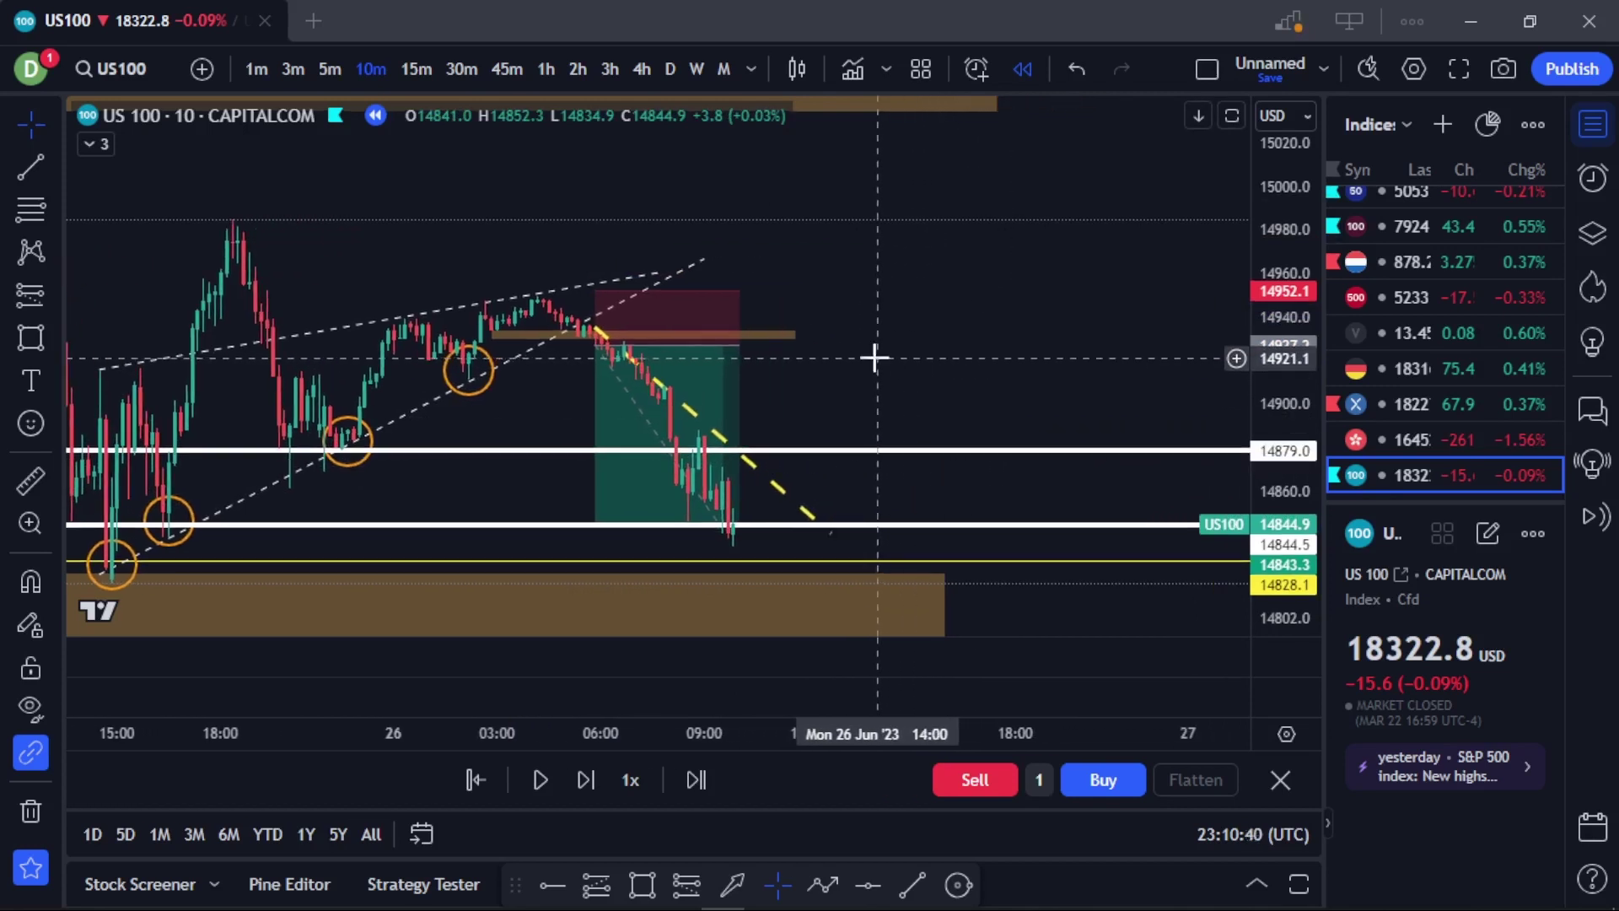
pyautogui.click(641, 884)
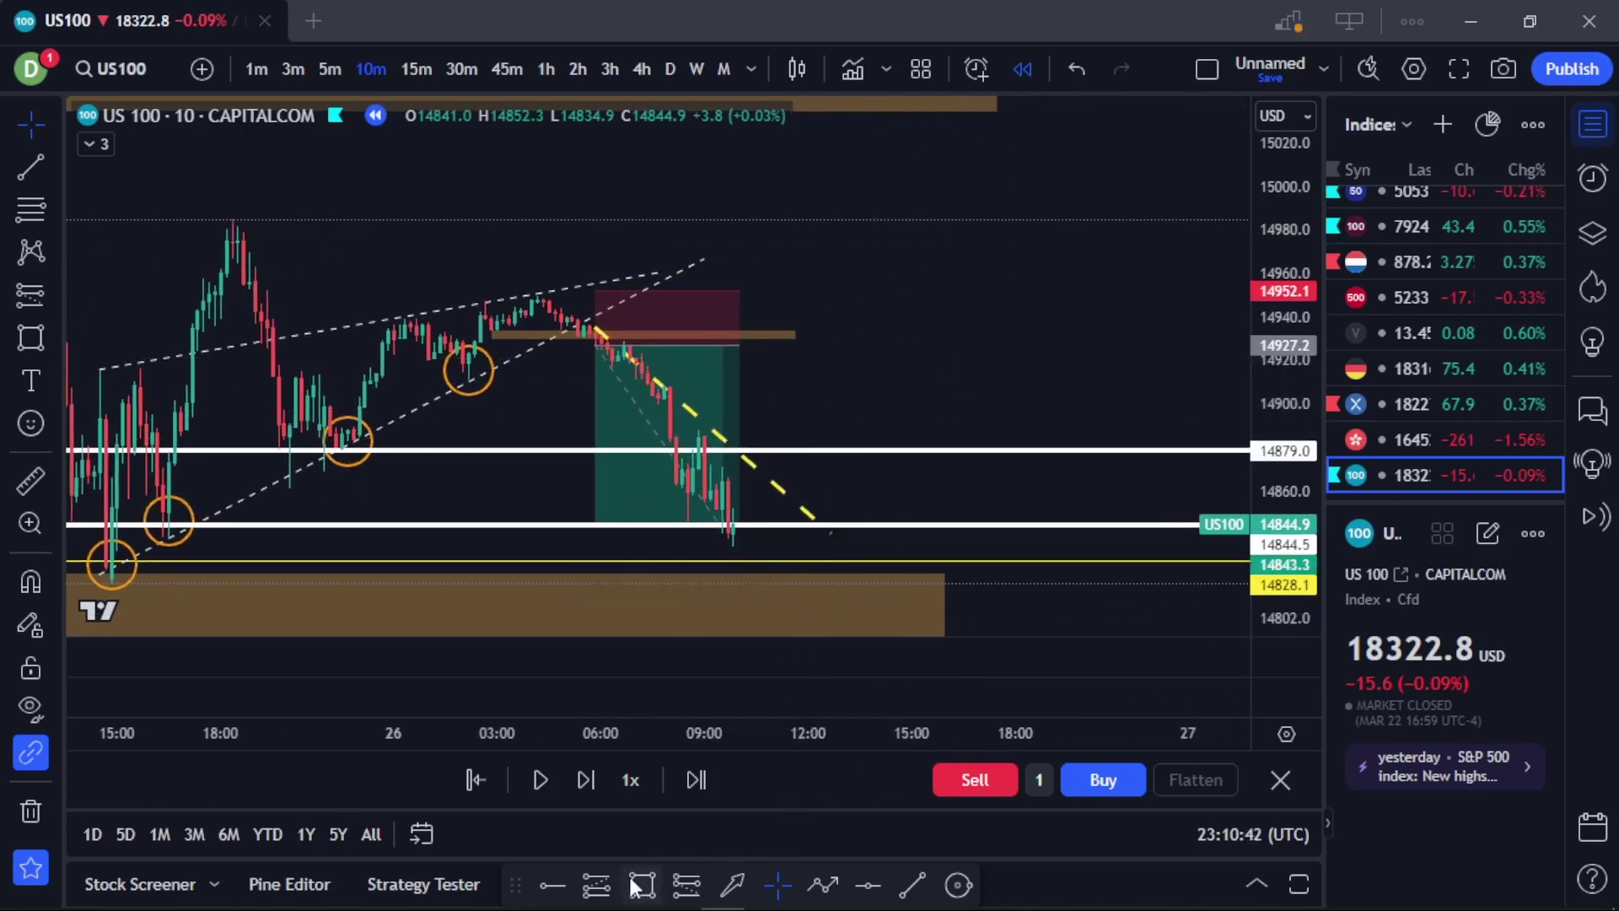
pyautogui.click(716, 524)
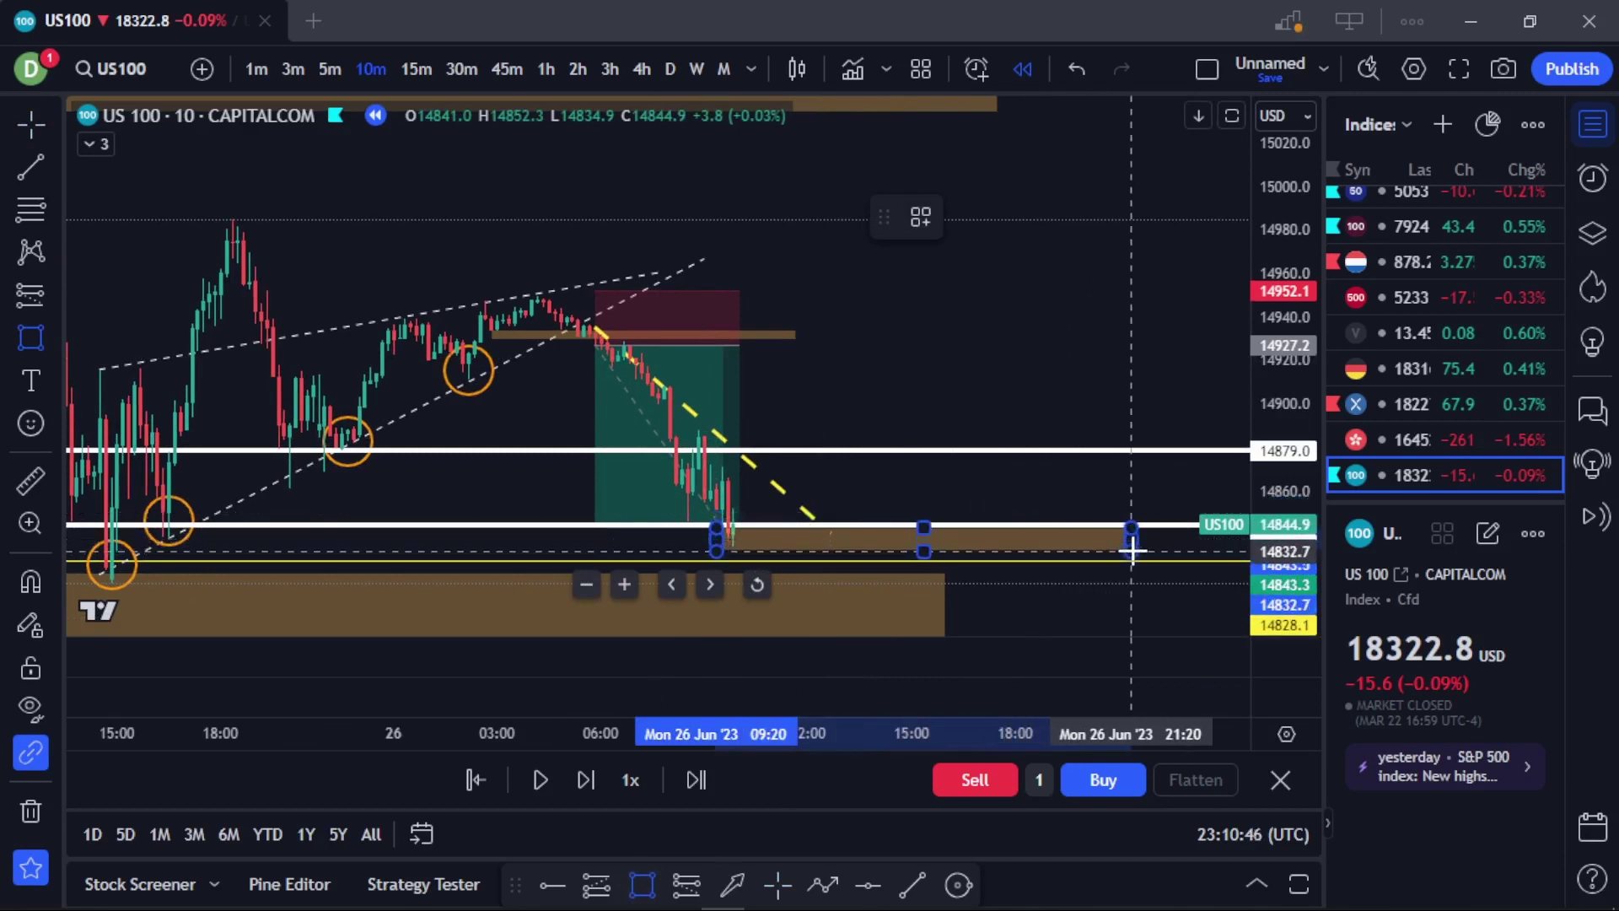
pyautogui.click(1135, 544)
pyautogui.click(1049, 353)
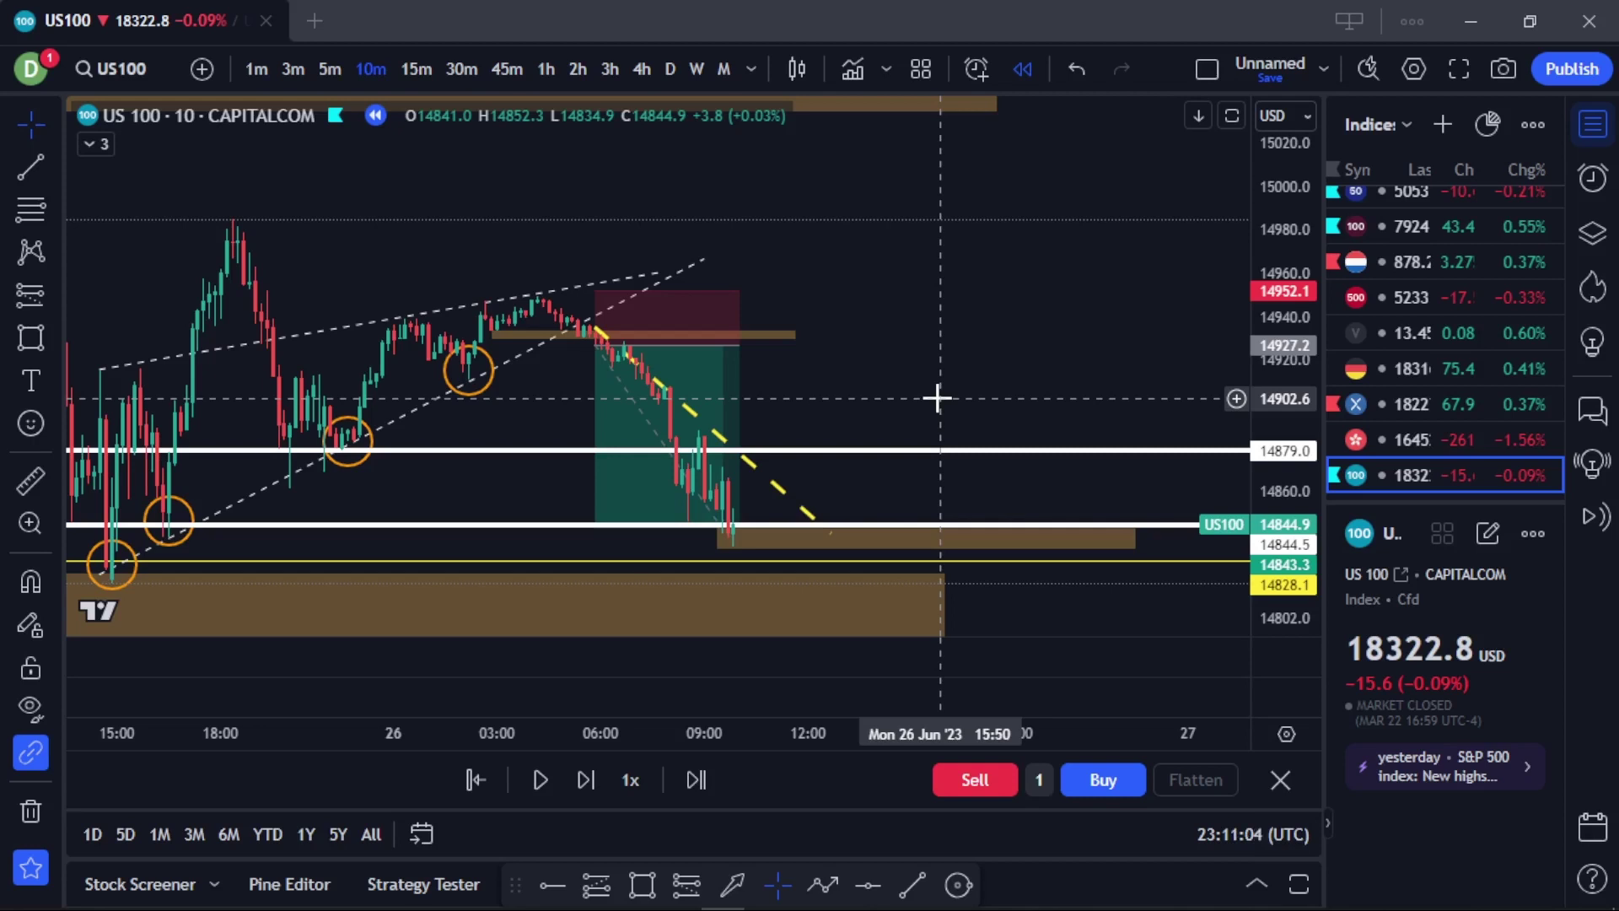
# Play the replay through the bounce and pause once price closes above the 14879.0 line.
pyautogui.click(543, 778)
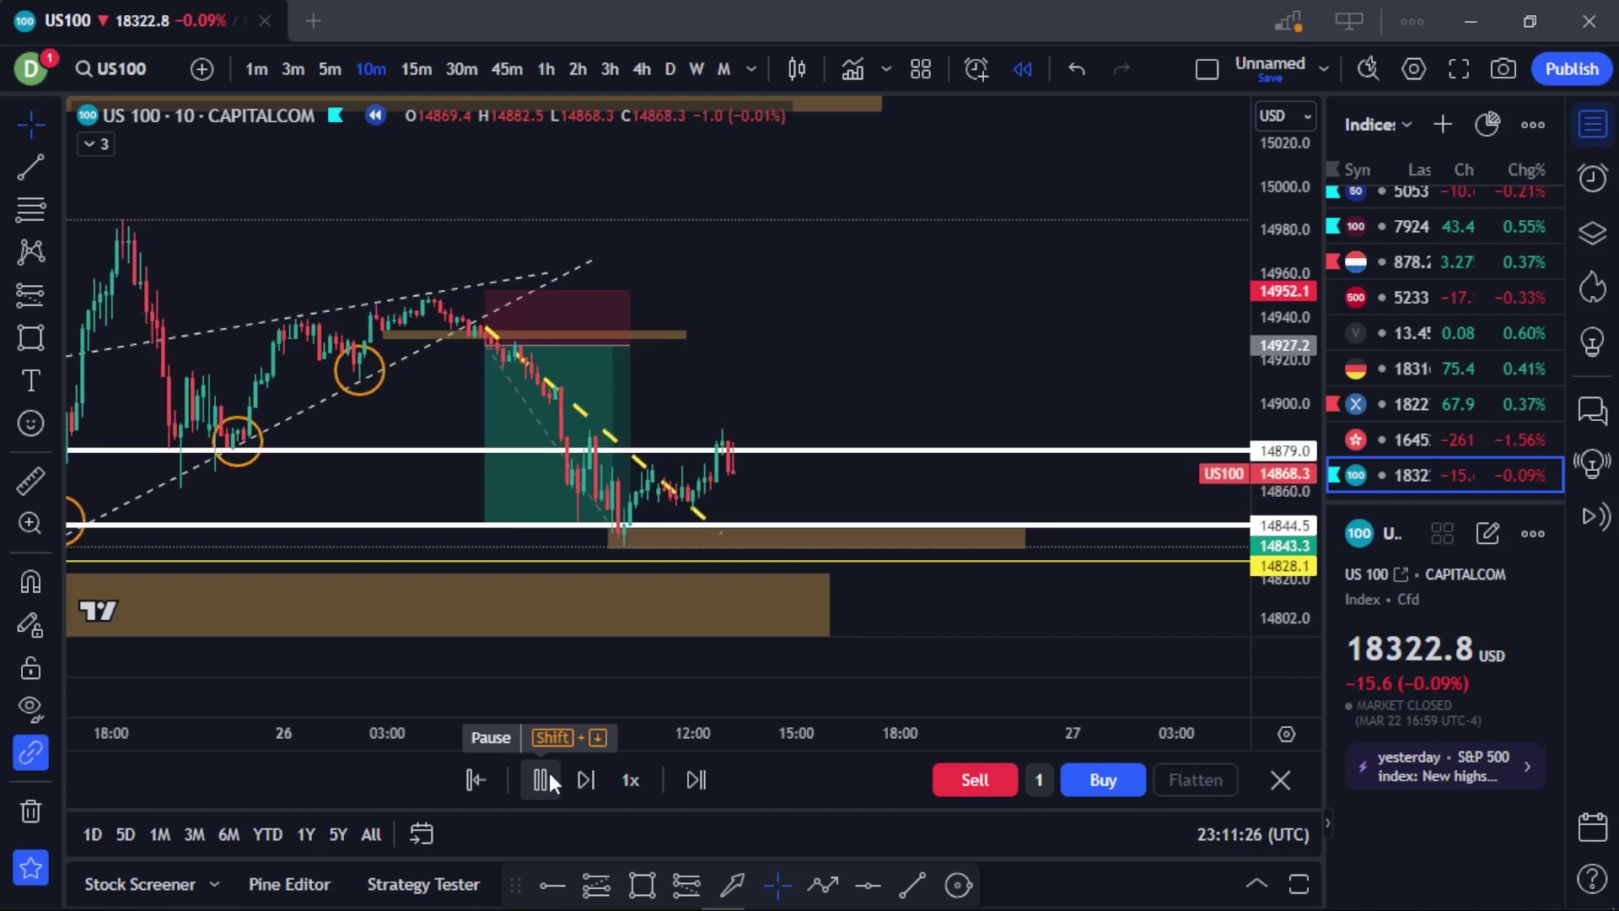
pyautogui.click(549, 774)
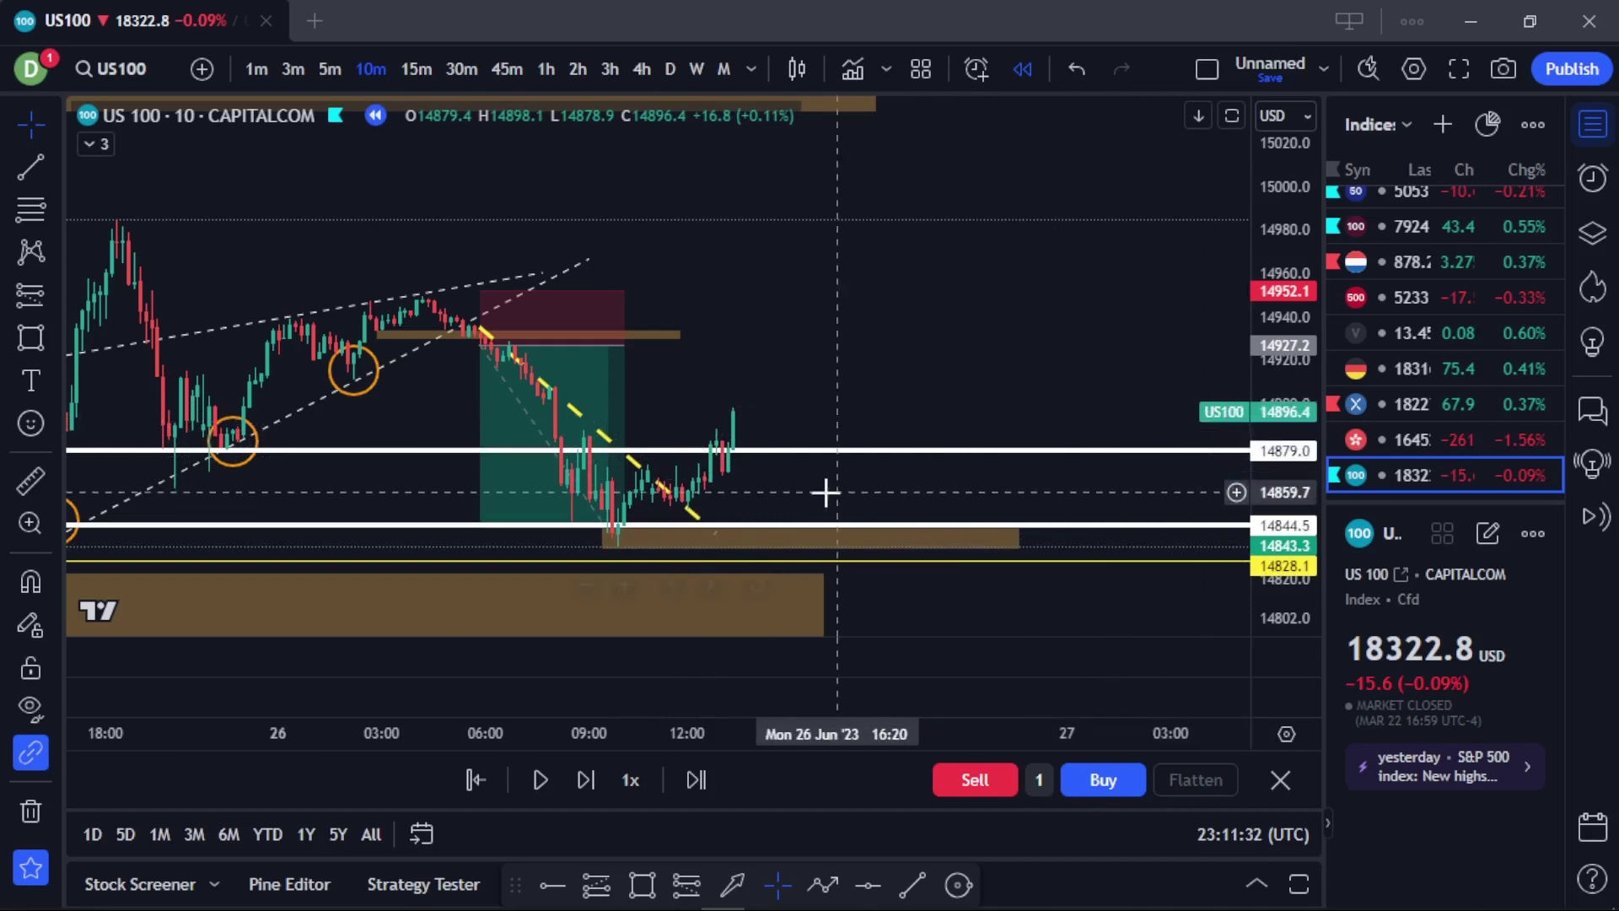
# Try a long position at 14896.6 with stop 14826.2 and target 14984.8, and delete it.
pyautogui.scroll(-2, 1023, 404)
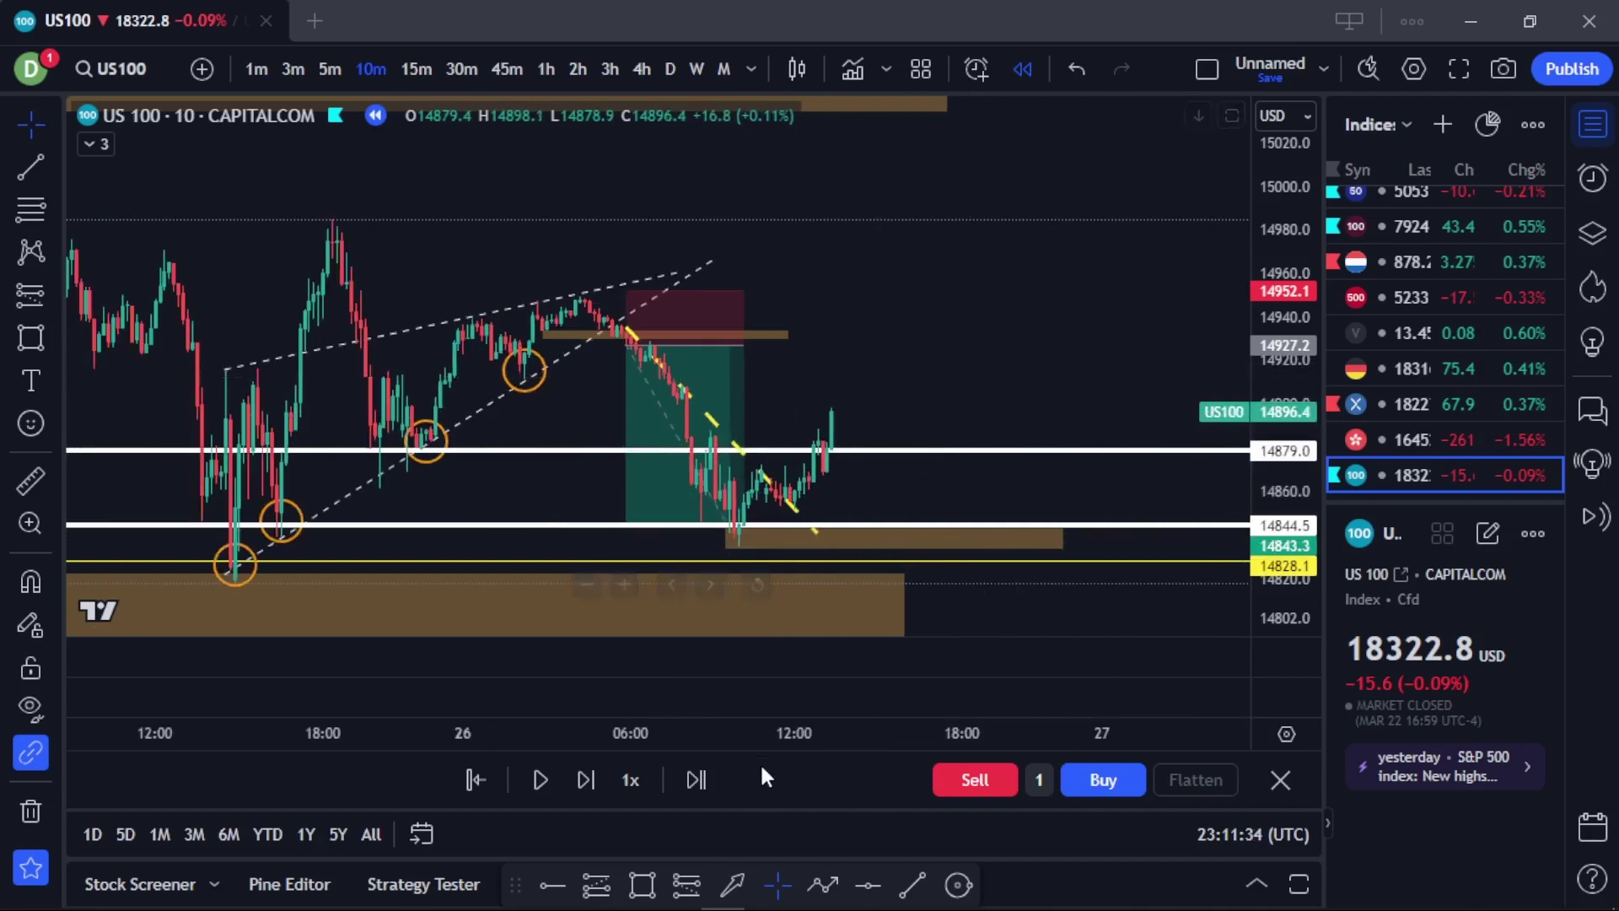
pyautogui.click(594, 885)
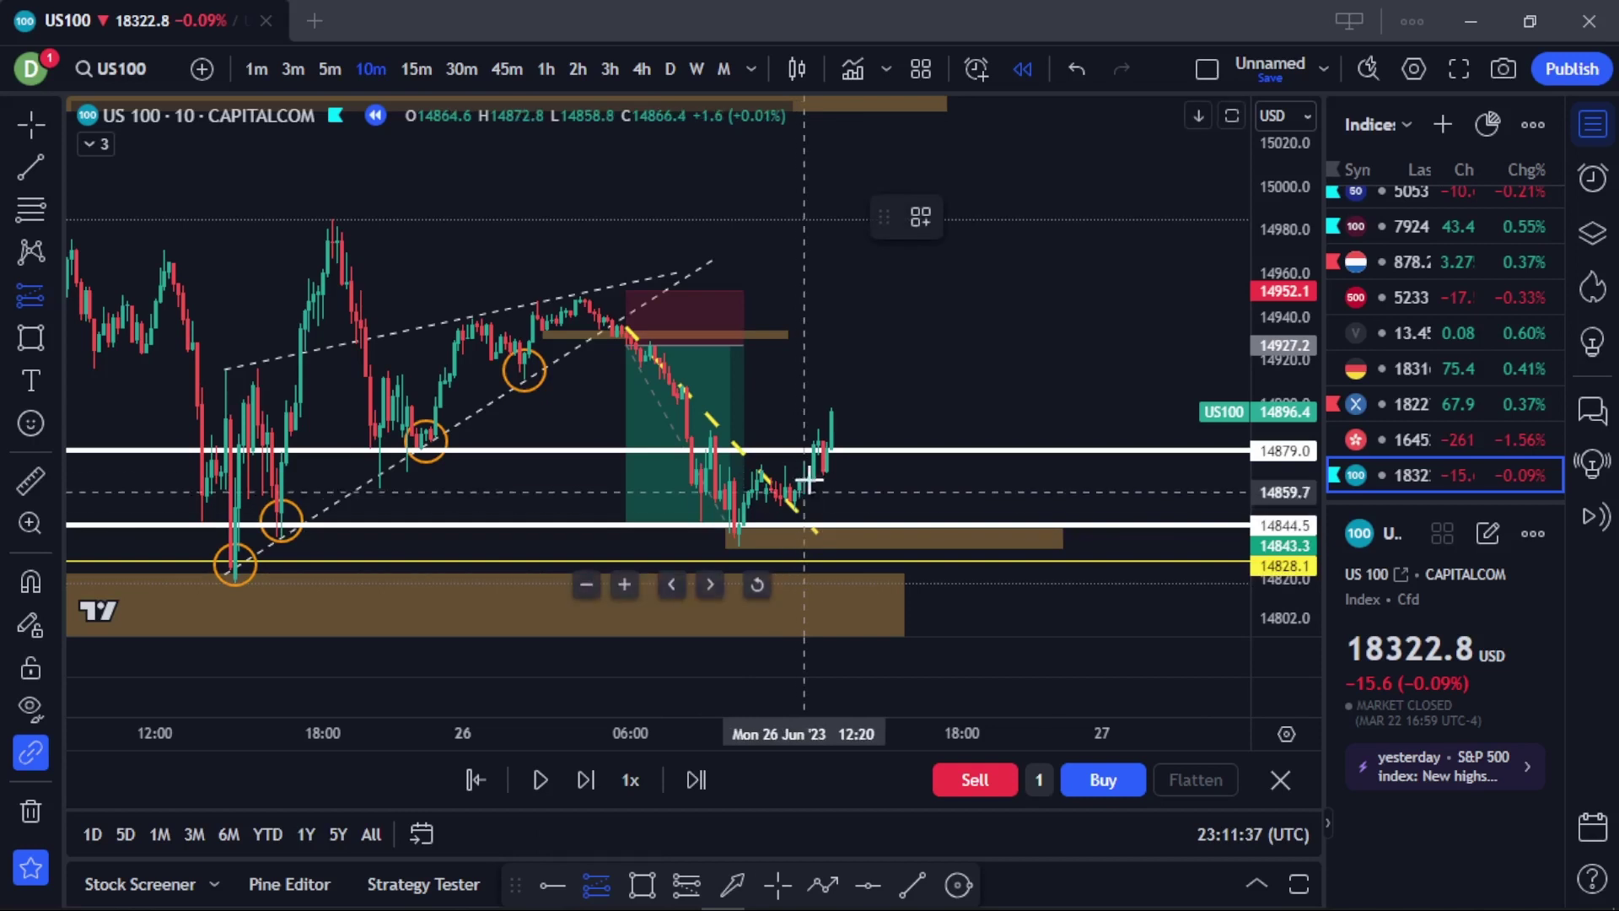
pyautogui.click(831, 410)
pyautogui.moveTo(830, 485); pyautogui.dragTo(833, 566)
pyautogui.moveTo(830, 338); pyautogui.dragTo(847, 220)
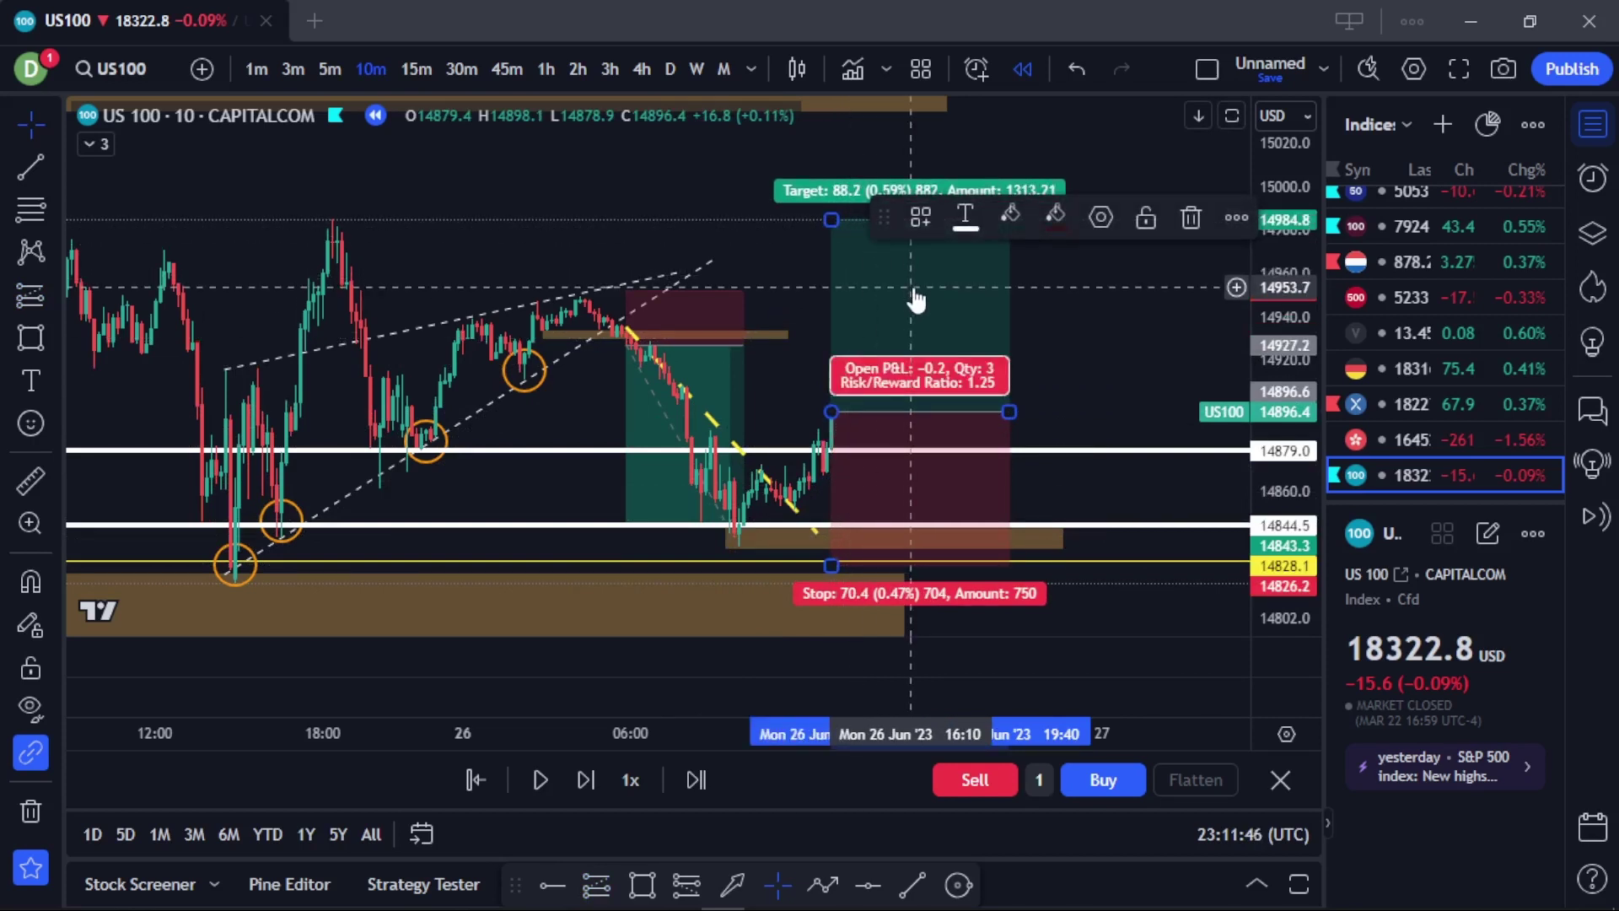
pyautogui.press('Delete')
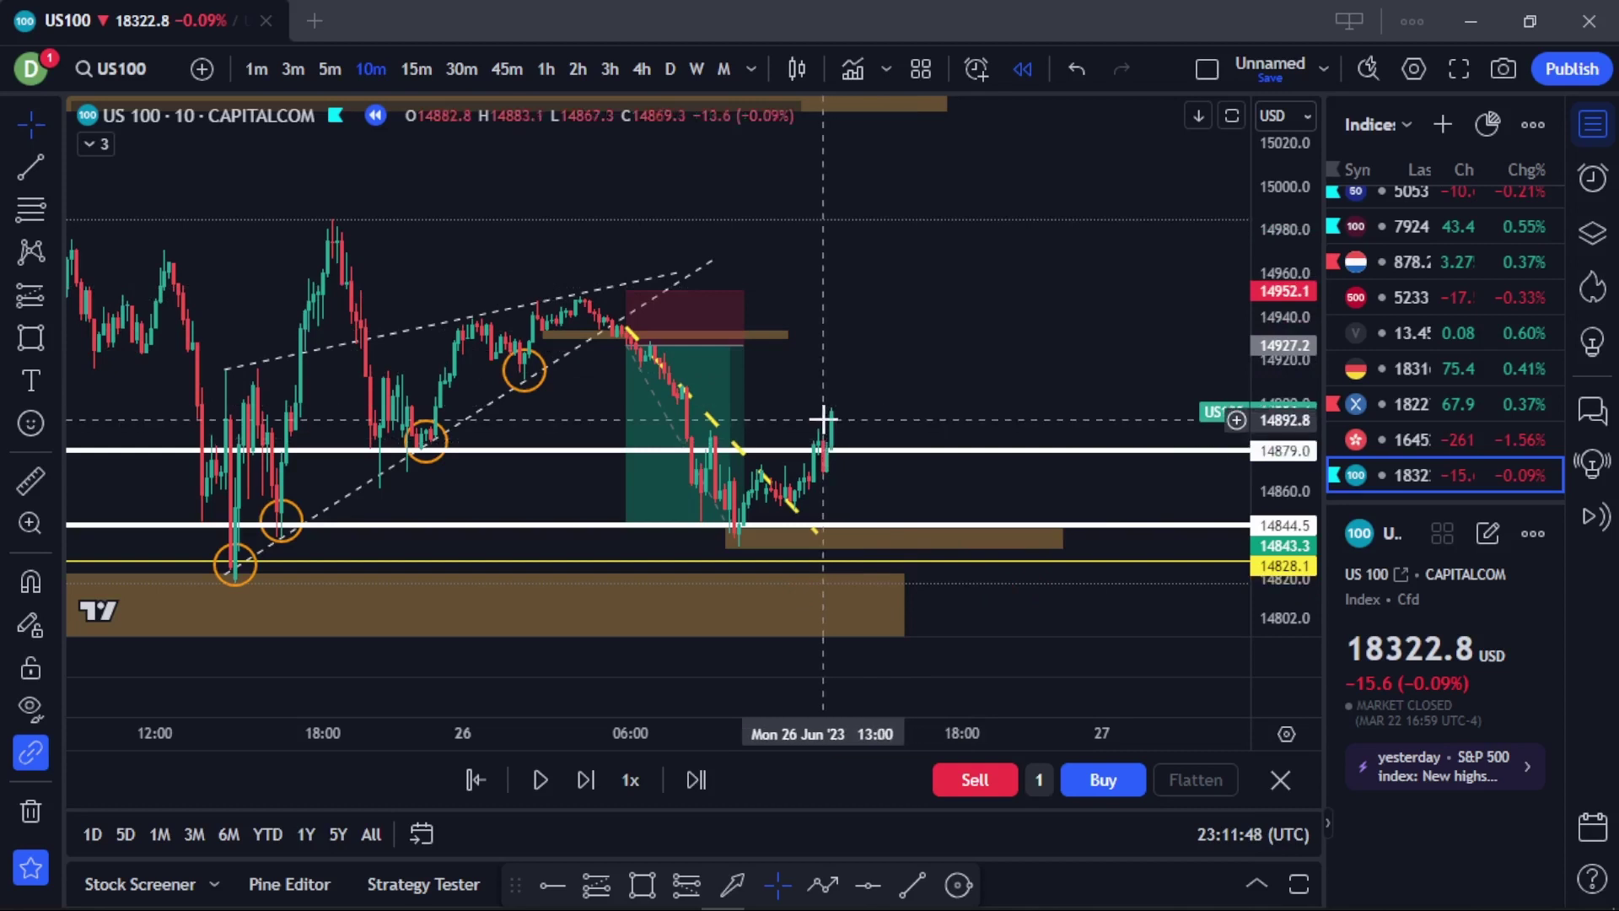
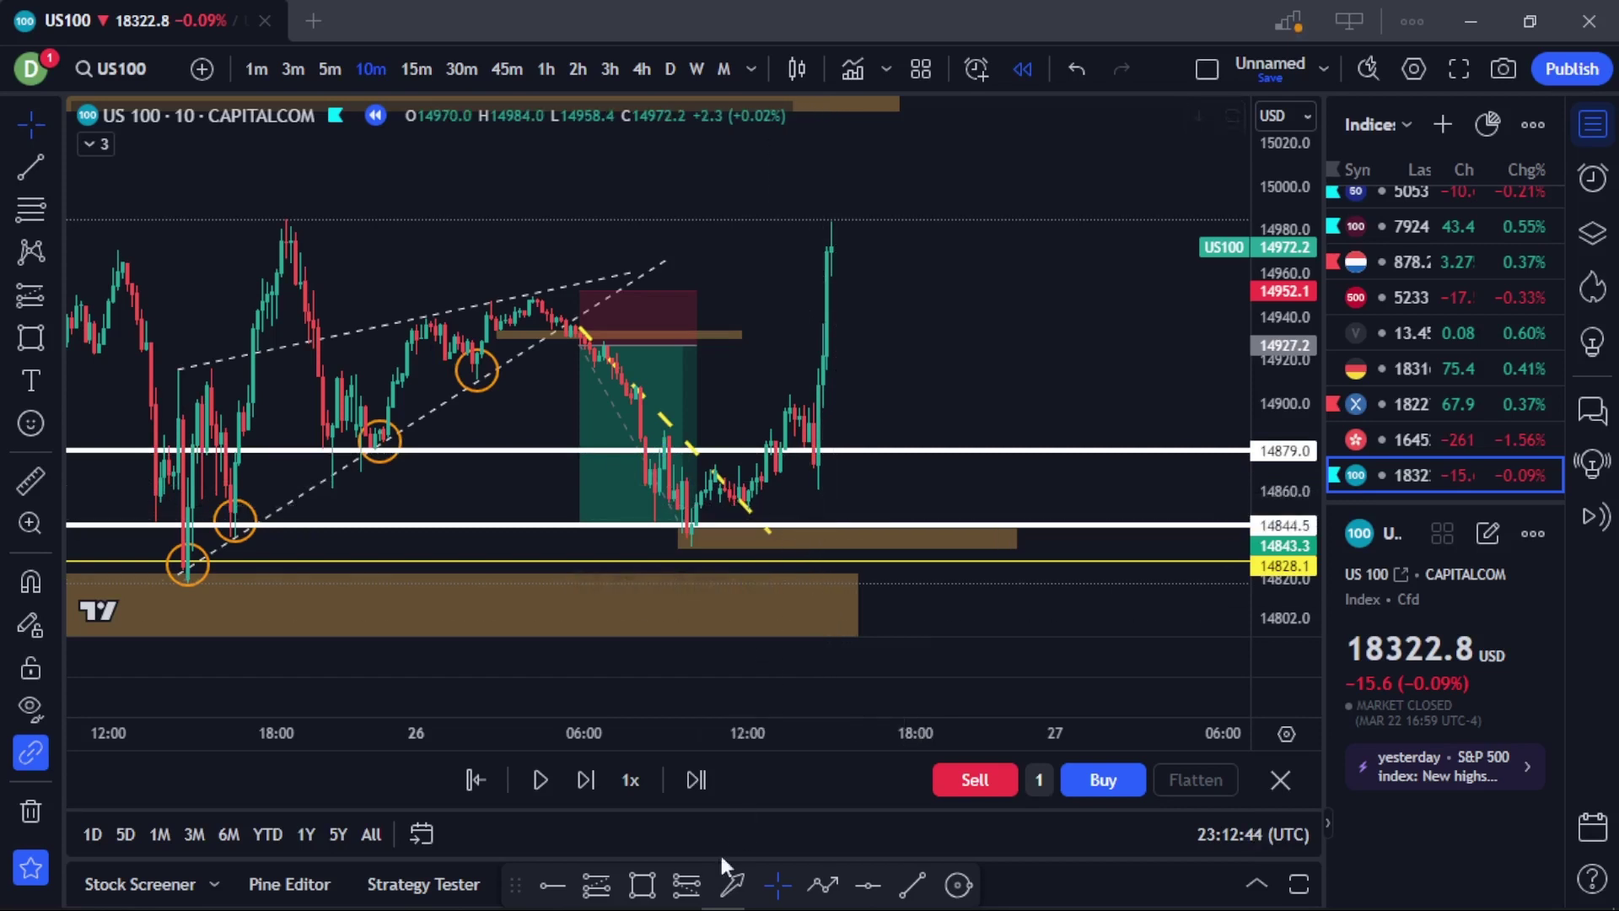
# Draw a resistance rectangle across the two highs, from about 14984.8 down to 14969.5, spanning 23 June 17:30 to 26 June 23:30.
pyautogui.click(652, 890)
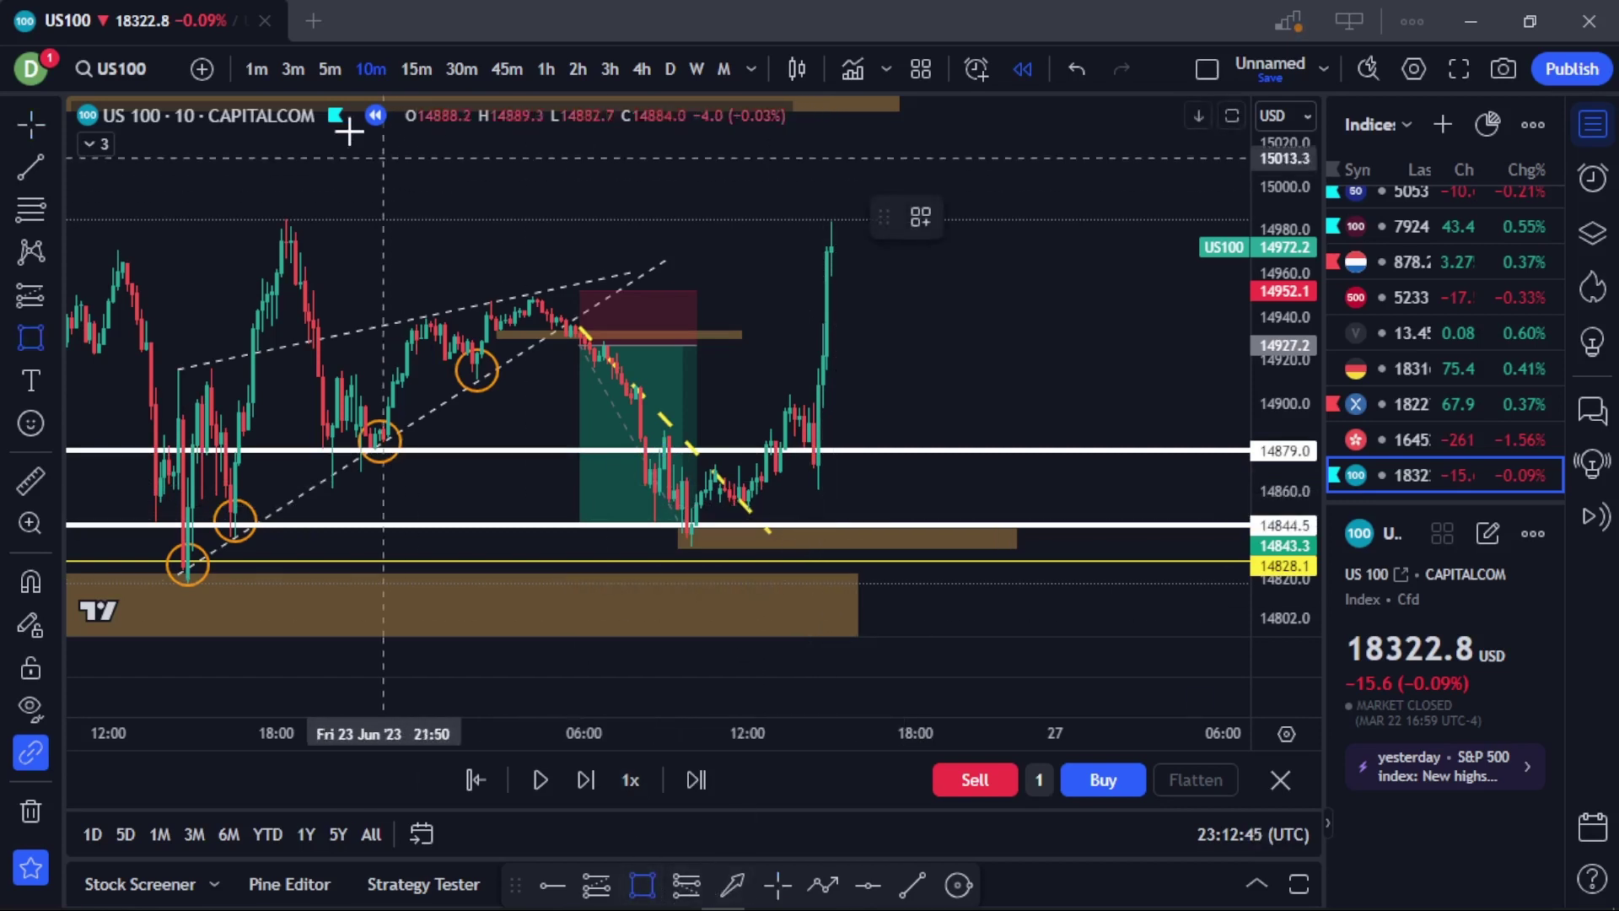
pyautogui.click(262, 213)
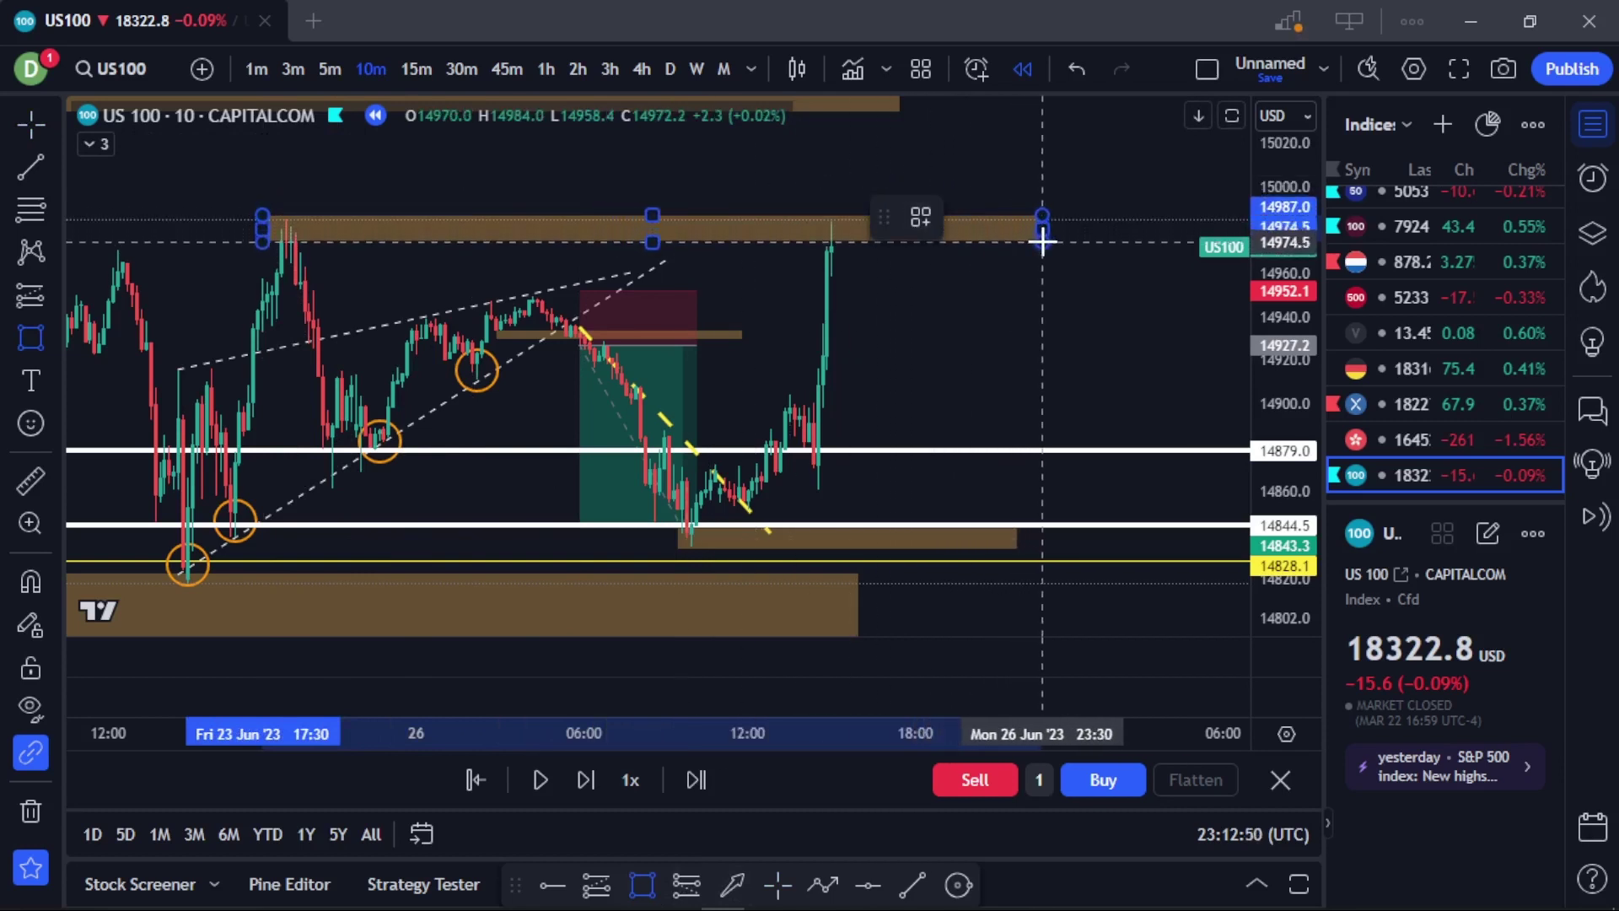
pyautogui.click(1042, 242)
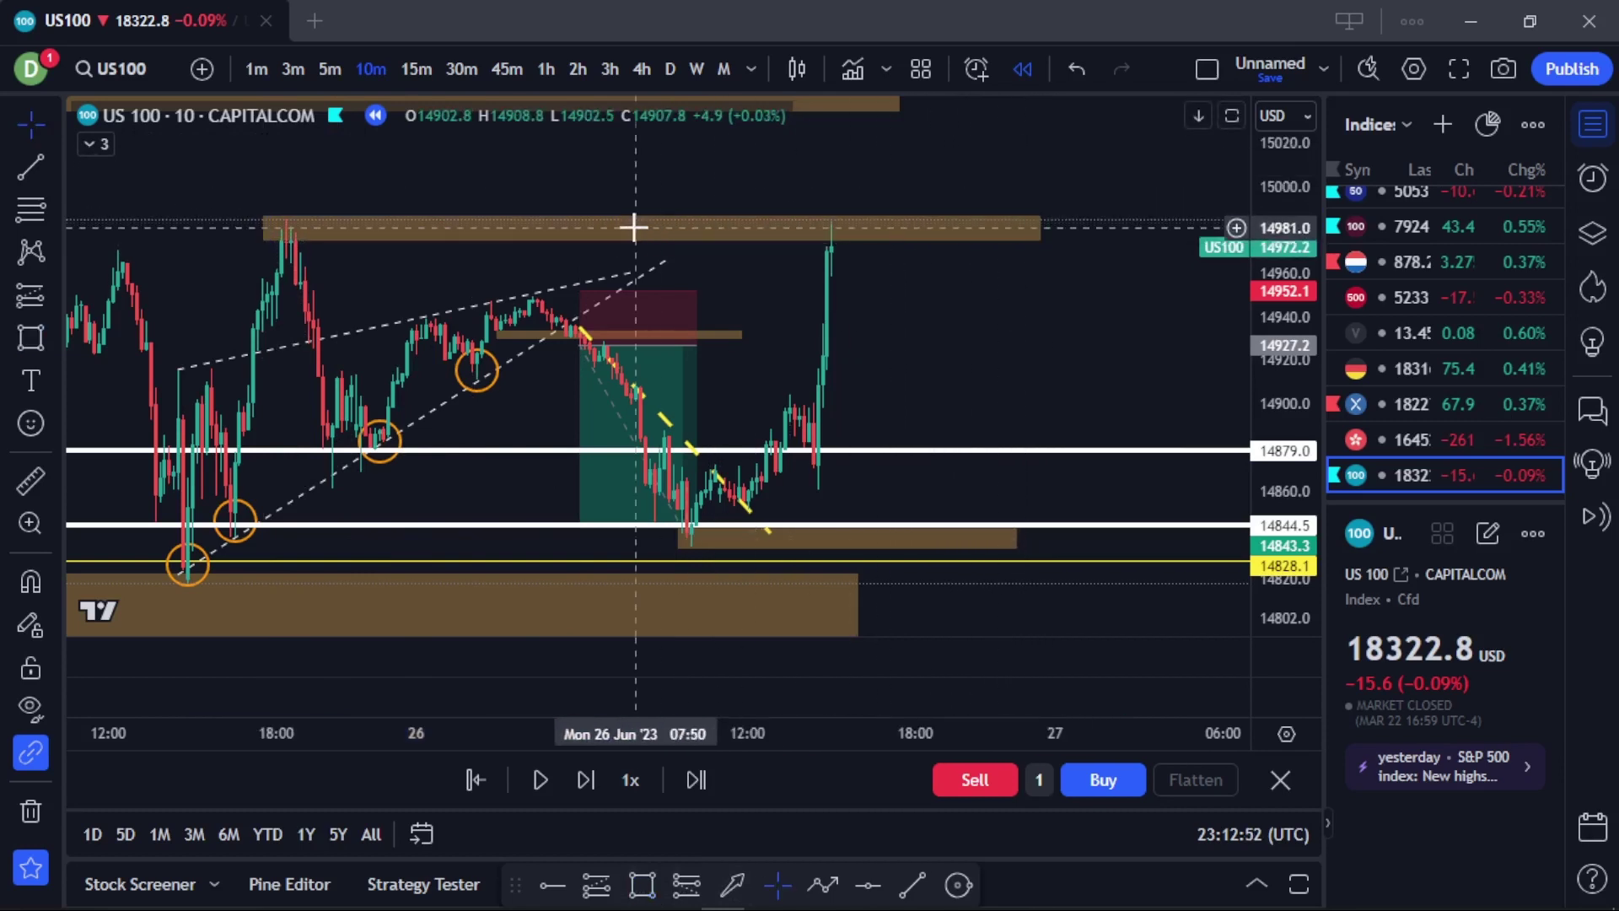
pyautogui.moveTo(657, 245); pyautogui.dragTo(653, 220)
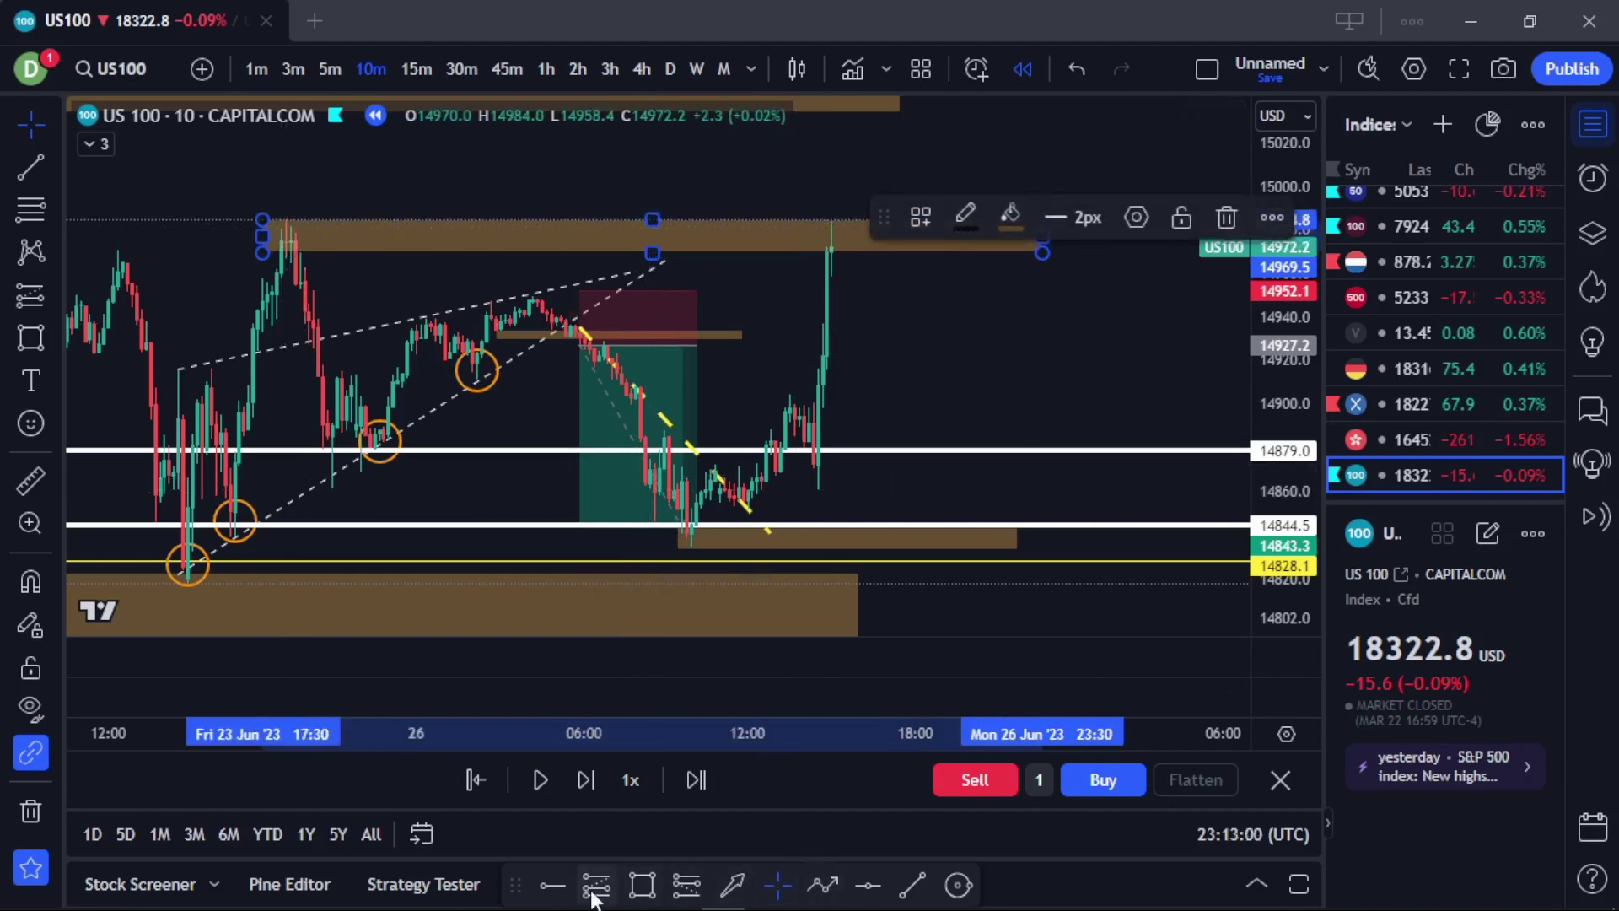
# Draw a circle around the 23 June swing high at the start of the new resistance rectangle and center it on the peak.
pyautogui.click(958, 885)
pyautogui.click(257, 220)
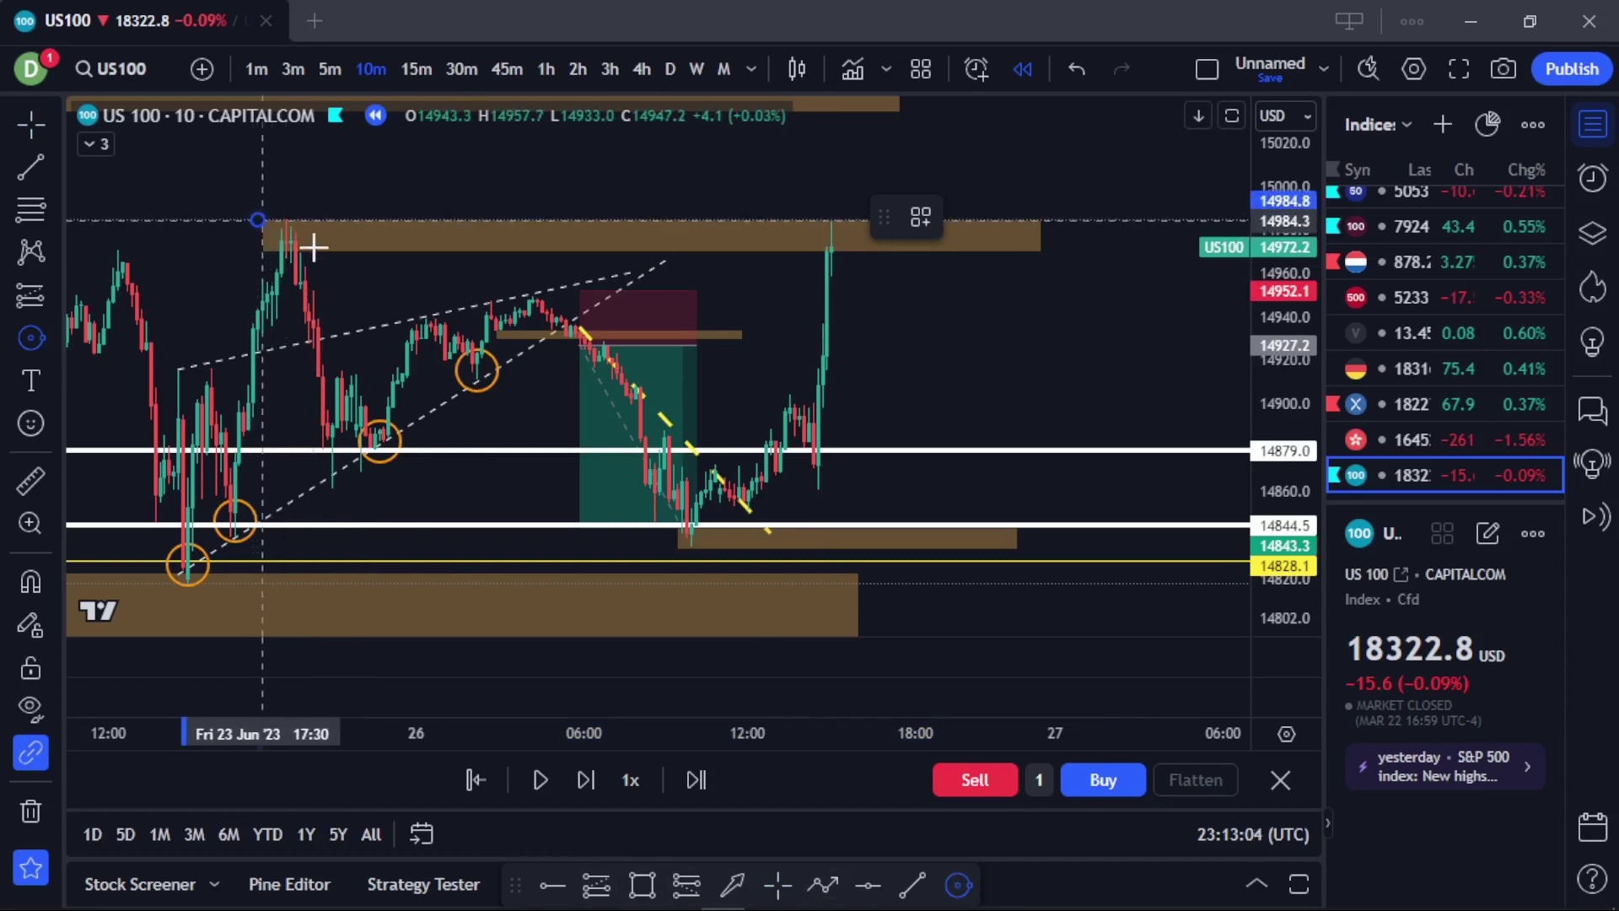
pyautogui.click(295, 232)
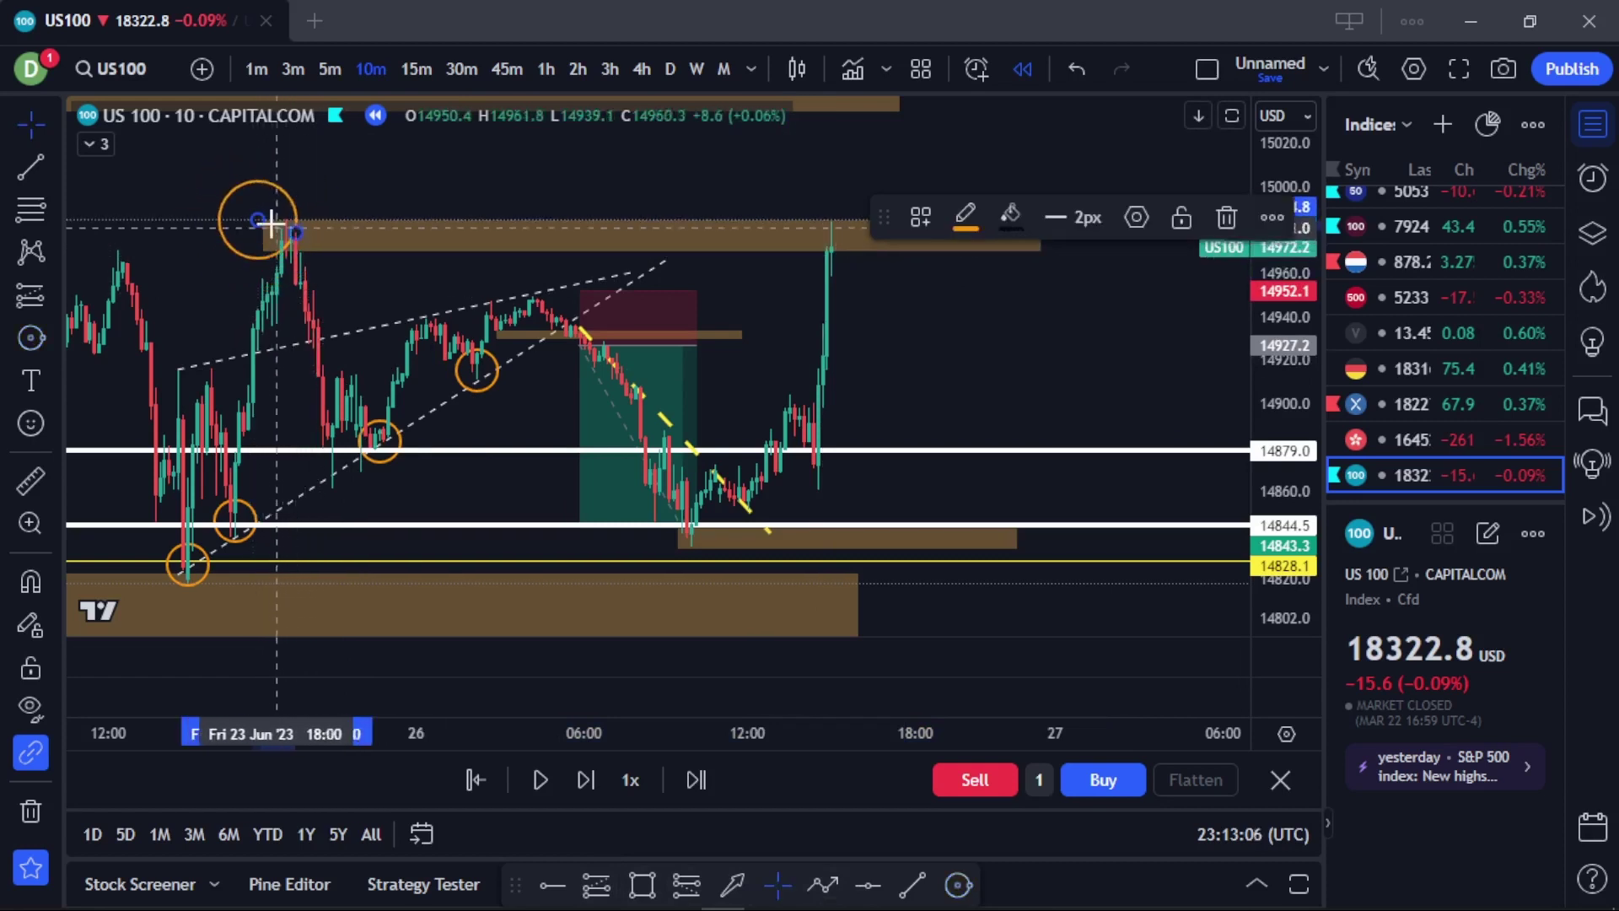
pyautogui.moveTo(253, 221); pyautogui.dragTo(278, 236)
pyautogui.hotkey('ctrl', 'z')
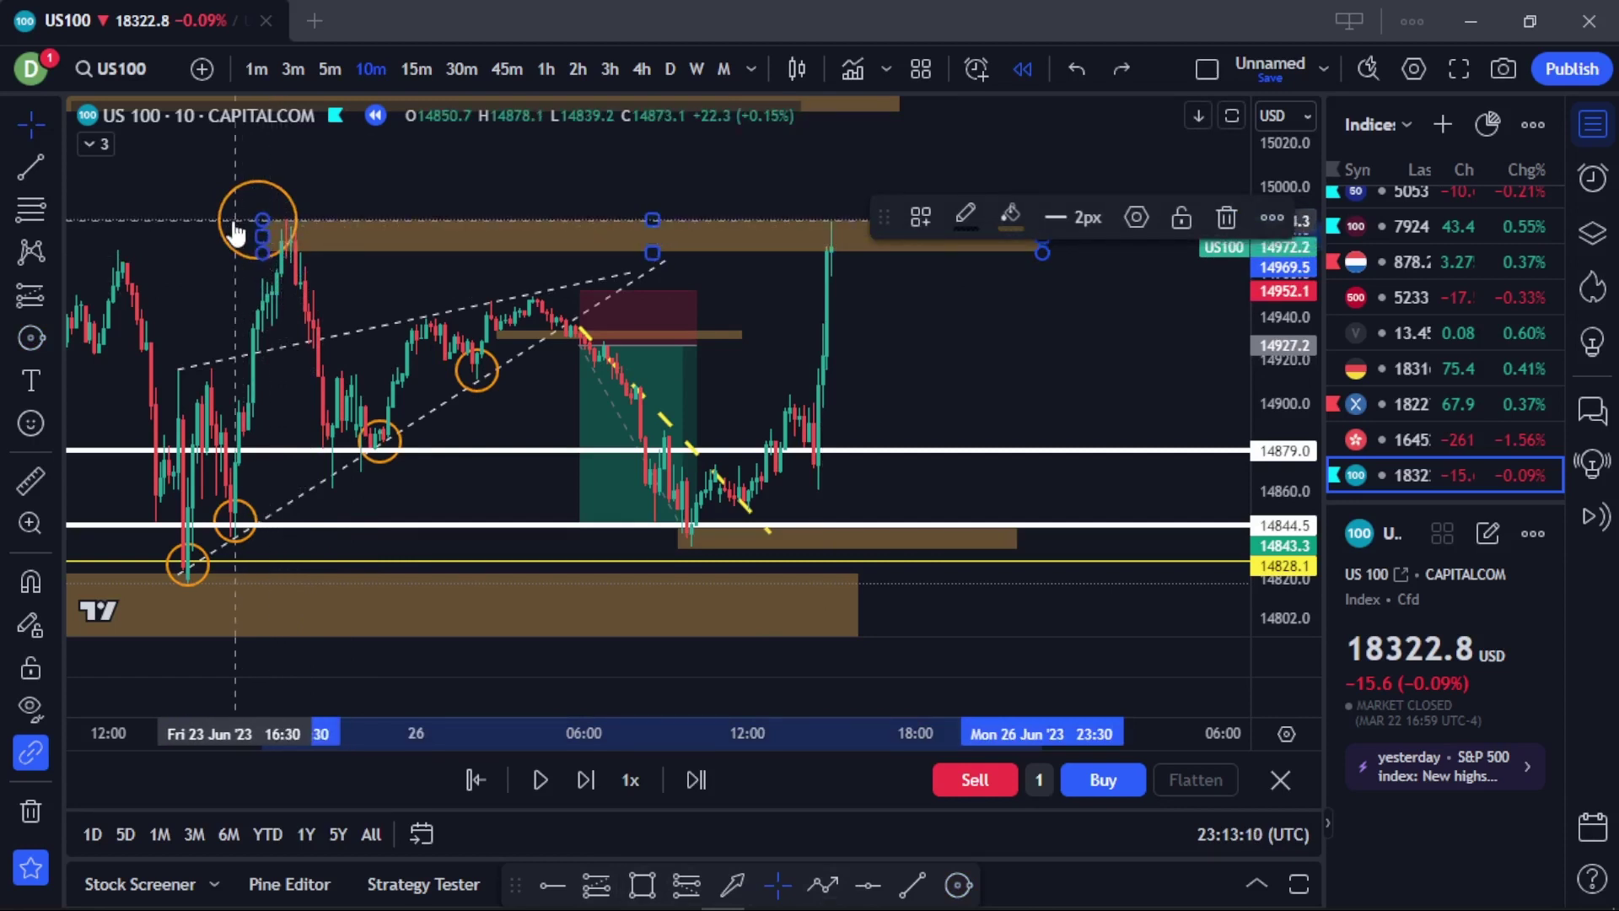
pyautogui.press('Escape')
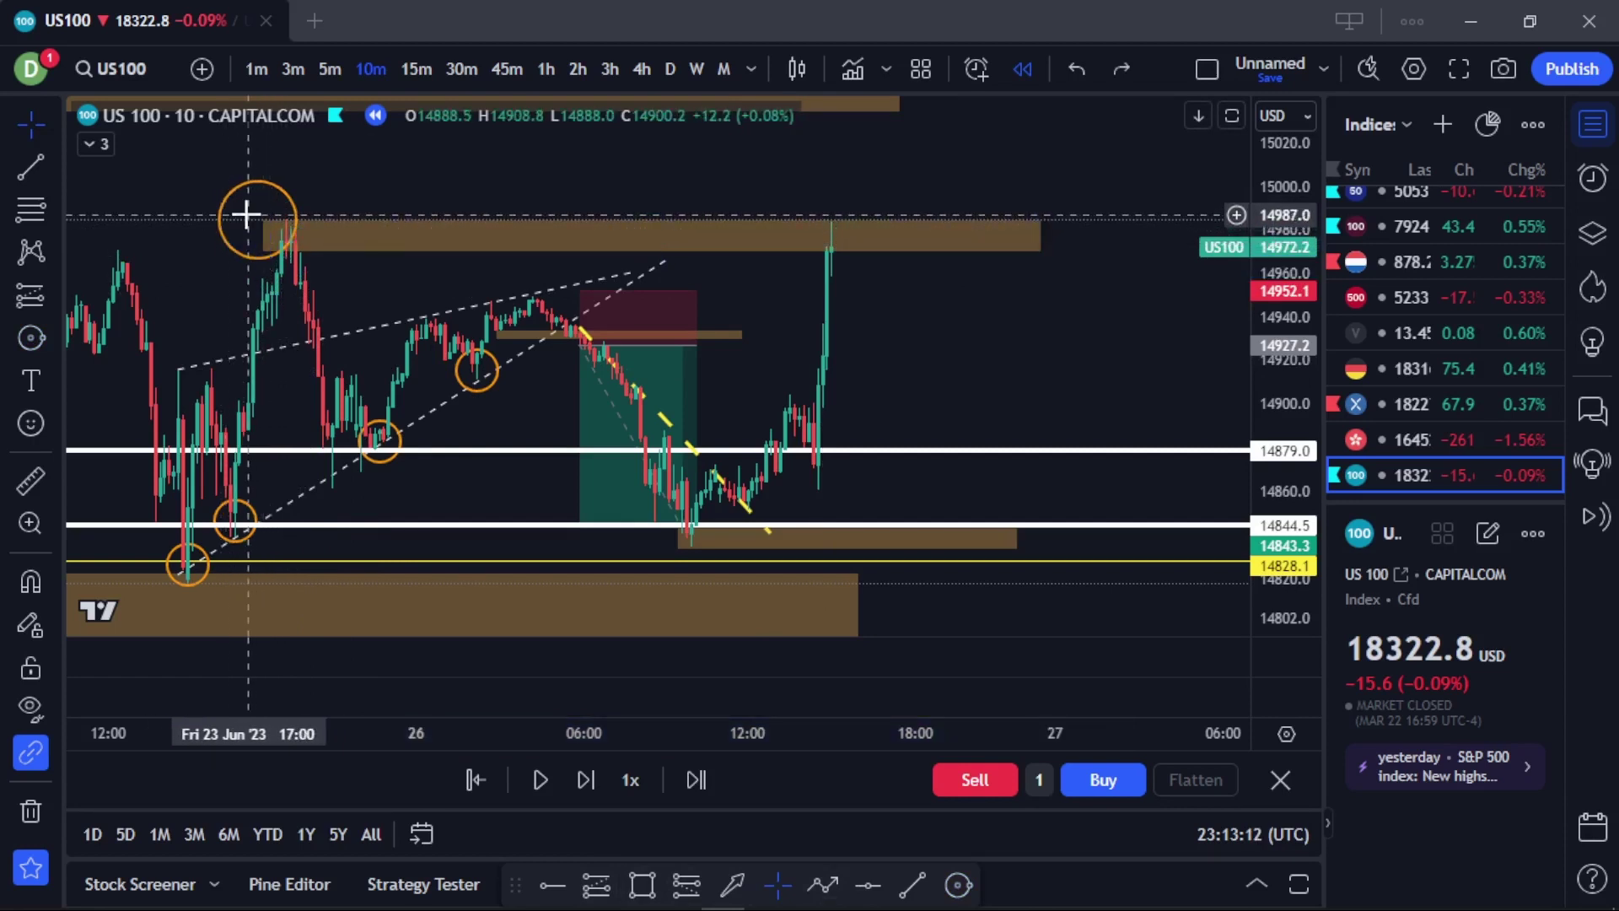
pyautogui.moveTo(249, 220)
pyautogui.mouseDown()
pyautogui.moveTo(256, 235)
pyautogui.moveTo(264, 221)
pyautogui.mouseUp()
pyautogui.press('Escape')
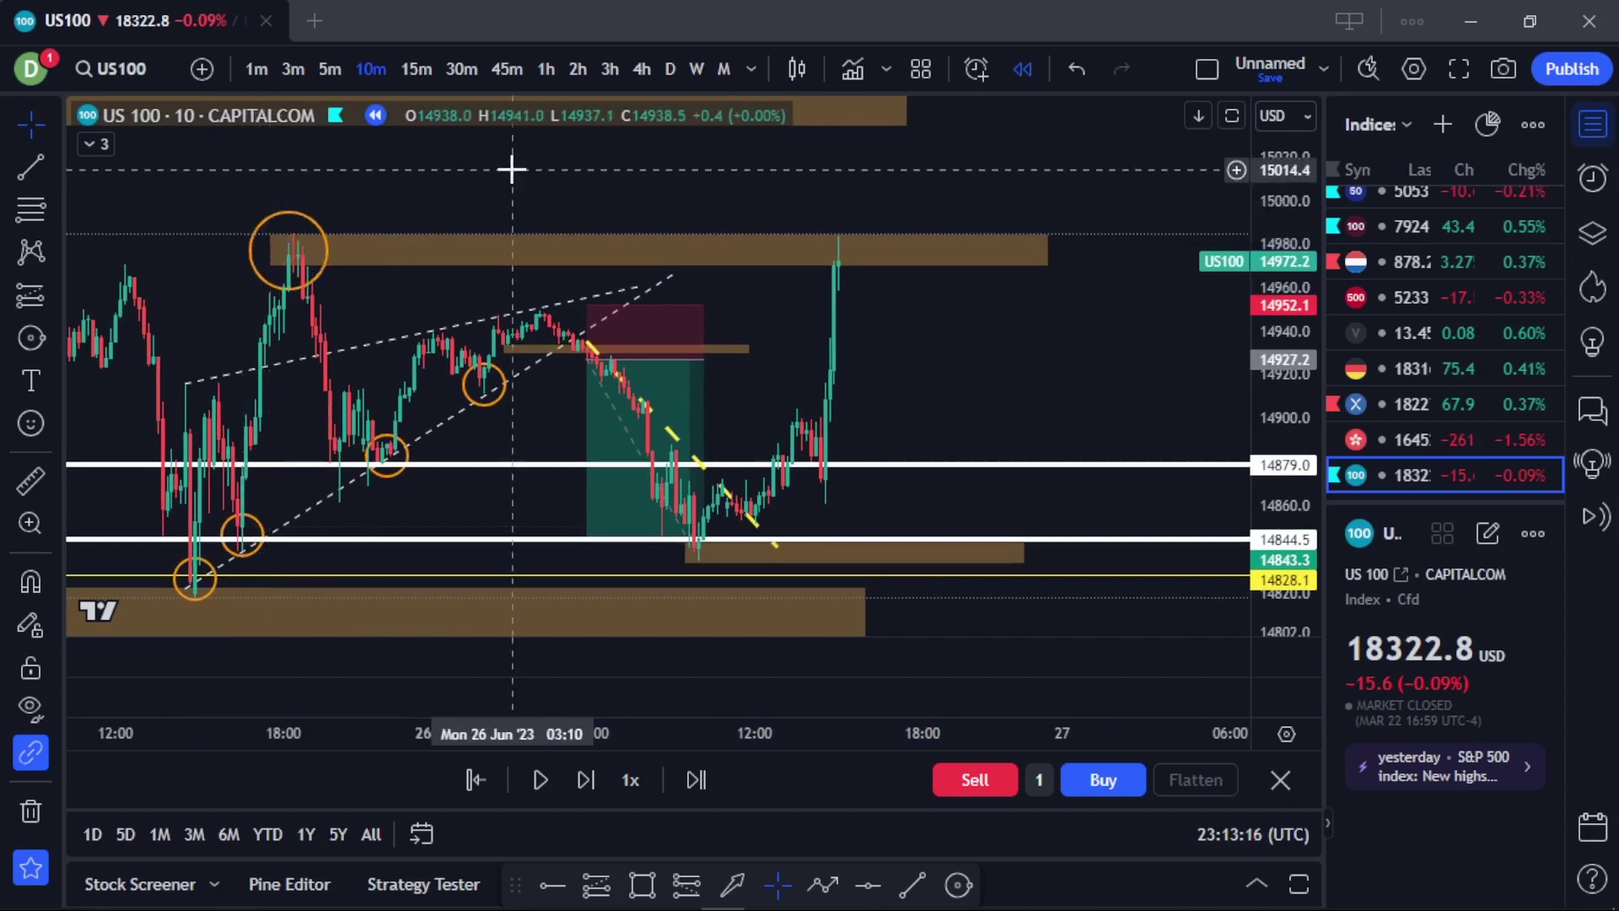
# Draw a similar circle around the 26 June high where price retests the resistance rectangle.
pyautogui.click(958, 884)
pyautogui.click(811, 221)
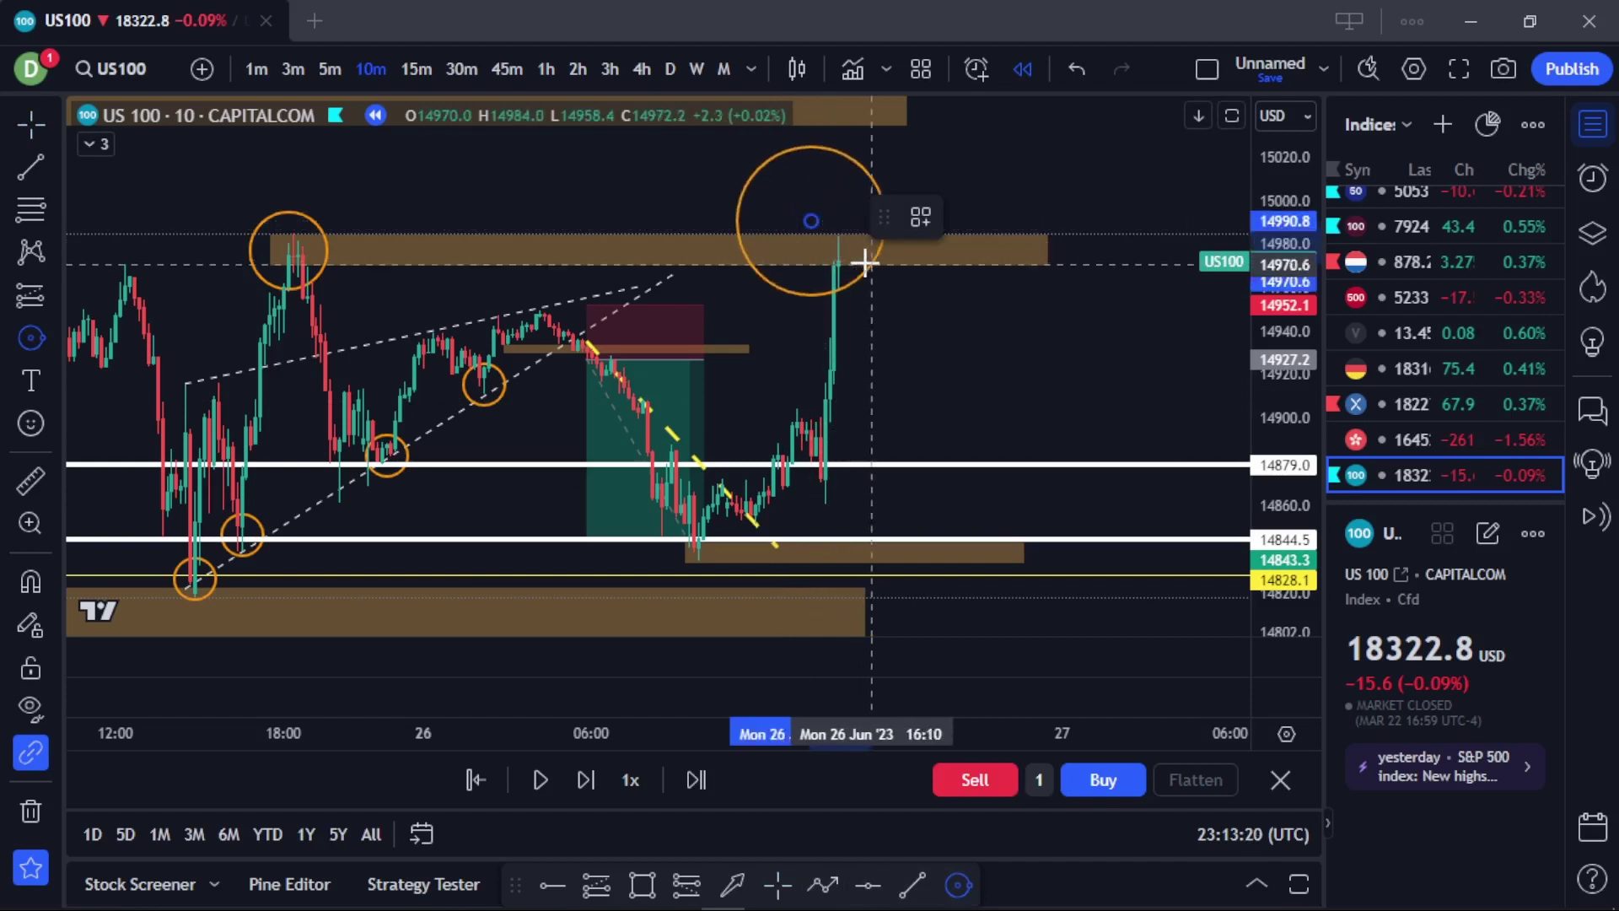
pyautogui.click(840, 243)
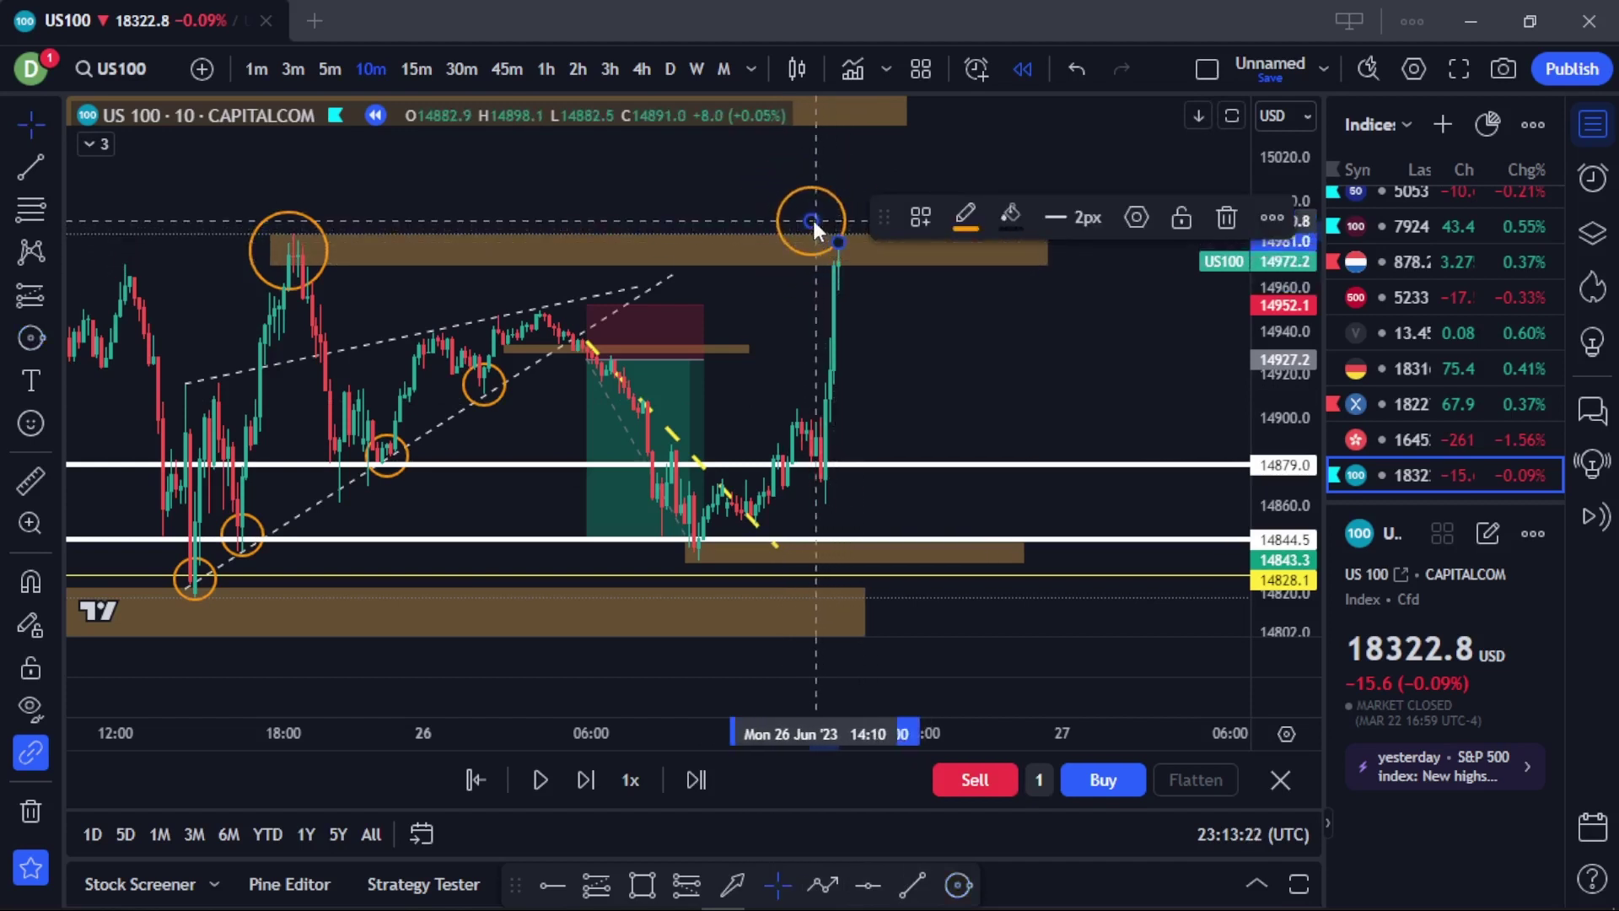
pyautogui.moveTo(812, 217); pyautogui.dragTo(843, 250)
pyautogui.click(904, 292)
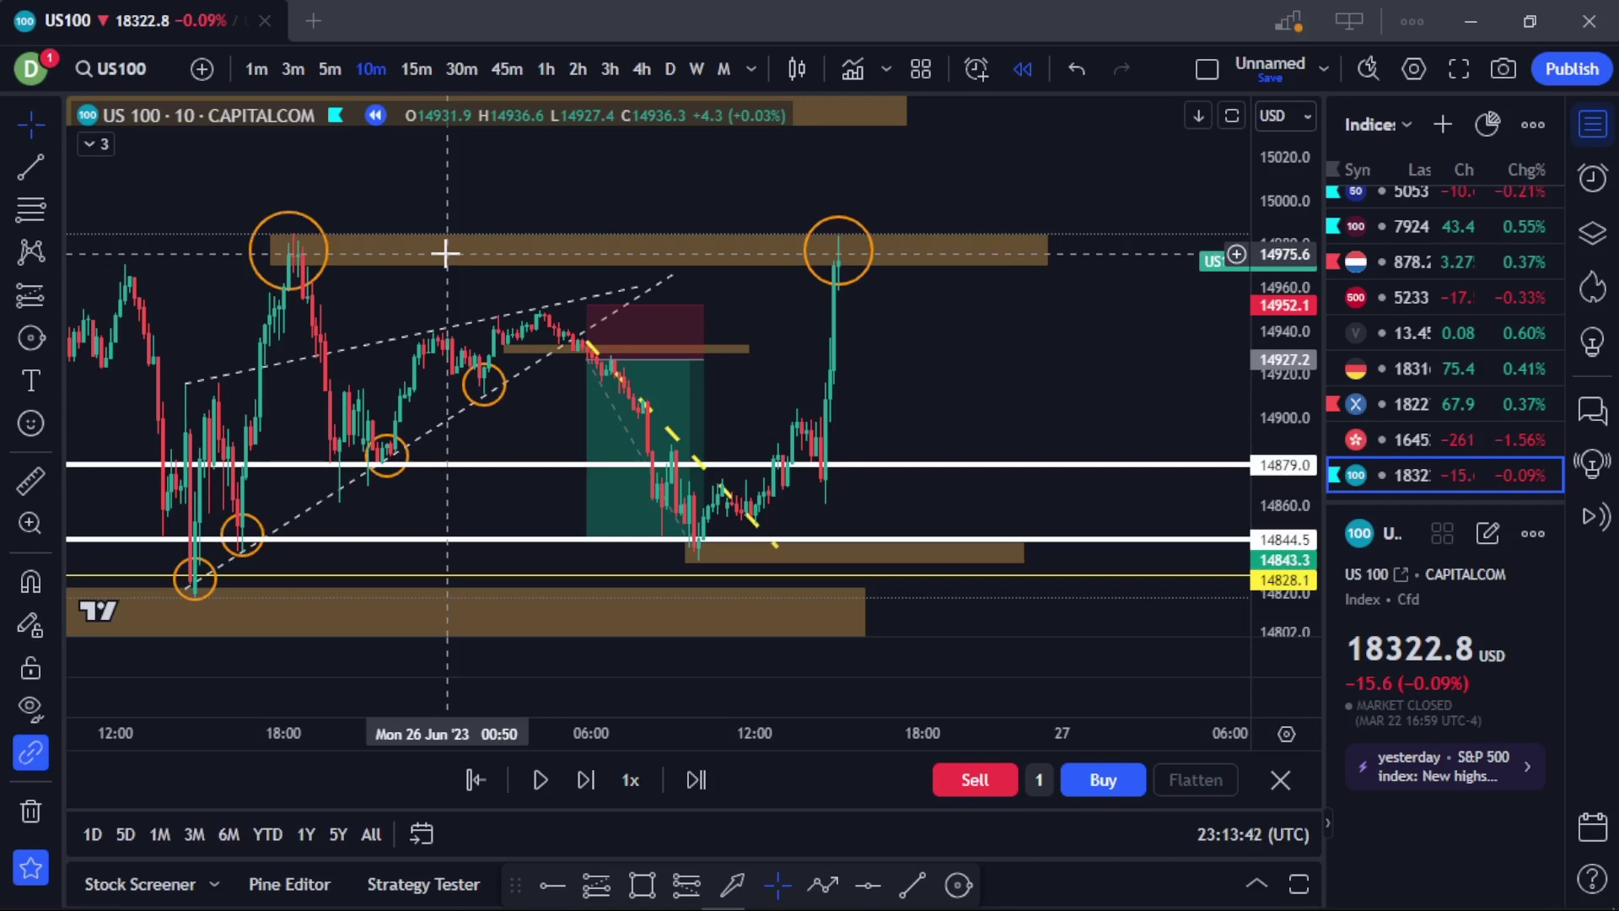
# Examine the double top at the resistance rectangle in relation to the higher zone and the support levels beneath.
pyautogui.moveTo(1084, 219); pyautogui.dragTo(903, 267)
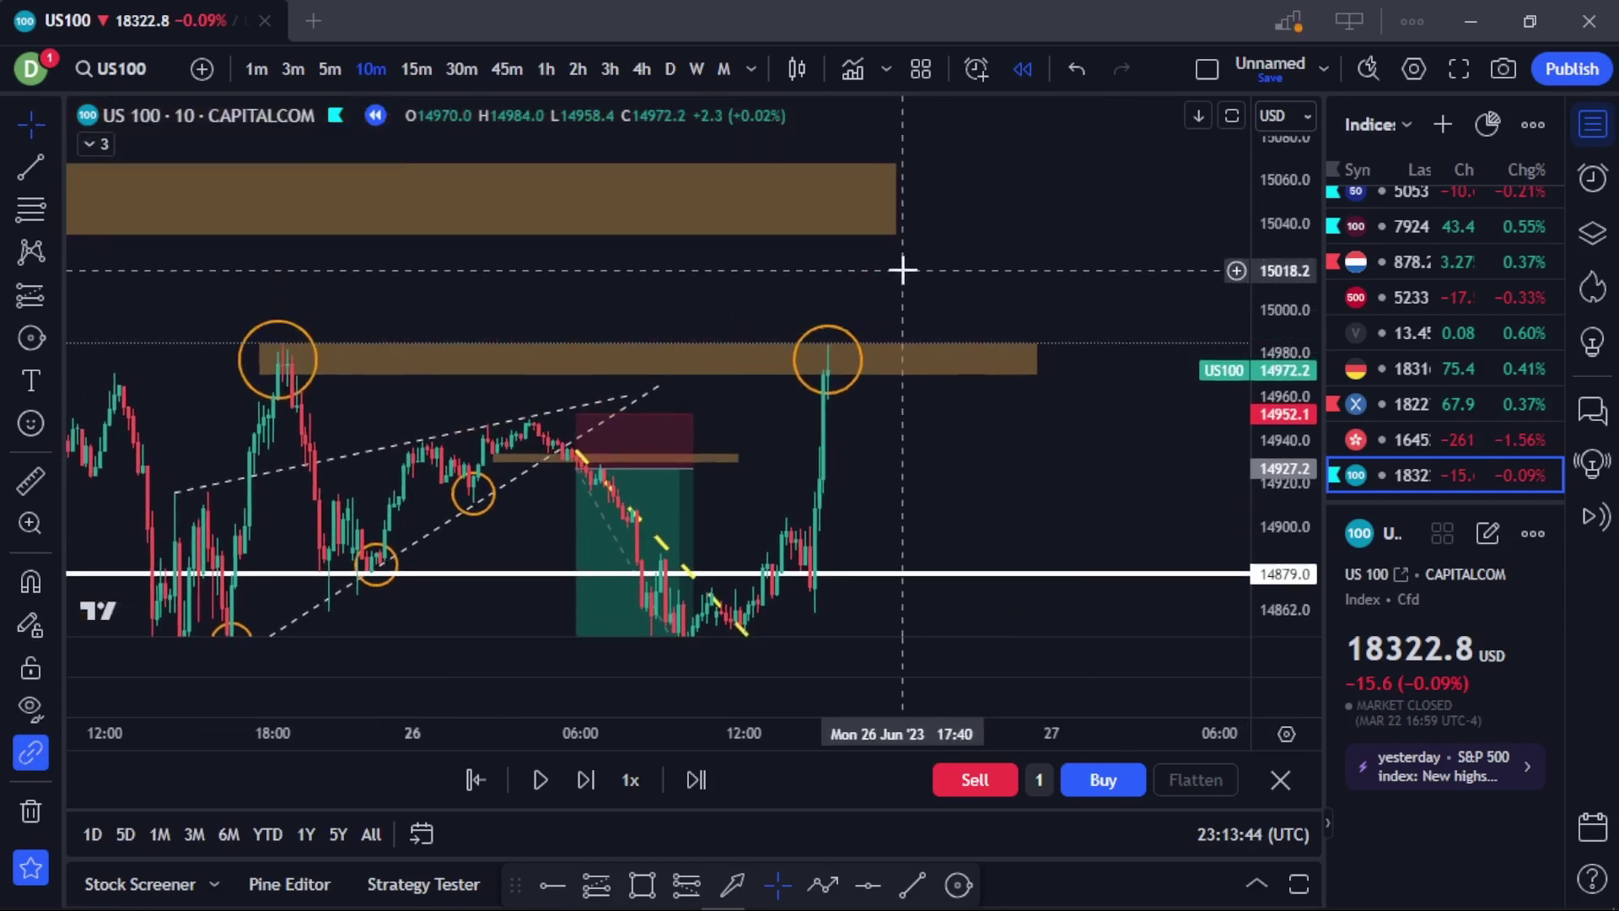
pyautogui.moveTo(1023, 289); pyautogui.dragTo(1030, 69)
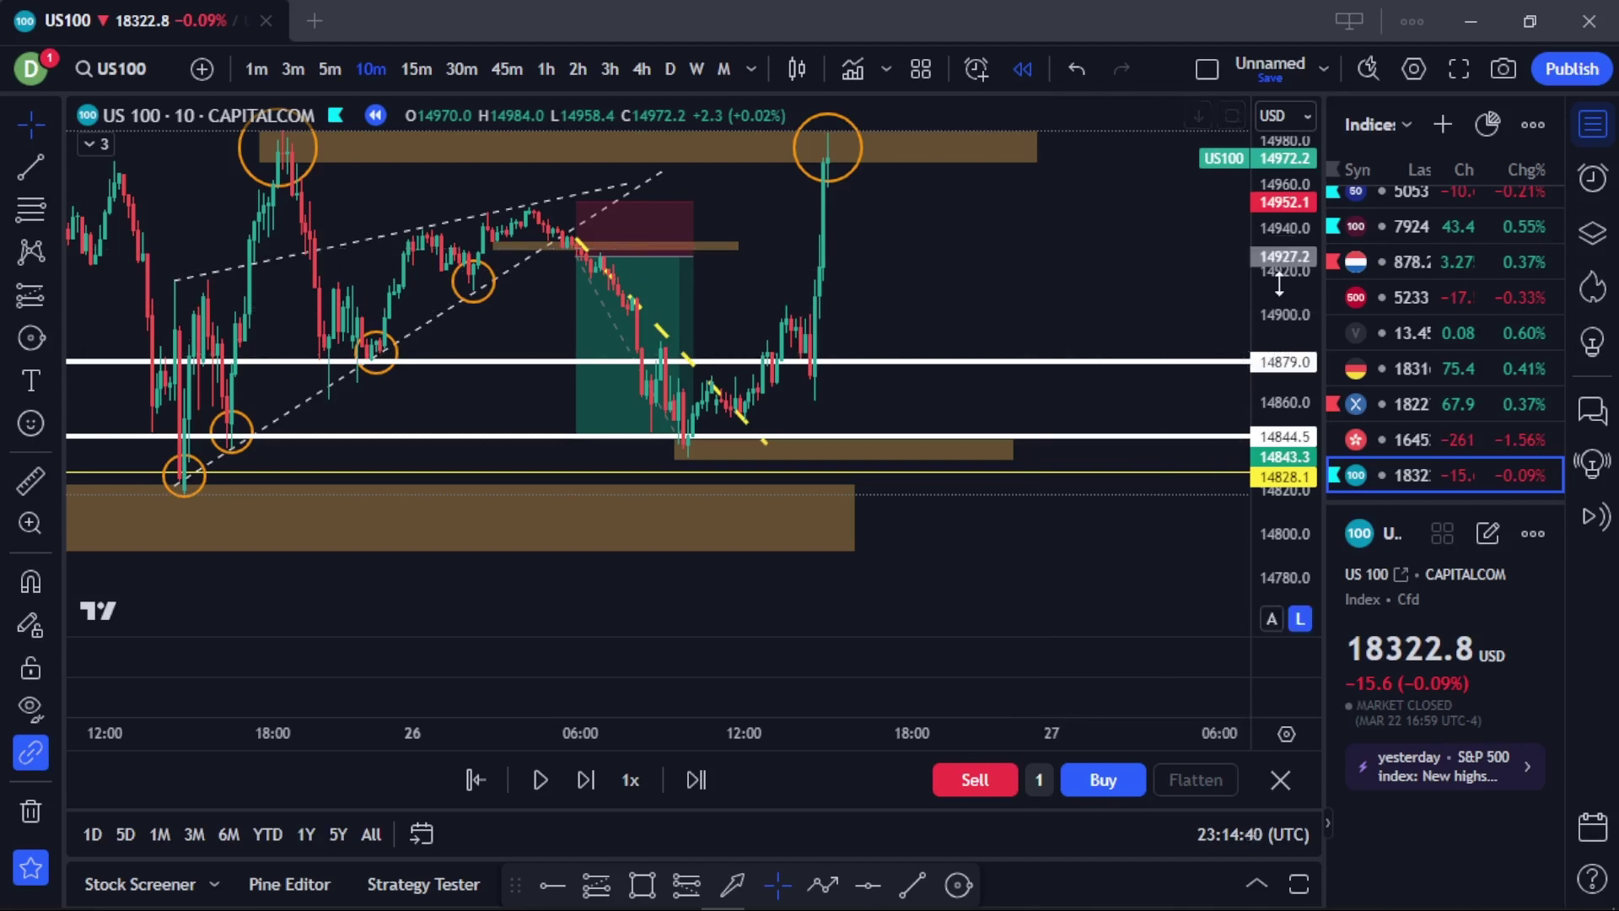
pyautogui.moveTo(1278, 375); pyautogui.dragTo(1278, 403)
pyautogui.moveTo(1167, 209); pyautogui.dragTo(1174, 361)
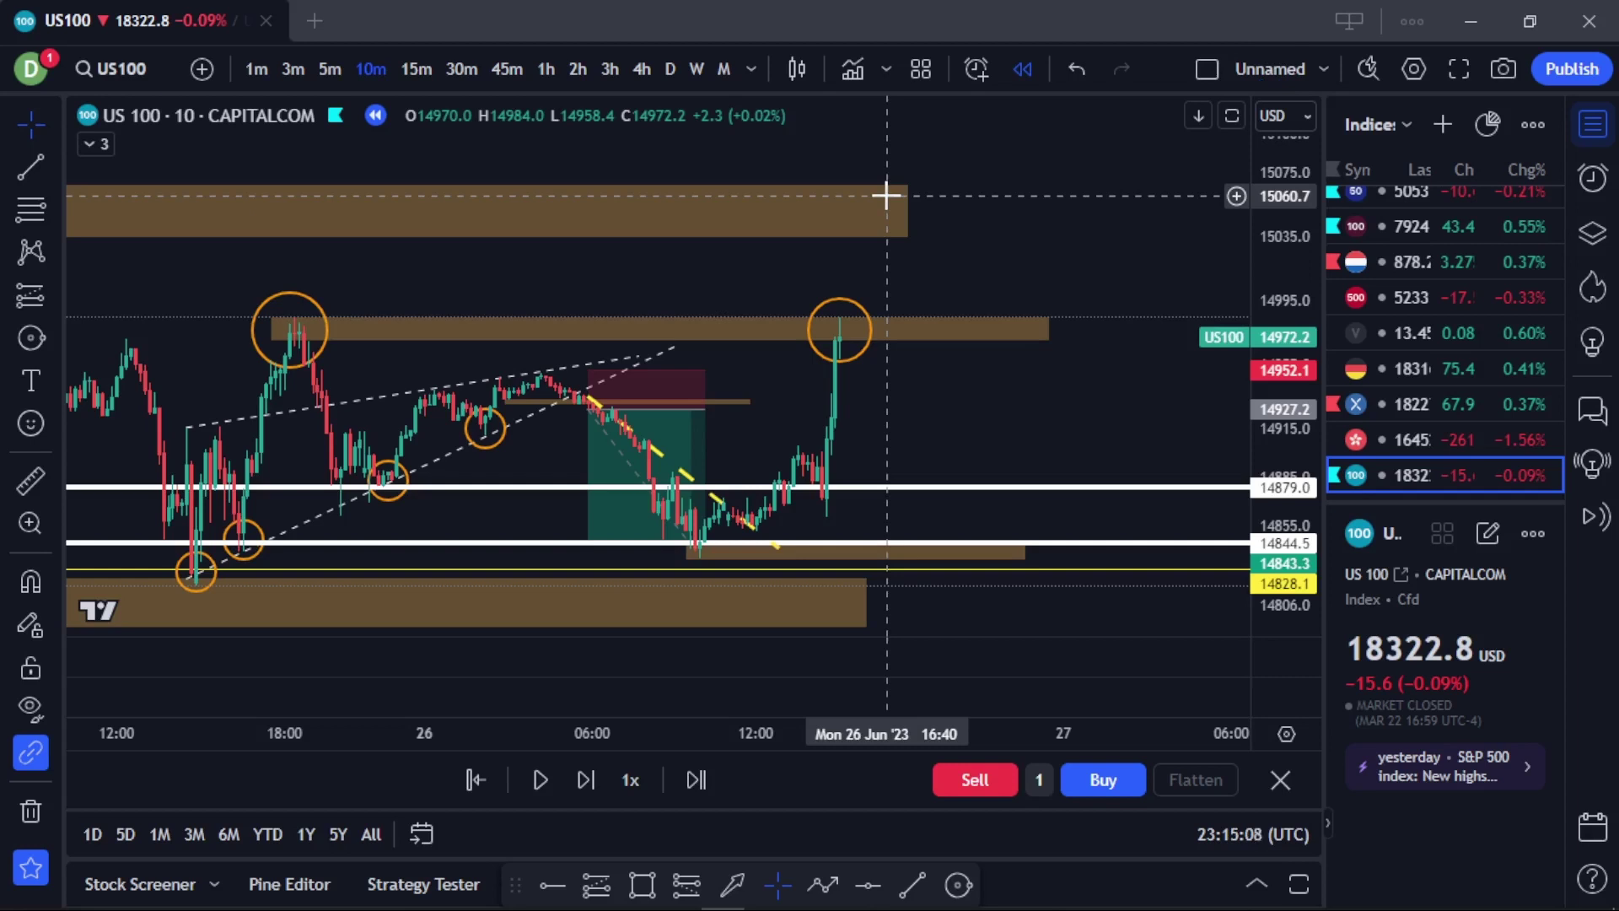
pyautogui.moveTo(1271, 319); pyautogui.dragTo(1269, 228)
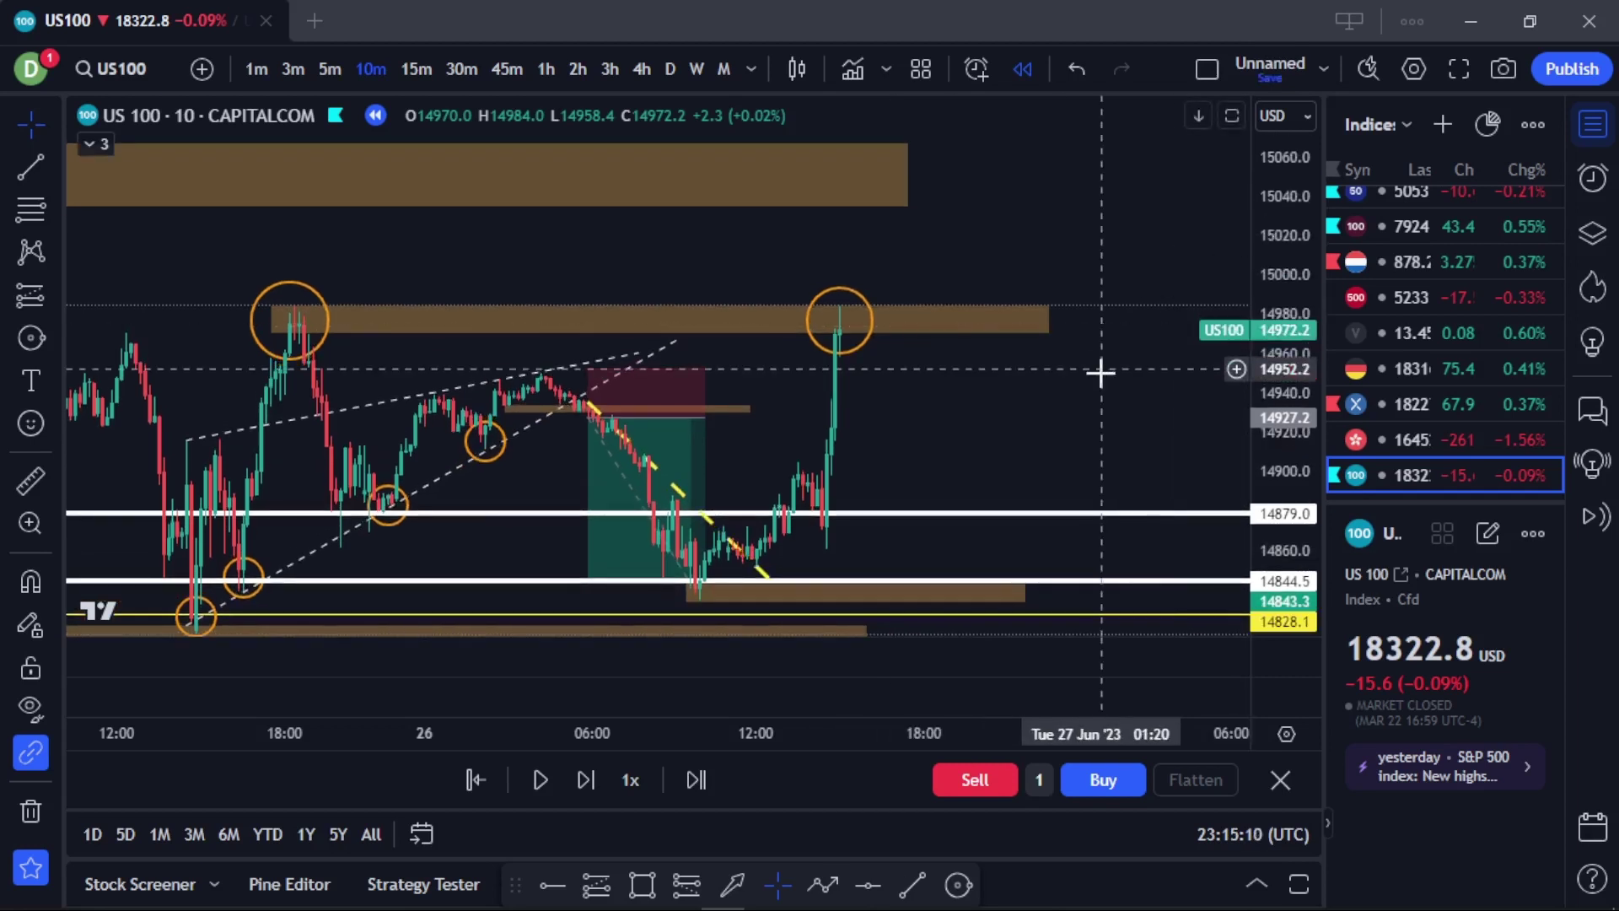
pyautogui.moveTo(949, 363); pyautogui.dragTo(922, 346)
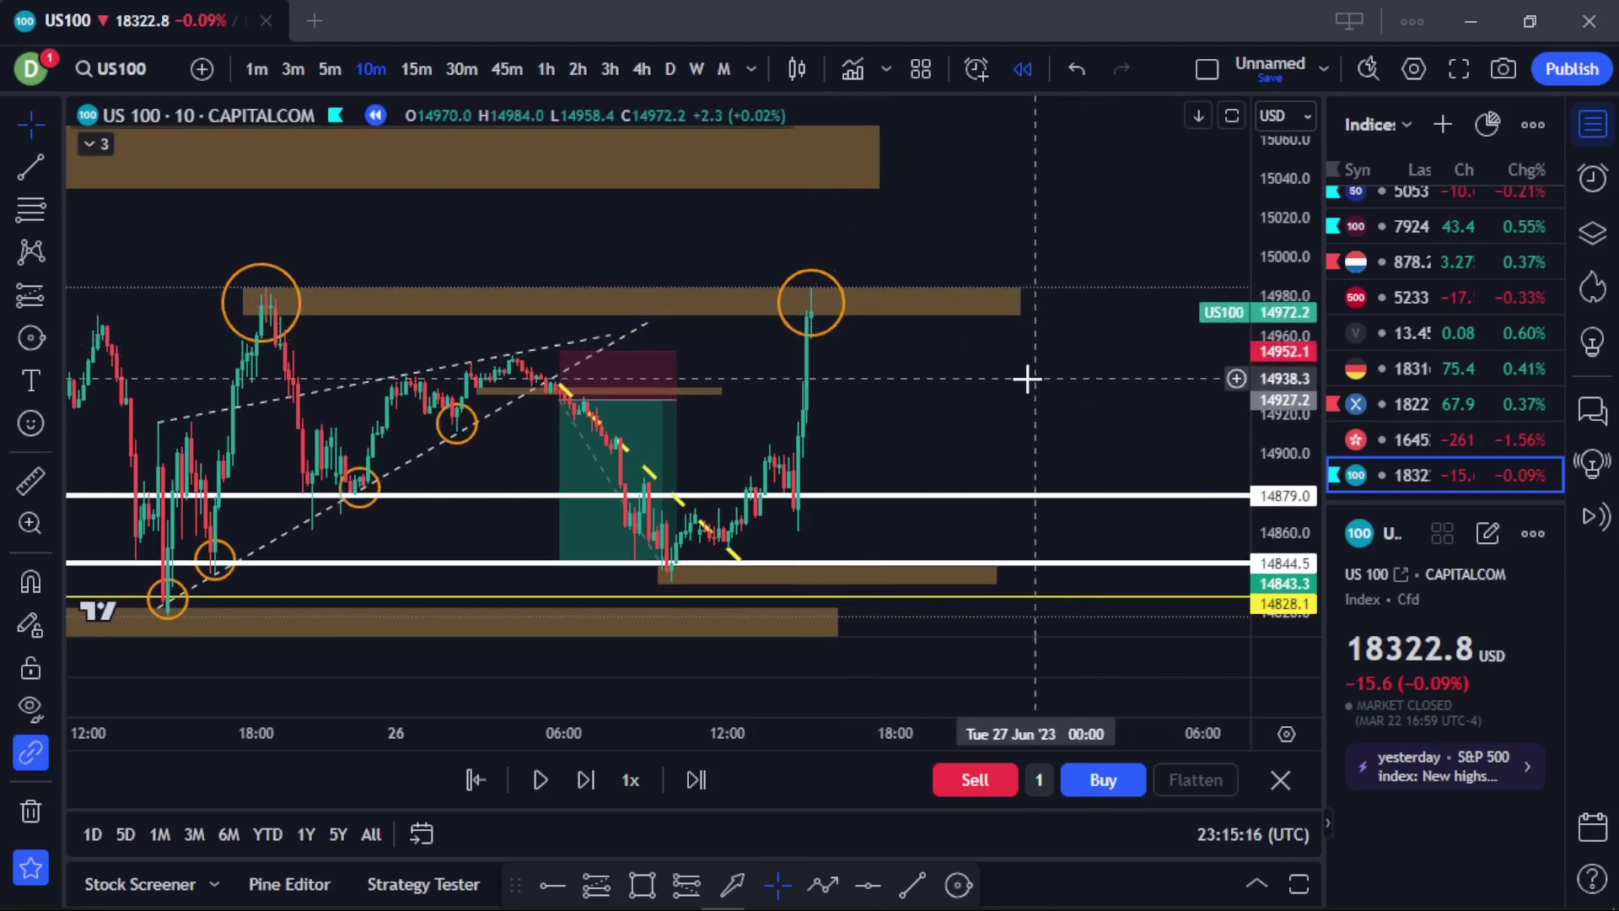
pyautogui.scroll(3, 1030, 376)
pyautogui.moveTo(1030, 376); pyautogui.dragTo(1091, 398)
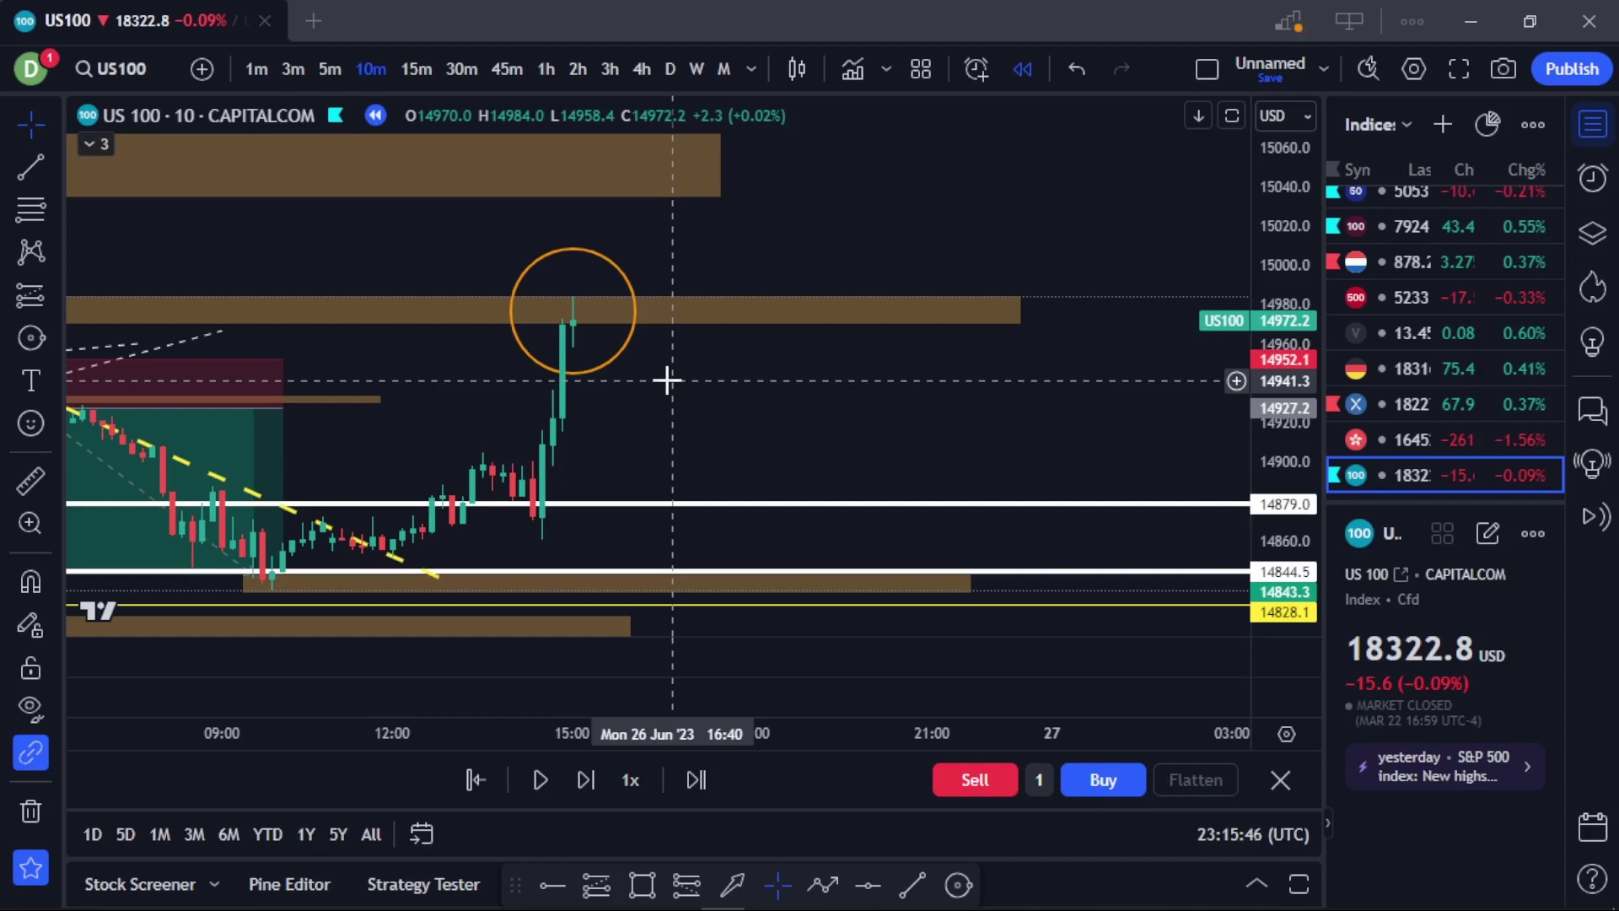
# Advance the replay by one candle and plan a short position at 14961.2 with stop 15001.7 and target 14858.4.
pyautogui.click(540, 780)
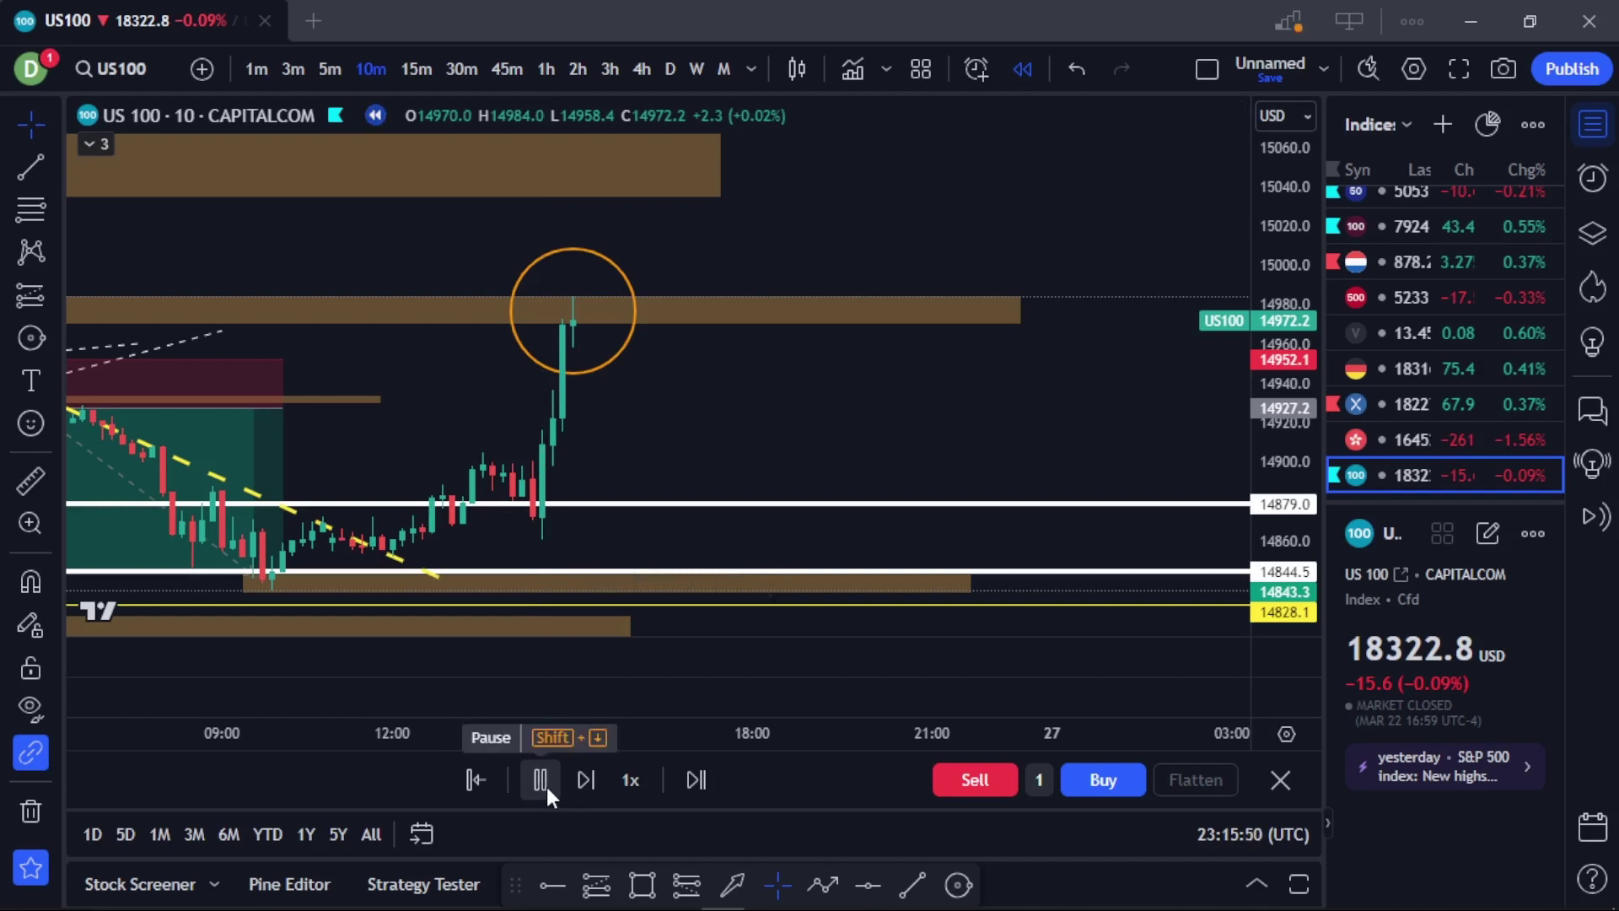
pyautogui.click(545, 785)
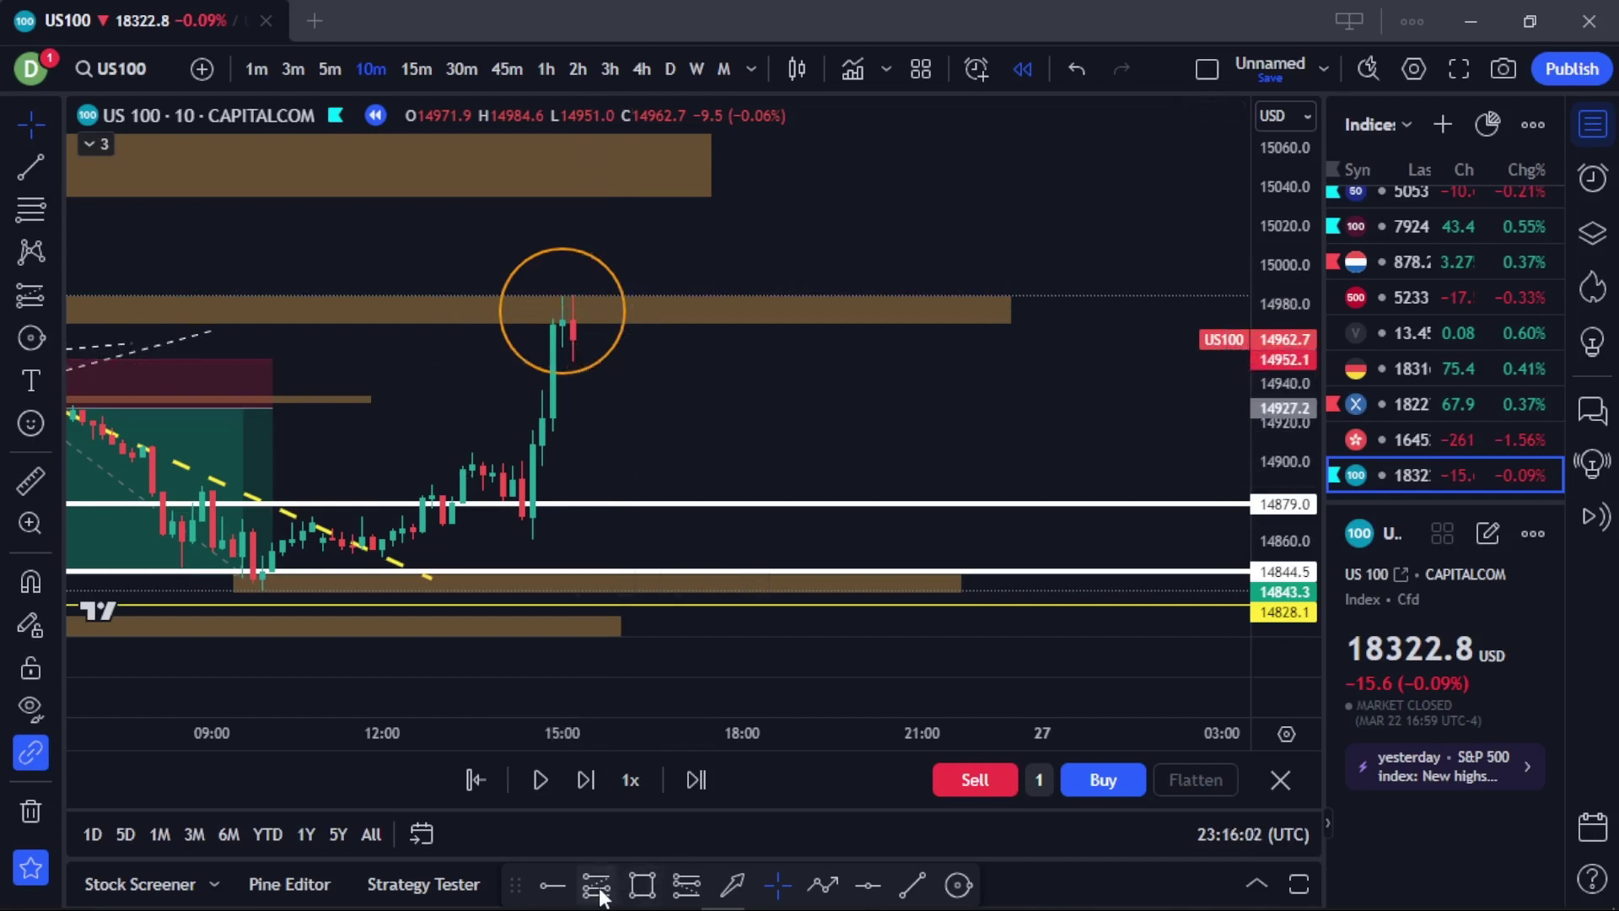
pyautogui.click(687, 884)
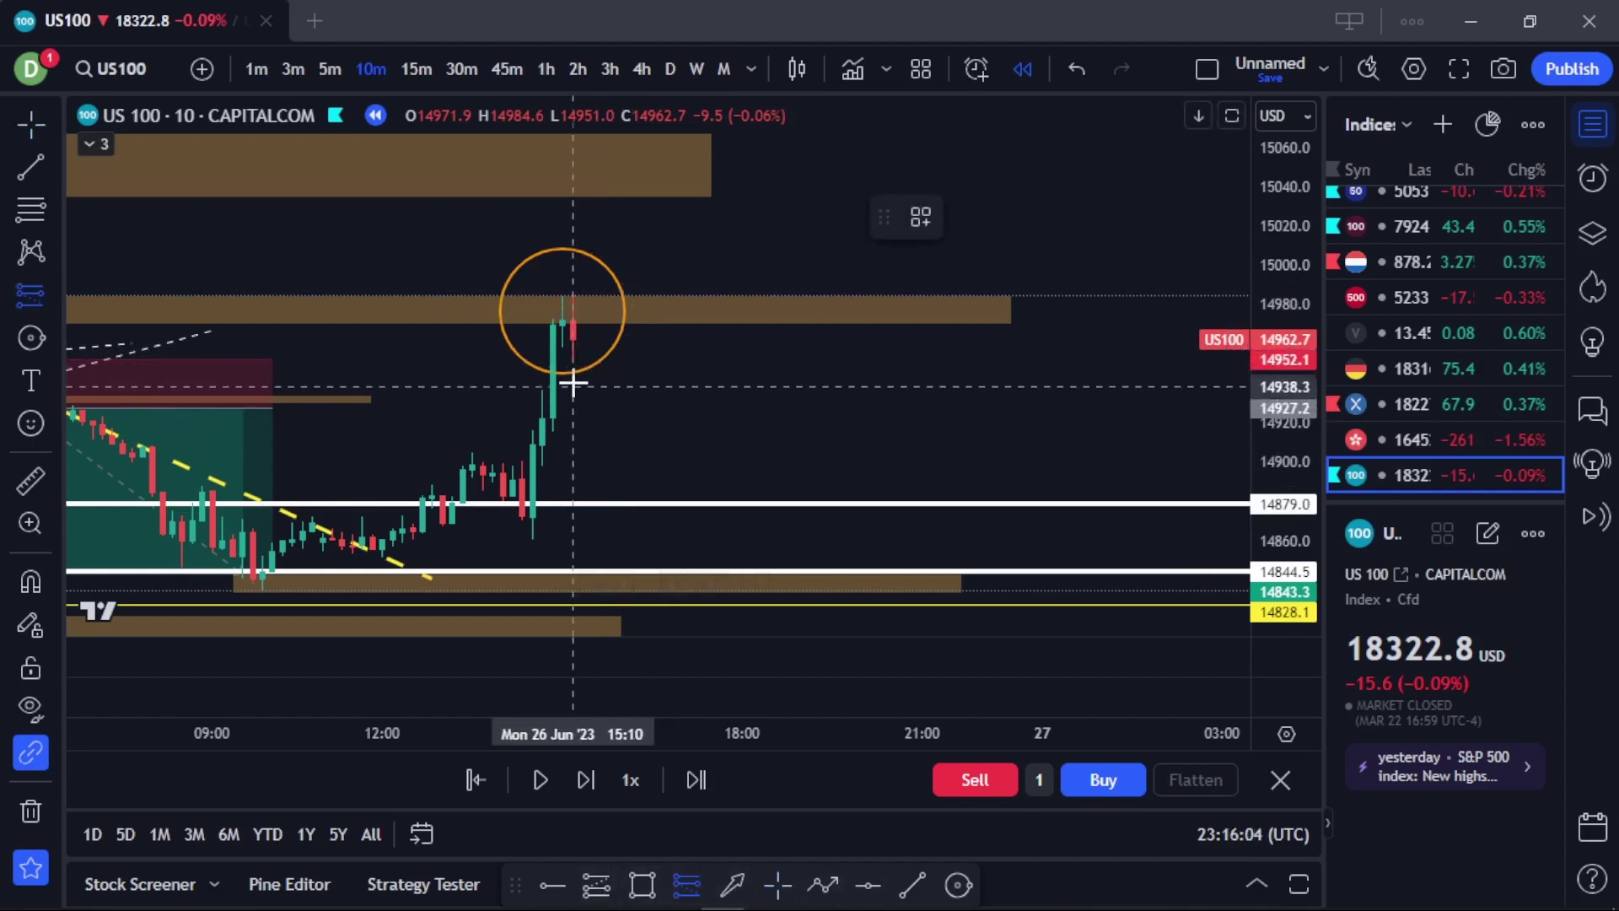
pyautogui.click(571, 340)
pyautogui.moveTo(588, 421)
pyautogui.mouseDown()
pyautogui.moveTo(582, 572)
pyautogui.moveTo(565, 544)
pyautogui.mouseUp()
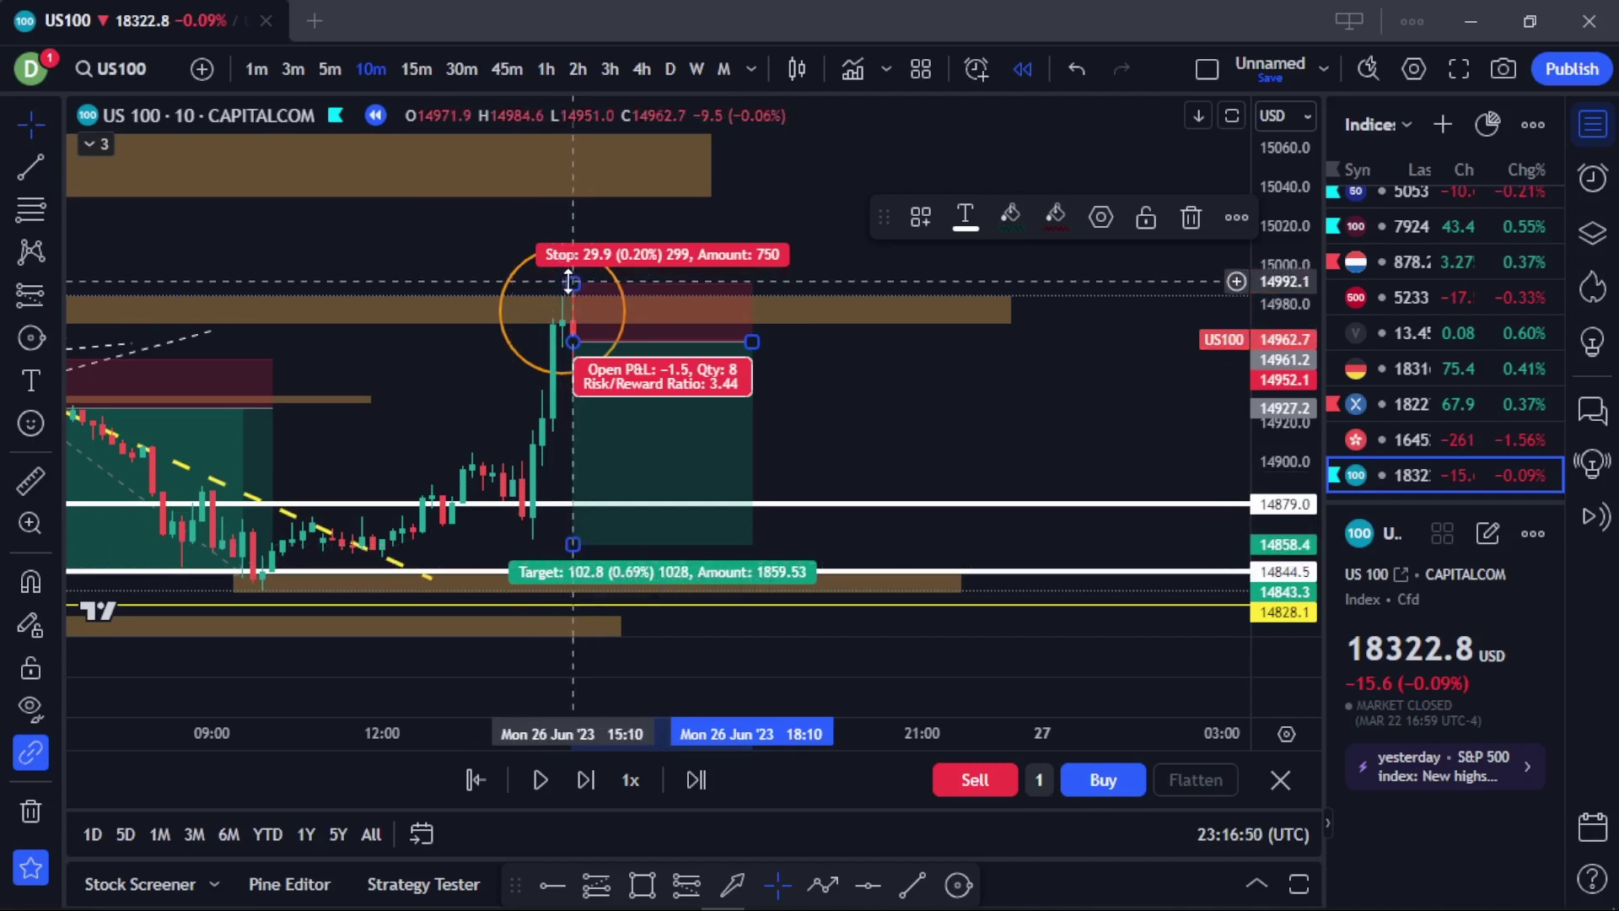
pyautogui.moveTo(569, 282); pyautogui.dragTo(572, 262)
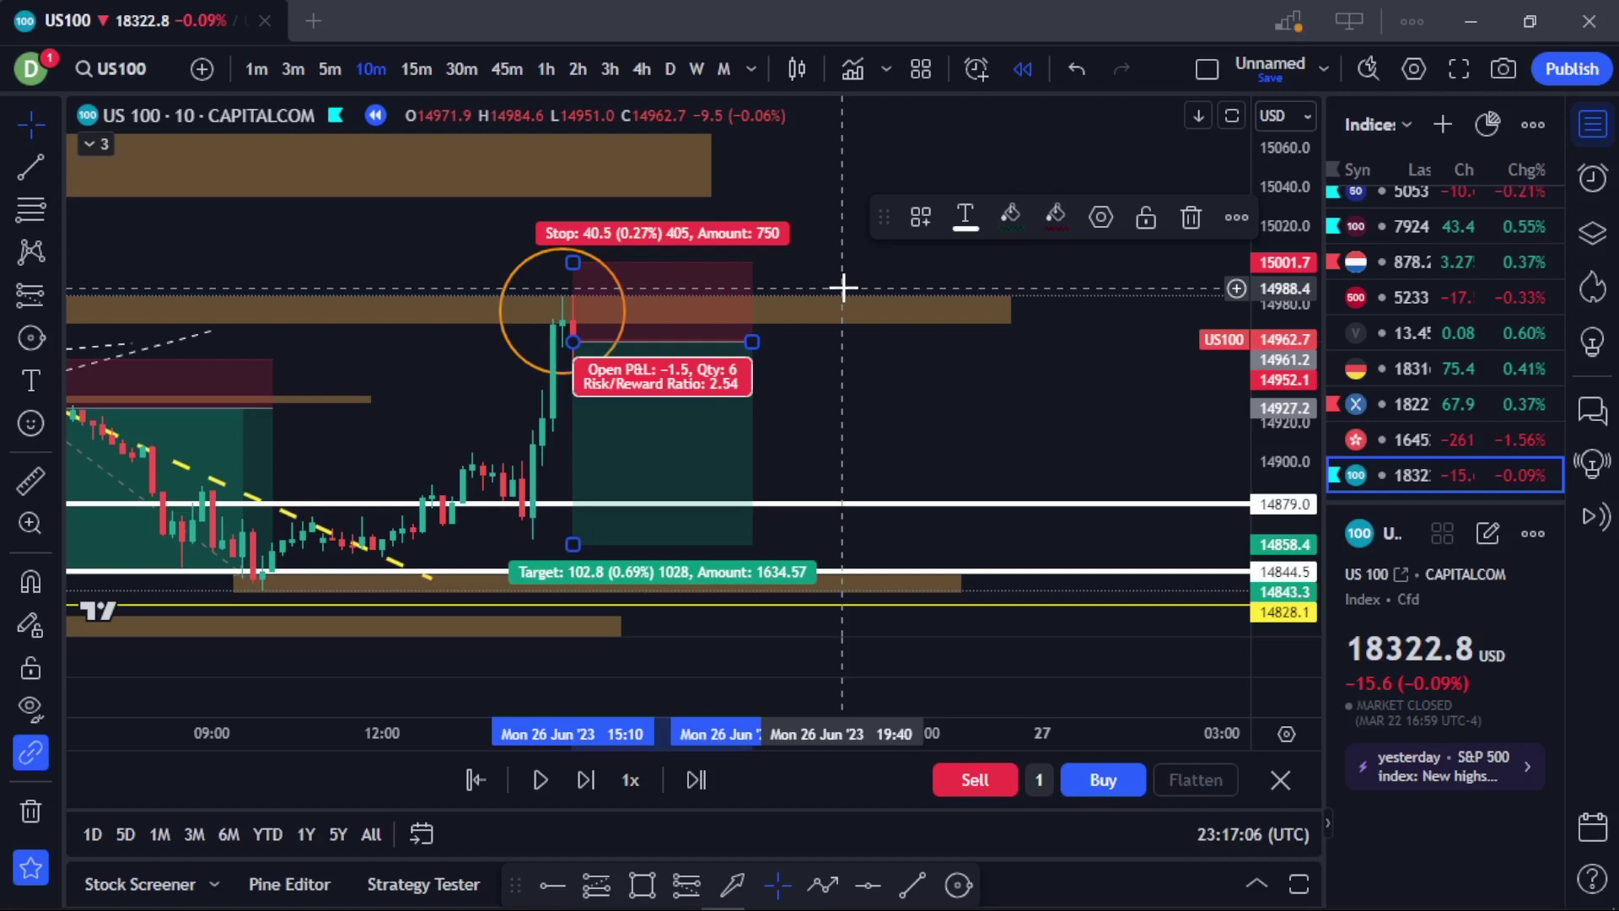
# Set the replay speed to 10x, play until price drops through the short's target, and pause.
pyautogui.moveTo(347, 362); pyautogui.dragTo(524, 362)
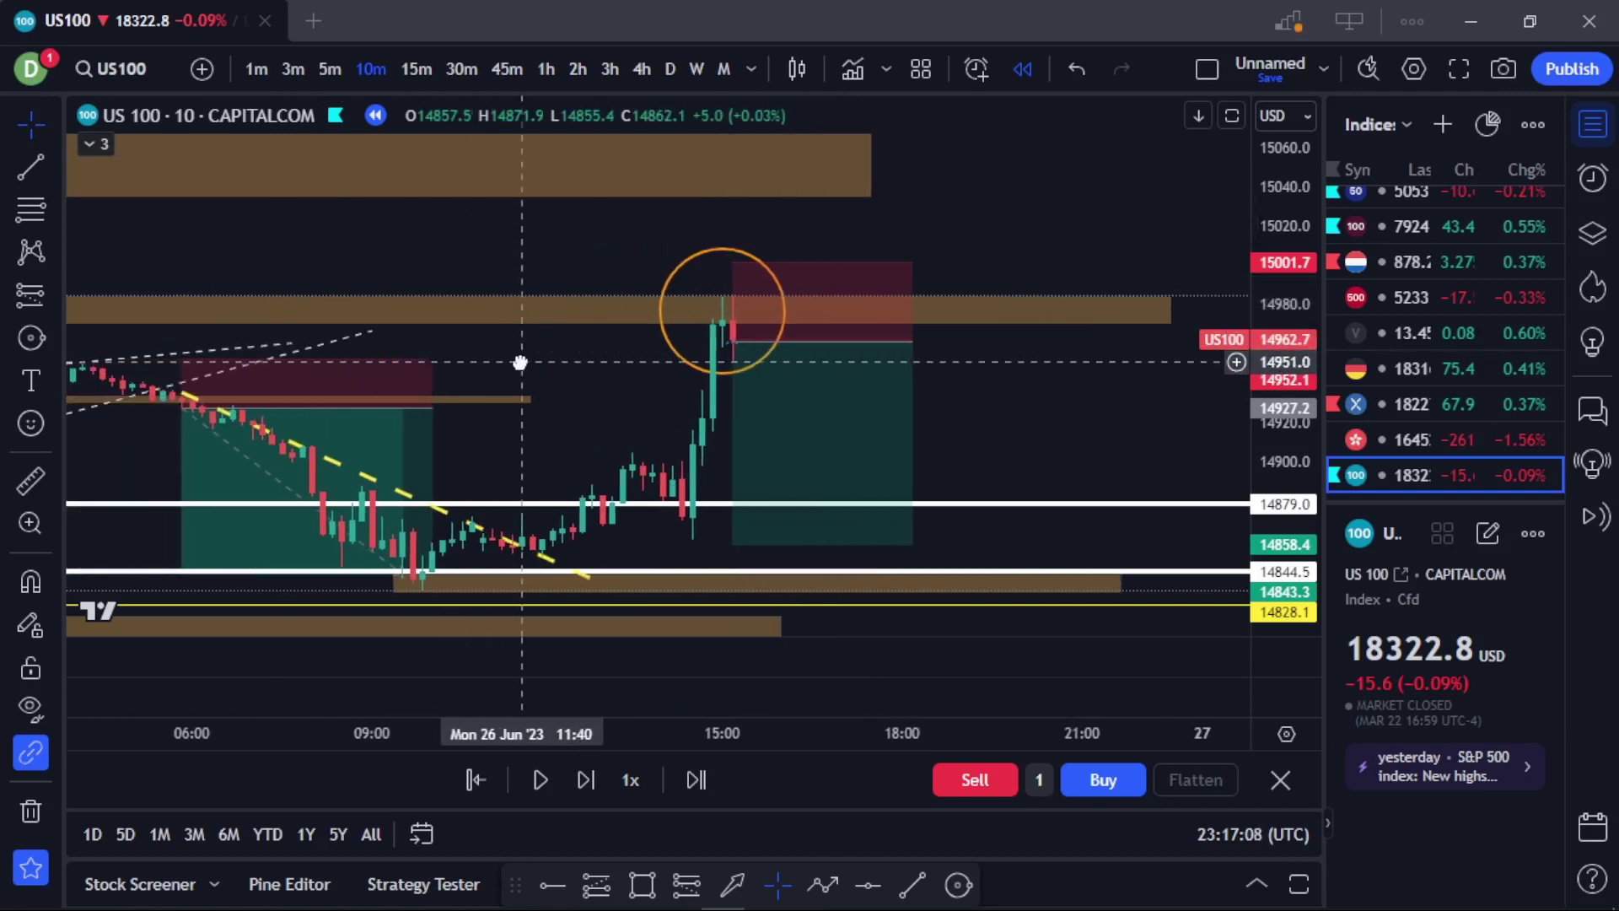
pyautogui.click(257, 383)
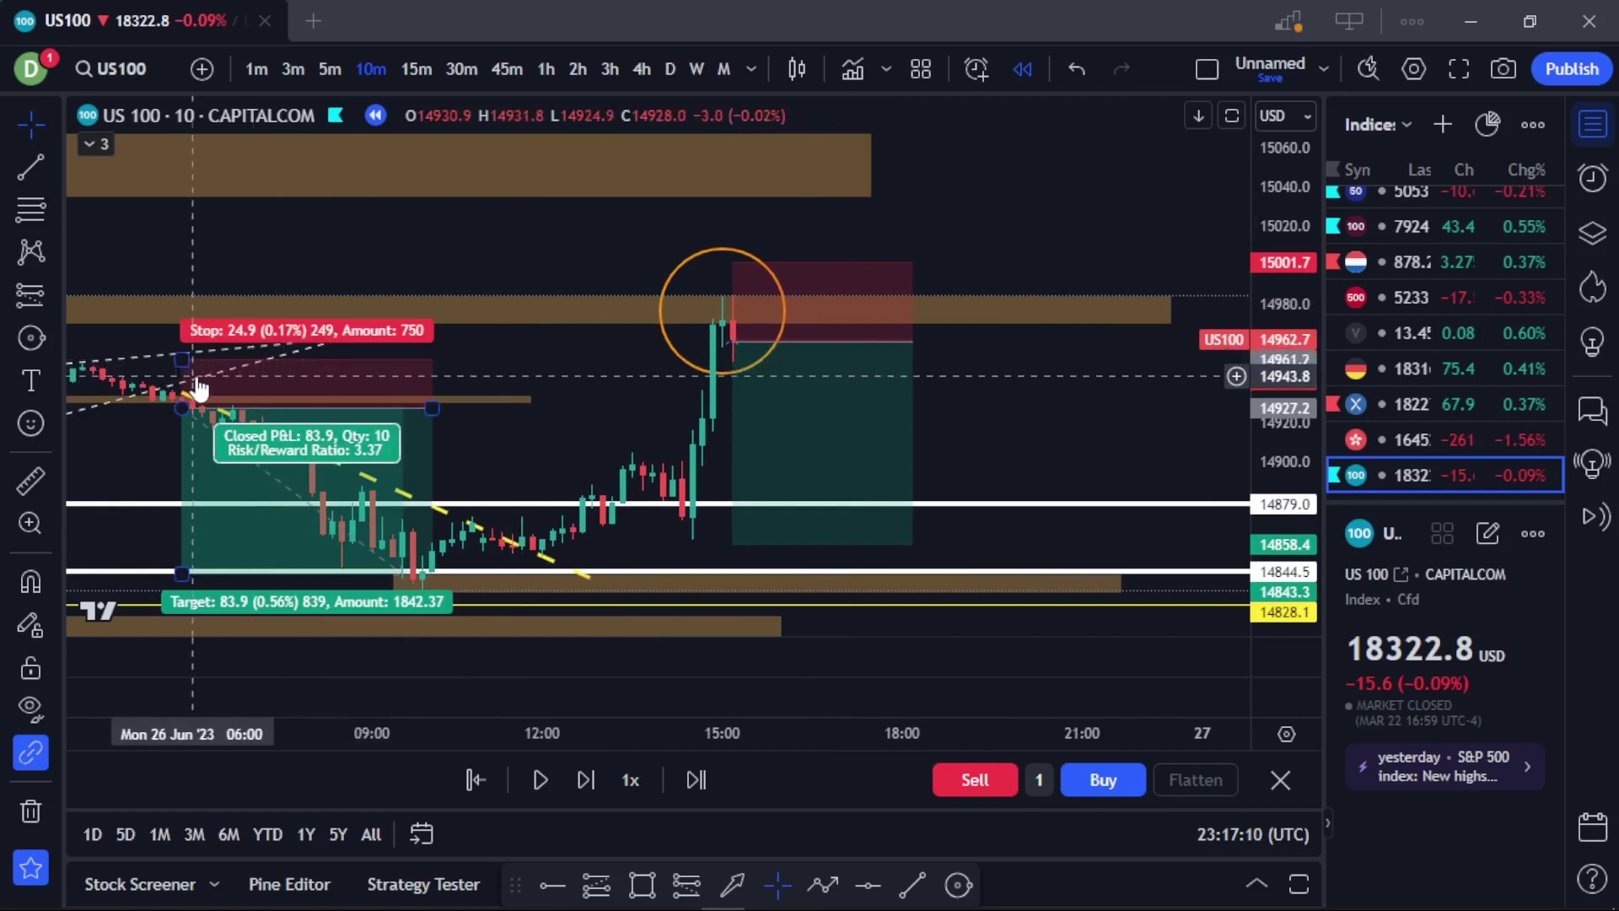
pyautogui.moveTo(1014, 384); pyautogui.dragTo(1122, 393)
pyautogui.moveTo(772, 247); pyautogui.dragTo(286, 286)
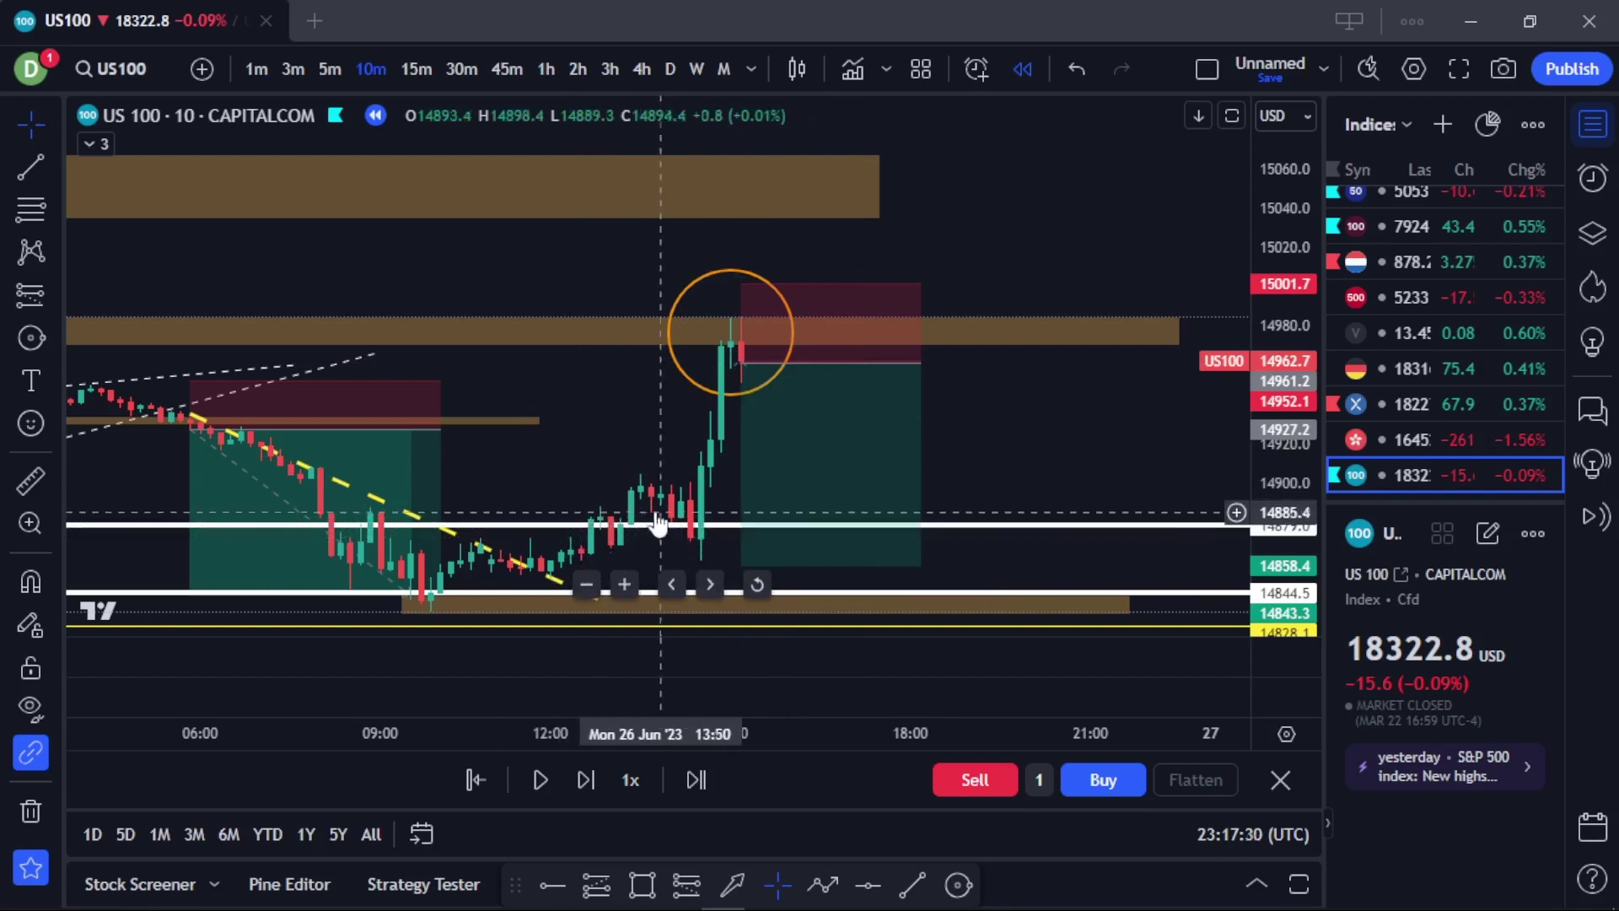
pyautogui.click(626, 777)
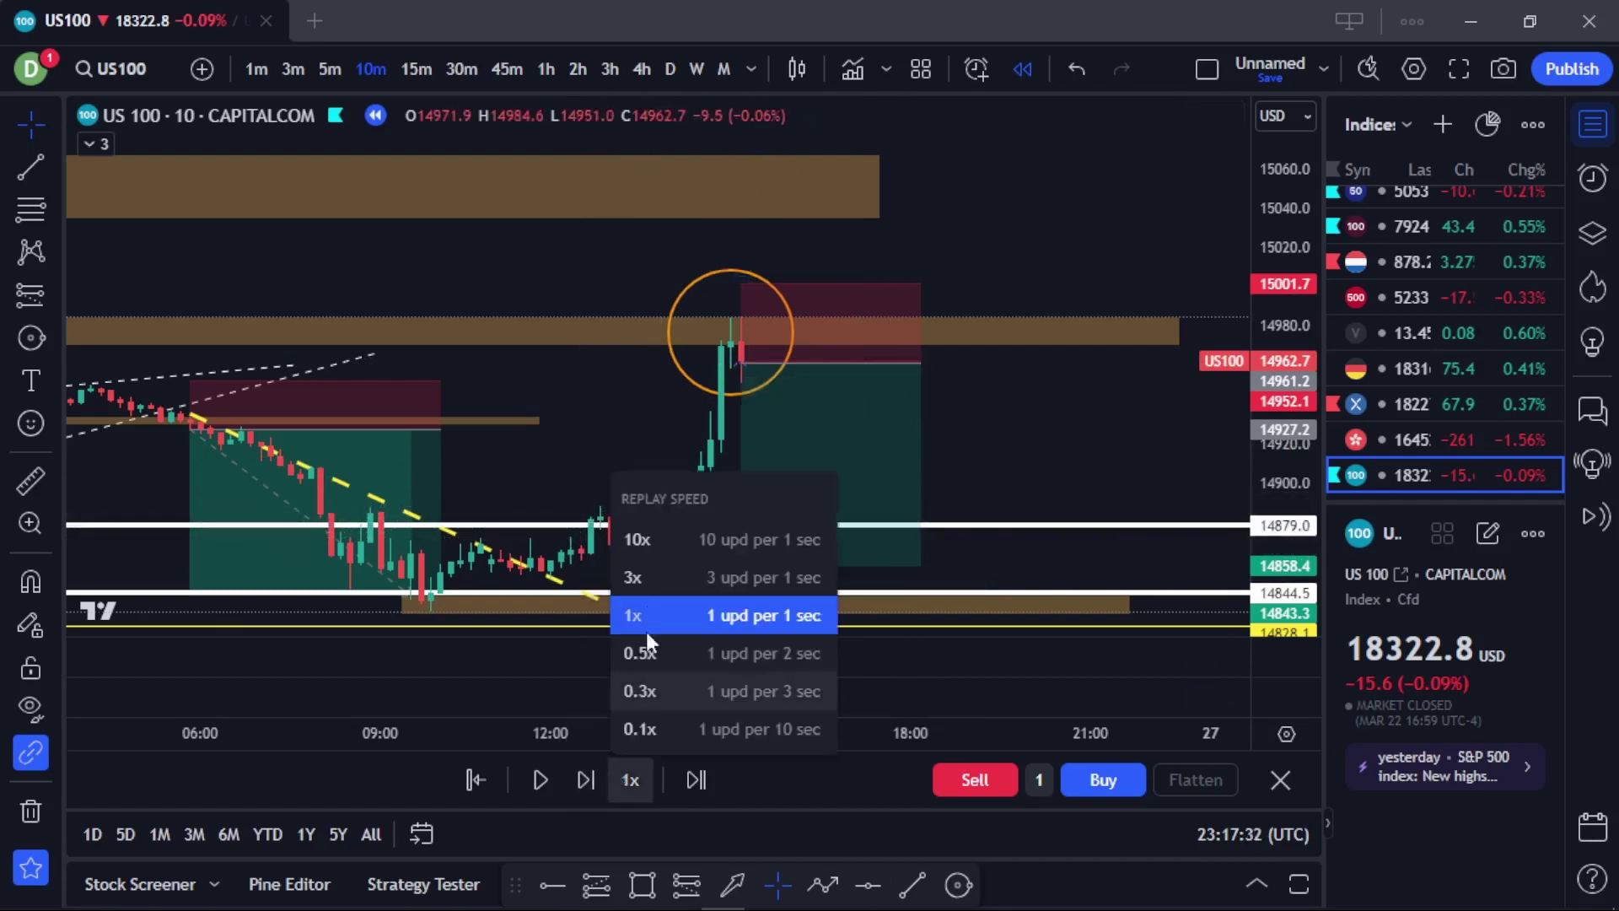
pyautogui.click(649, 541)
pyautogui.click(541, 779)
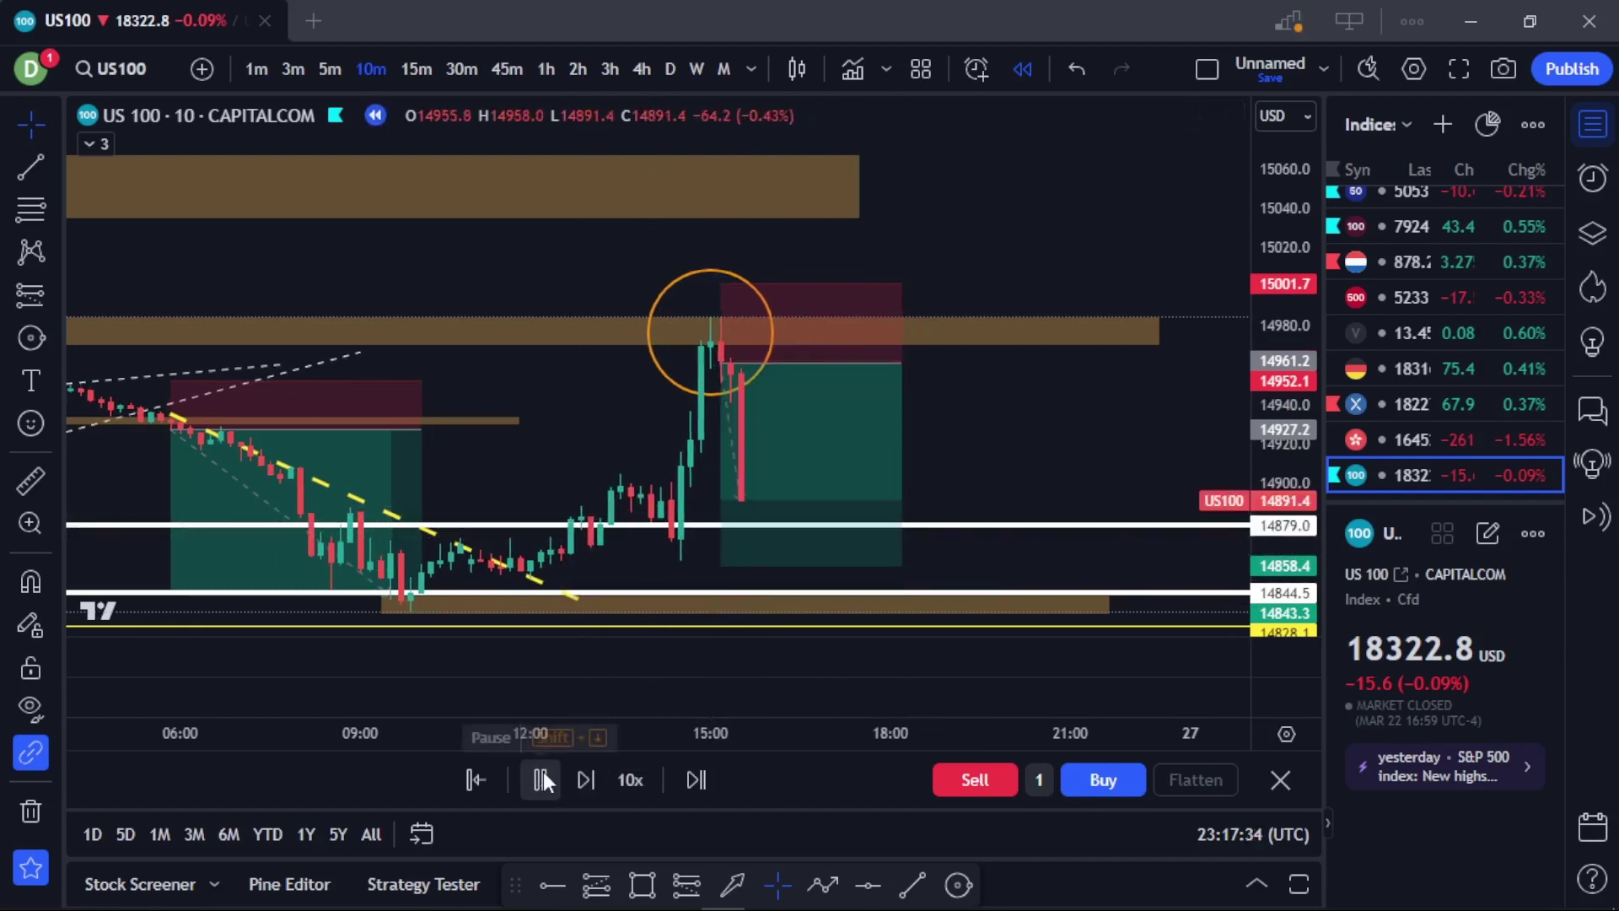
pyautogui.click(540, 779)
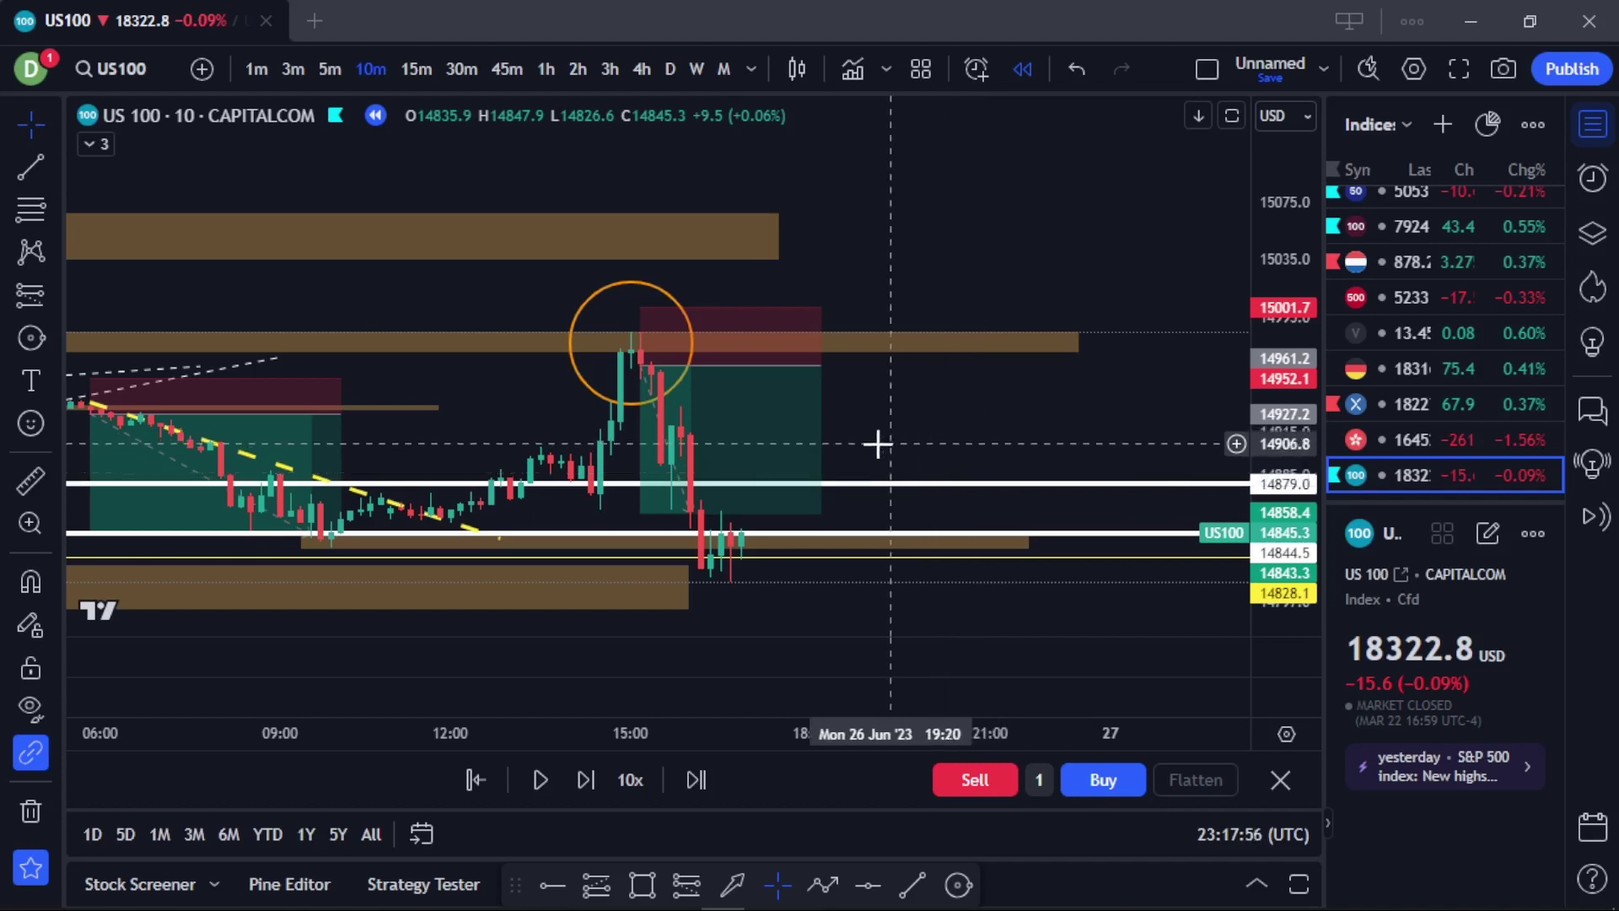
# Move the new short position back about 90 minutes on the chart, with entry at 14960.4, stop 15000.9 and target 14857.6.
pyautogui.moveTo(826, 455)
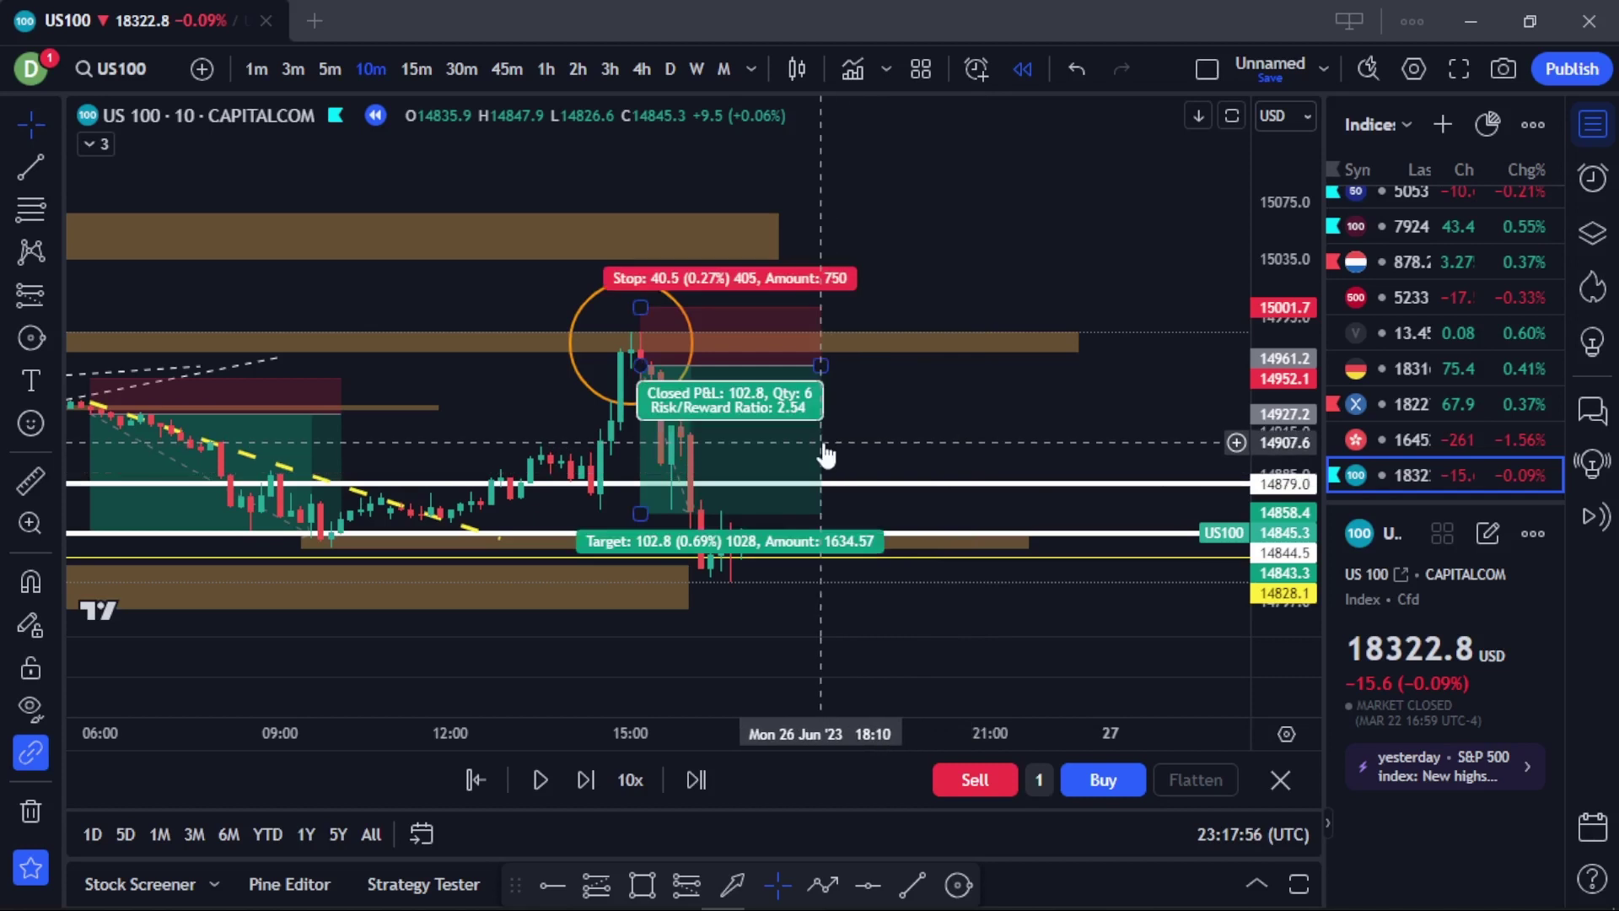
pyautogui.click(736, 460)
pyautogui.moveTo(735, 460); pyautogui.dragTo(645, 449)
pyautogui.click(868, 403)
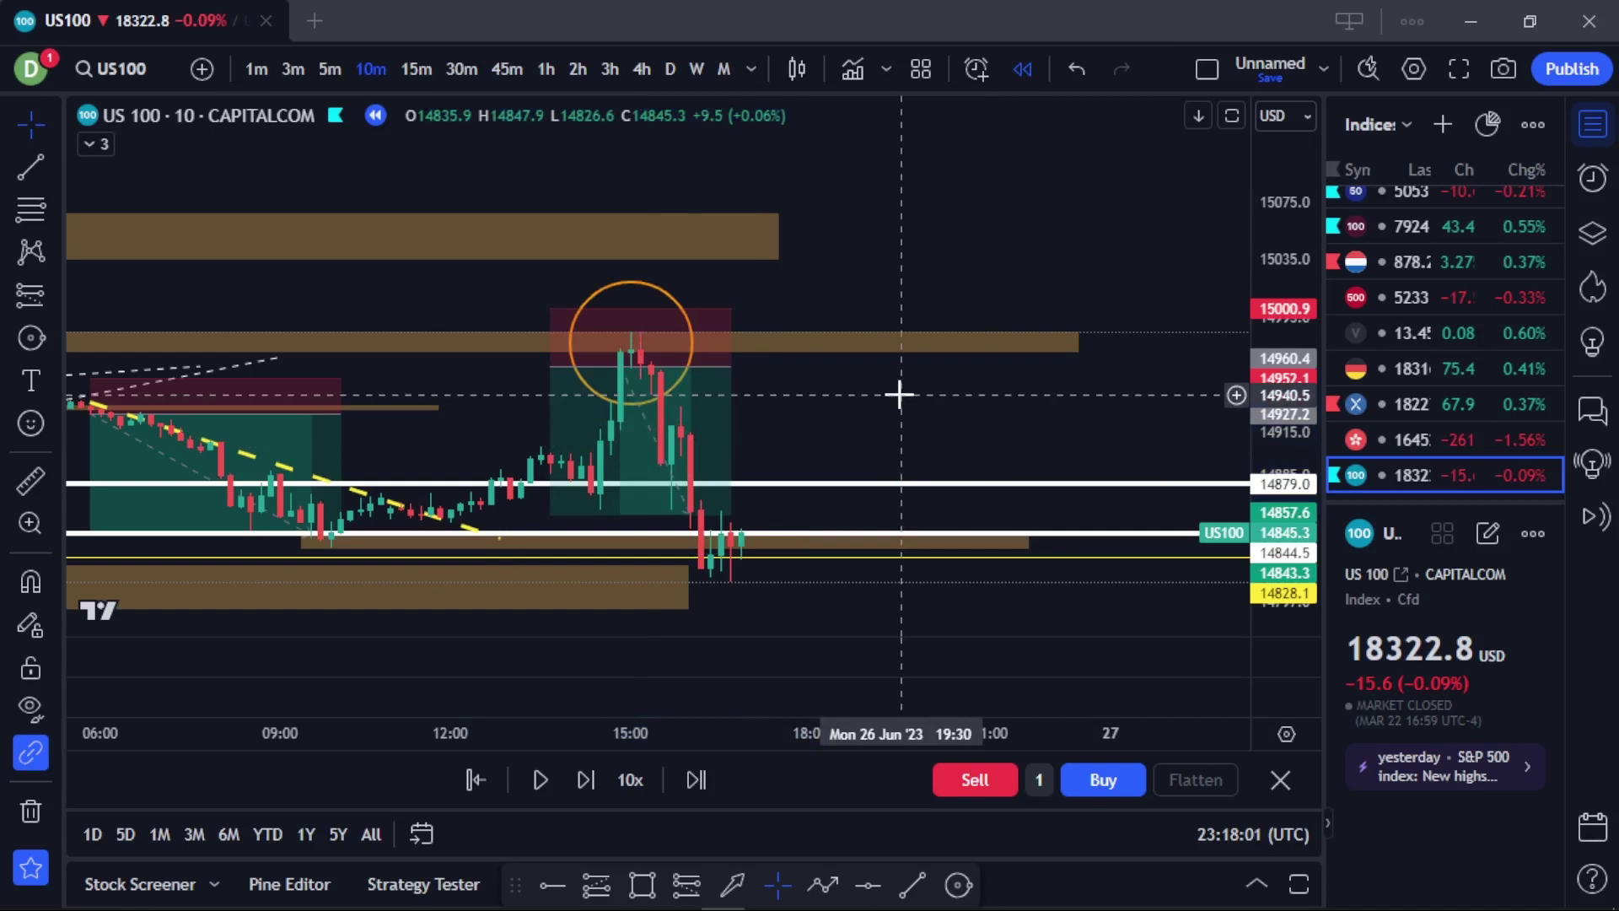
# Delete the two white horizontal lines at 14879.0 and 14844.5.
pyautogui.click(860, 484)
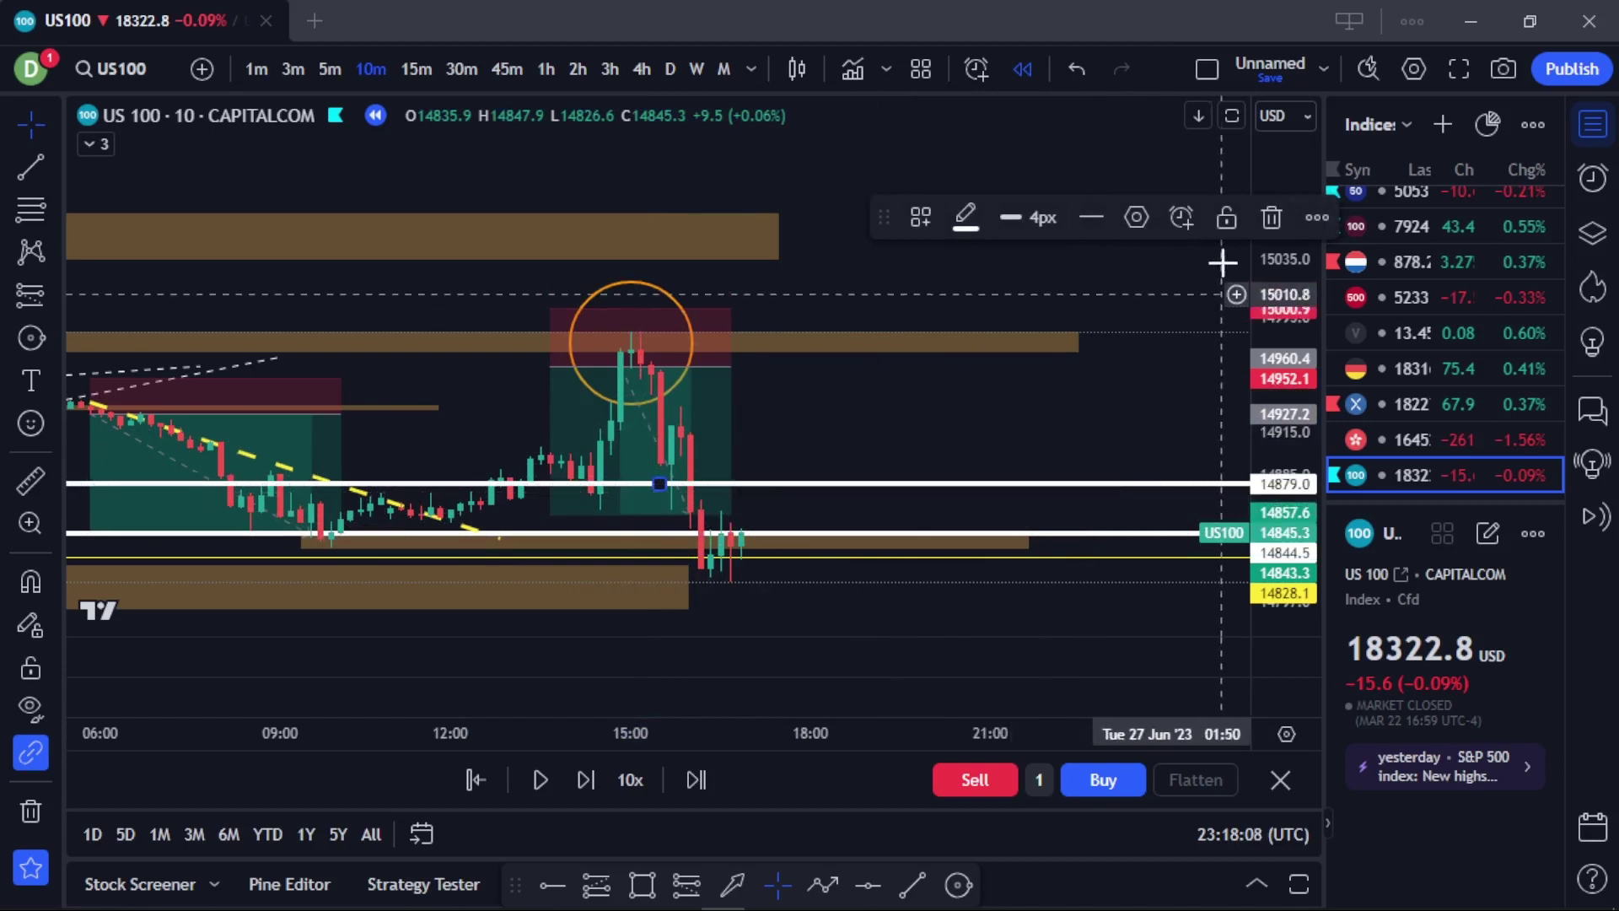
pyautogui.press('Delete')
pyautogui.click(1131, 533)
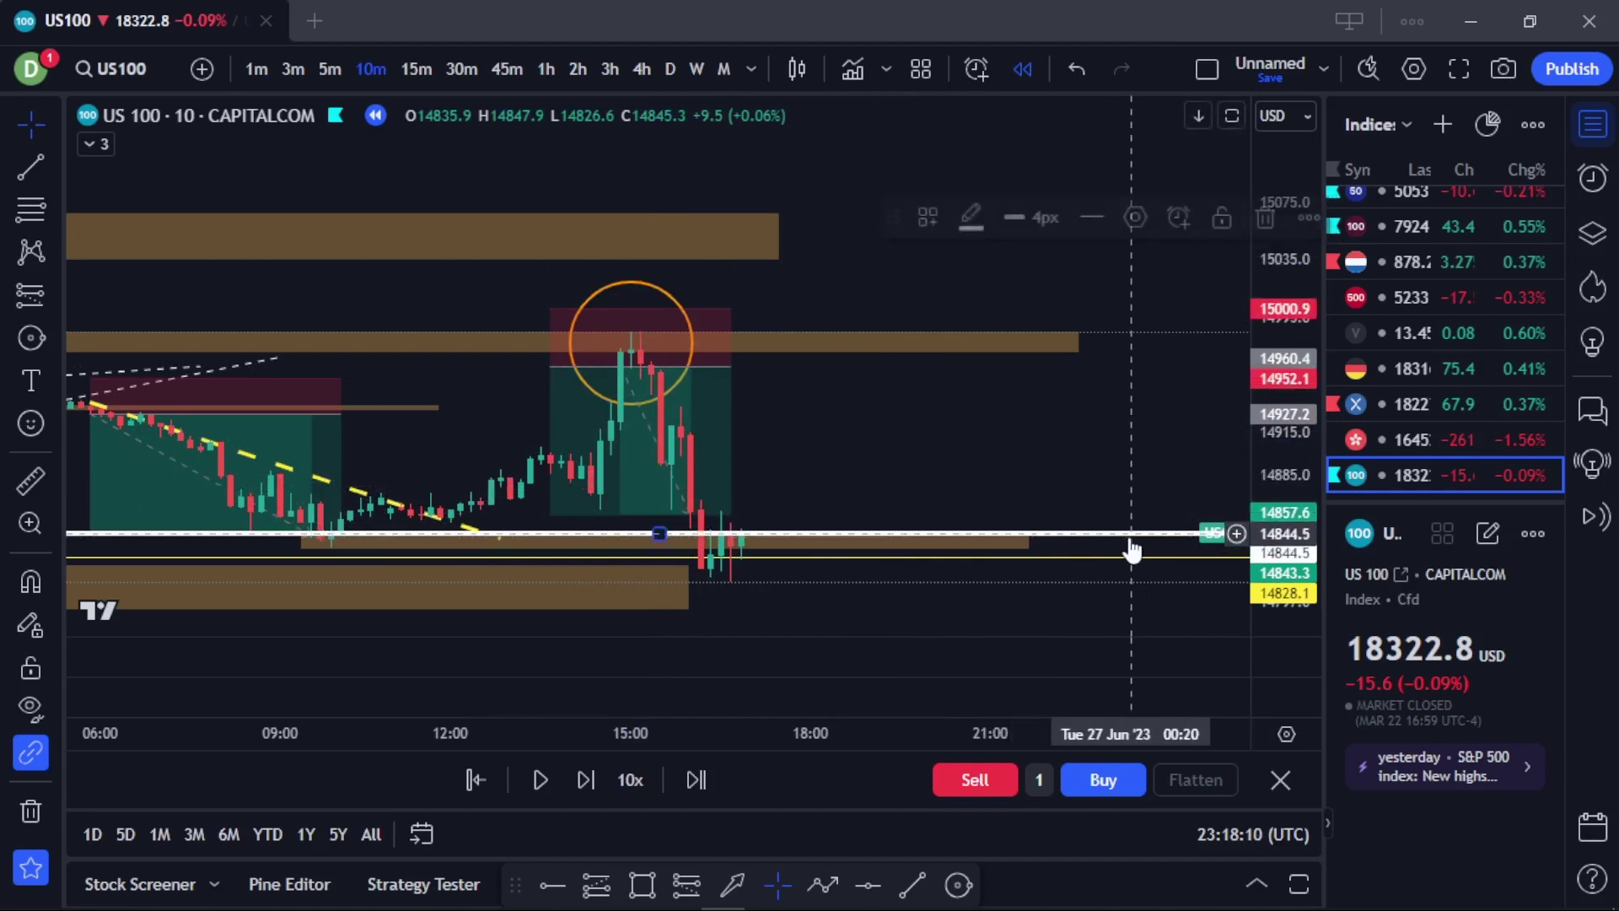
pyautogui.click(1264, 220)
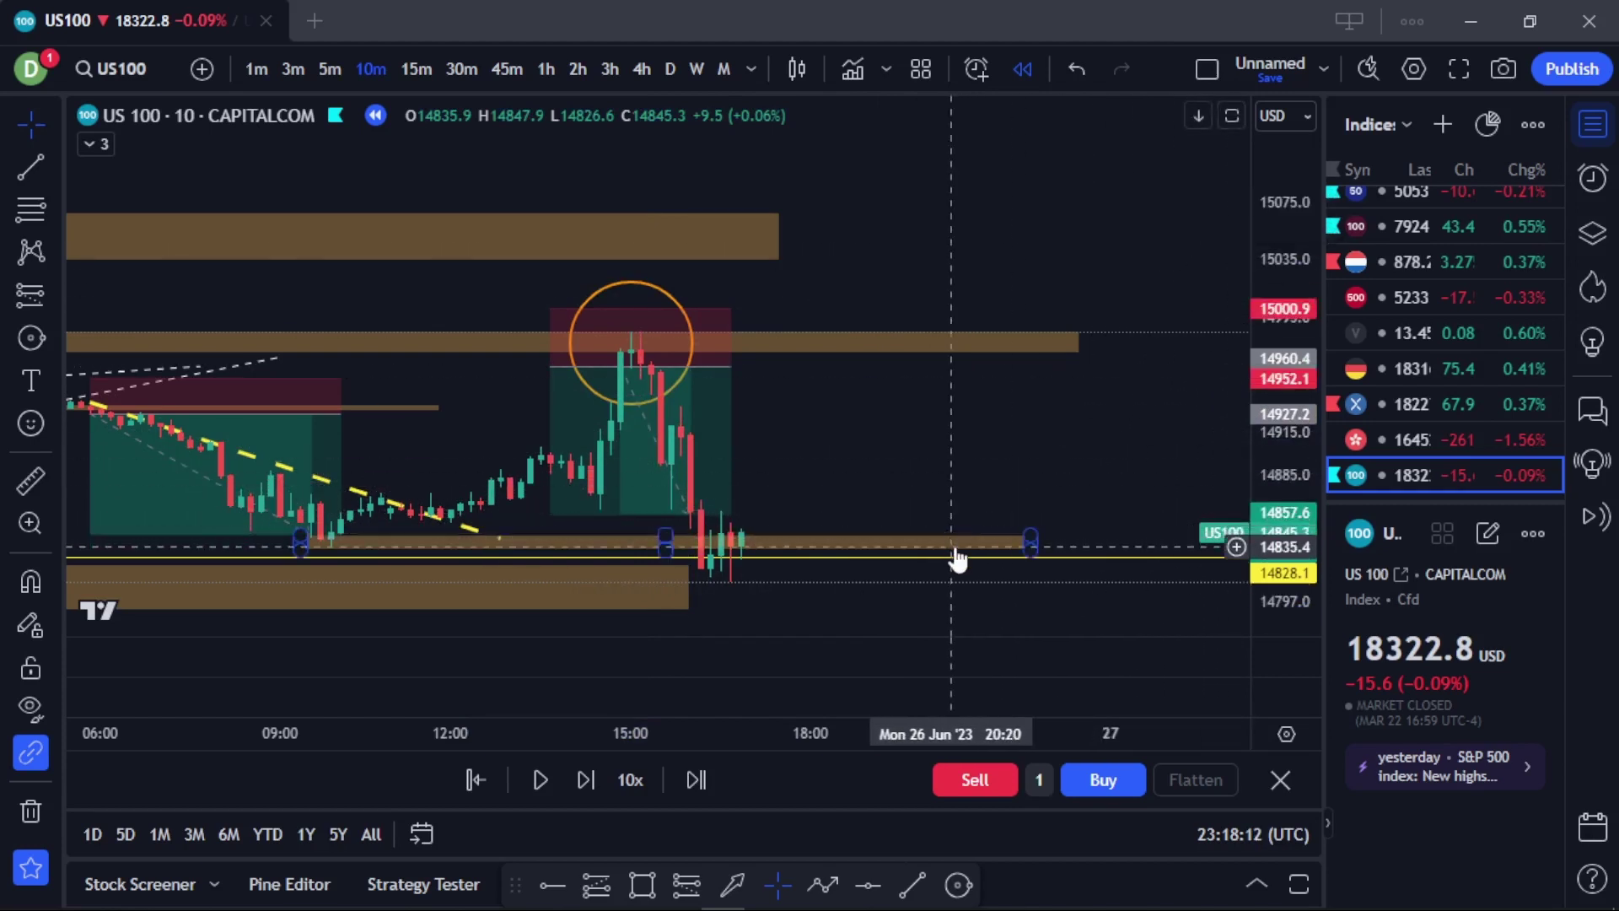
# Delete the thin brown zone between 14843.5 and 14833.2, and extend the brown support zone below it to about 20:00.
pyautogui.click(1026, 540)
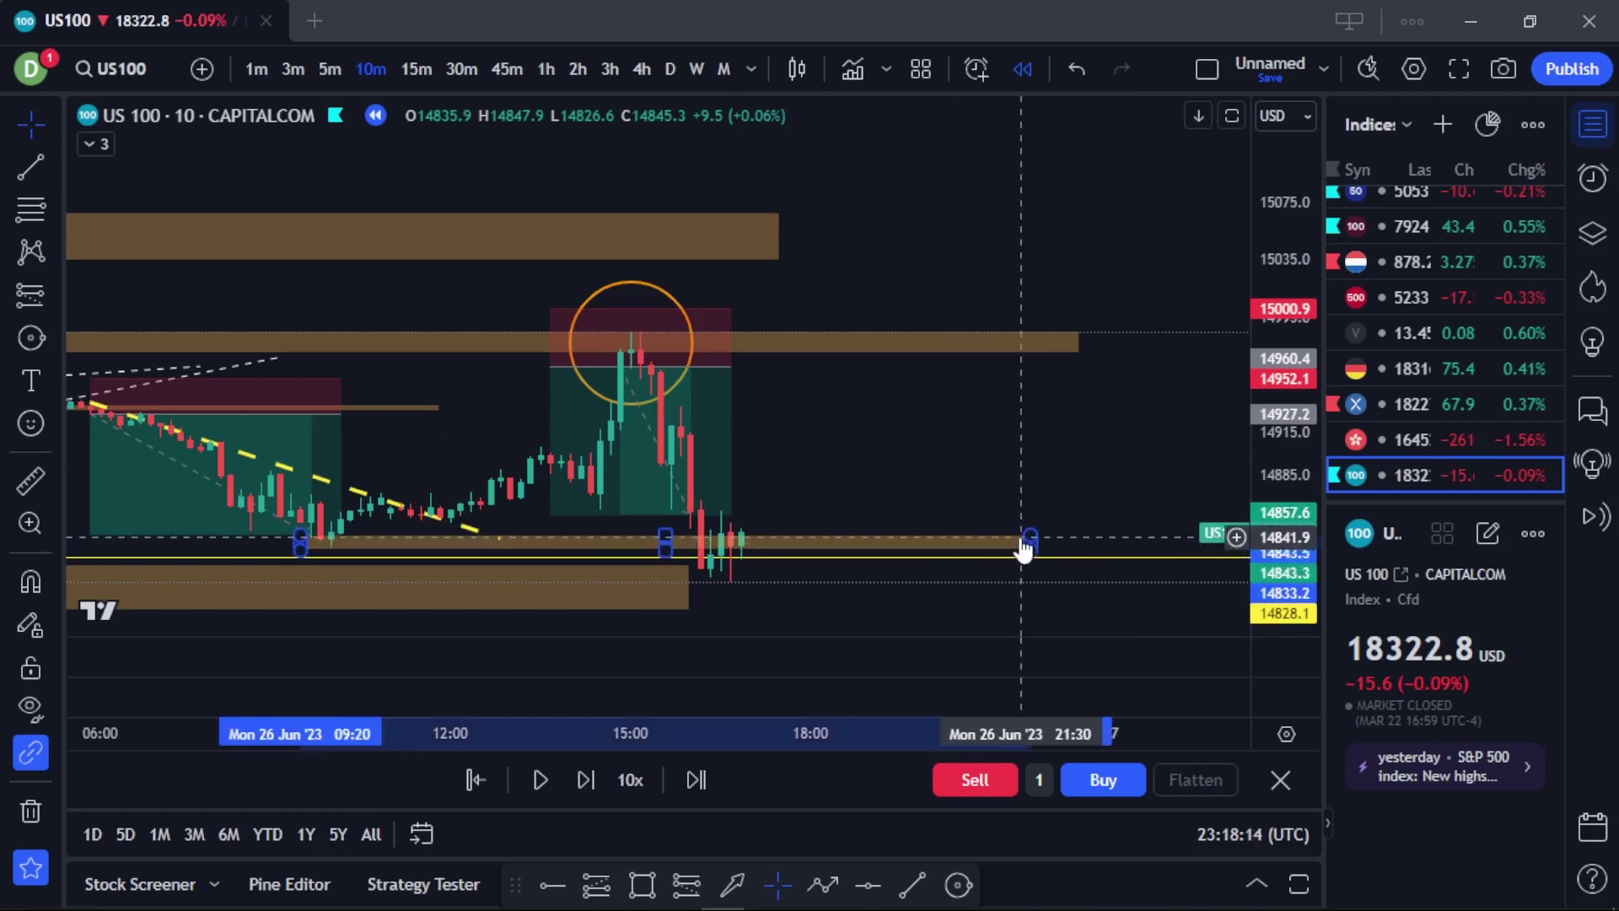
pyautogui.click(1219, 218)
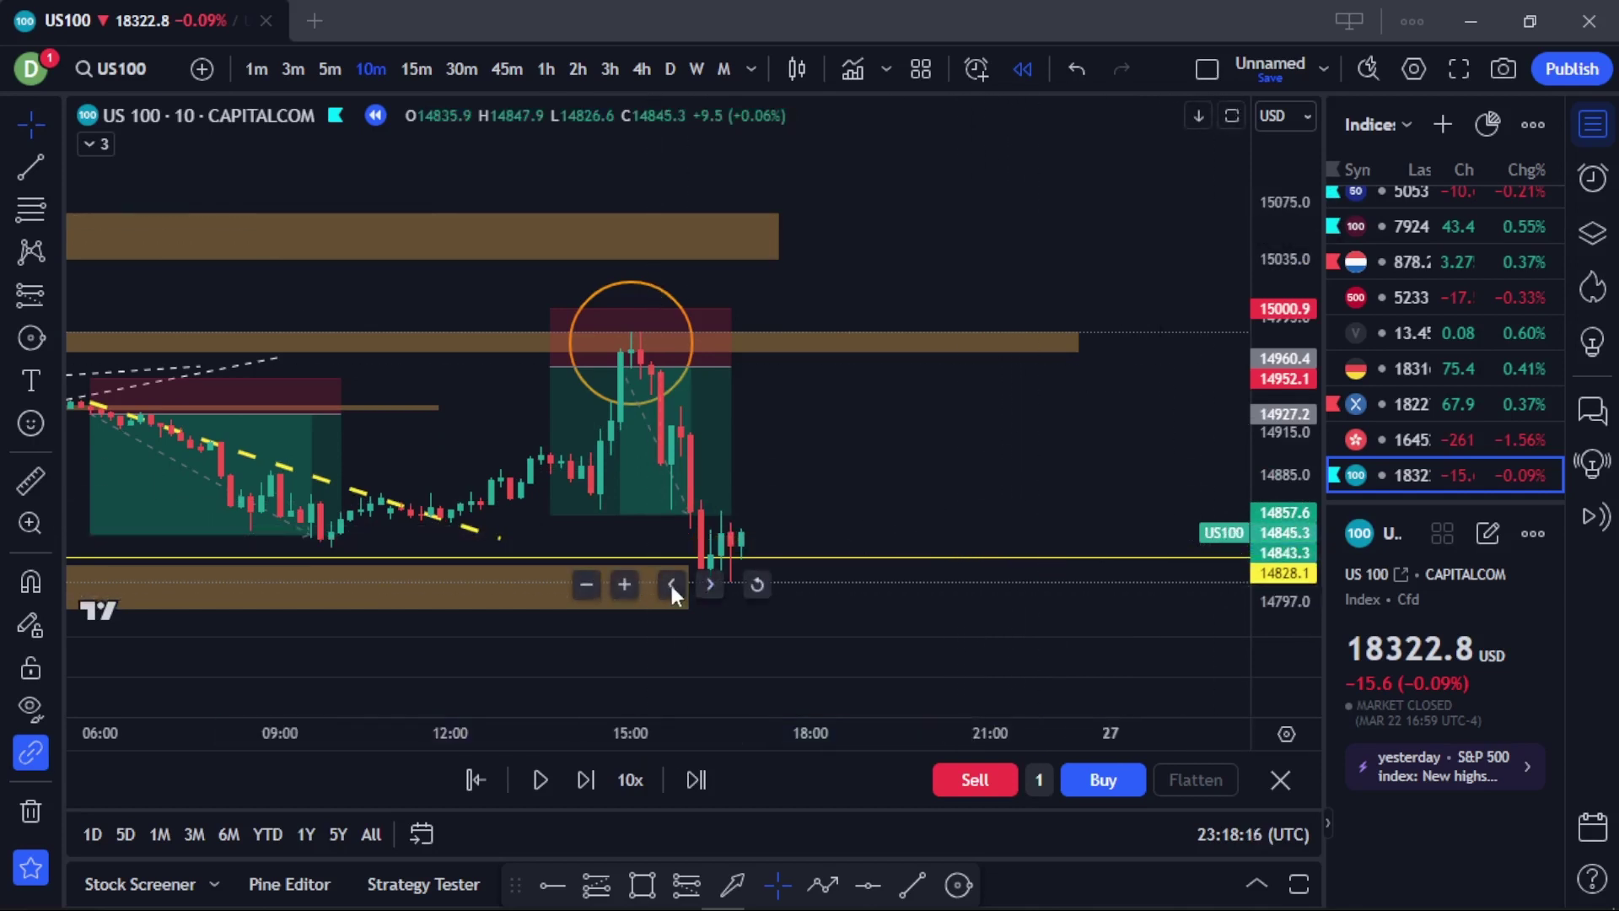
pyautogui.click(470, 560)
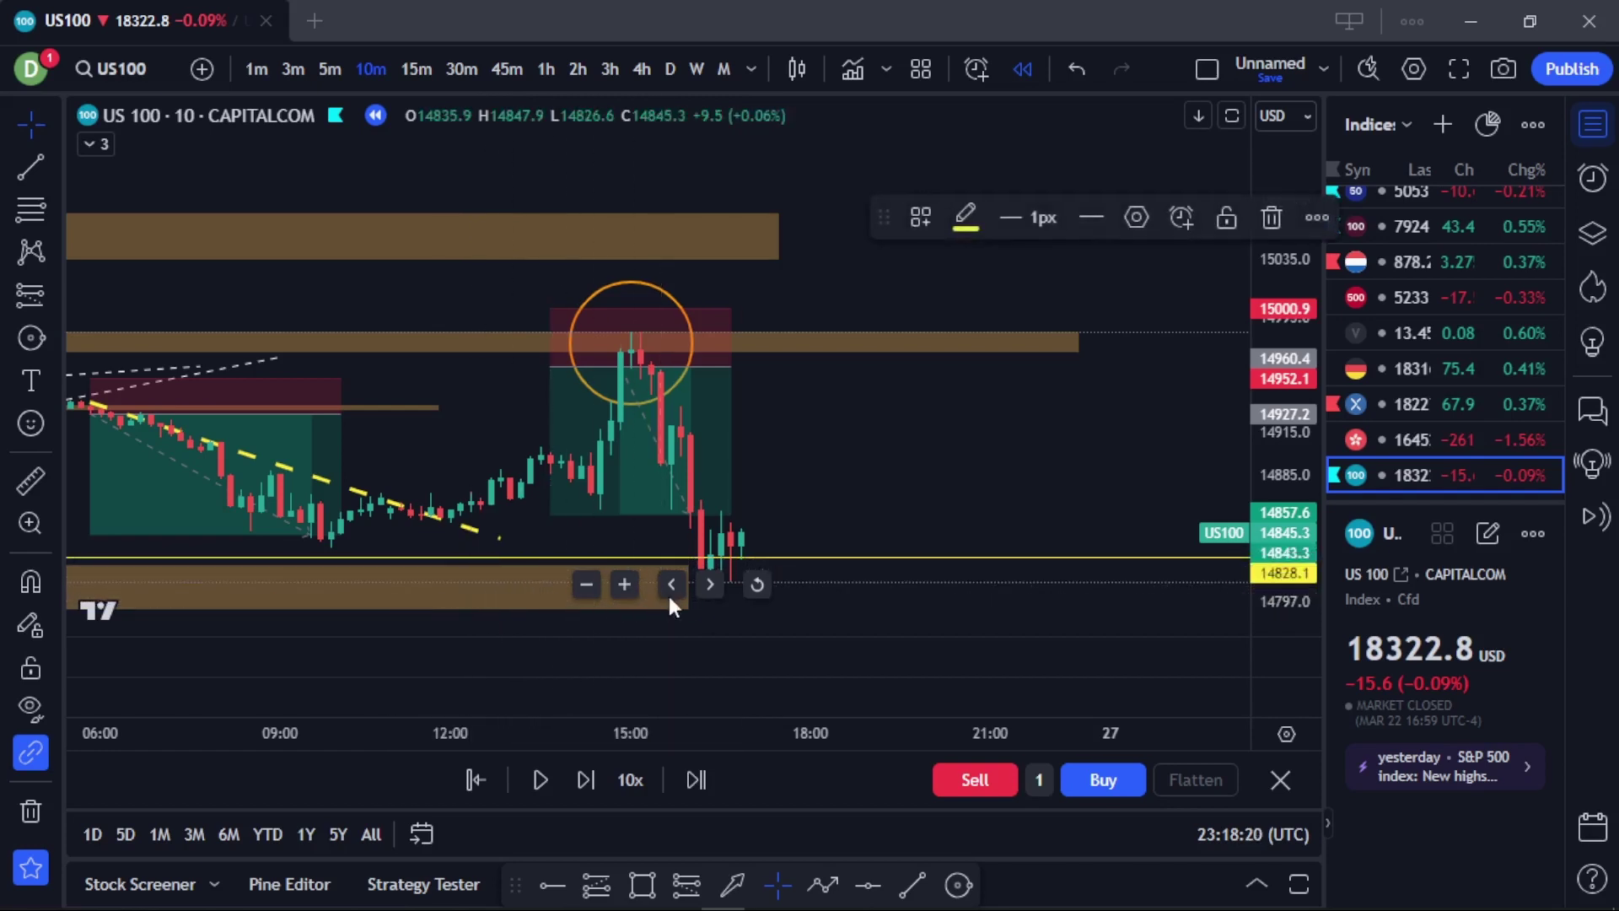
pyautogui.moveTo(677, 587); pyautogui.dragTo(934, 586)
pyautogui.click(1010, 490)
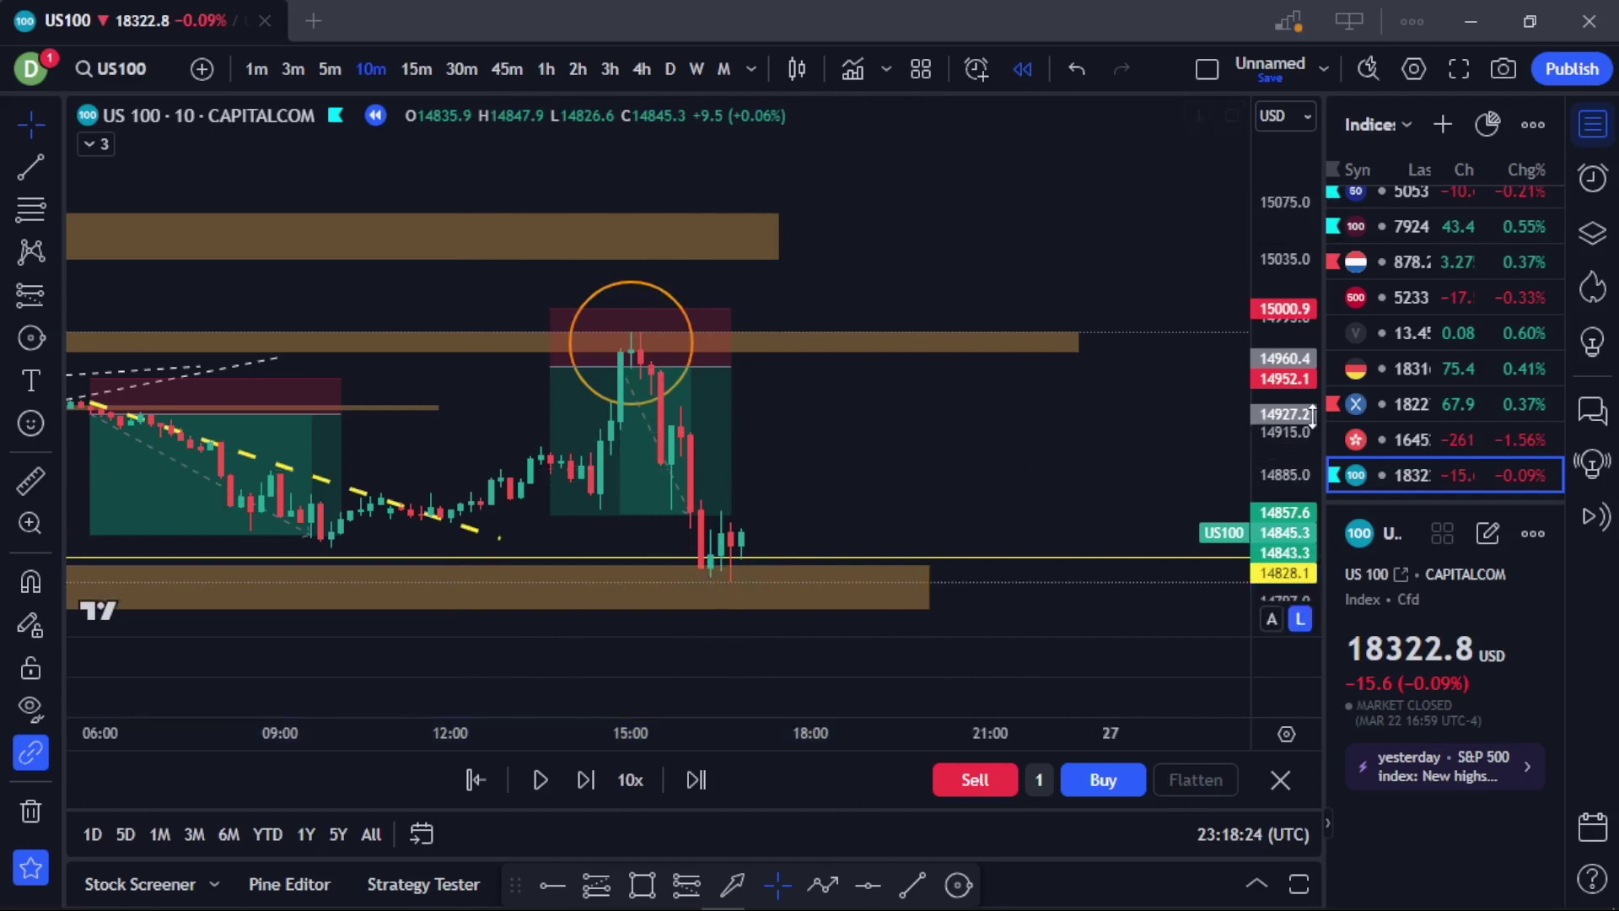
# Plan a long position after the latest candle with entry at 14849.0, stop at 14770.2 and target at 15029.5.
pyautogui.moveTo(1019, 500); pyautogui.dragTo(979, 569)
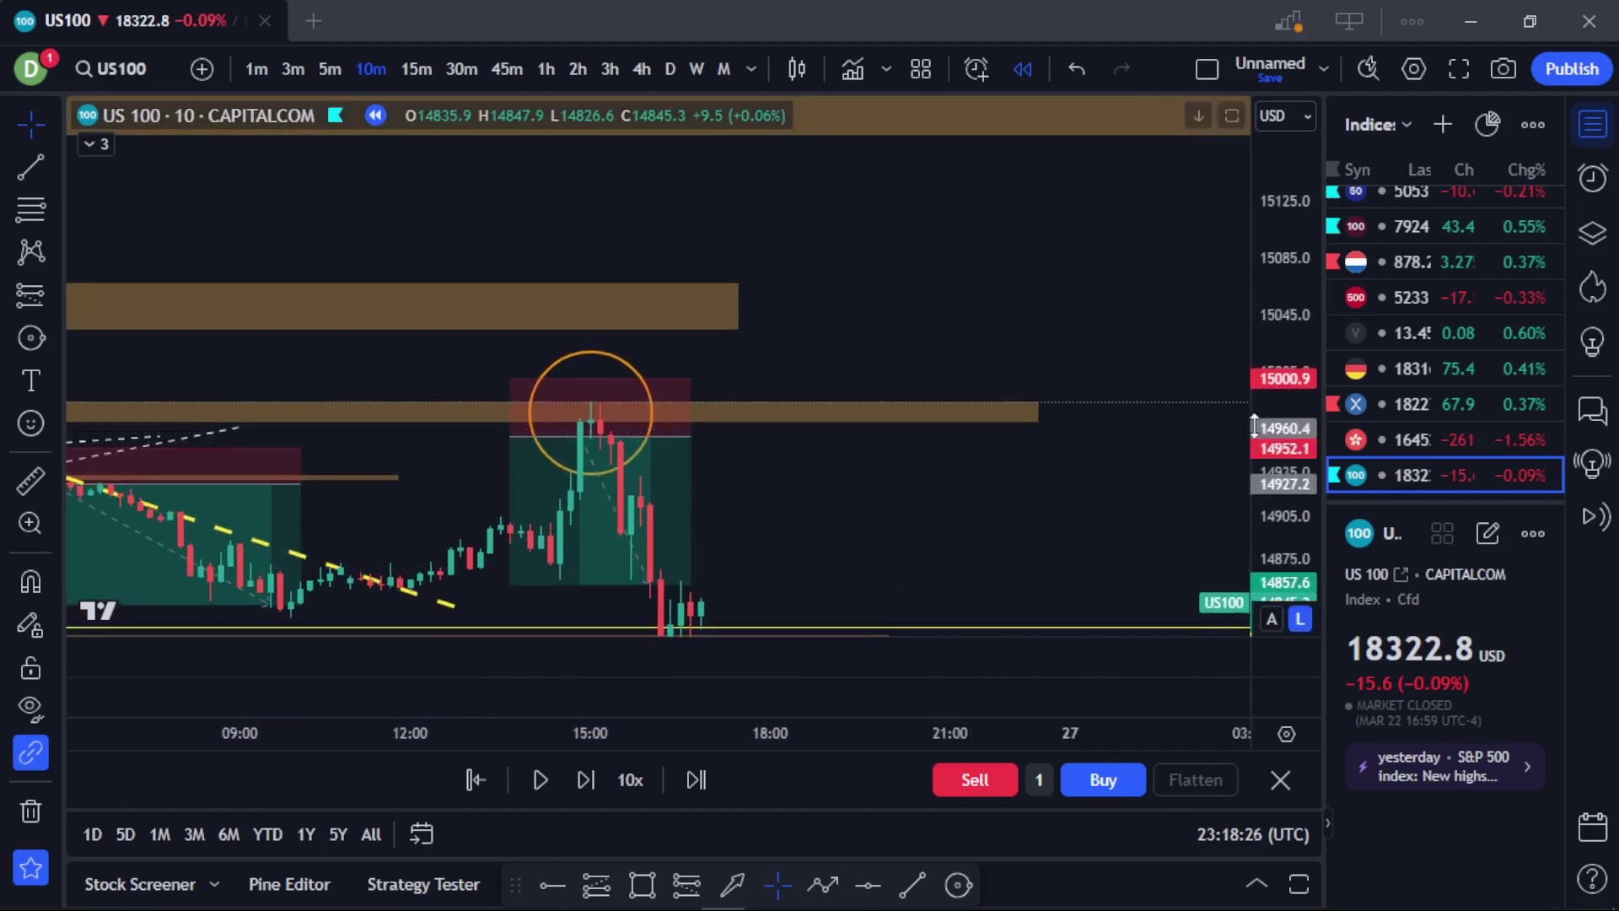
pyautogui.scroll(-3, 1096, 476)
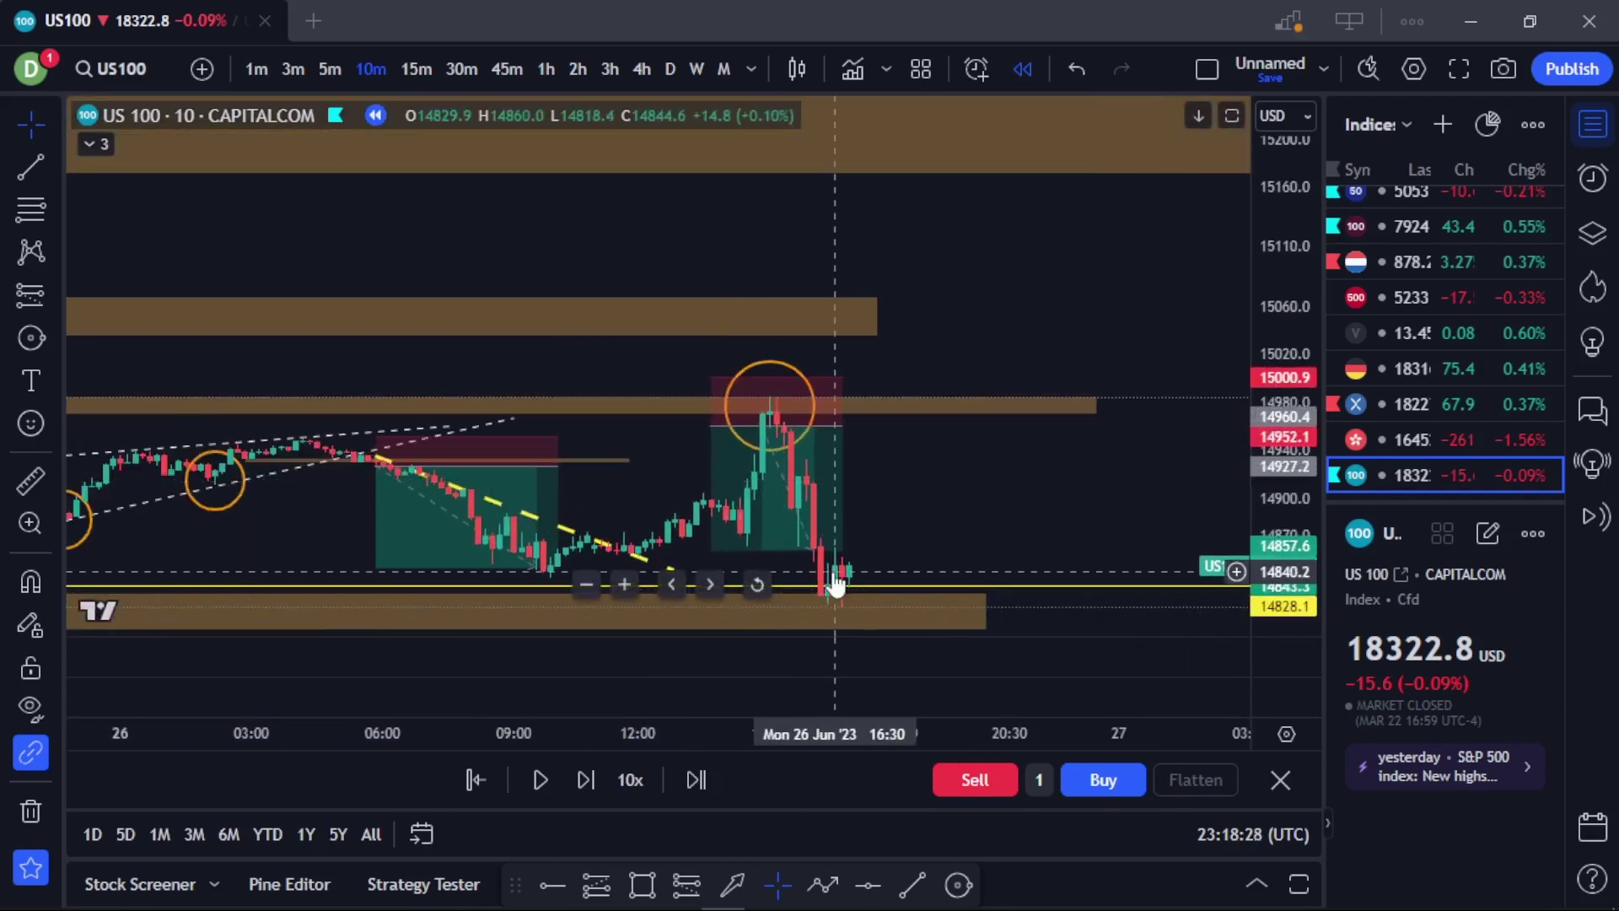
pyautogui.moveTo(831, 578); pyautogui.dragTo(1121, 442)
pyautogui.scroll(-4, 1117, 440)
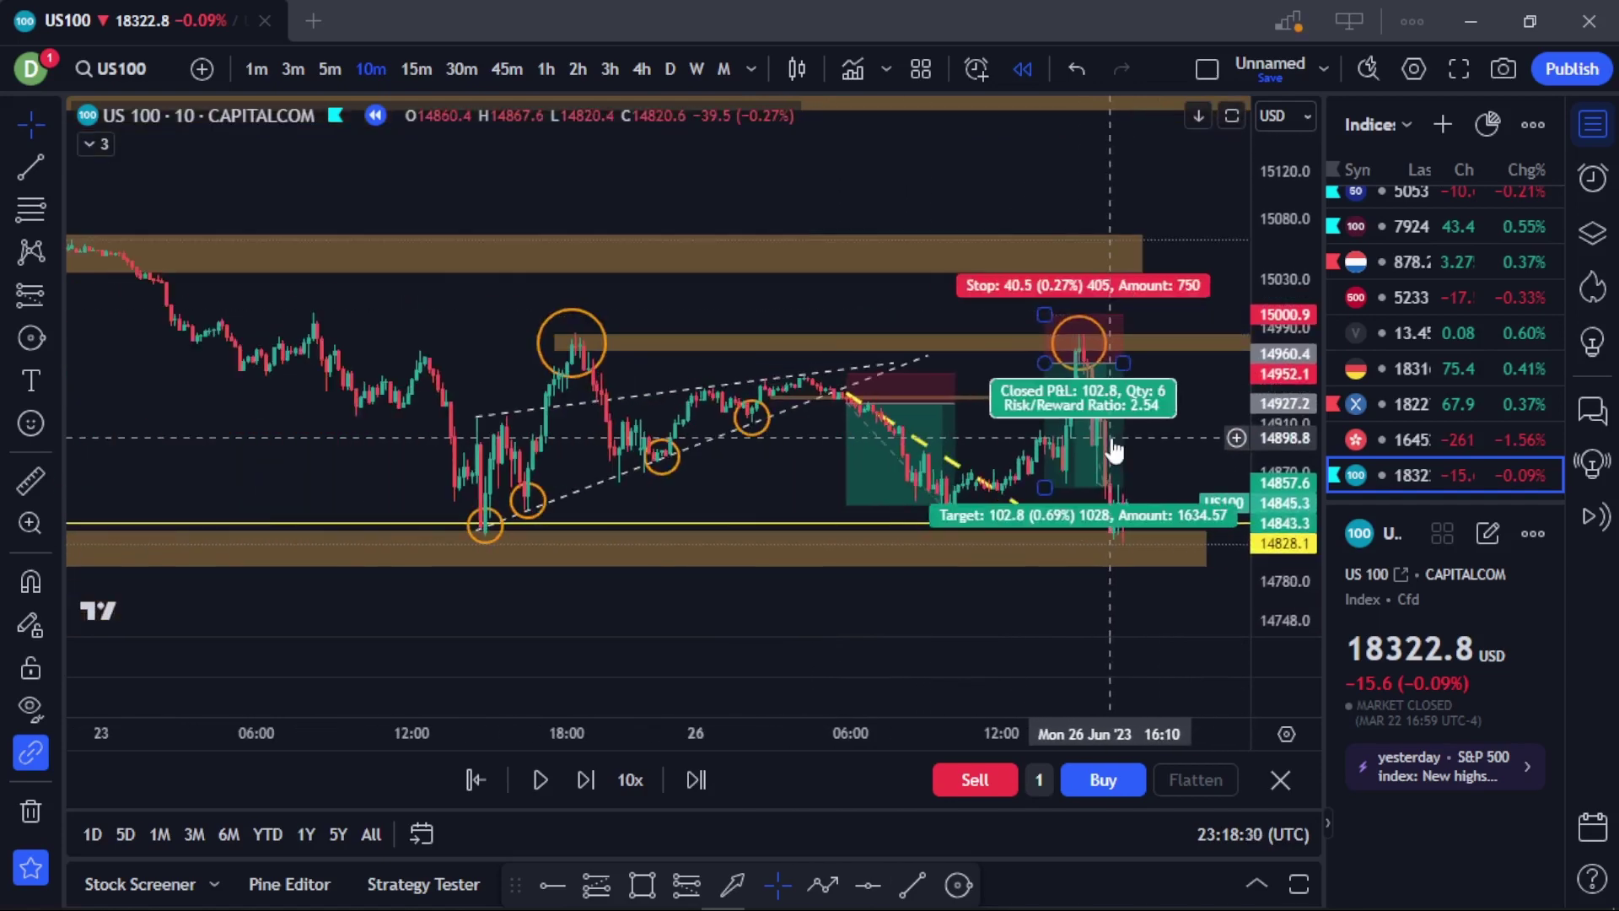
pyautogui.moveTo(1133, 463); pyautogui.dragTo(886, 491)
pyautogui.scroll(3, 955, 497)
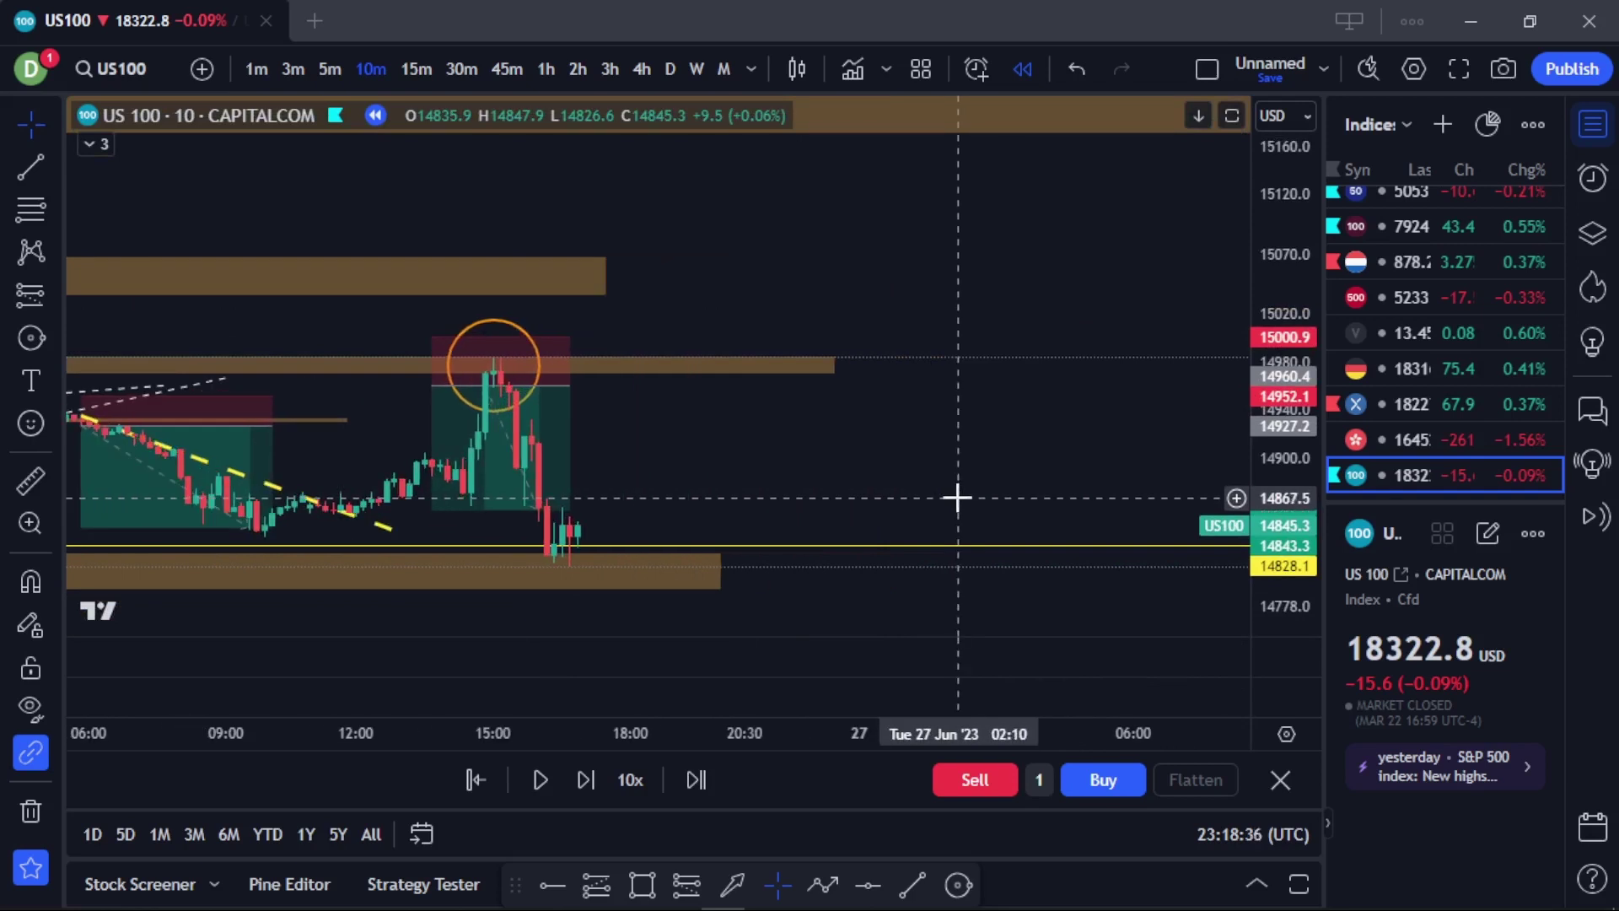
pyautogui.click(596, 885)
pyautogui.click(577, 523)
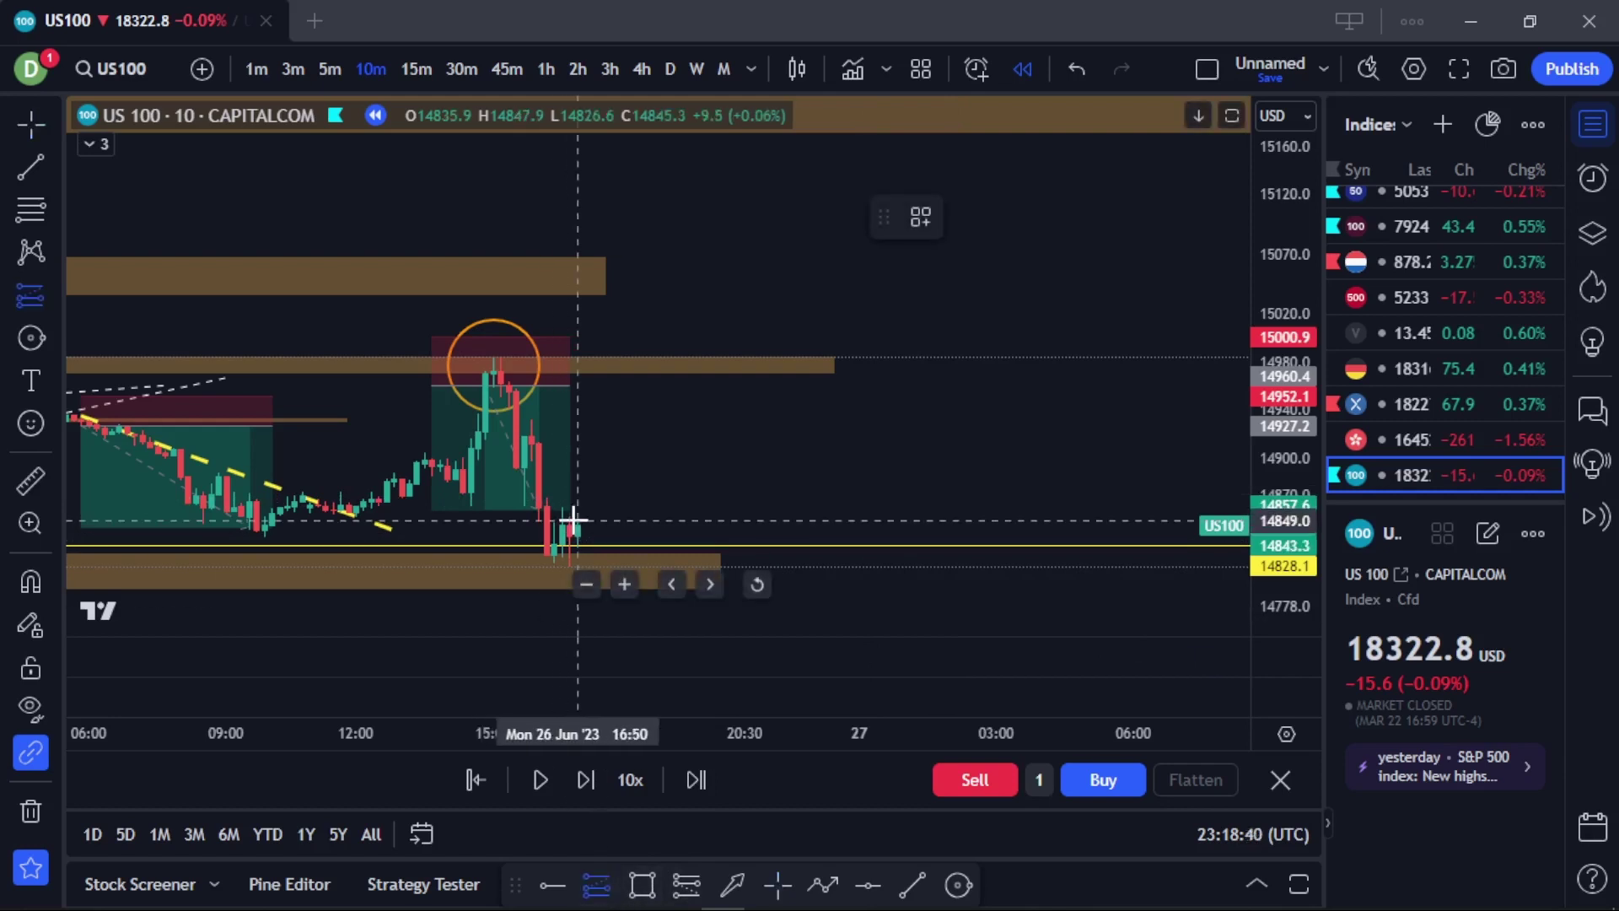
pyautogui.moveTo(589, 585); pyautogui.dragTo(580, 609)
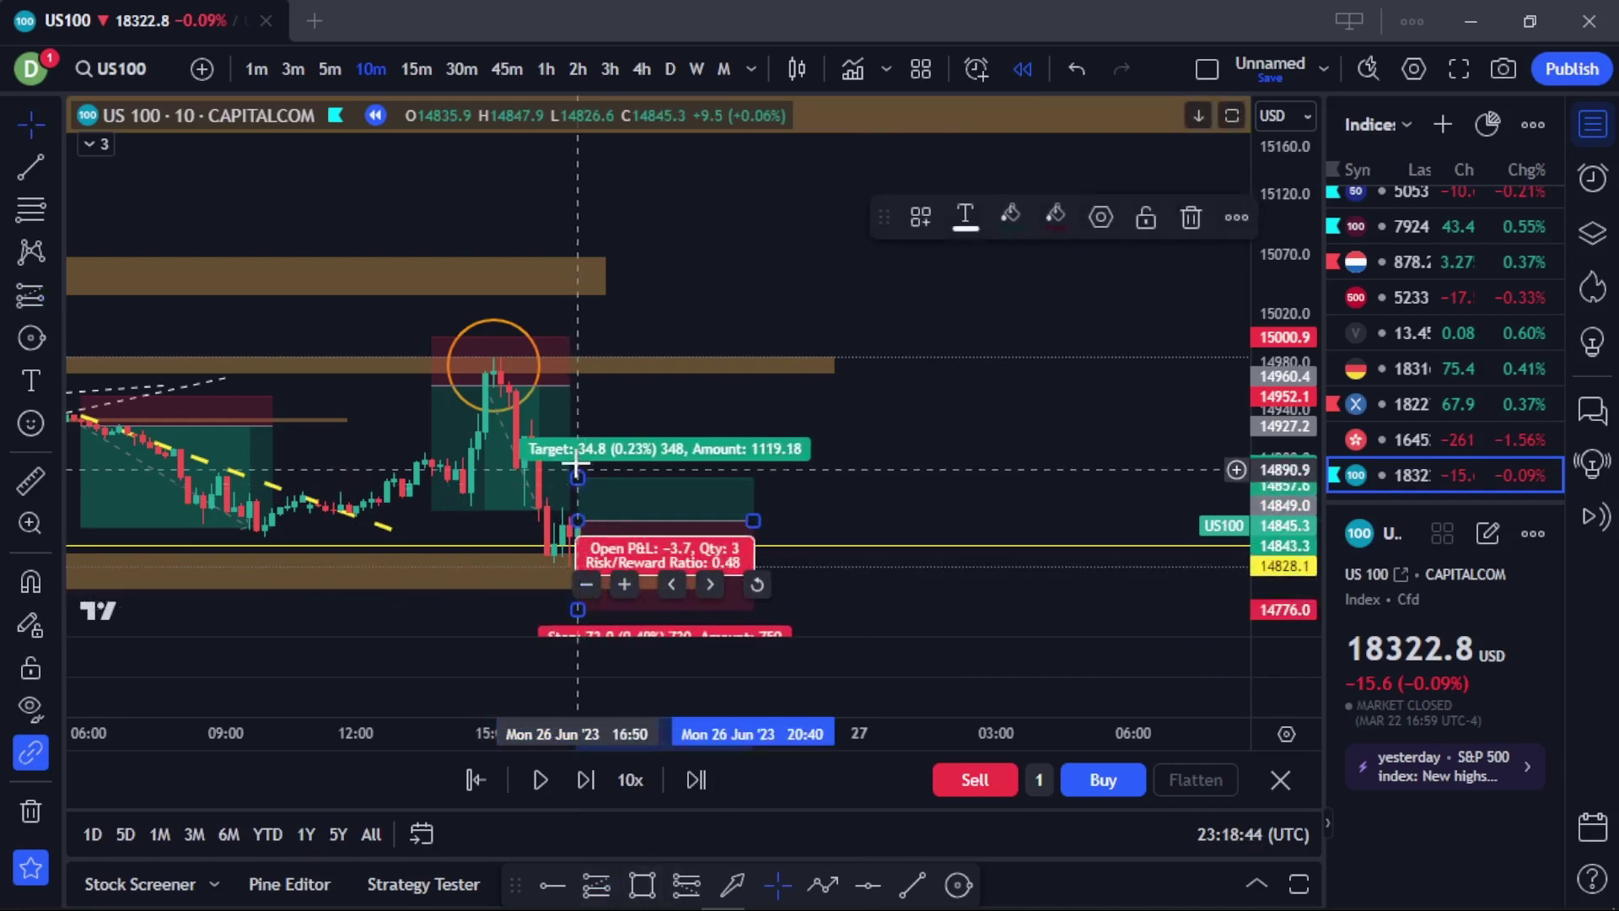
pyautogui.moveTo(575, 475); pyautogui.dragTo(573, 303)
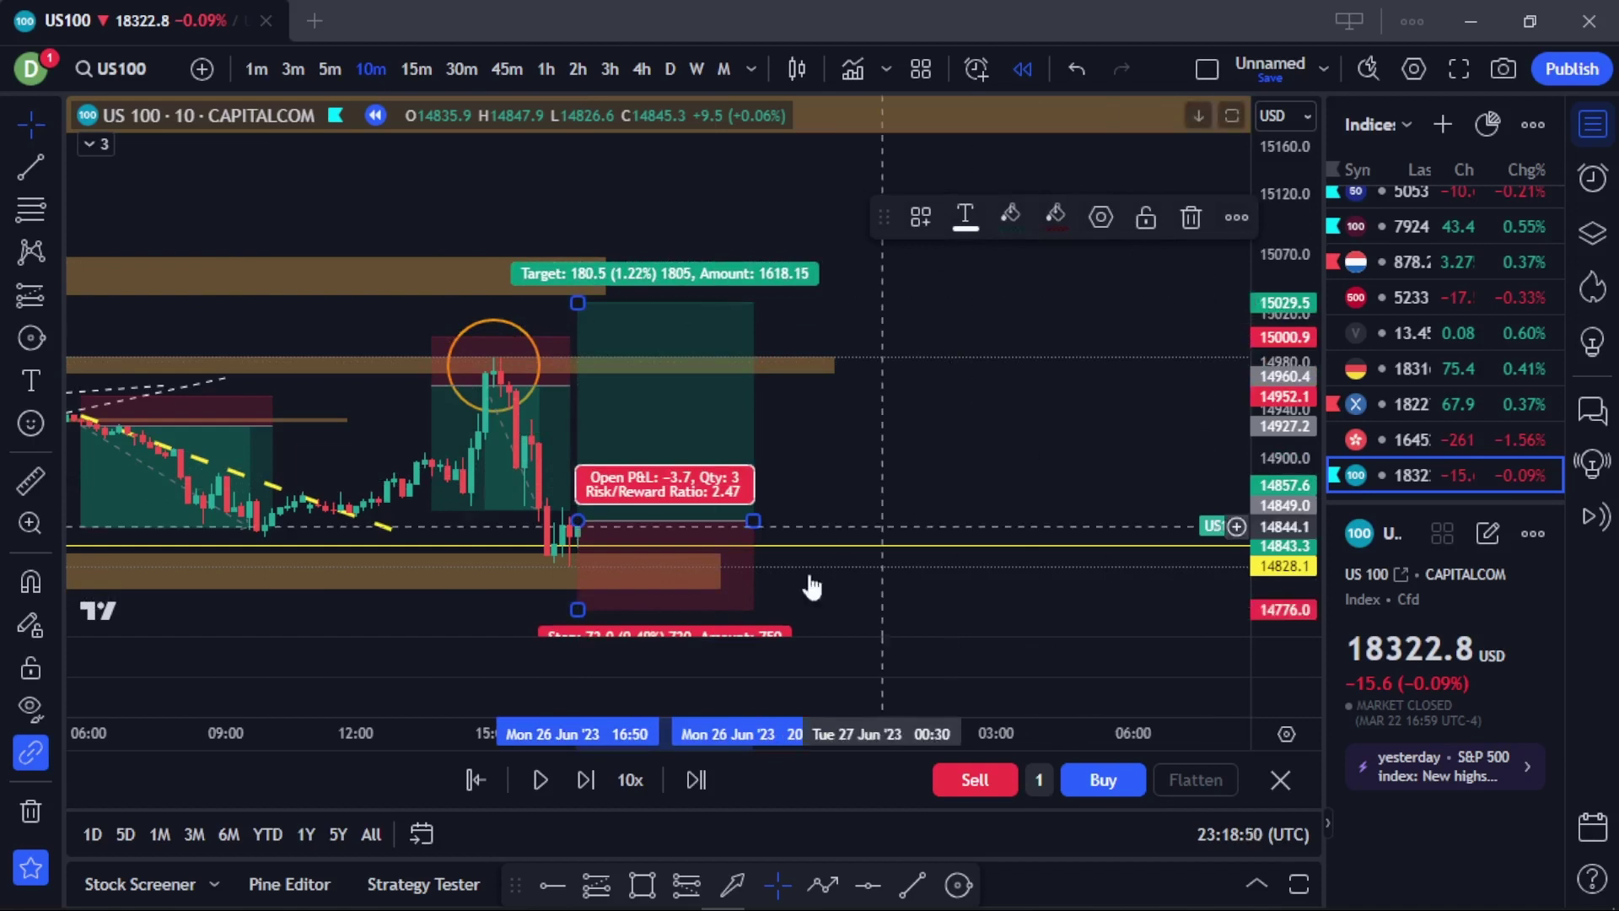
pyautogui.moveTo(580, 607); pyautogui.dragTo(578, 617)
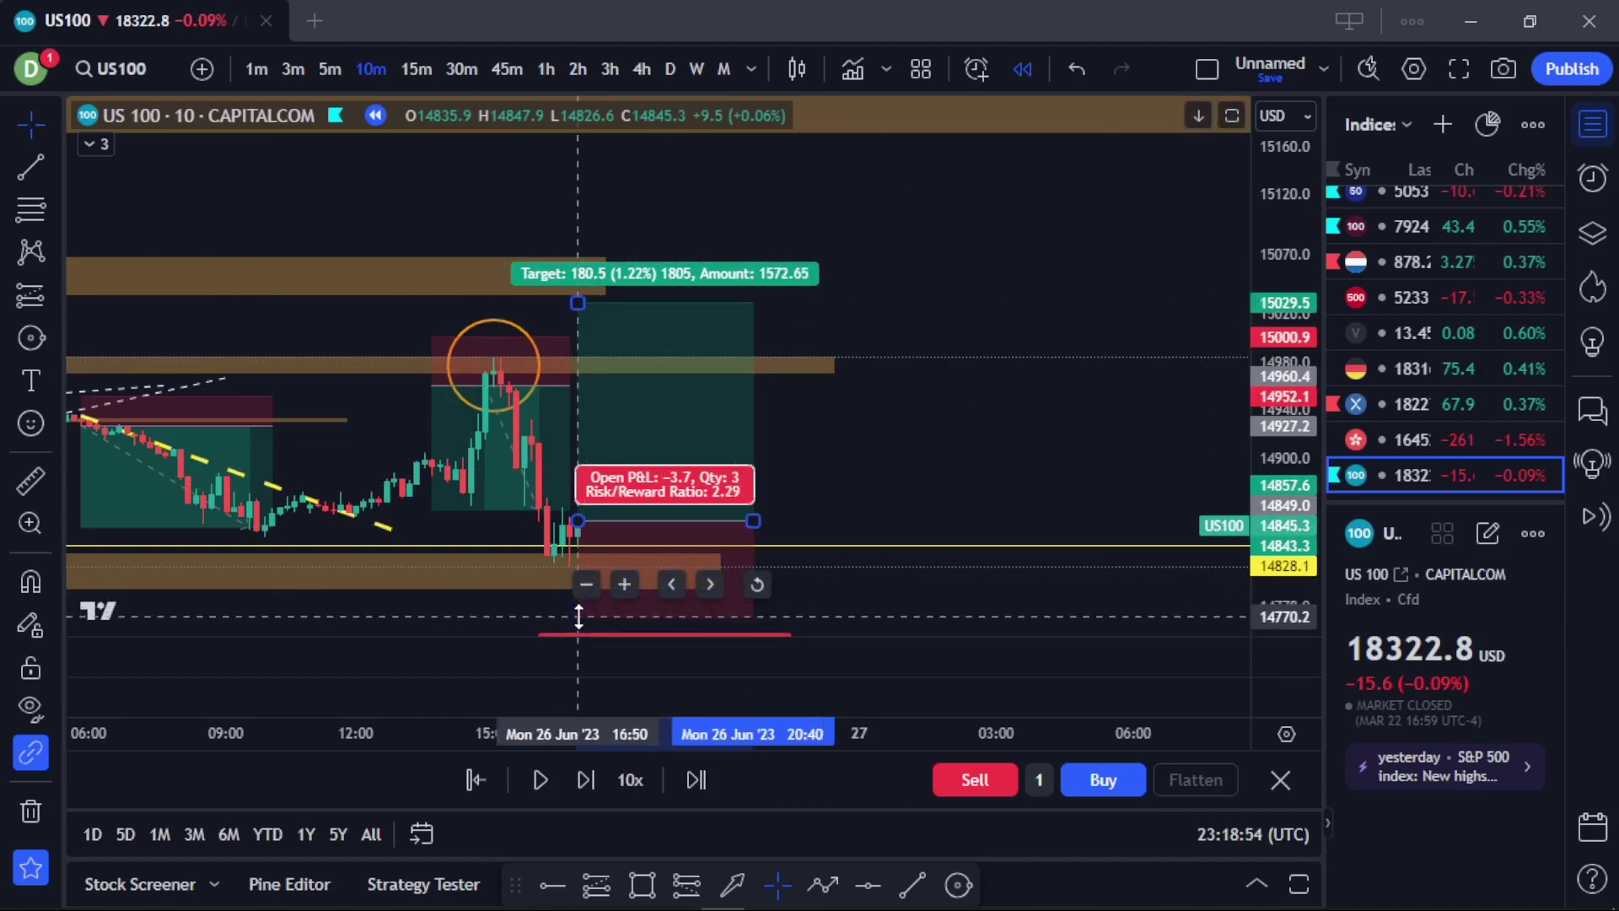
pyautogui.click(943, 386)
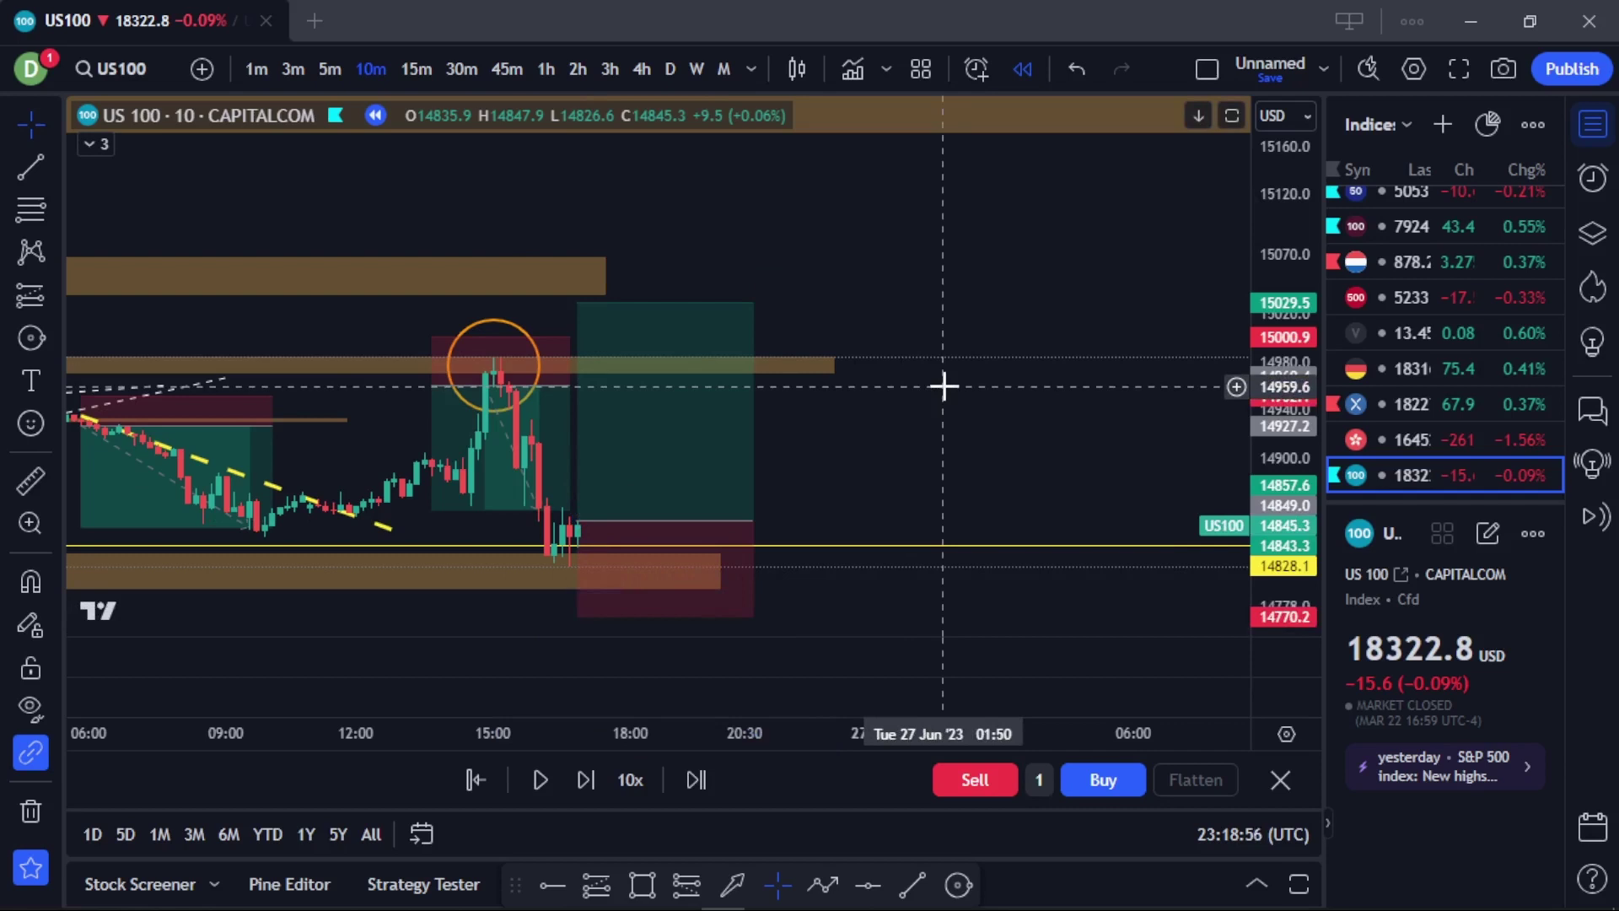
# Play the replay until price drops through the long position's stop, and pause it.
pyautogui.click(542, 779)
pyautogui.click(543, 777)
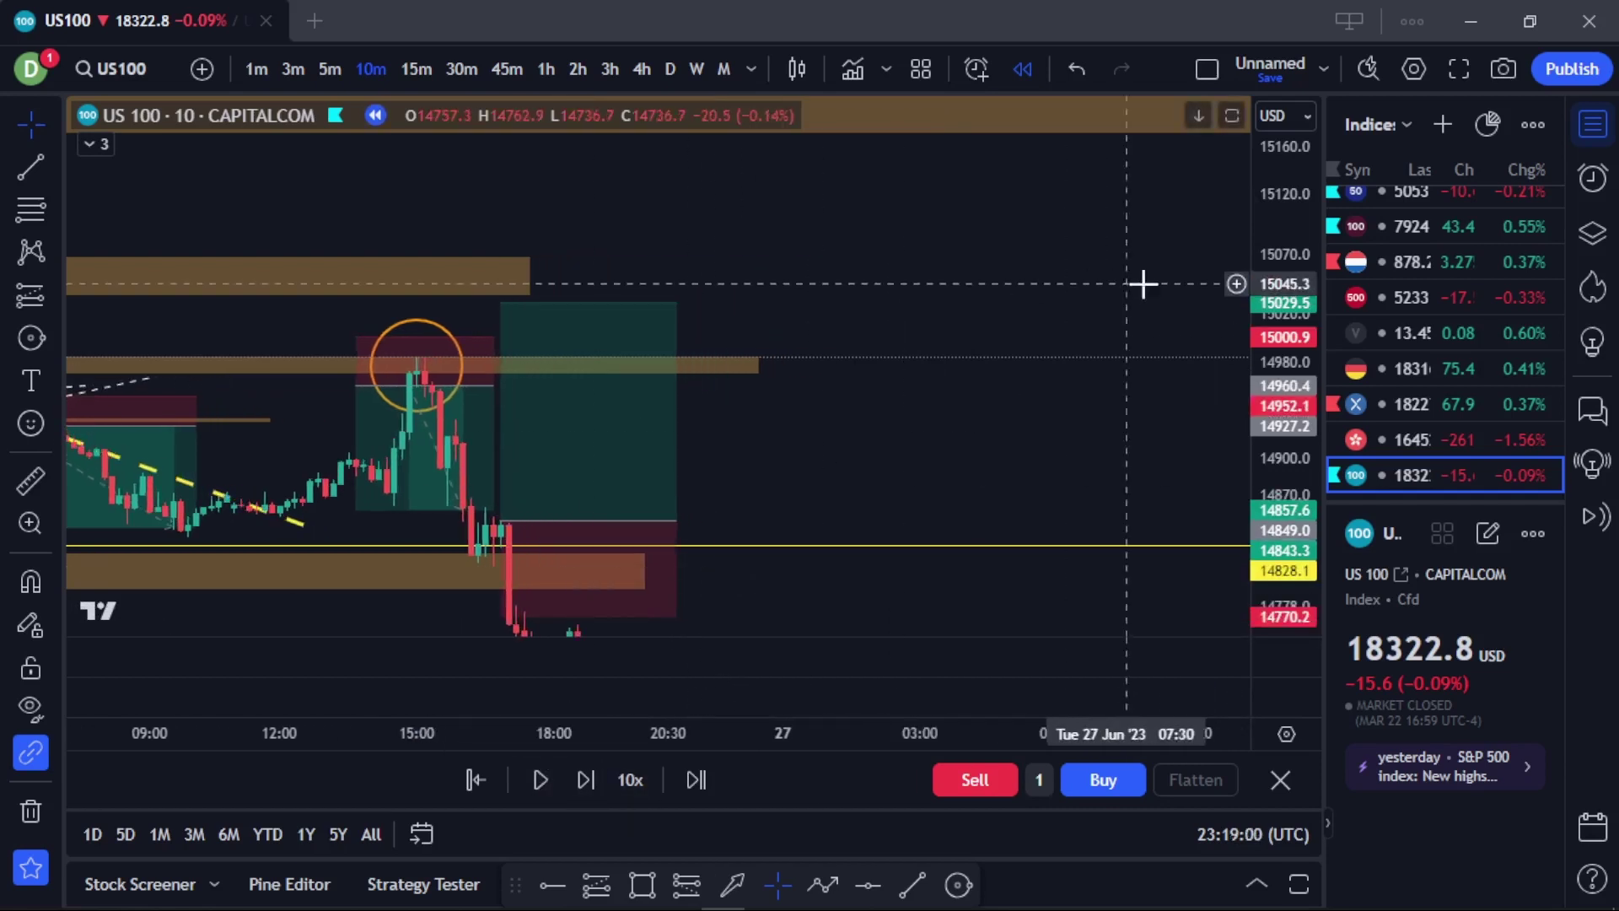
pyautogui.moveTo(1282, 321); pyautogui.dragTo(1283, 396)
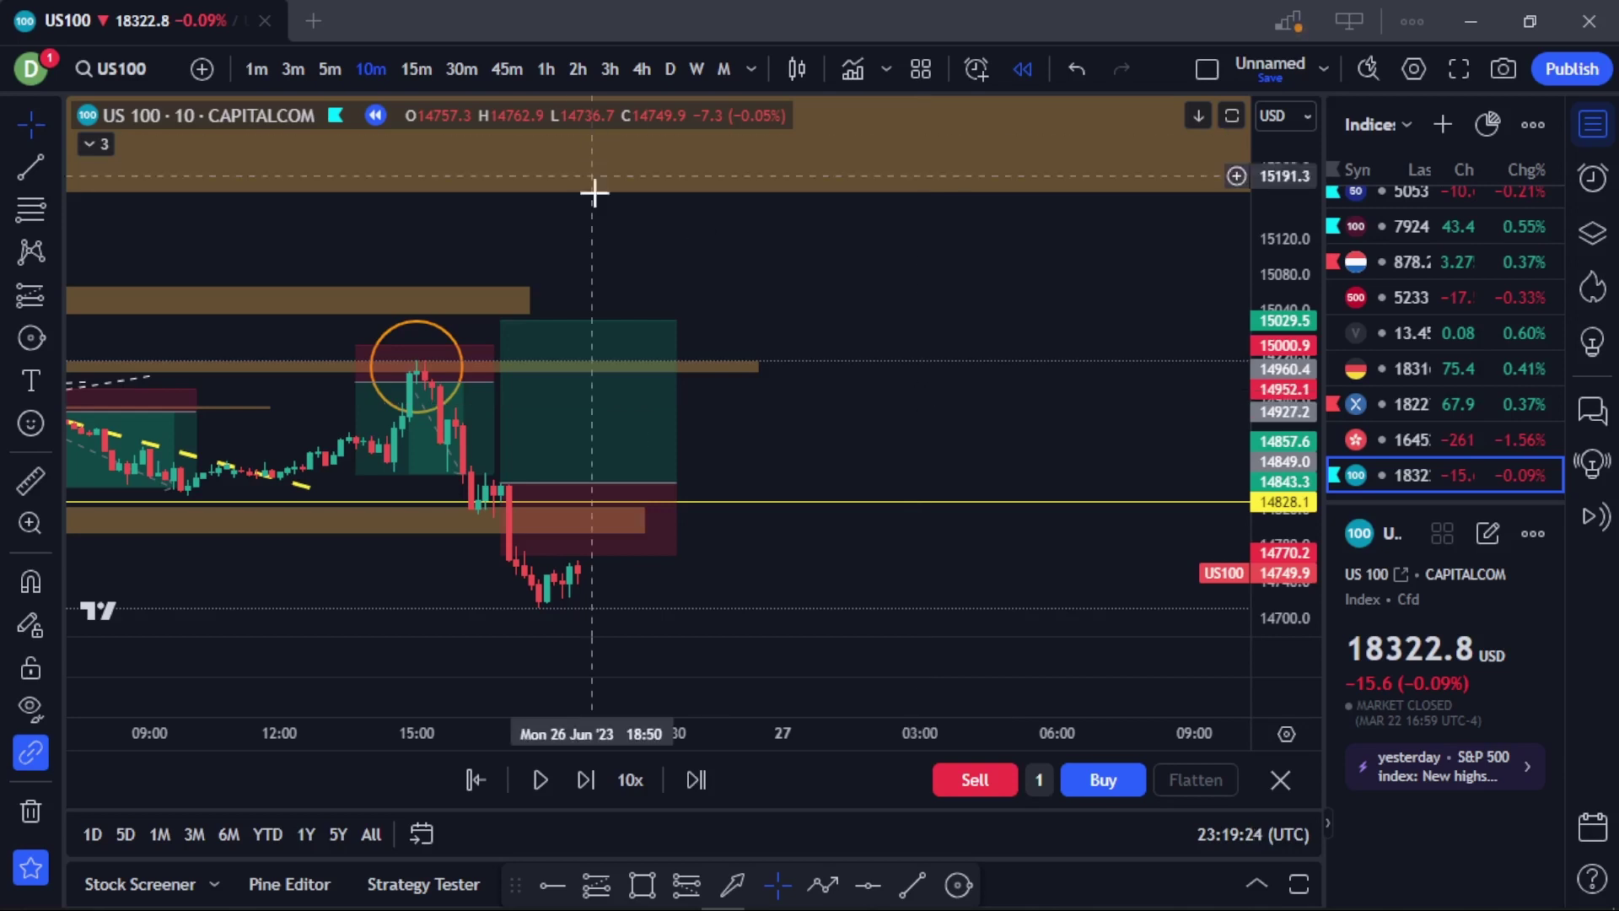
pyautogui.hscroll(-5, 824, 249)
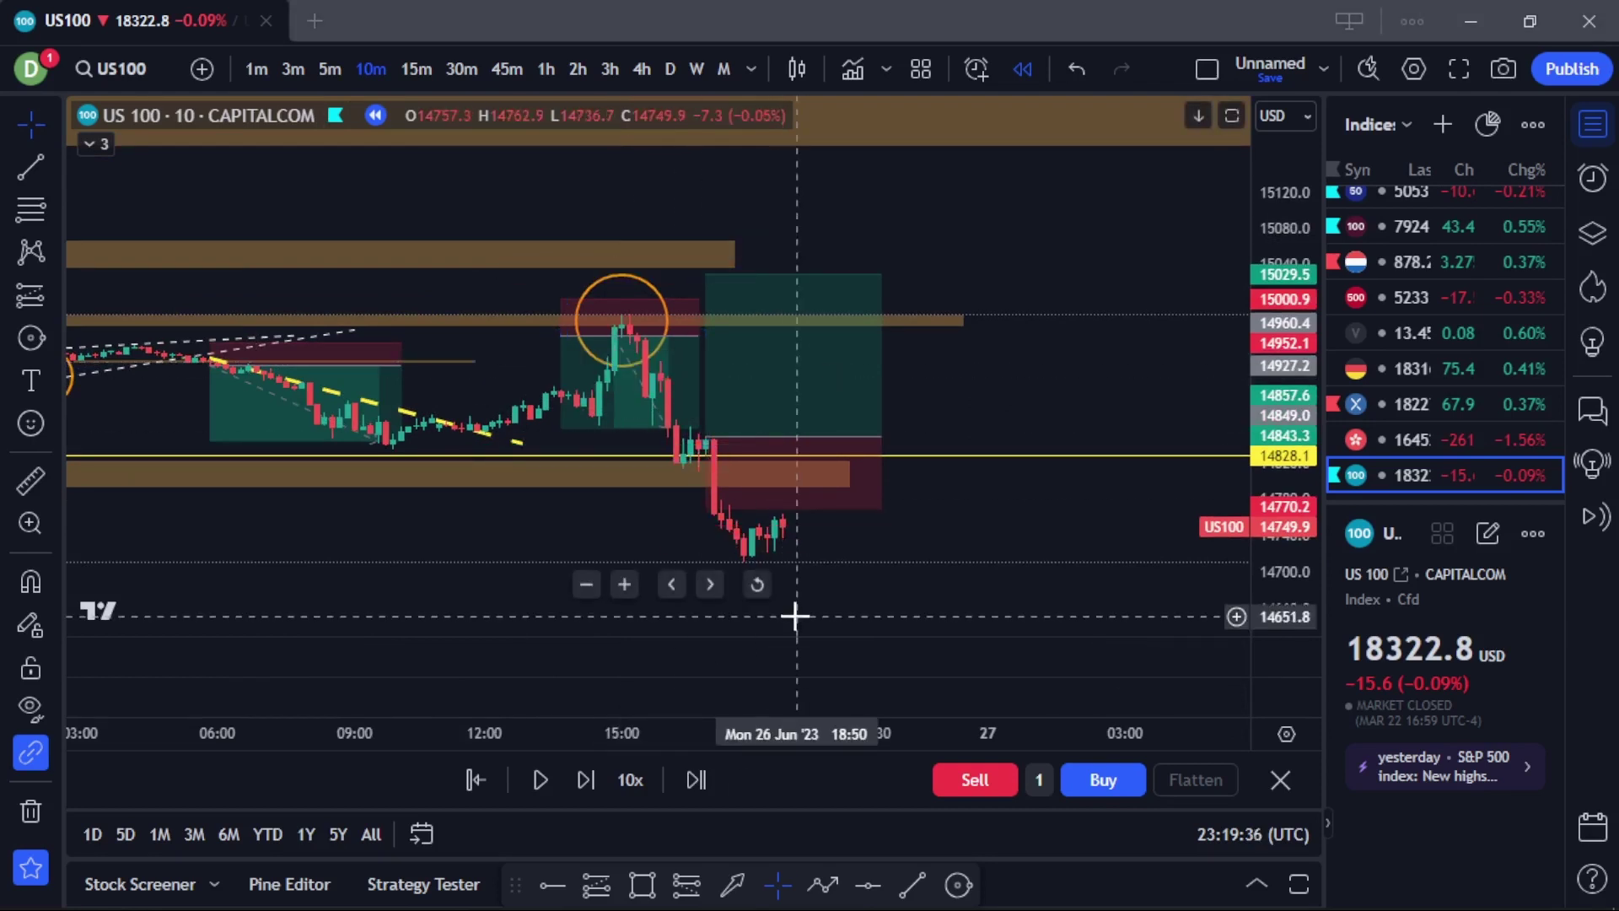
# Search Windows for Calculator, open it and place it beside the trades on the chart.
pyautogui.press('super+s')
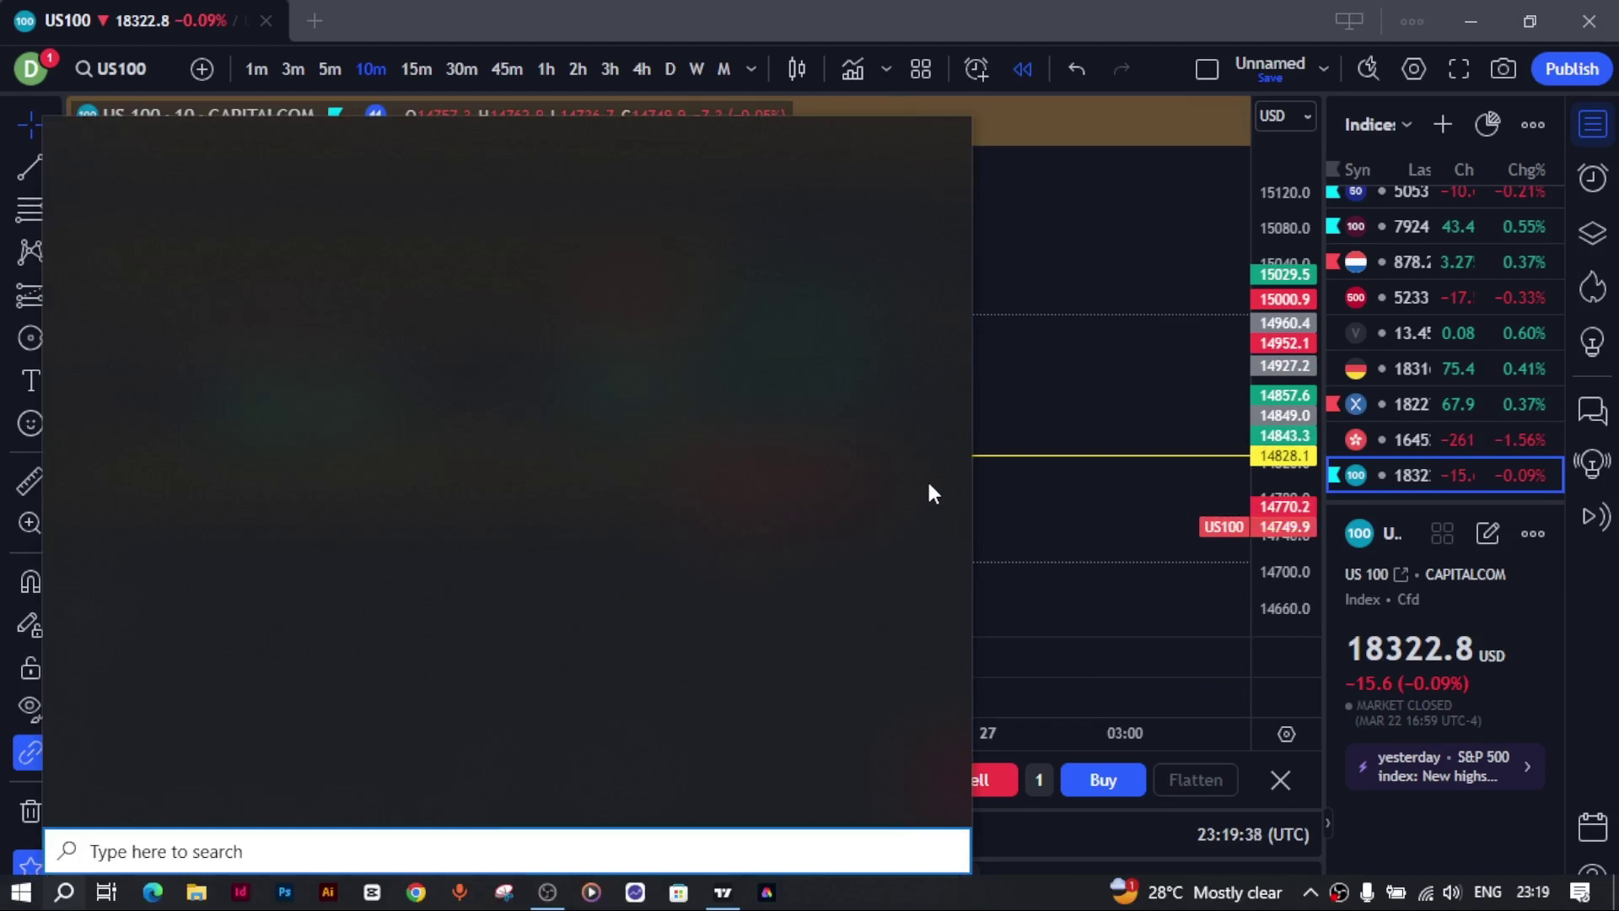
pyautogui.write('calcu')
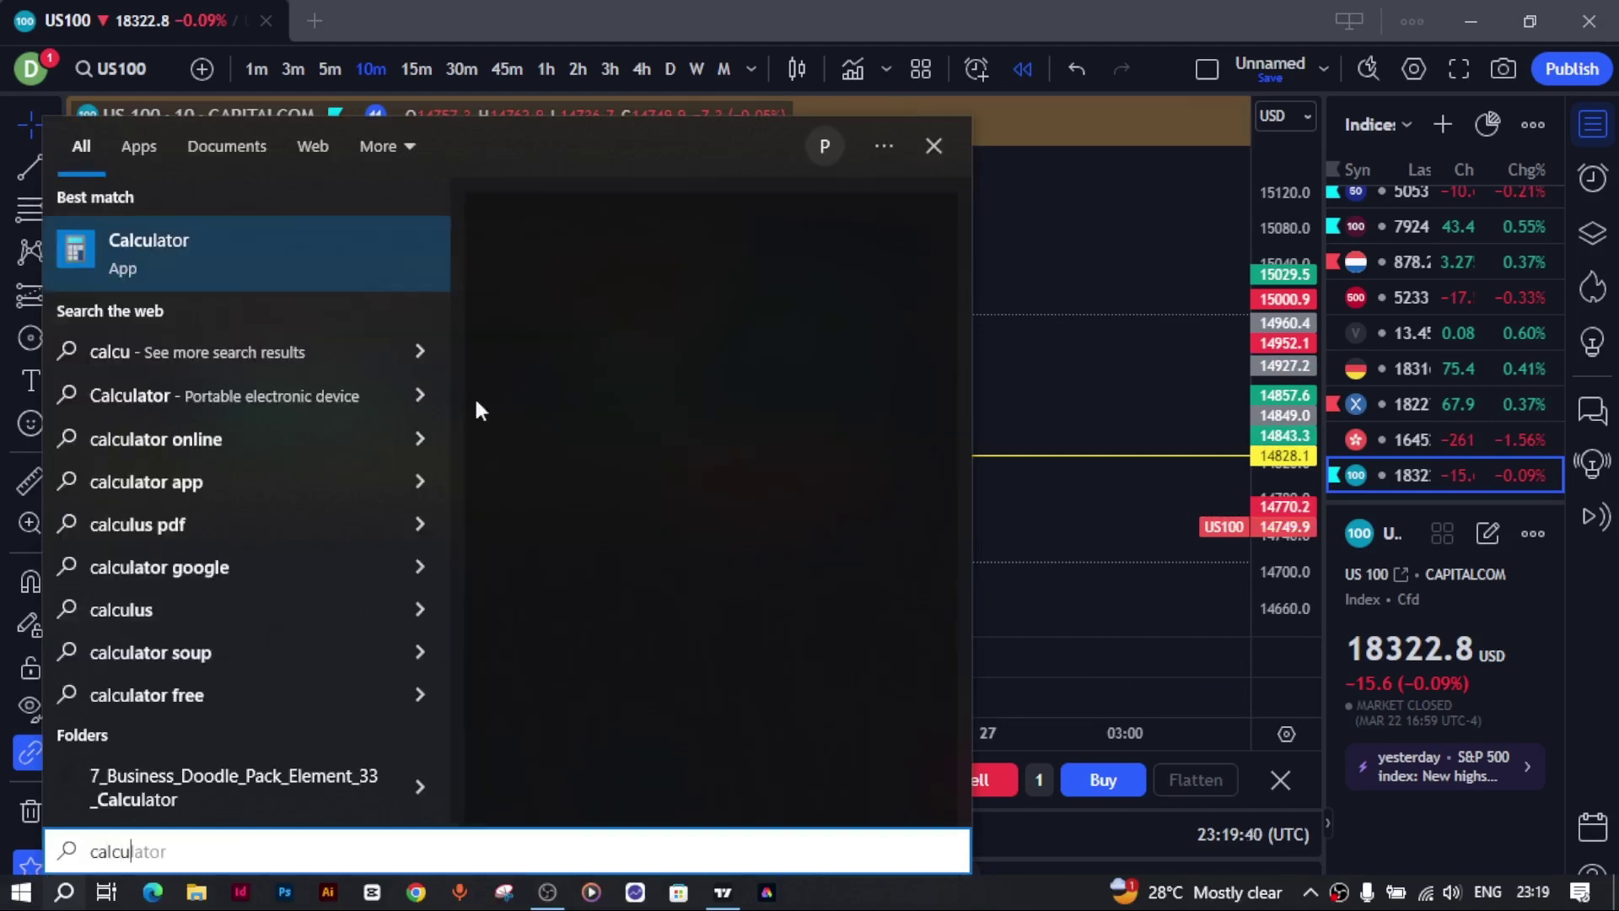
pyautogui.click(572, 432)
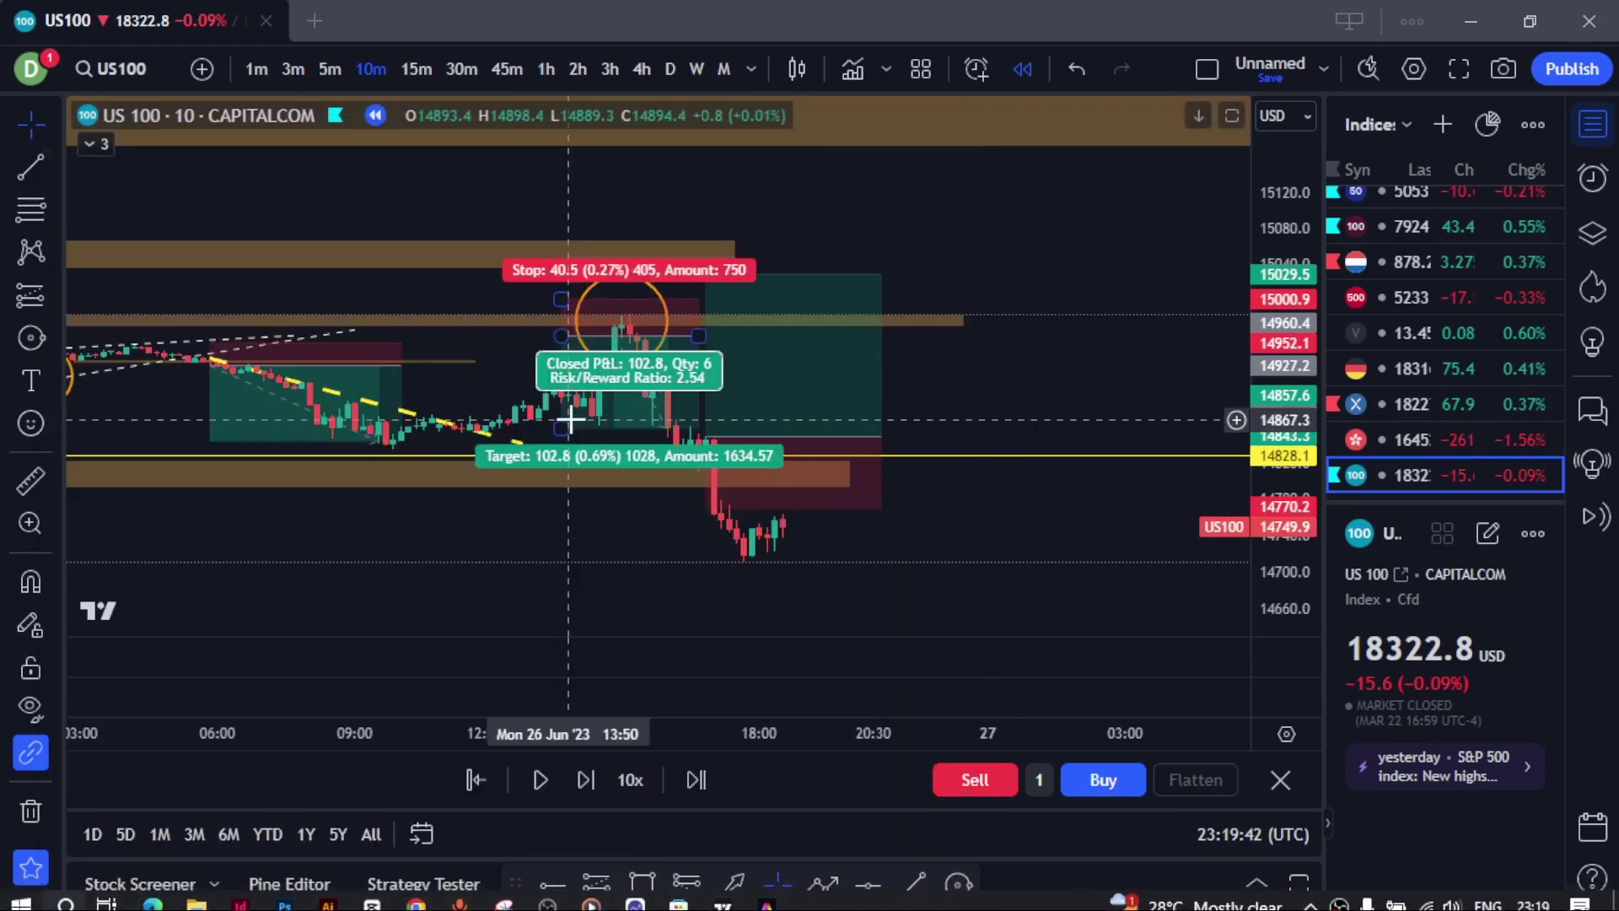
pyautogui.moveTo(610, 100); pyautogui.dragTo(1162, 131)
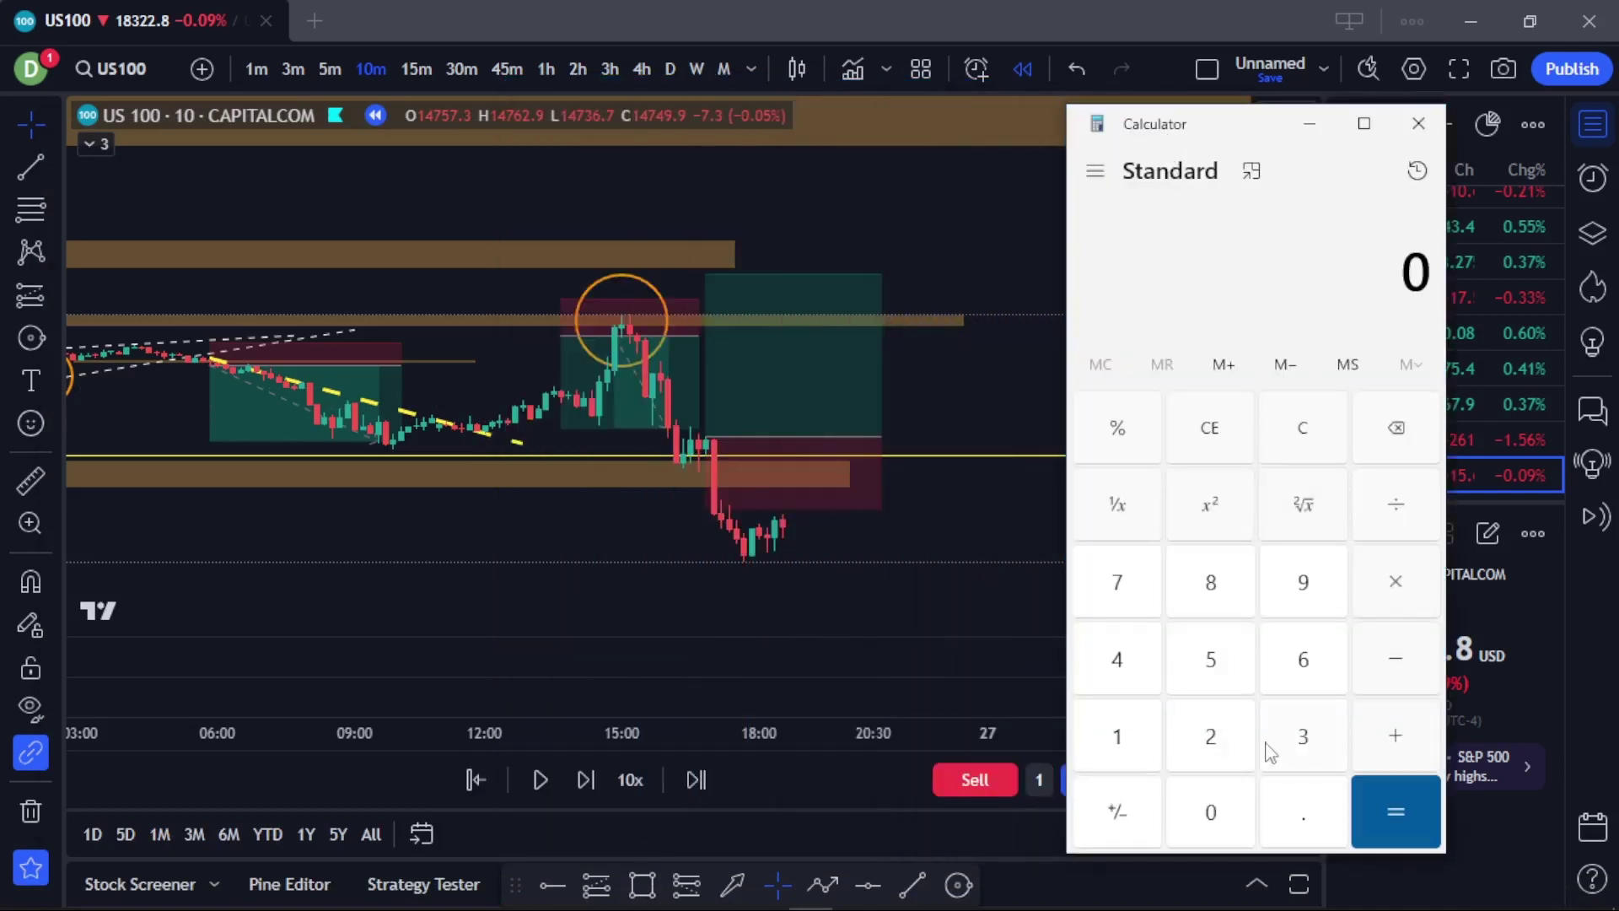
# Add the two winning trades' results, 337 and 254, in the calculator.
pyautogui.doubleClick(1290, 744)
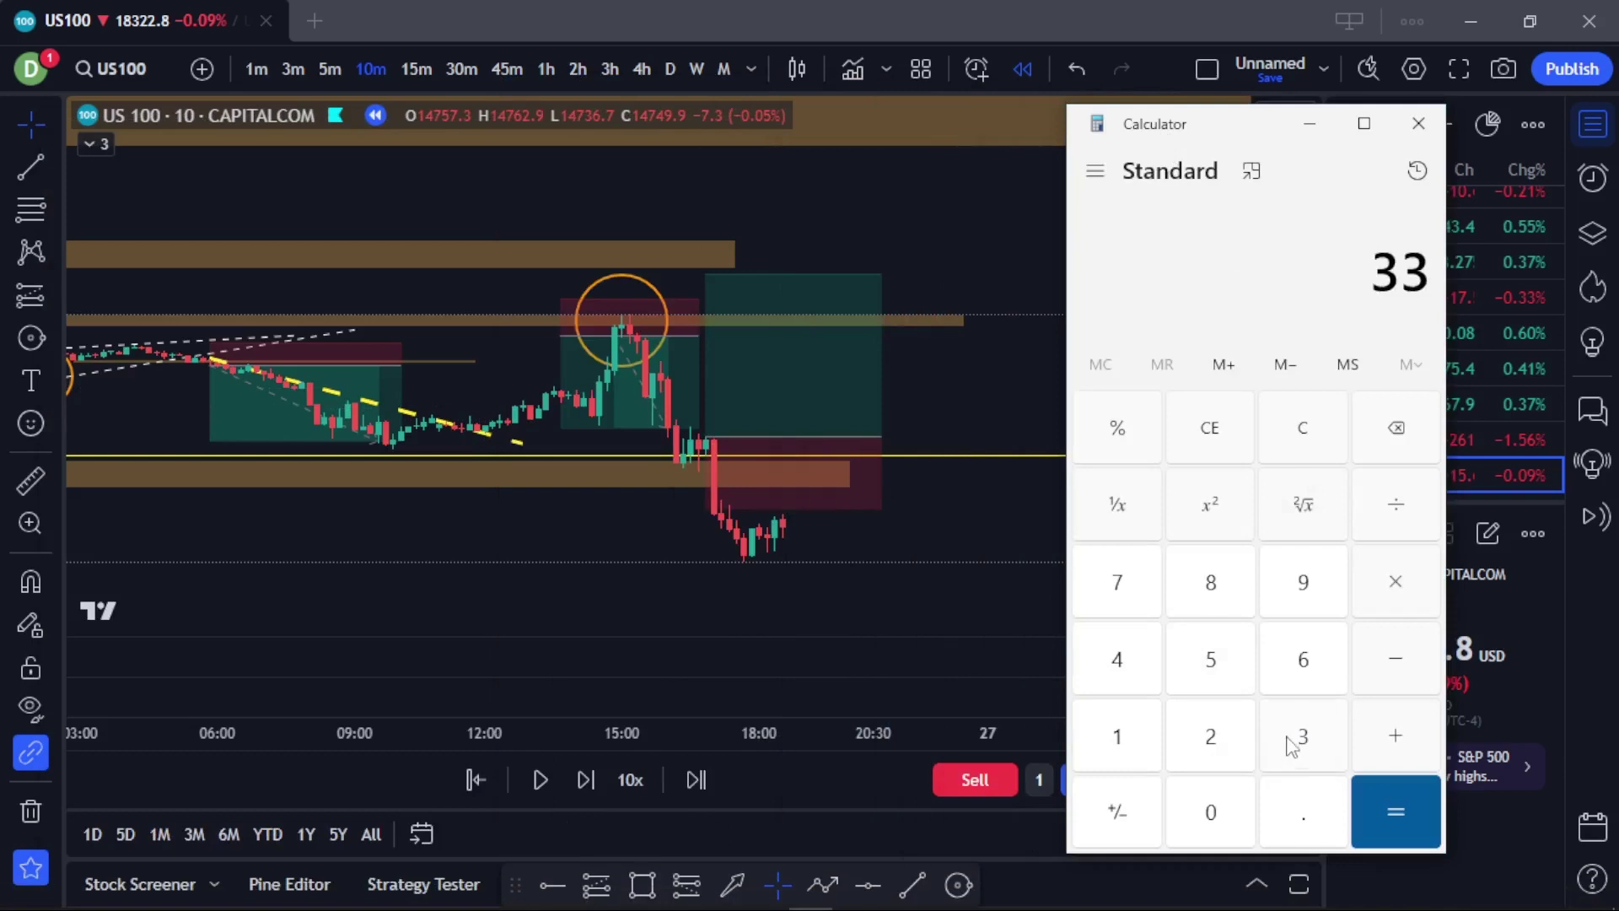
pyautogui.click(1132, 598)
pyautogui.click(1364, 738)
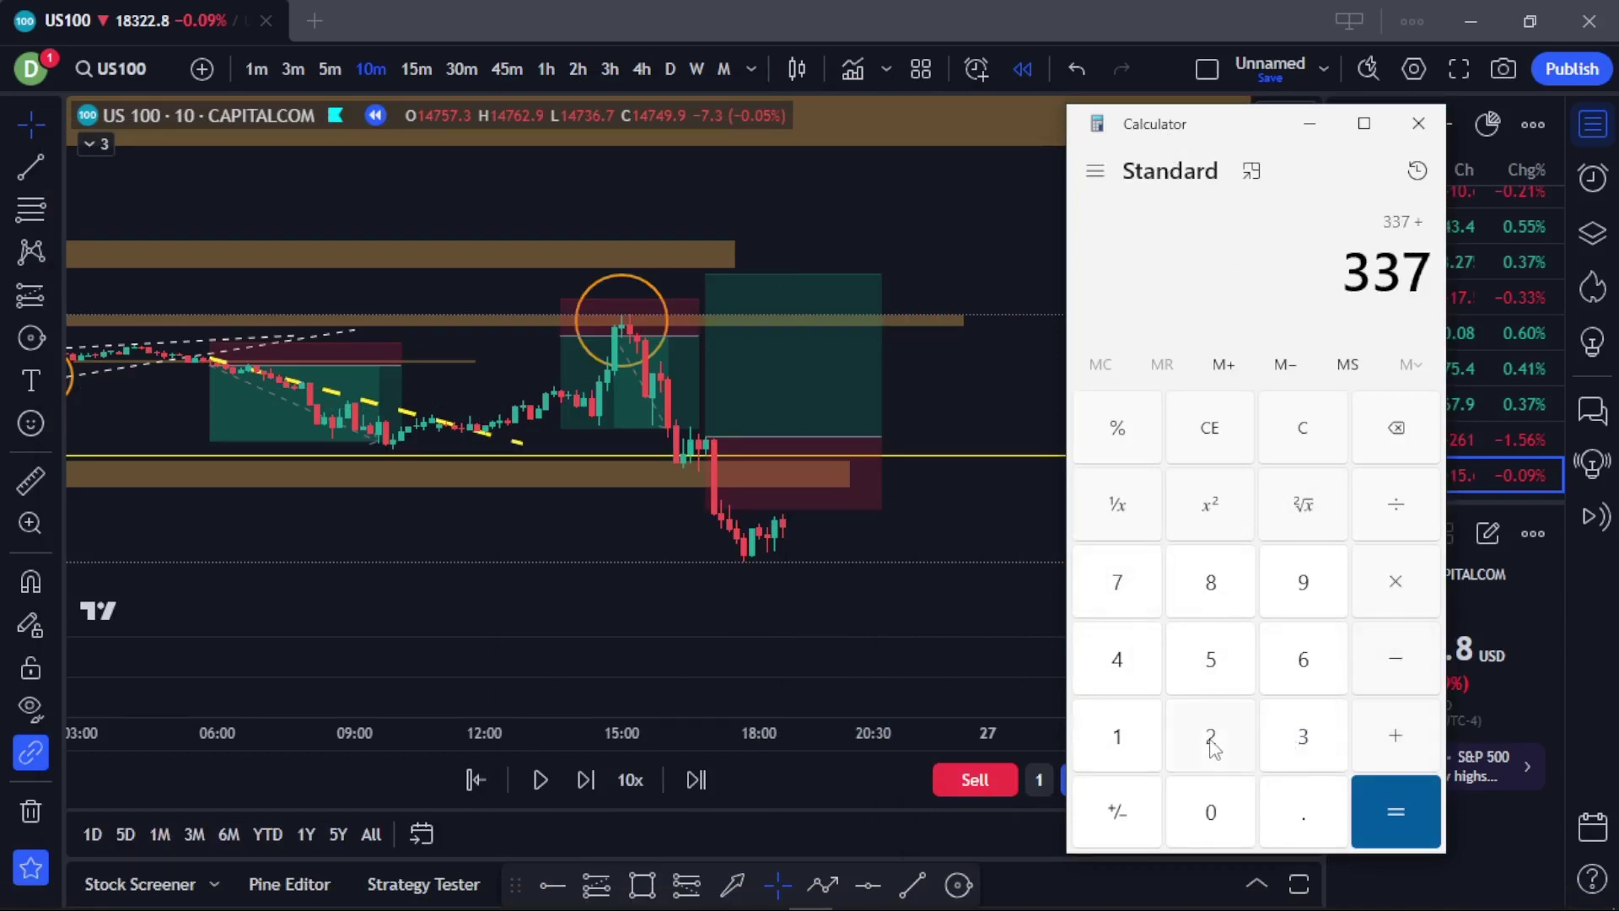
pyautogui.click(1219, 742)
pyautogui.click(1224, 683)
pyautogui.click(1120, 664)
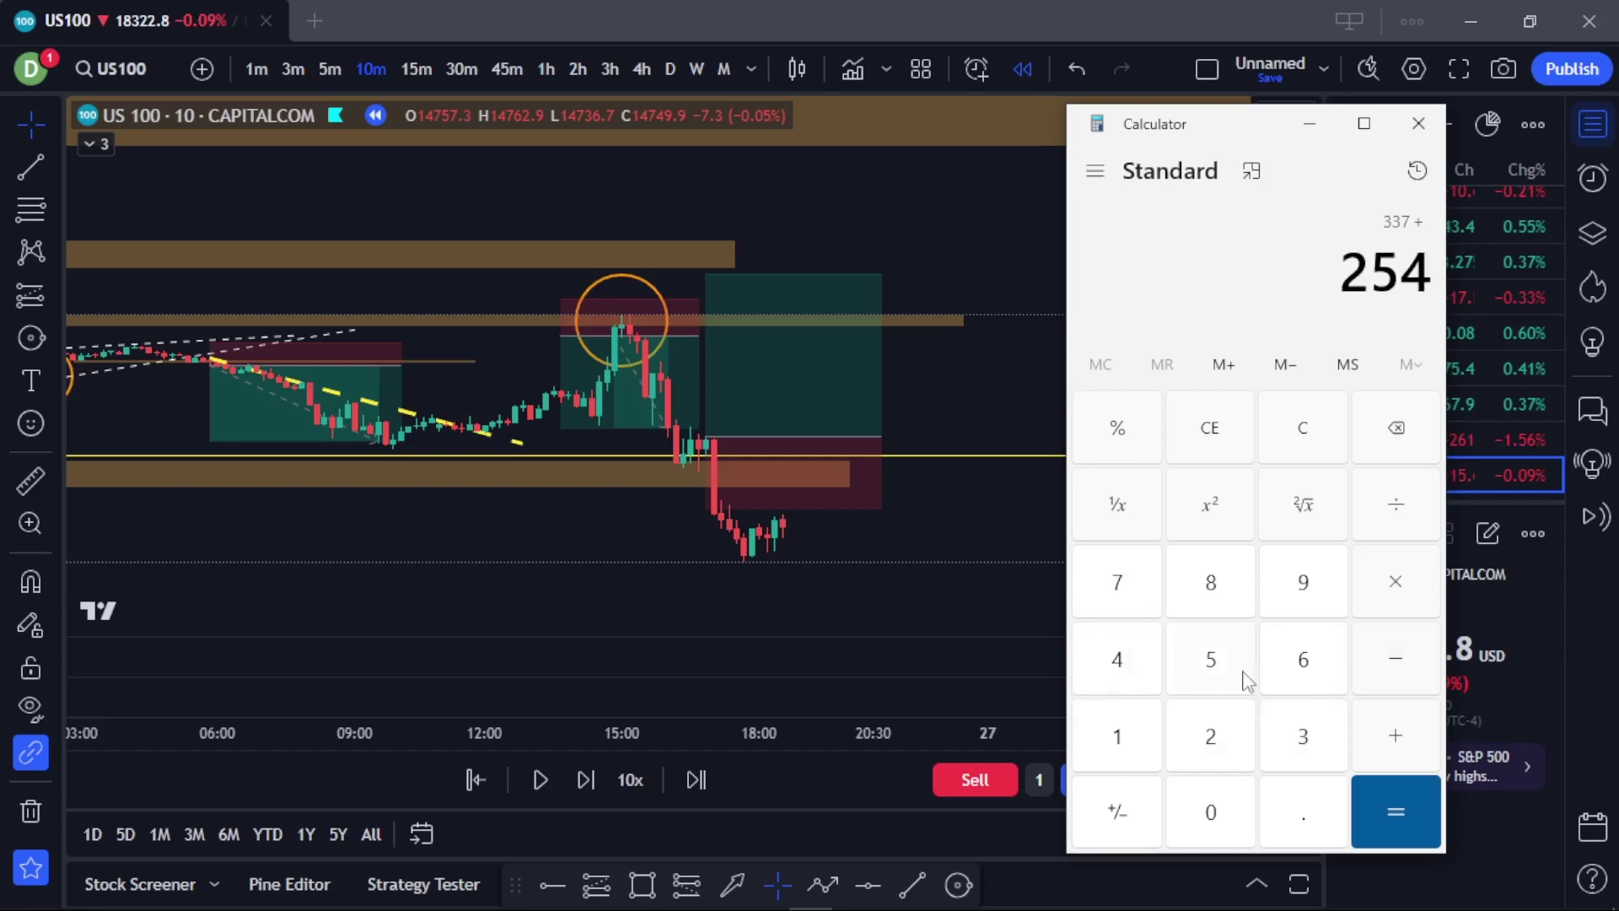
pyautogui.click(1390, 800)
# Subtract the losing trade's 100 from the sum, and close the calculator.
pyautogui.click(1399, 738)
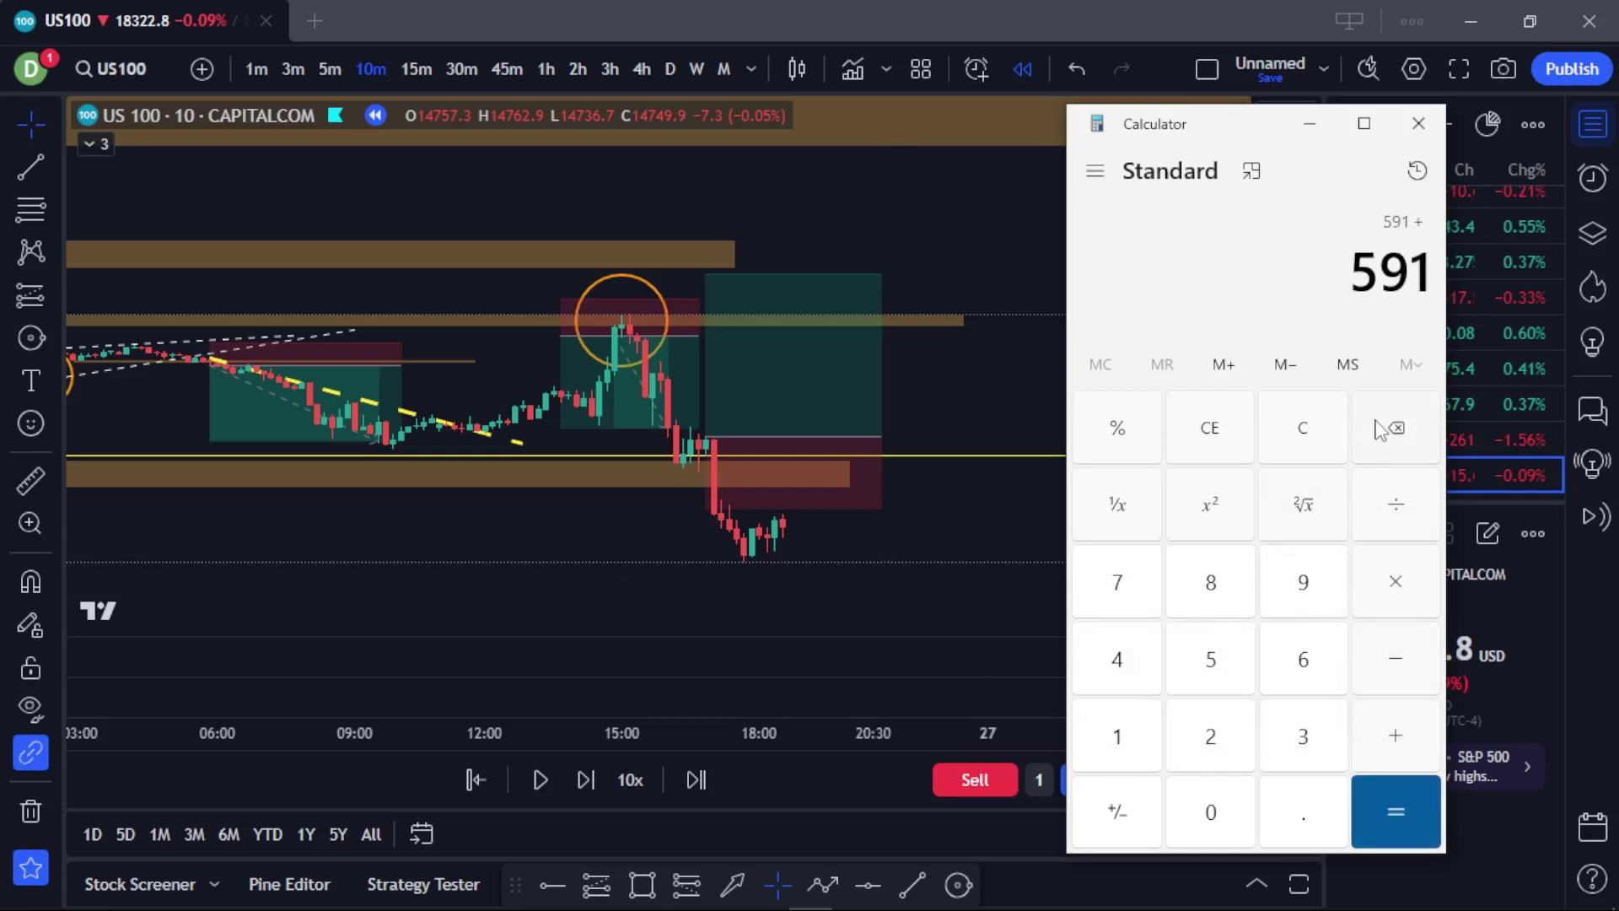
pyautogui.click(1403, 657)
pyautogui.click(1121, 740)
pyautogui.doubleClick(1206, 805)
pyautogui.click(1366, 805)
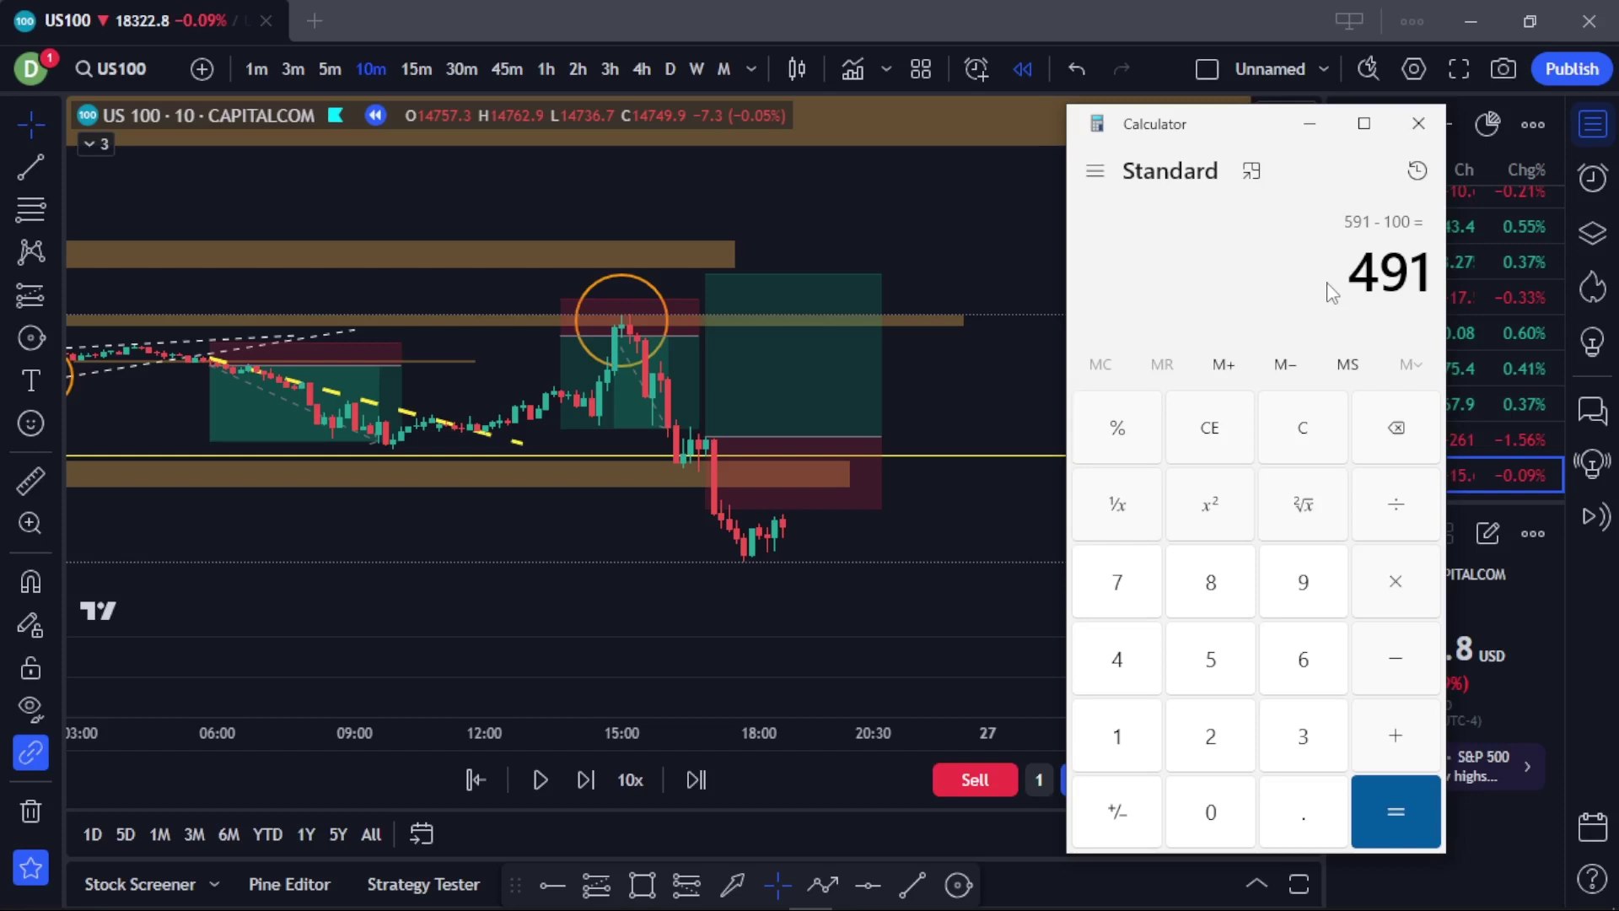
pyautogui.click(1418, 123)
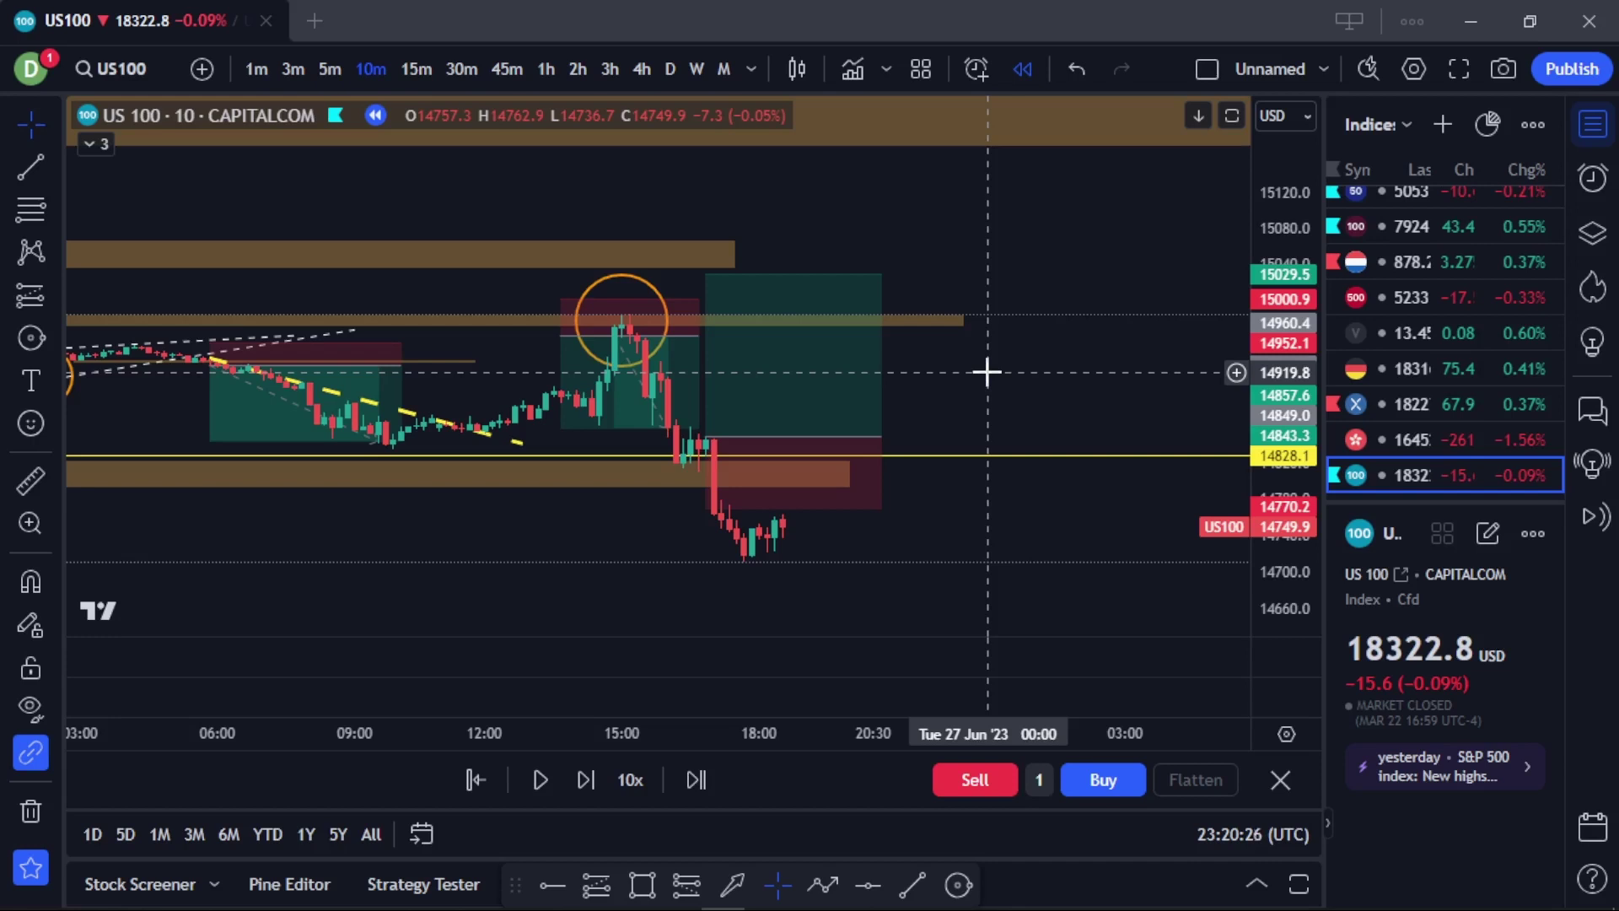
# Review the three planned trades on the chart, from the wedge-breakdown short to the double-top short and the final long.
pyautogui.click(842, 388)
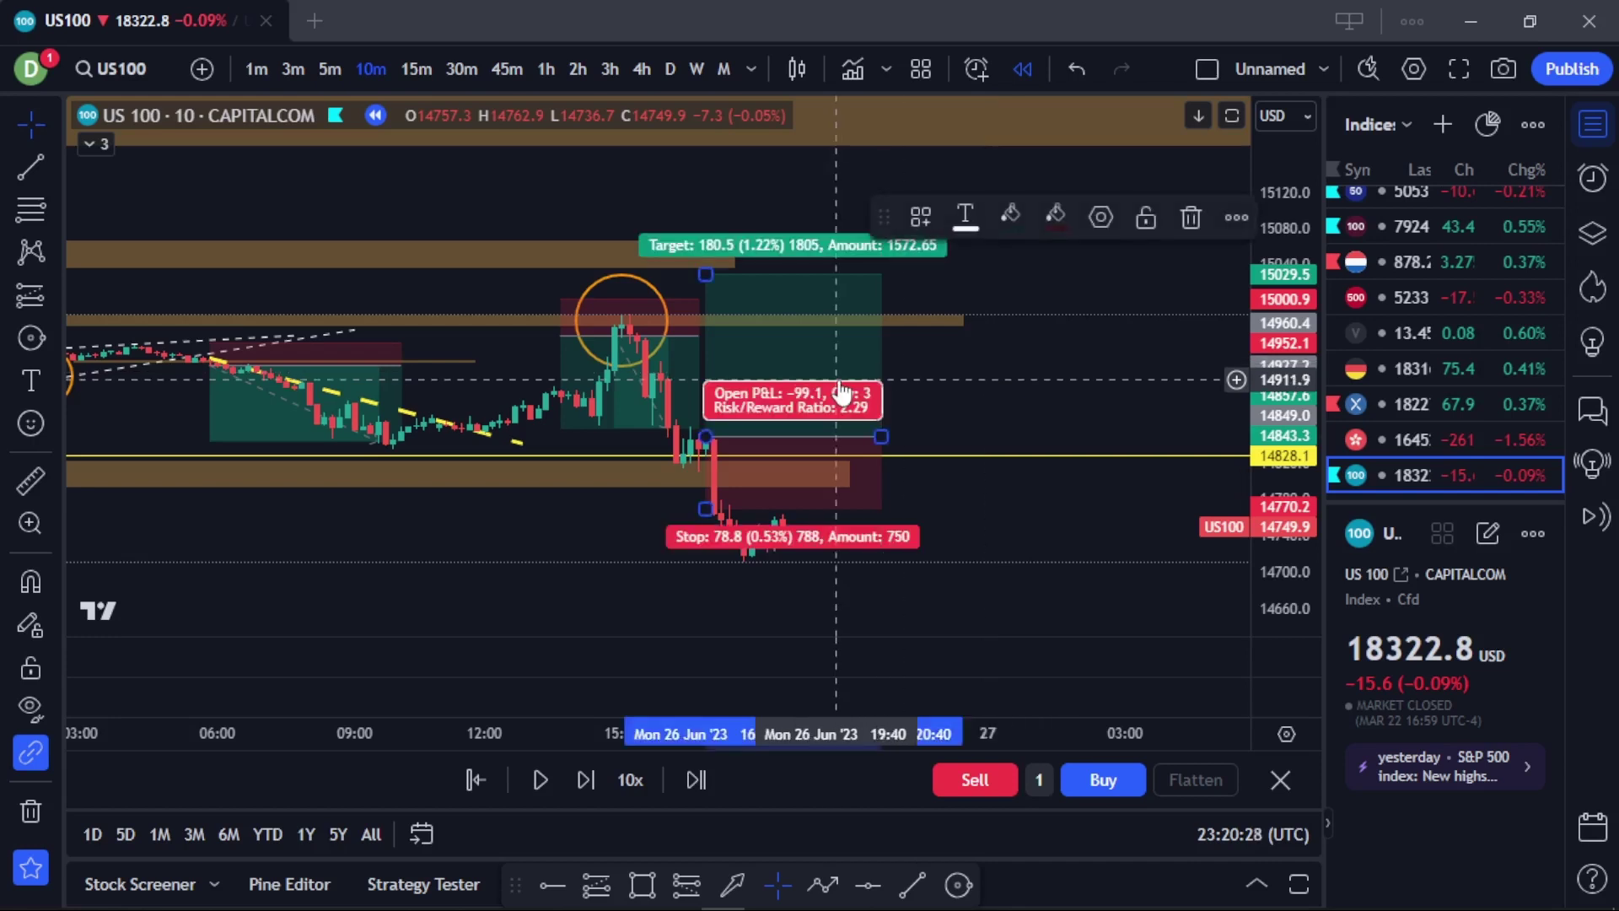
pyautogui.moveTo(950, 376); pyautogui.dragTo(1156, 390)
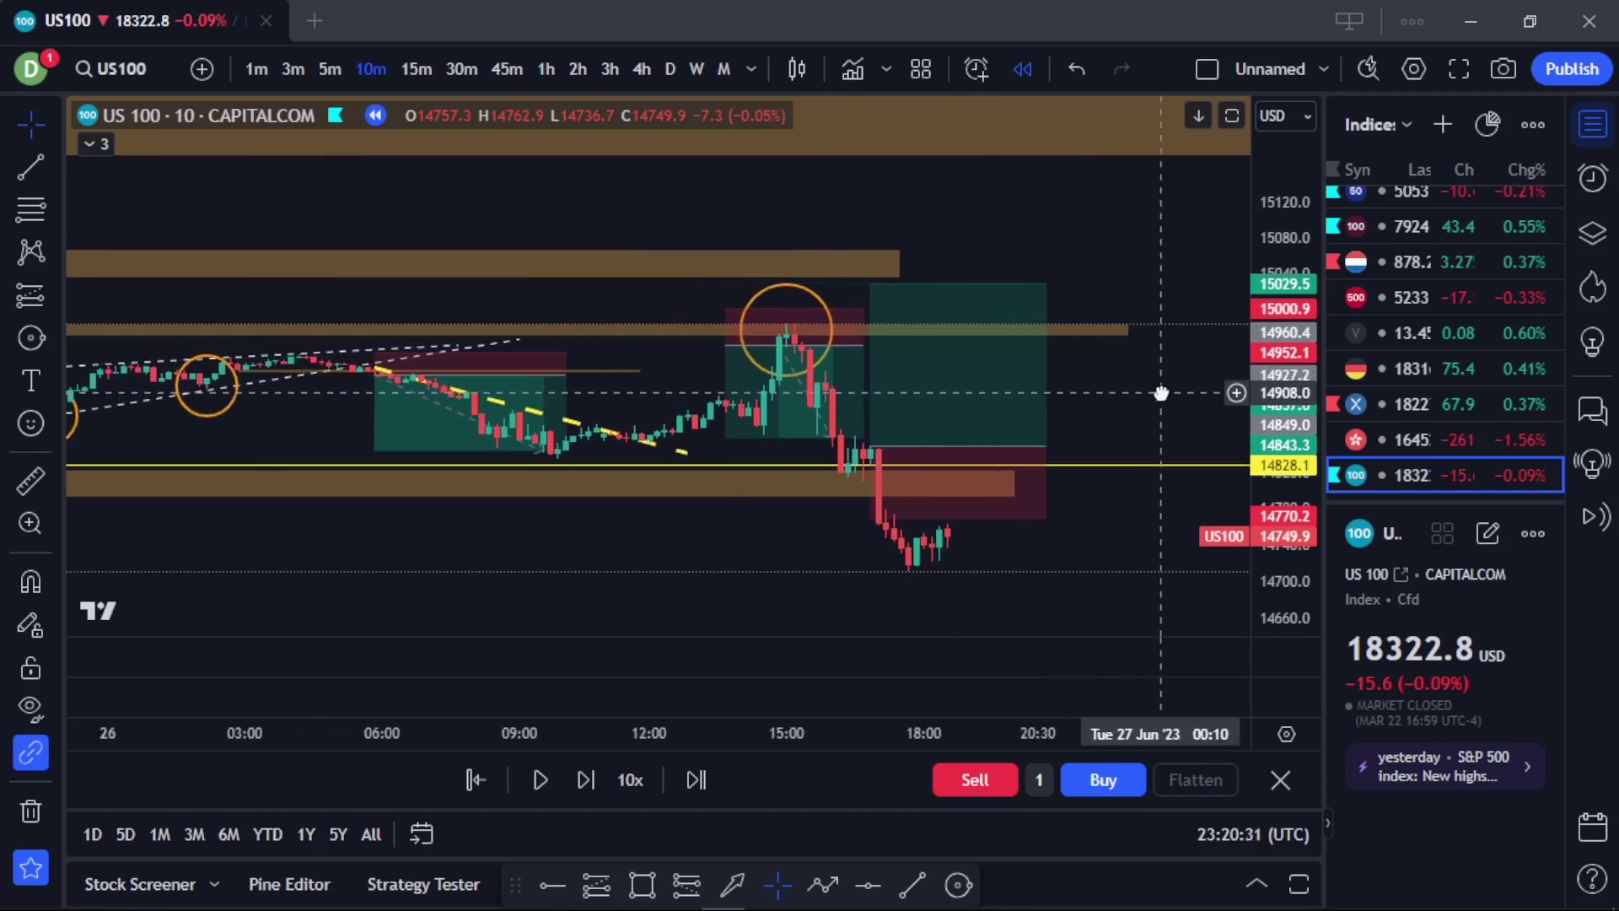
pyautogui.click(448, 358)
pyautogui.rightClick(860, 206)
pyautogui.click(909, 226)
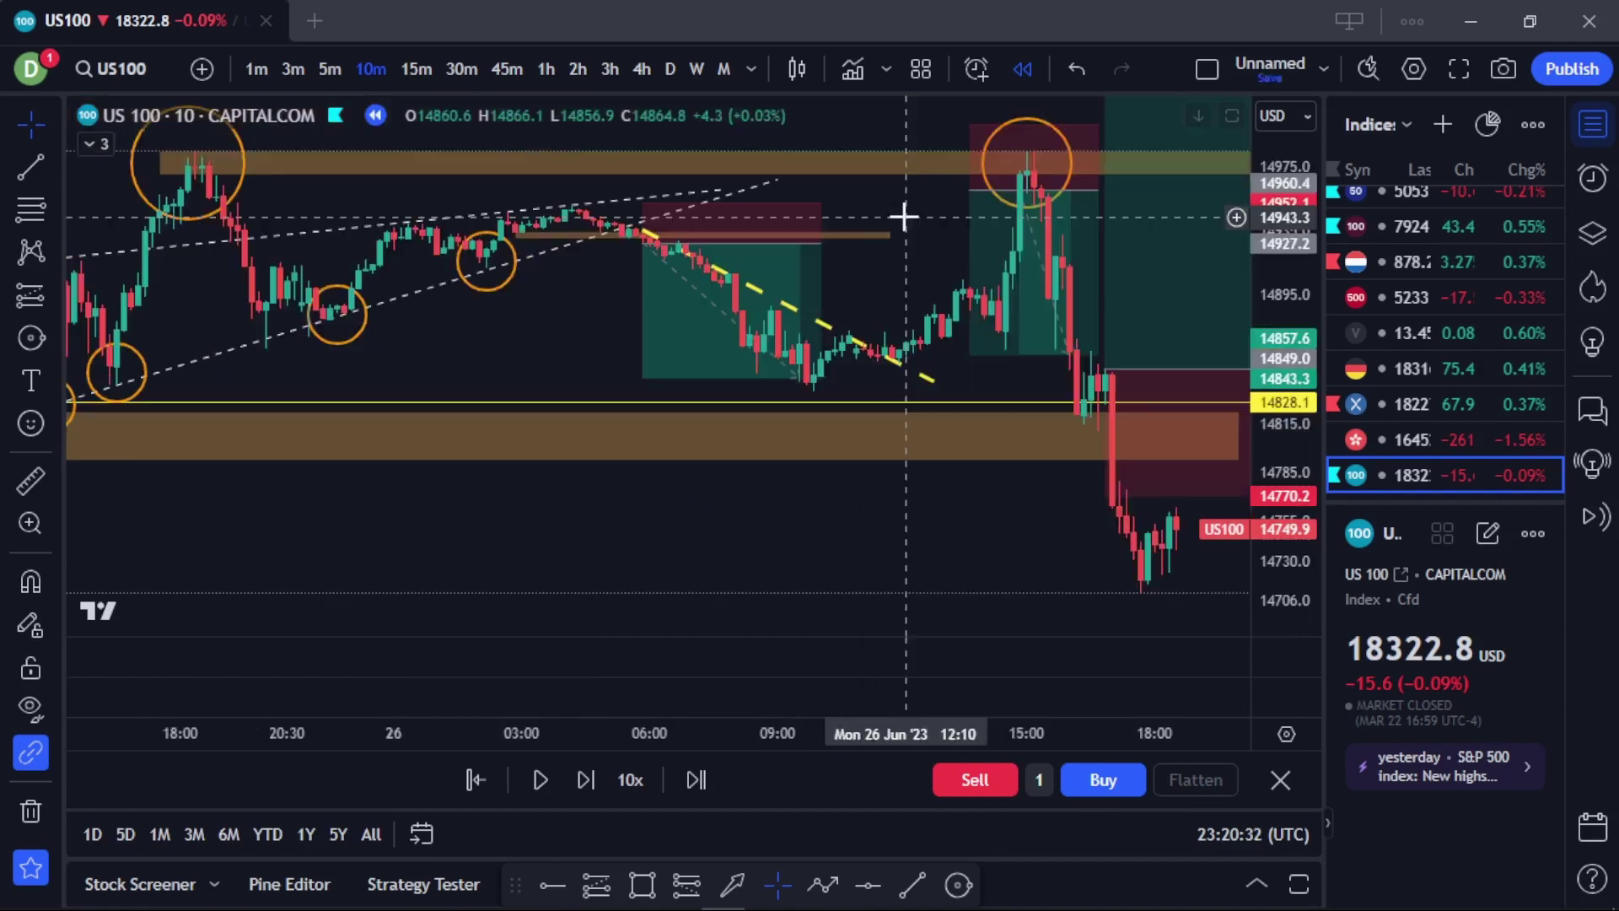
pyautogui.moveTo(531, 285); pyautogui.dragTo(669, 278)
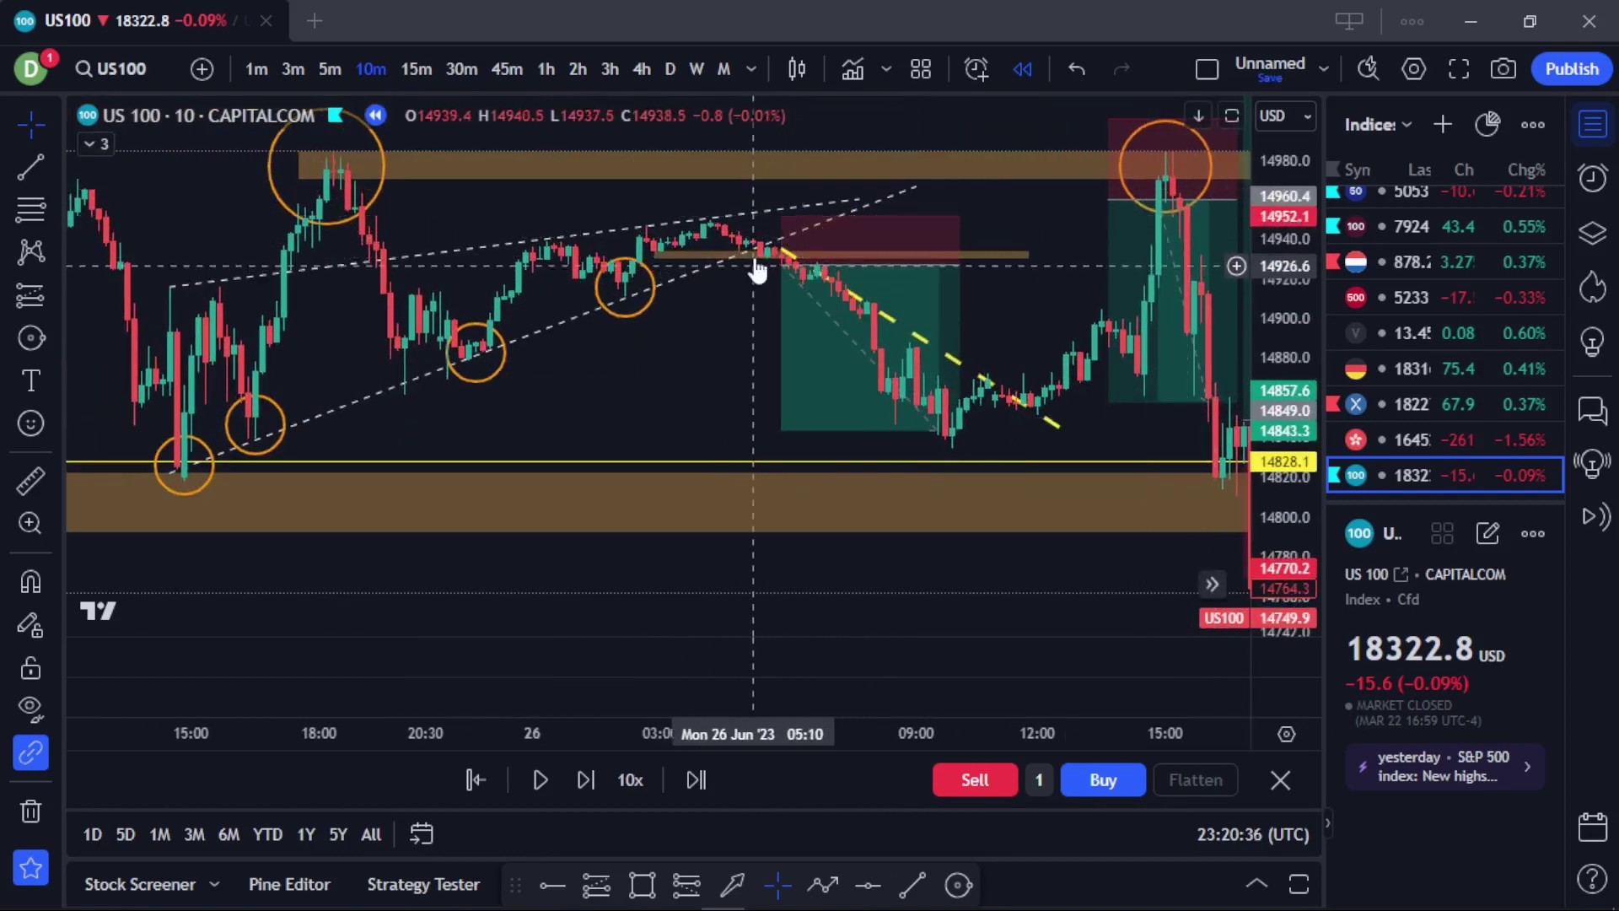
pyautogui.click(781, 269)
pyautogui.click(781, 265)
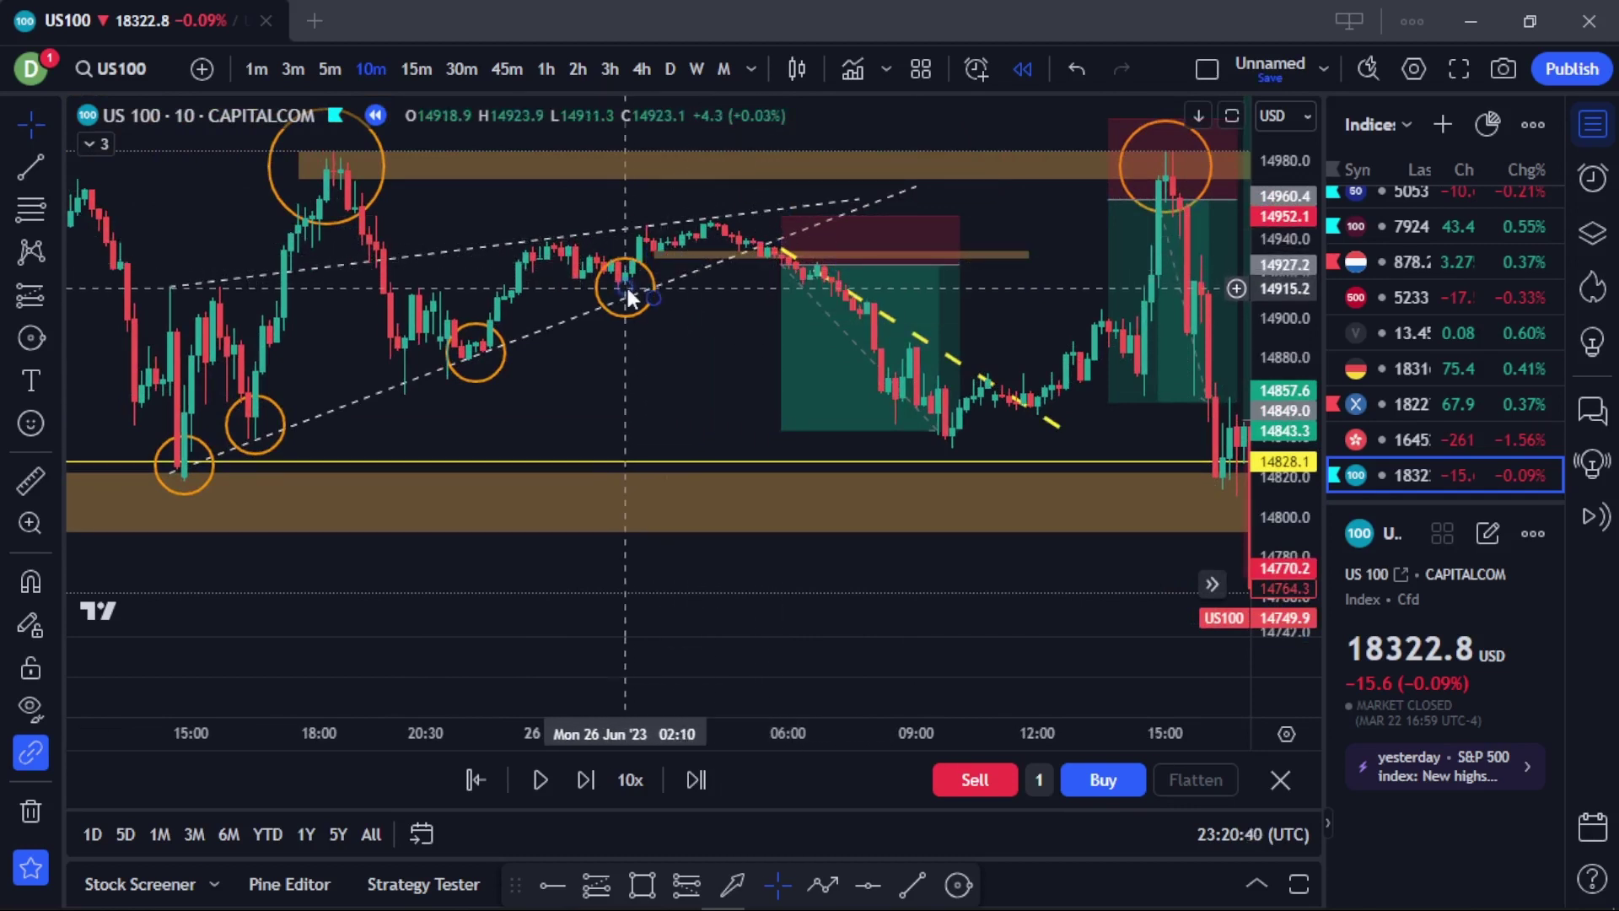
pyautogui.click(719, 297)
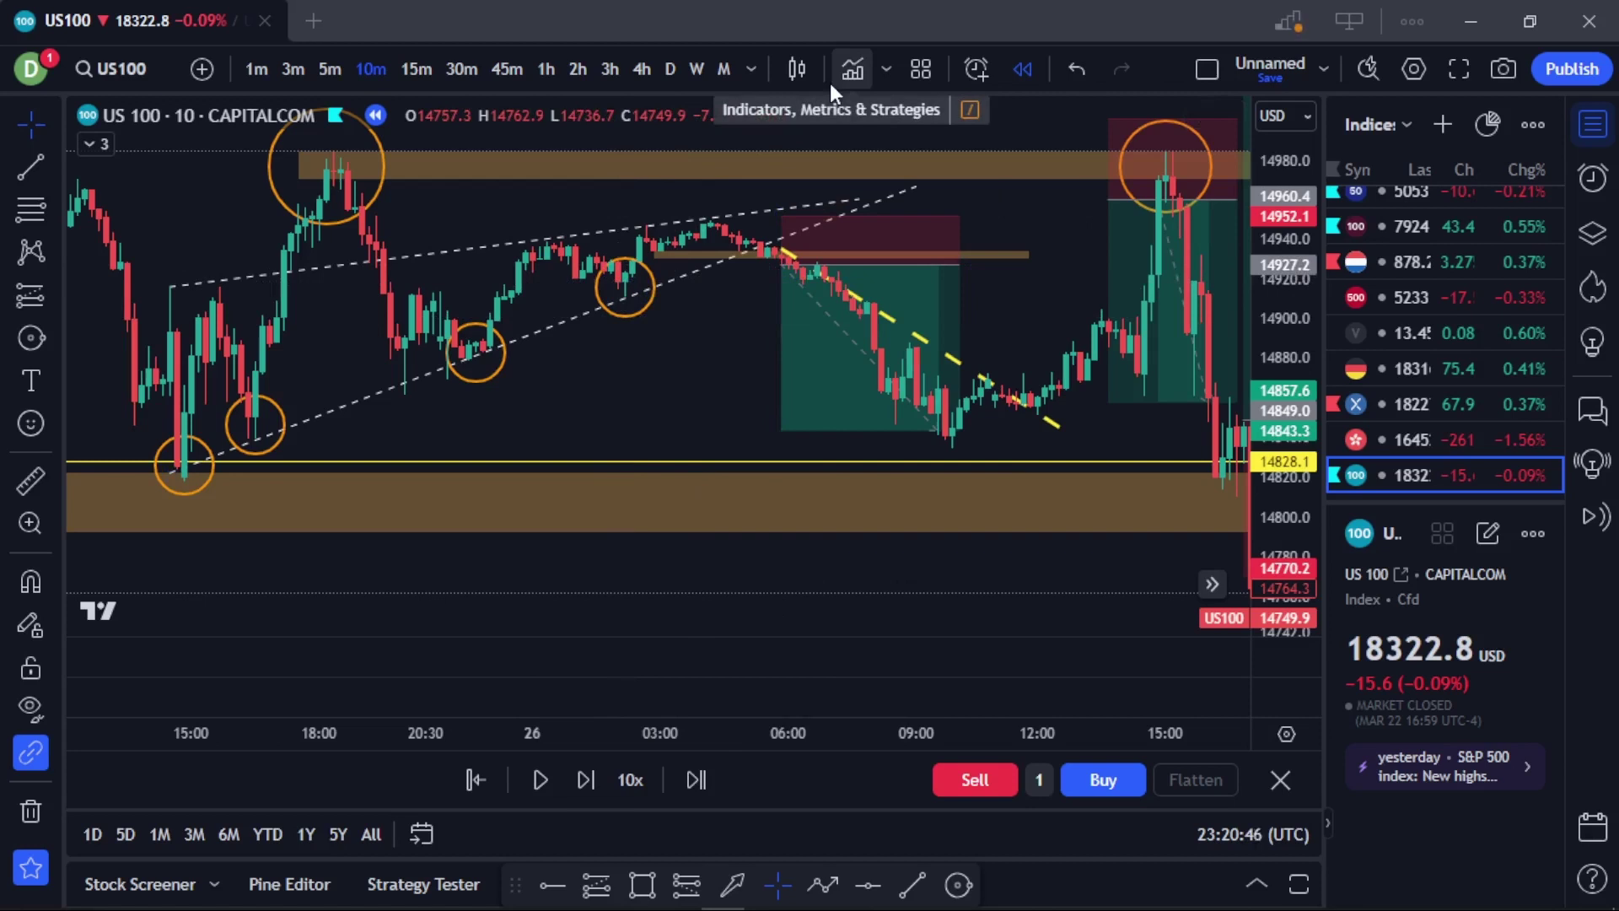
pyautogui.moveTo(845, 346)
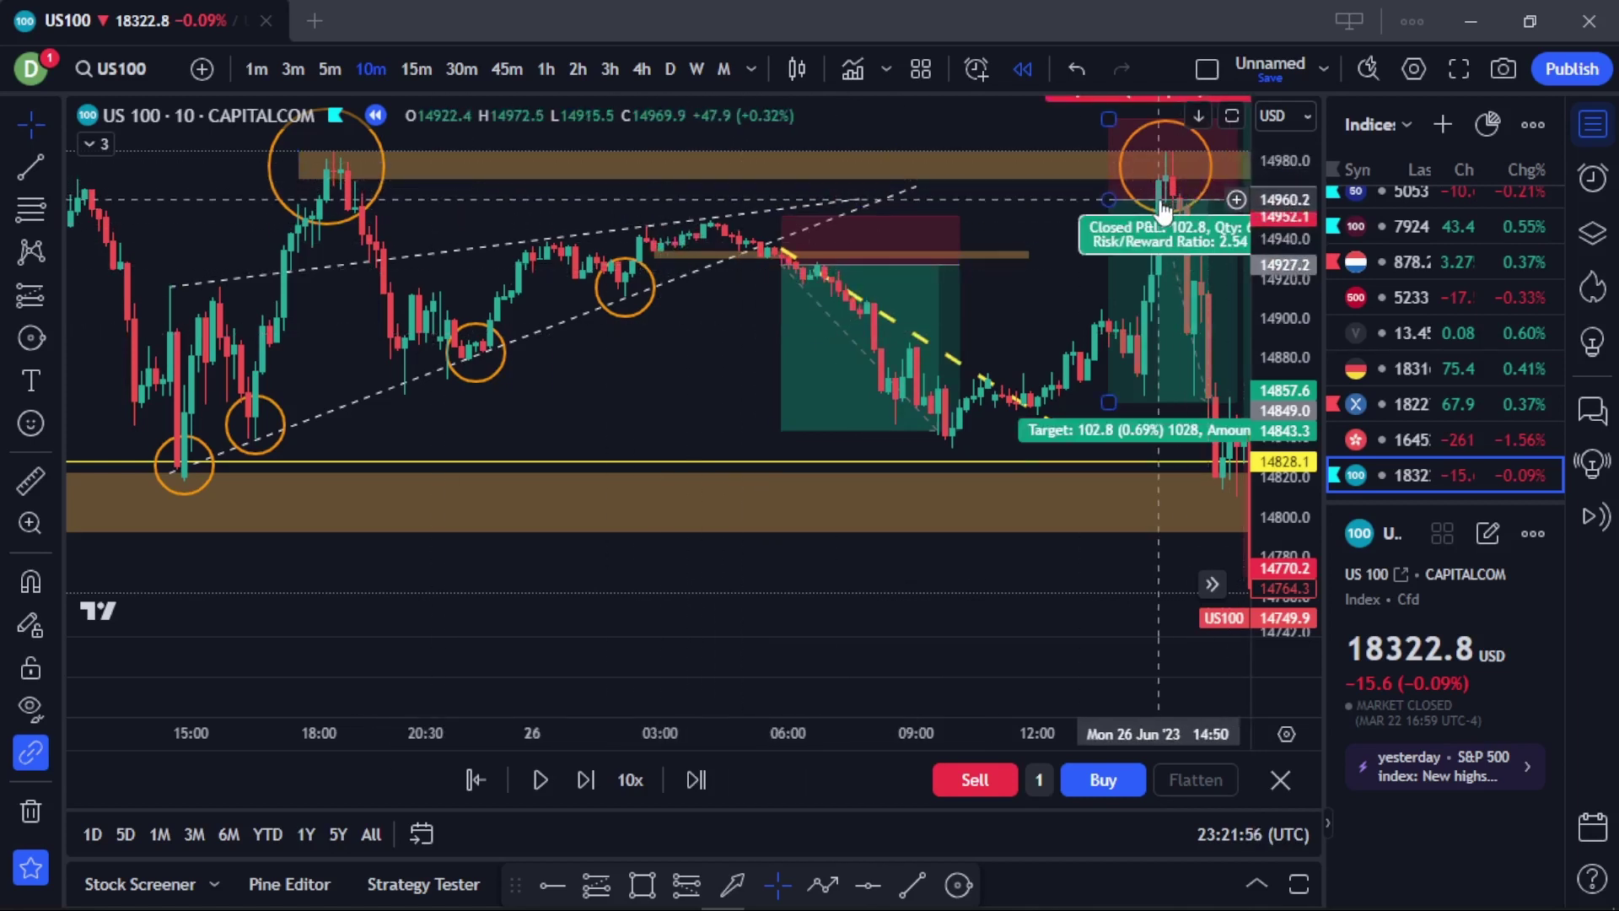
pyautogui.hscroll(5, 1025, 312)
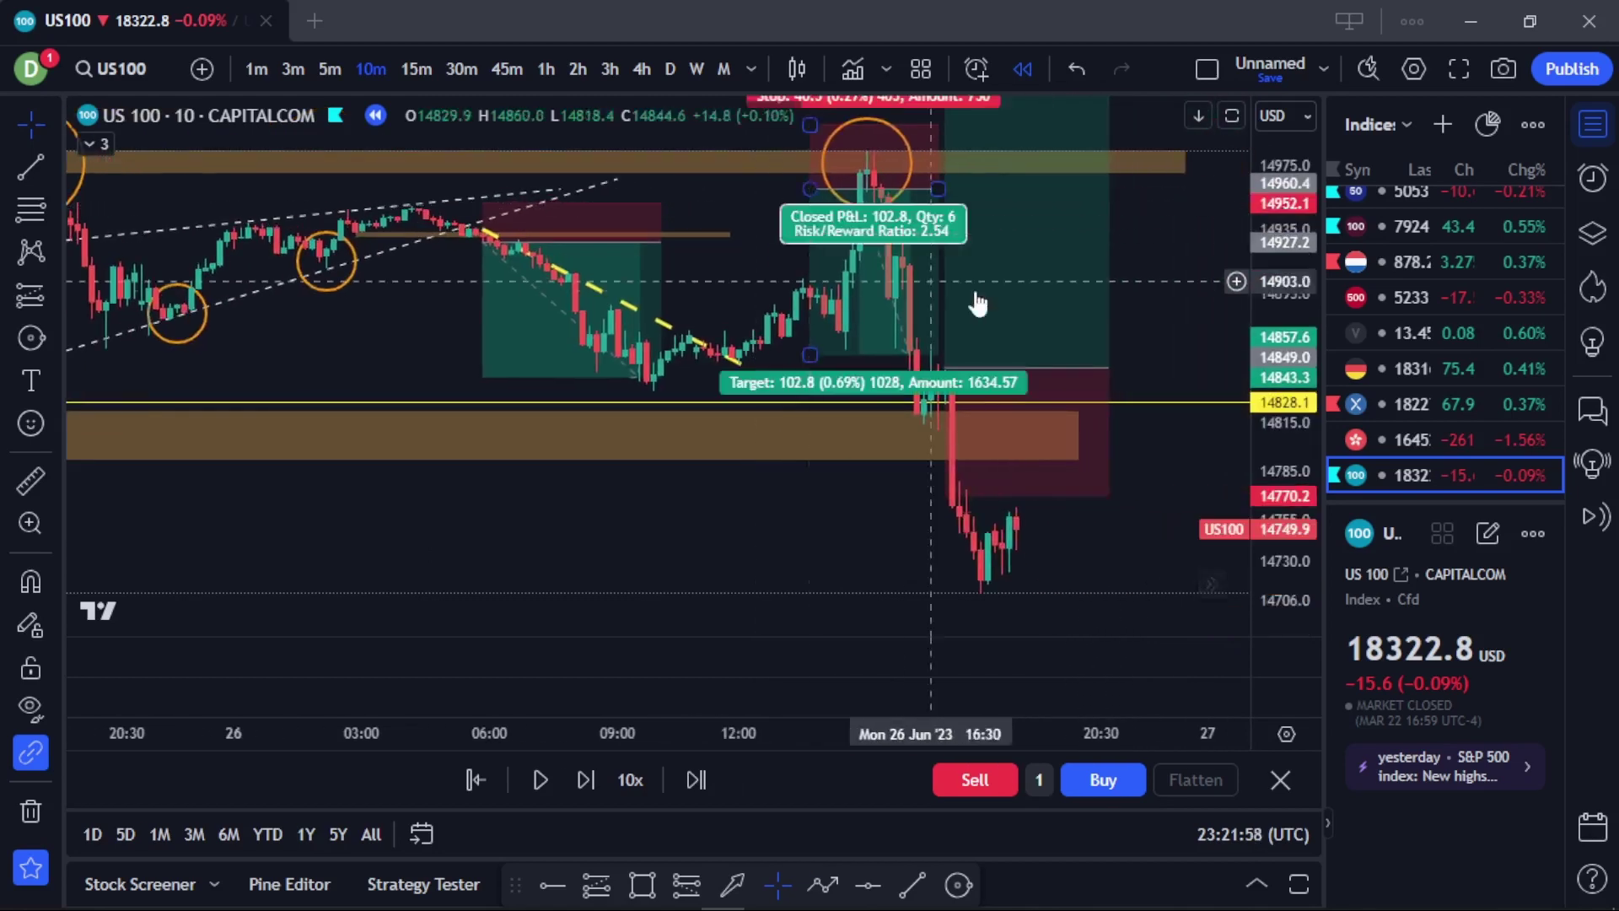